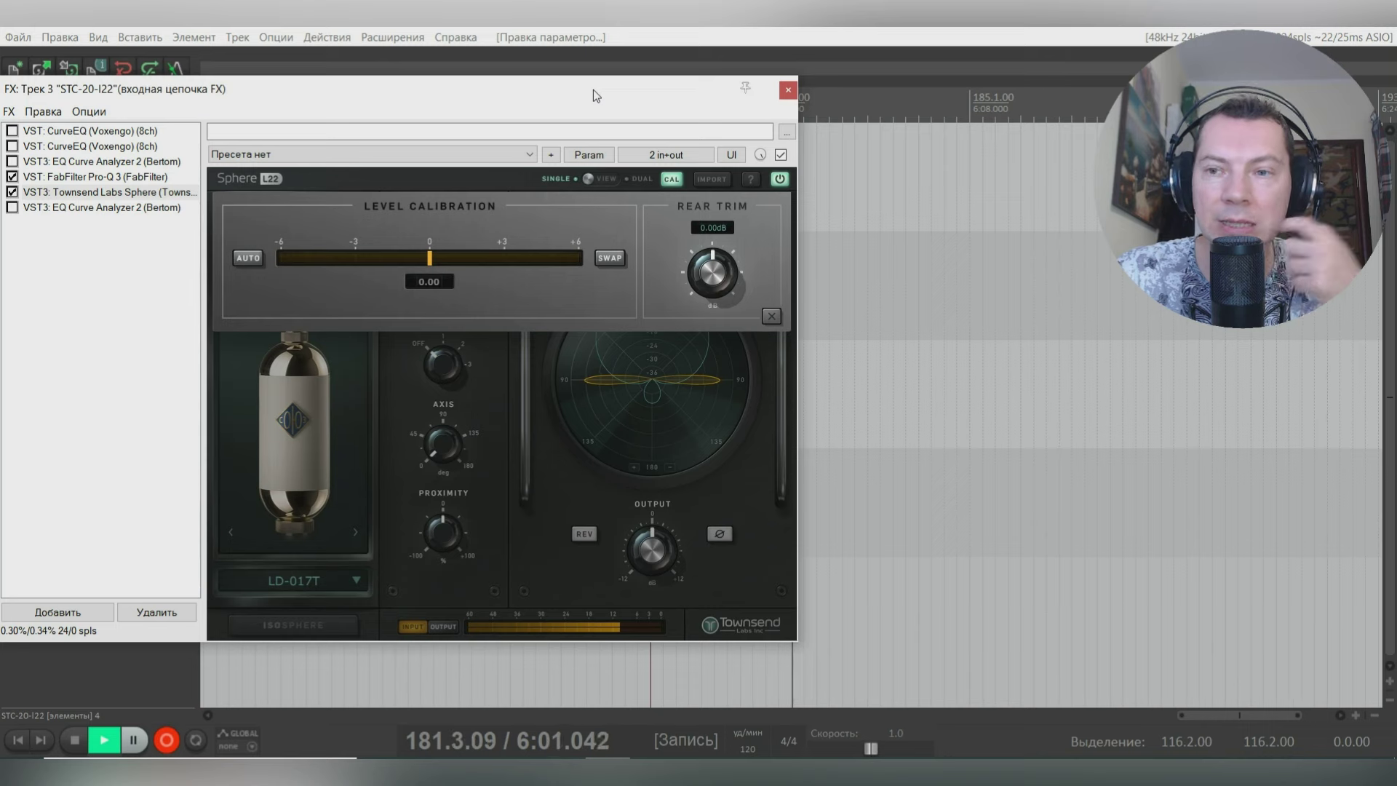
Step: Dismiss the calibration mode warnings and close the Level Calibration overlay in the Sphere L22 plugin
{"action": "left_click_drag", "start_coordinate": [596, 95], "coordinate": [608, 92]}
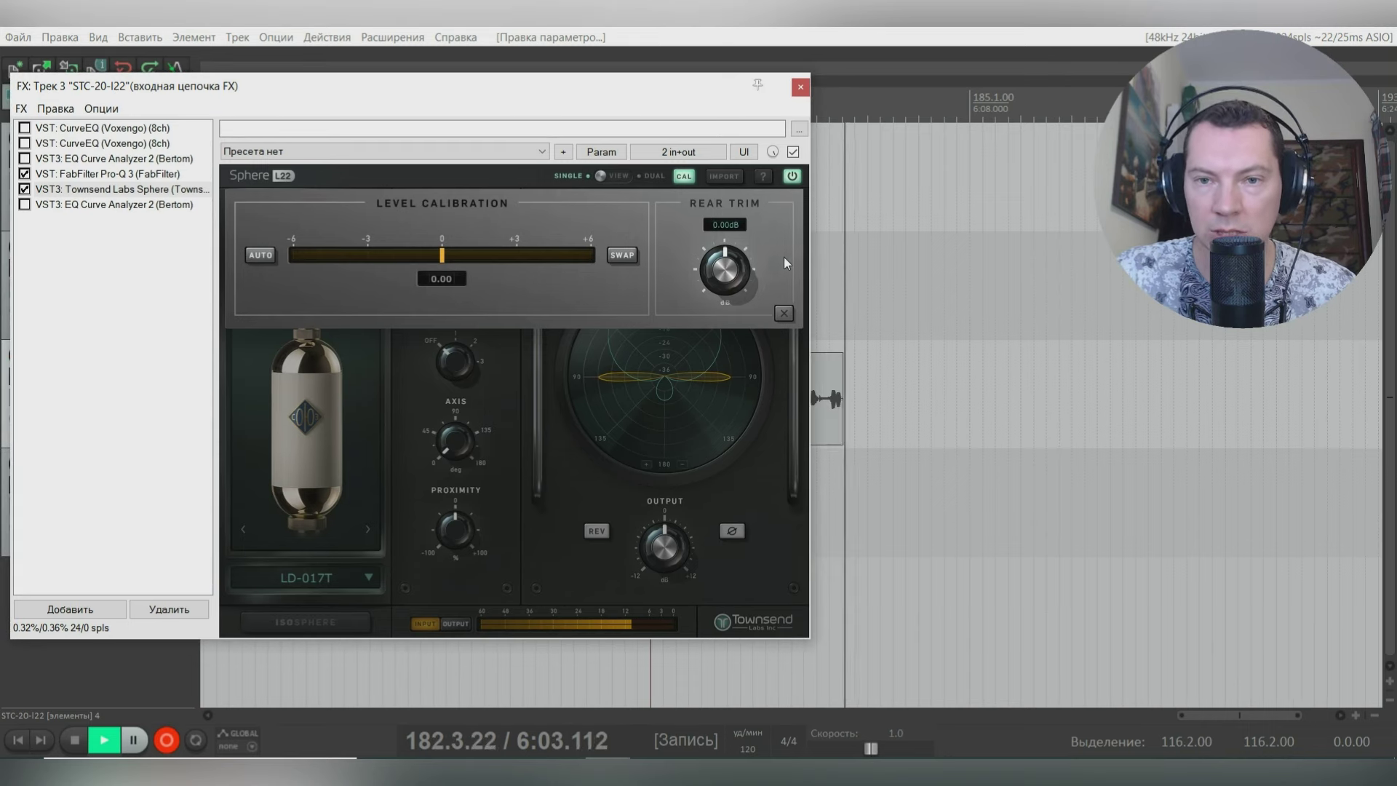
{"action": "left_click", "coordinate": [783, 314]}
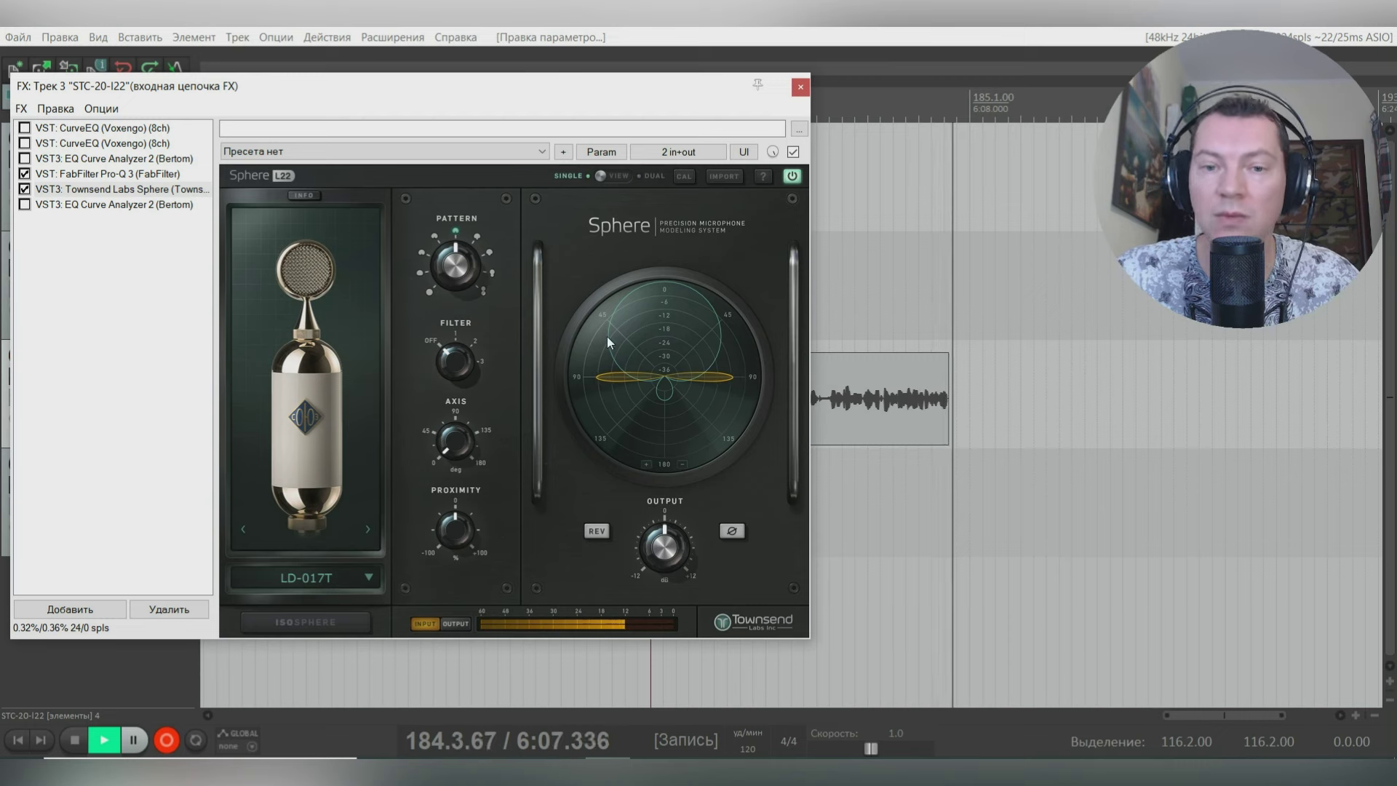
{"action": "left_click", "coordinate": [458, 369]}
{"action": "left_click", "coordinate": [506, 426]}
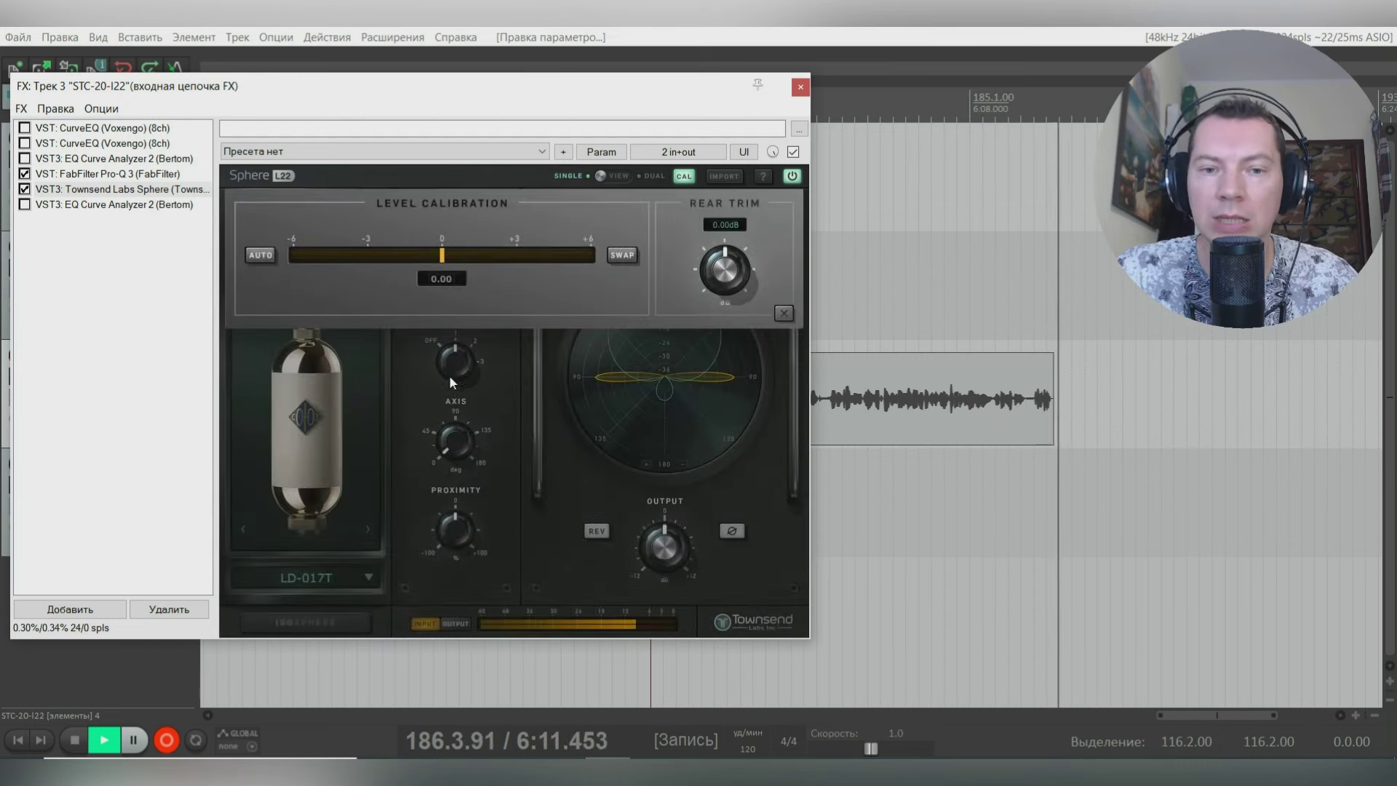
{"action": "left_click", "coordinate": [705, 269]}
{"action": "mouse_move", "coordinate": [454, 360]}
{"action": "left_mouse_down"}
{"action": "mouse_move", "coordinate": [457, 294]}
{"action": "mouse_move", "coordinate": [448, 365]}
{"action": "left_mouse_up"}
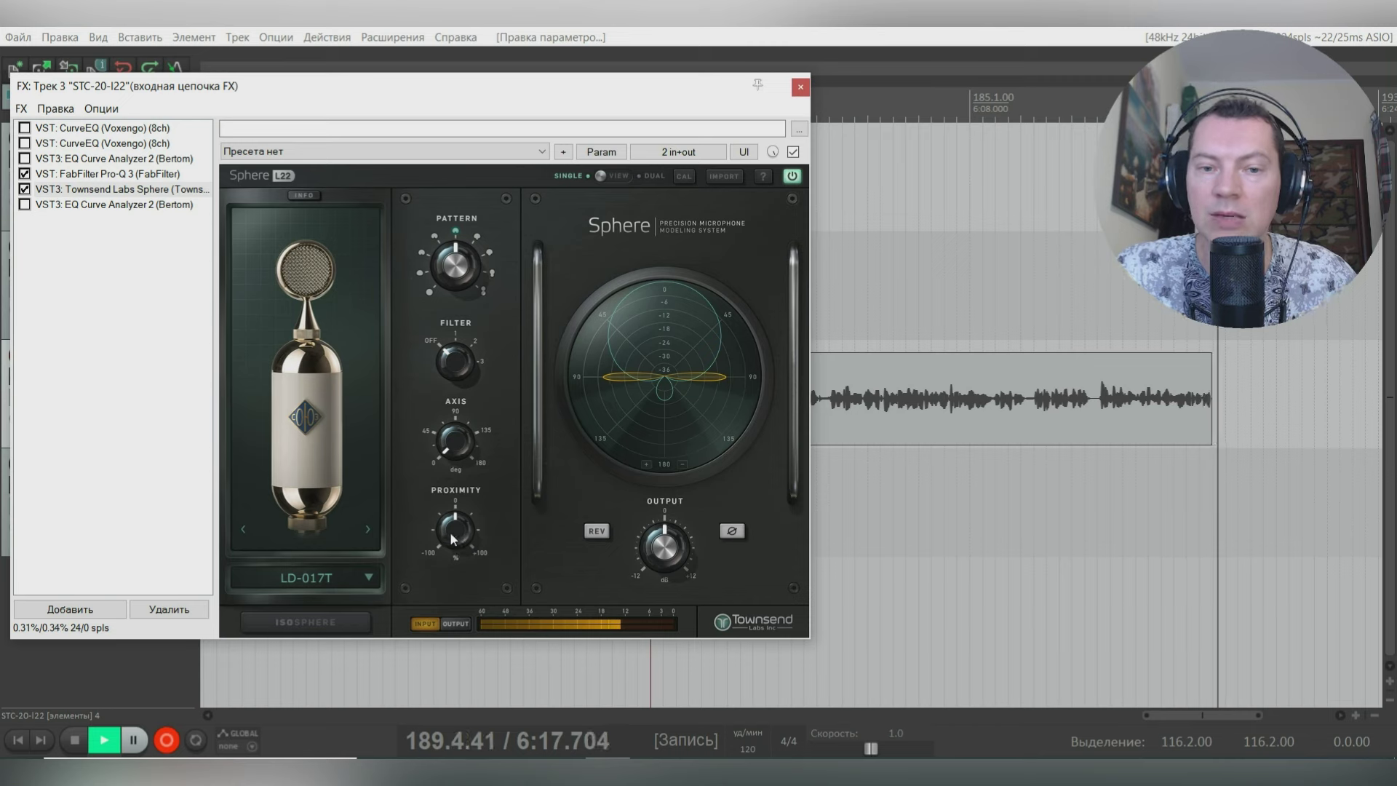
{"action": "left_click", "coordinate": [513, 472]}
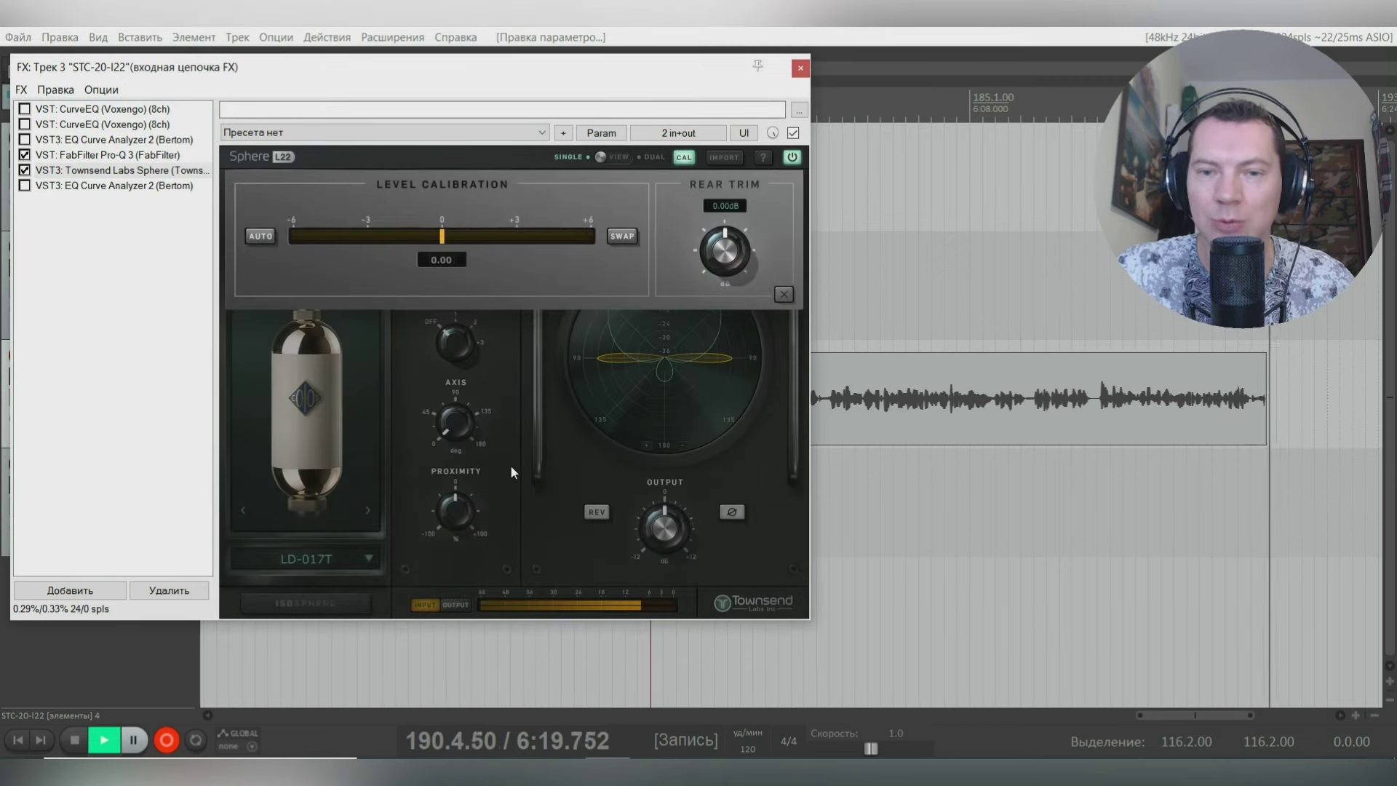
{"action": "left_click", "coordinate": [340, 538]}
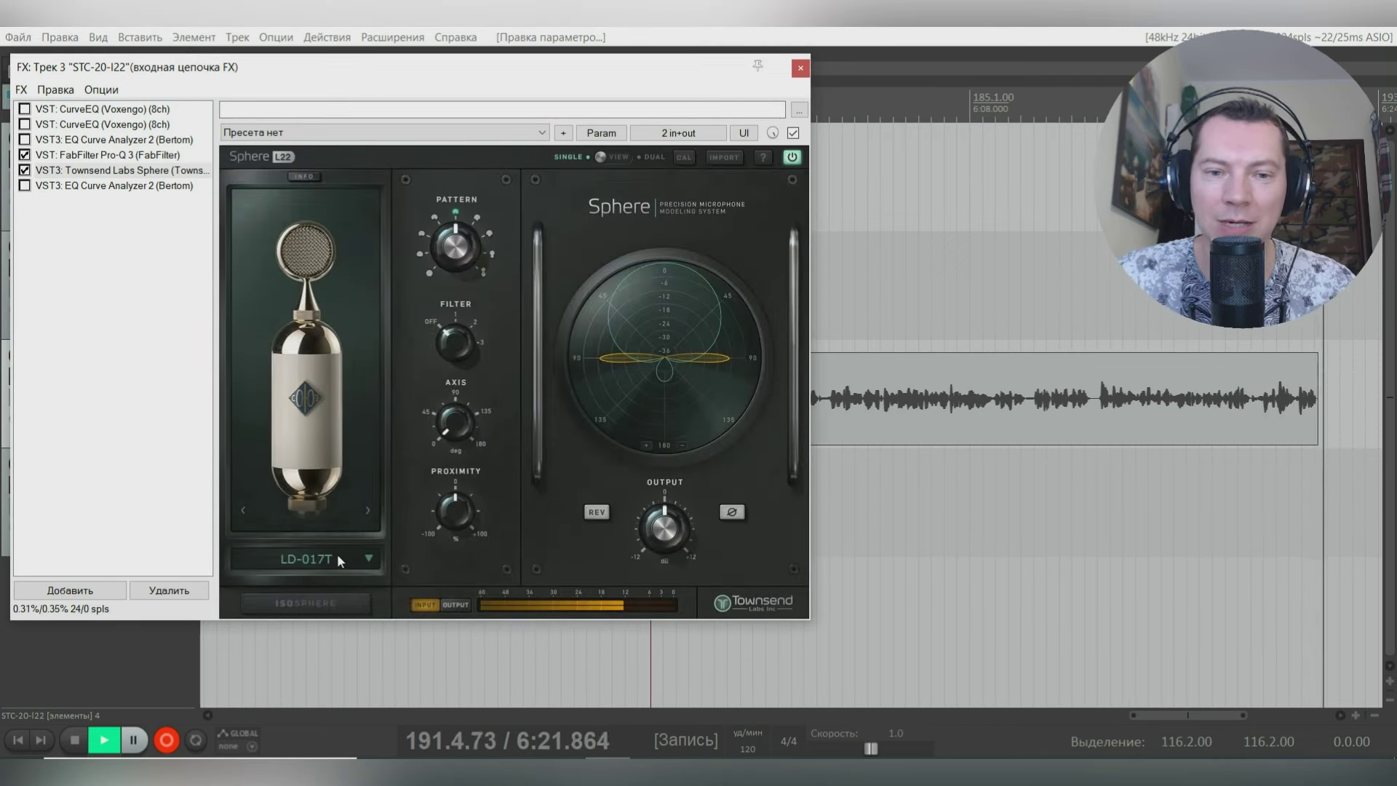
Step: Step the Sphere microphone model through SD-451 and SD-416 to RB-4038, closing the calibration warning and overlay on the way
{"action": "left_click", "coordinate": [368, 511]}
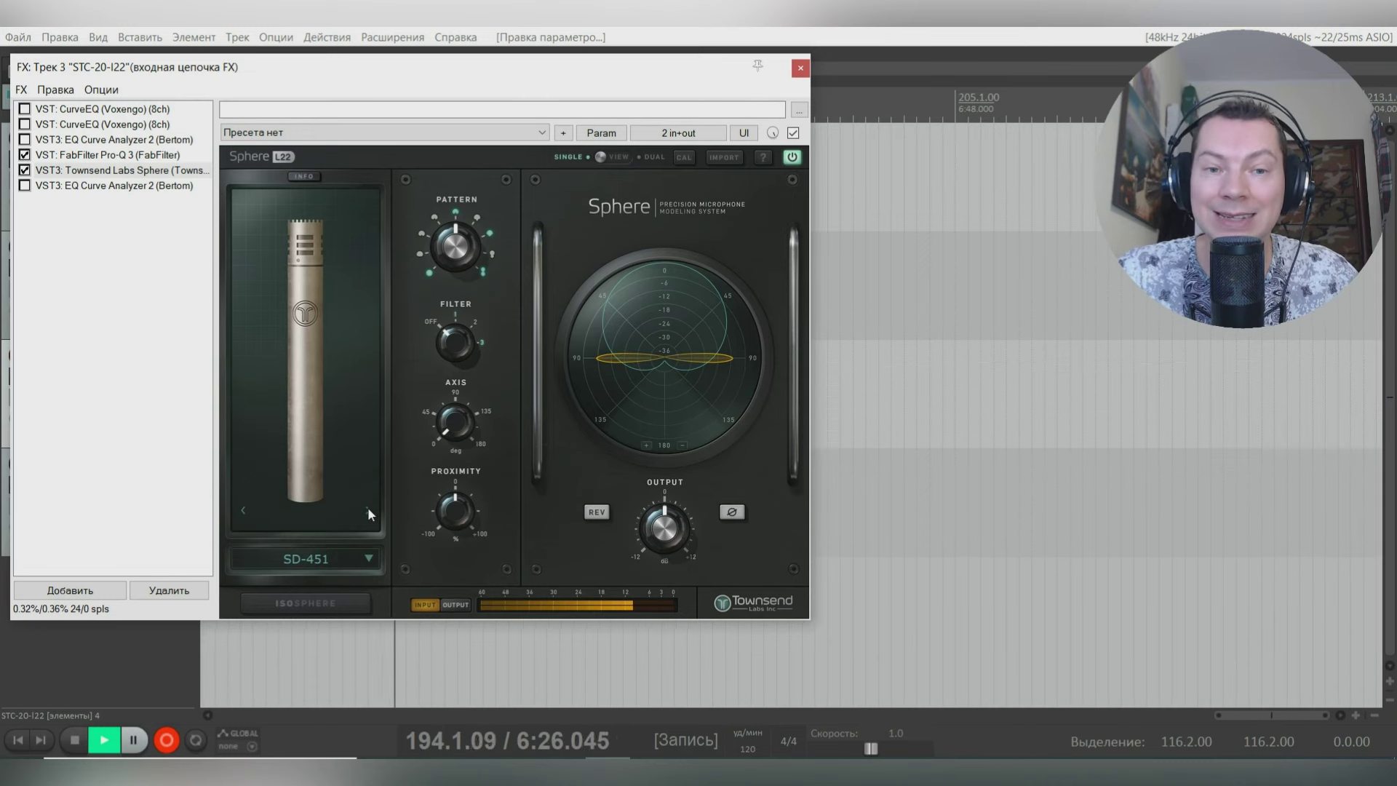
{"action": "left_click", "coordinate": [368, 508]}
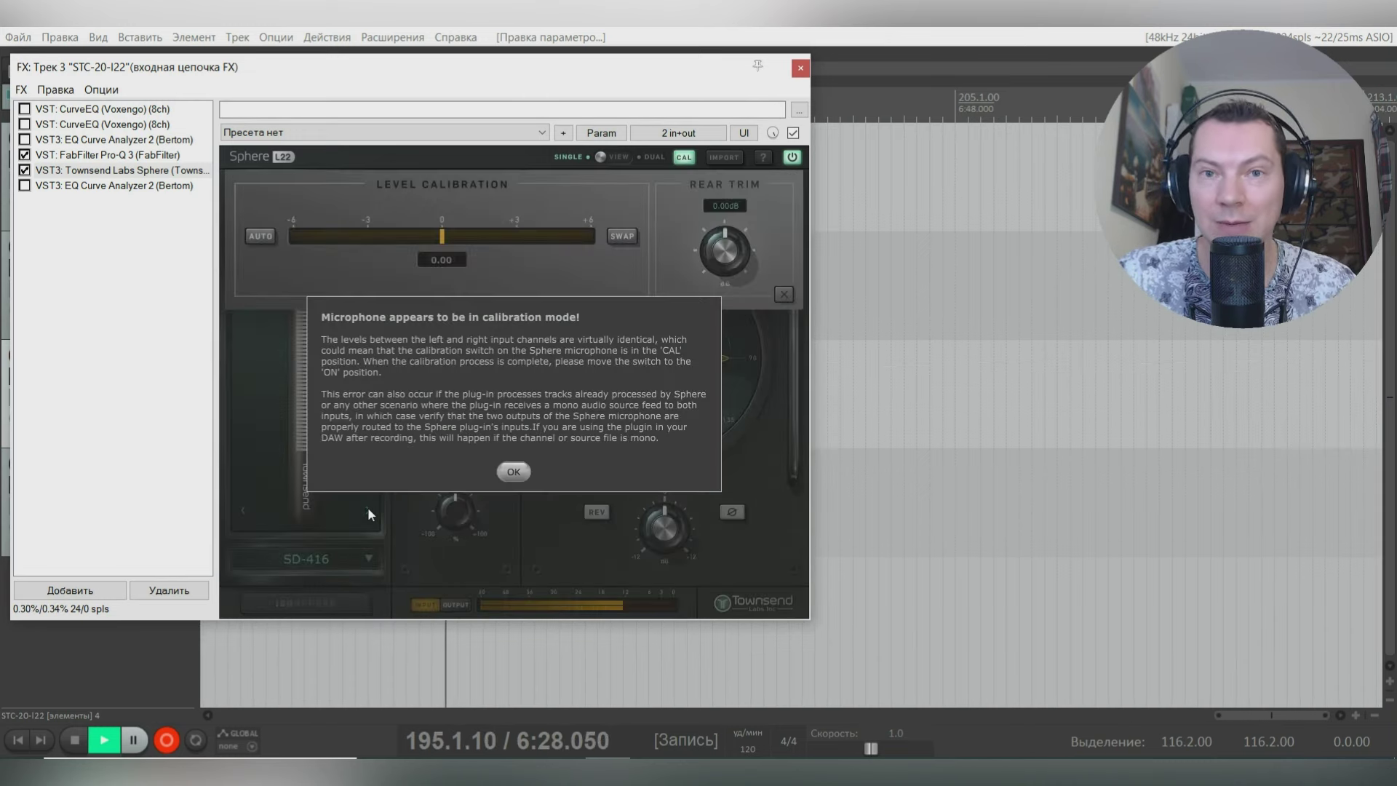
{"action": "left_click", "coordinate": [502, 473]}
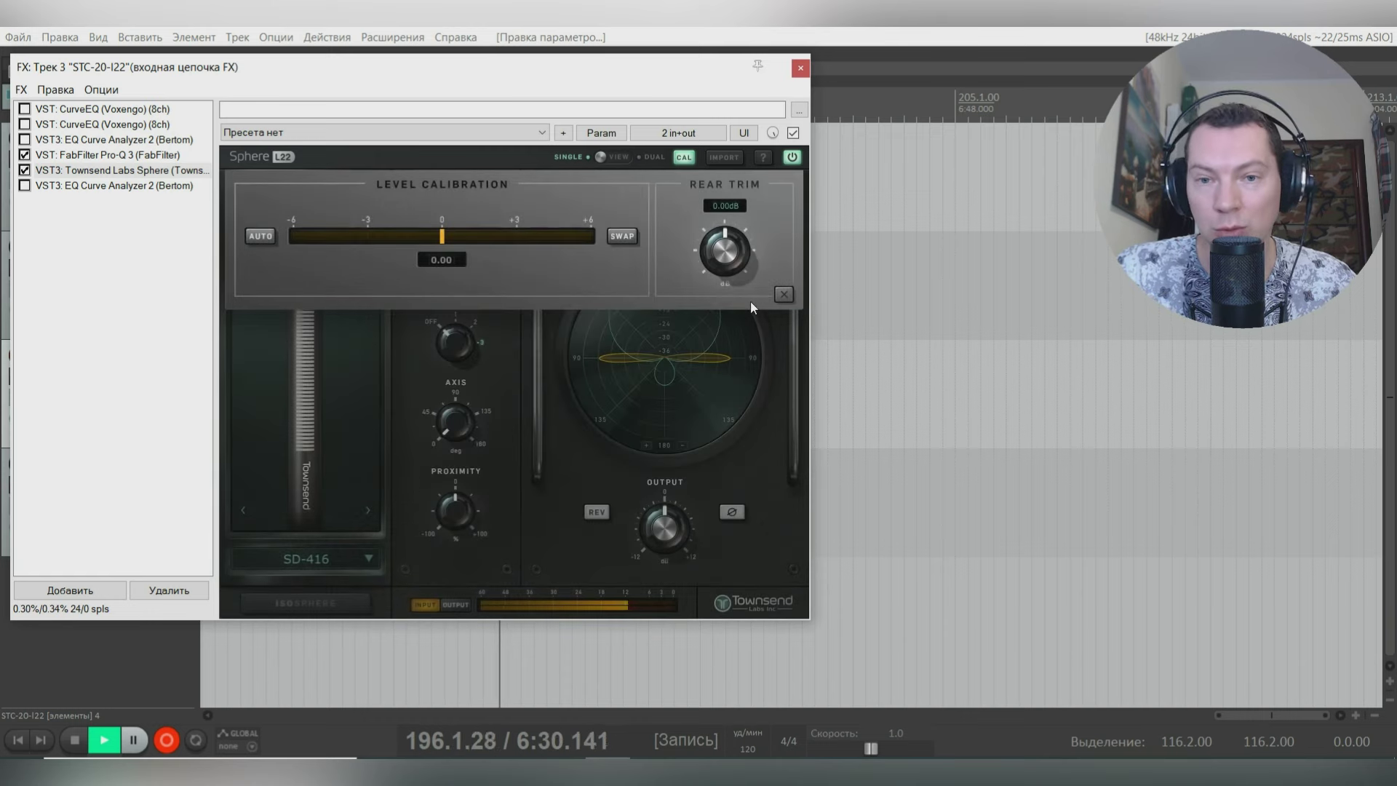
{"action": "left_click", "coordinate": [784, 294]}
{"action": "left_click", "coordinate": [368, 511]}
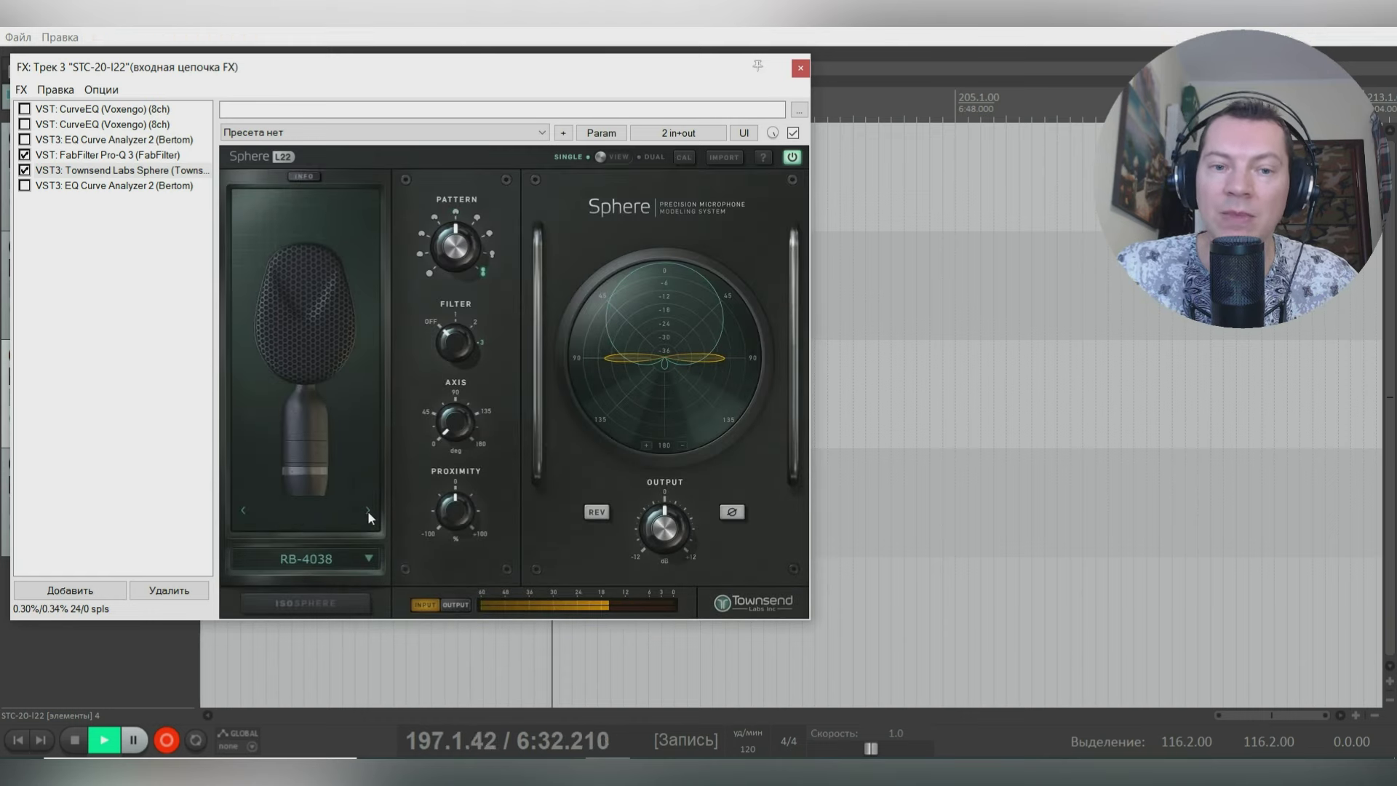
Step: Advance the Sphere microphone model through RB-77DX Umber to DN-57 and dismiss the calibration overlay
{"action": "left_click", "coordinate": [366, 511]}
{"action": "left_click", "coordinate": [367, 511]}
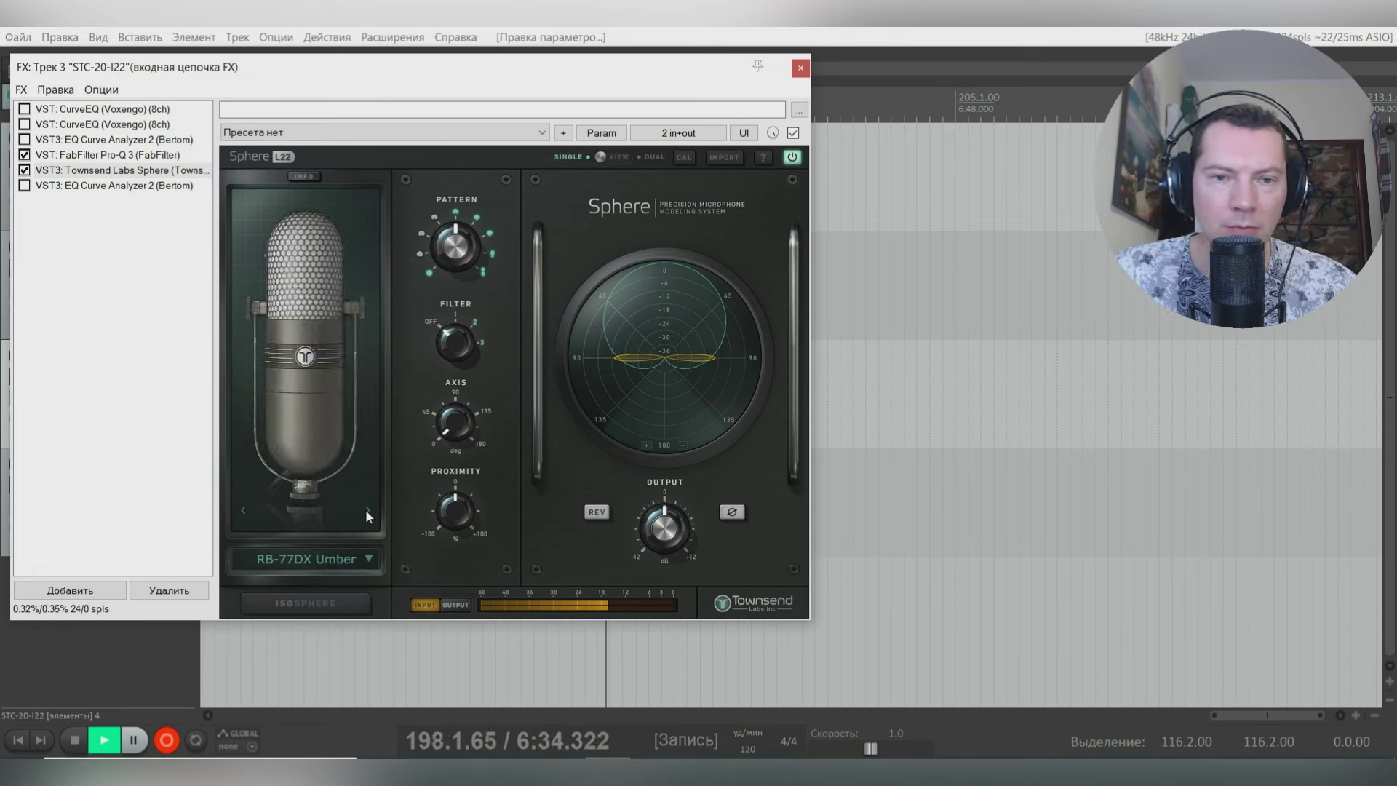
{"action": "left_click", "coordinate": [367, 511]}
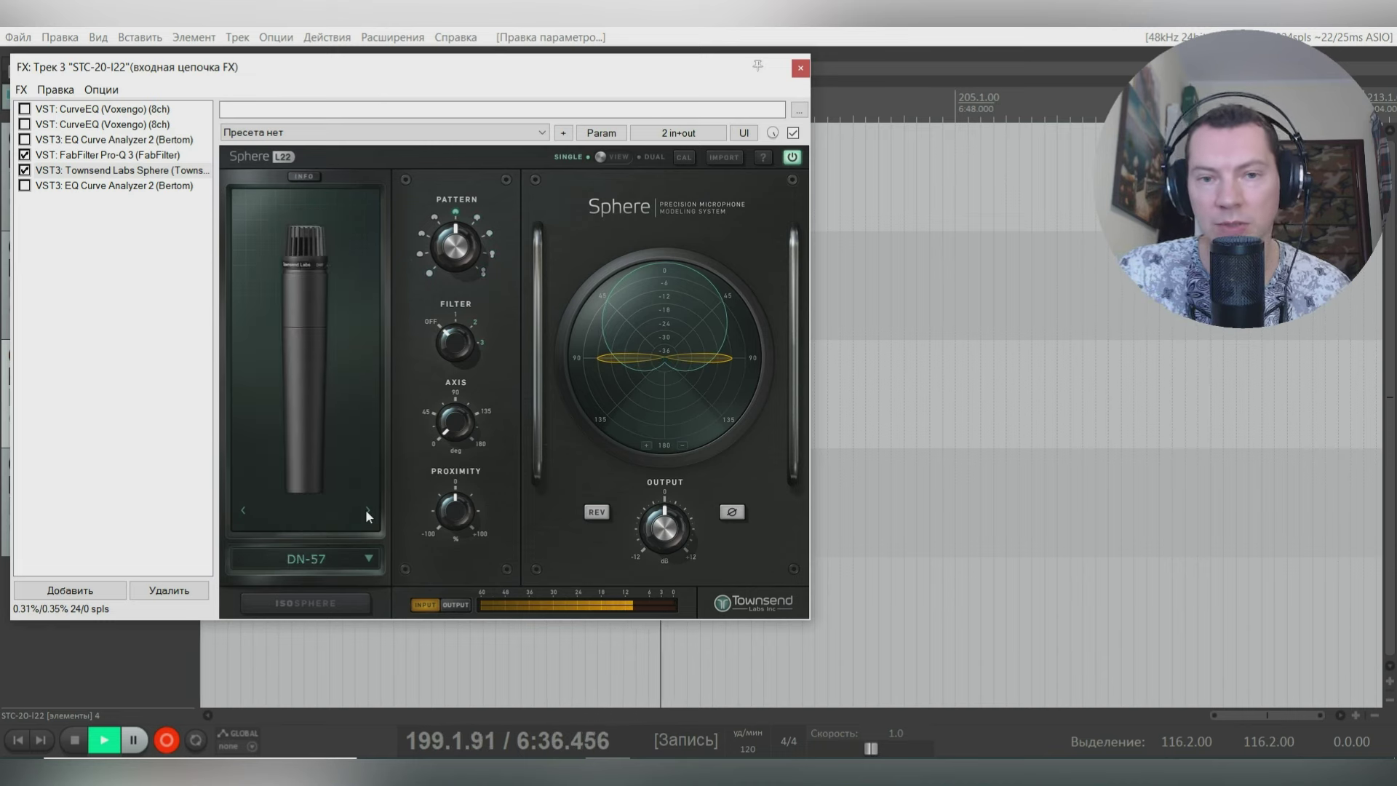
{"action": "left_click", "coordinate": [366, 511]}
{"action": "left_click", "coordinate": [508, 473]}
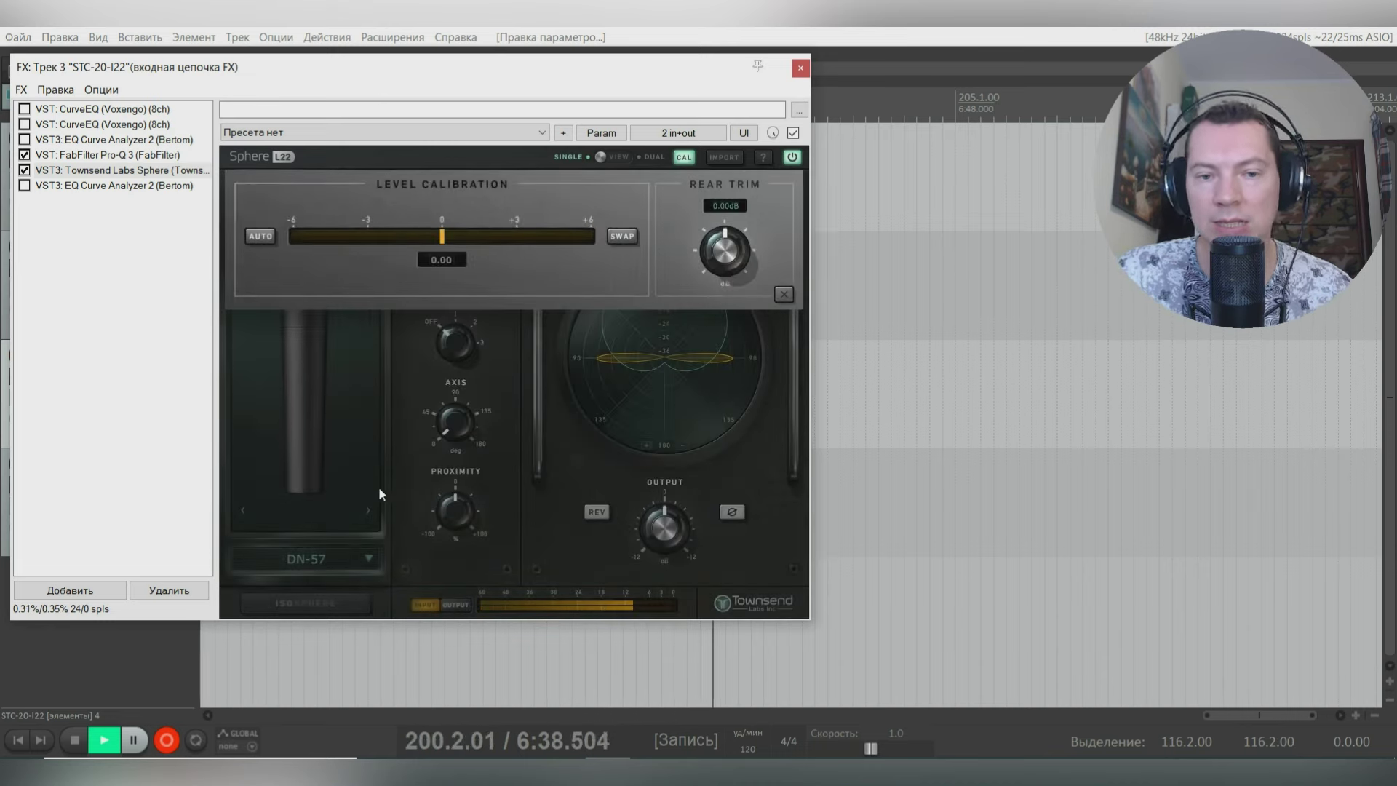
{"action": "left_click", "coordinate": [365, 508]}
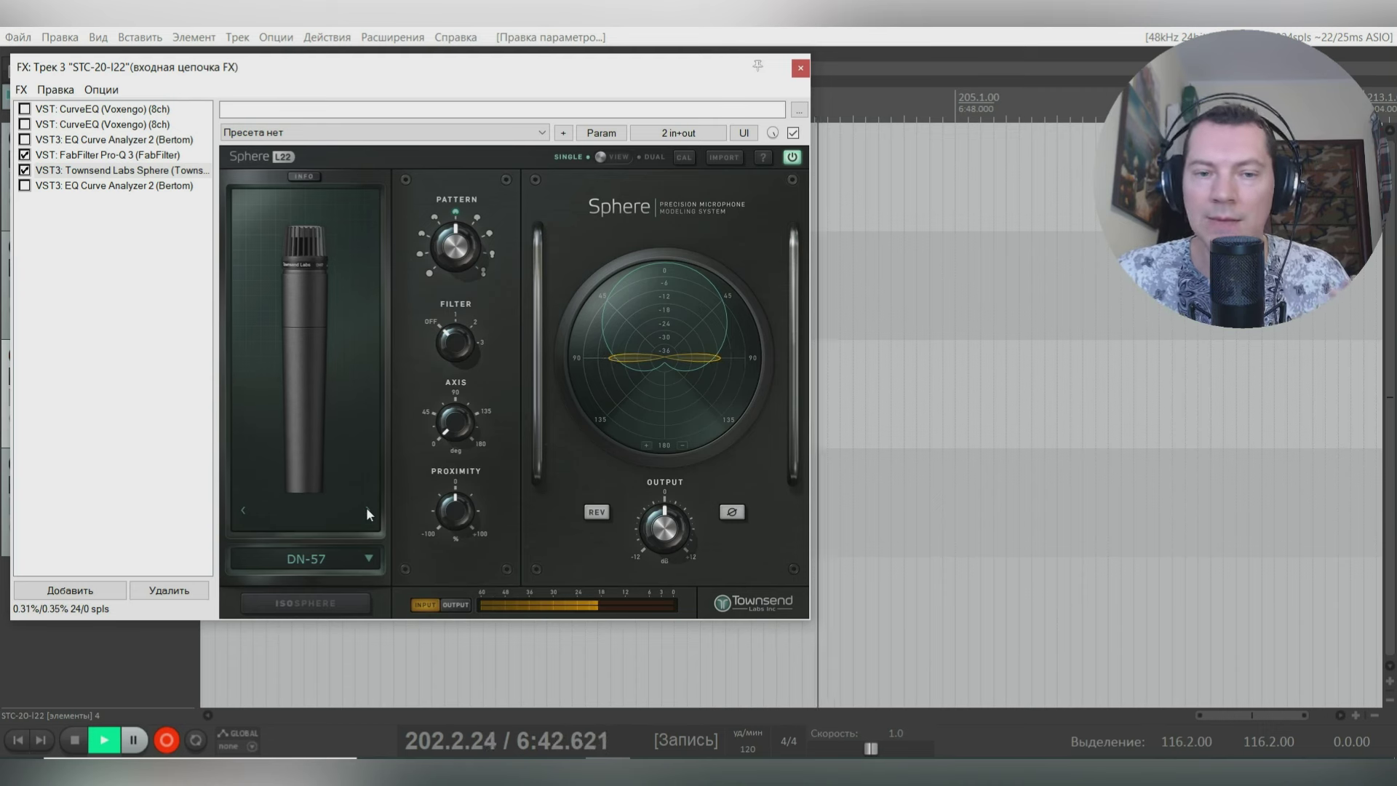
Step: View the first Voxengo CurveEQ curve in the input FX chain and close the FX window
{"action": "left_click", "coordinate": [139, 109]}
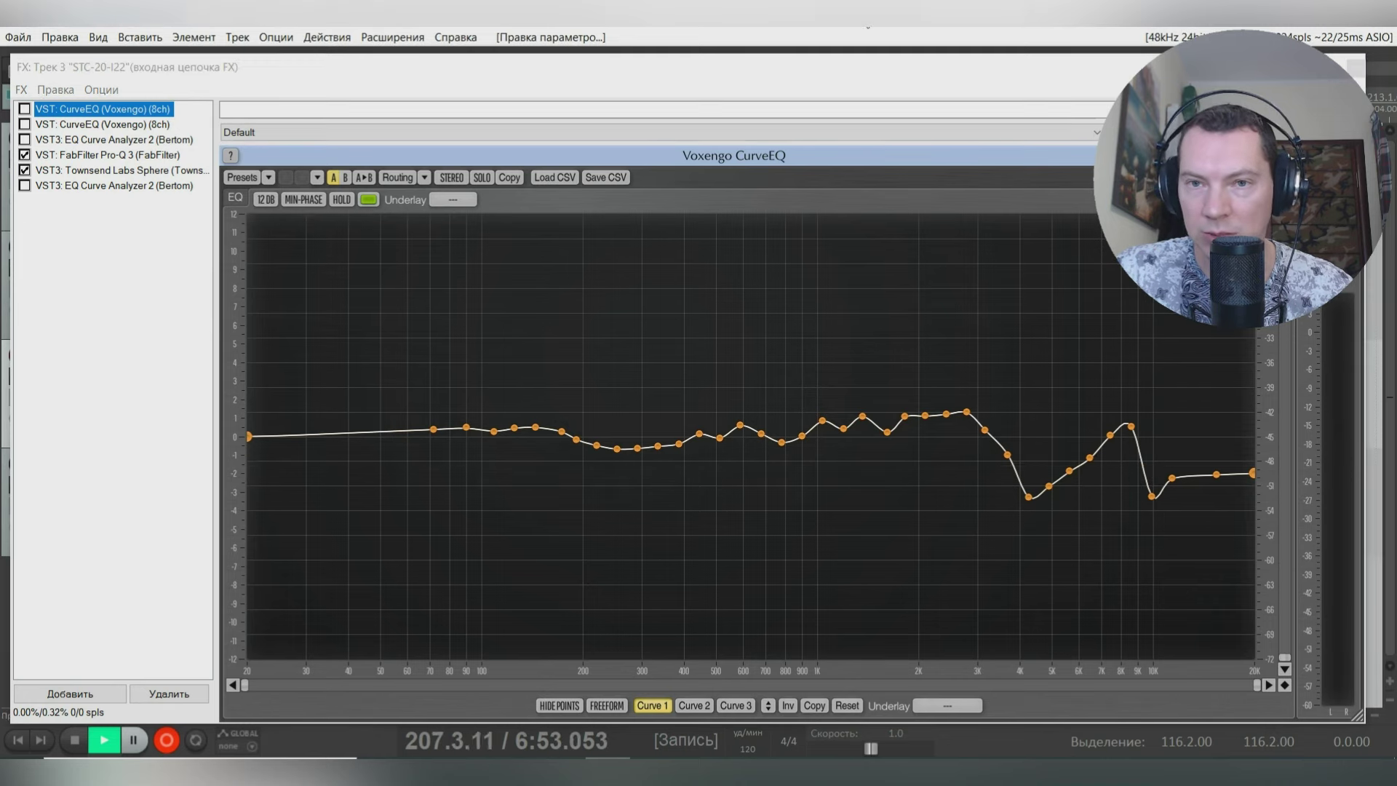
{"action": "left_click_drag", "start_coordinate": [1227, 77], "coordinate": [795, 141]}
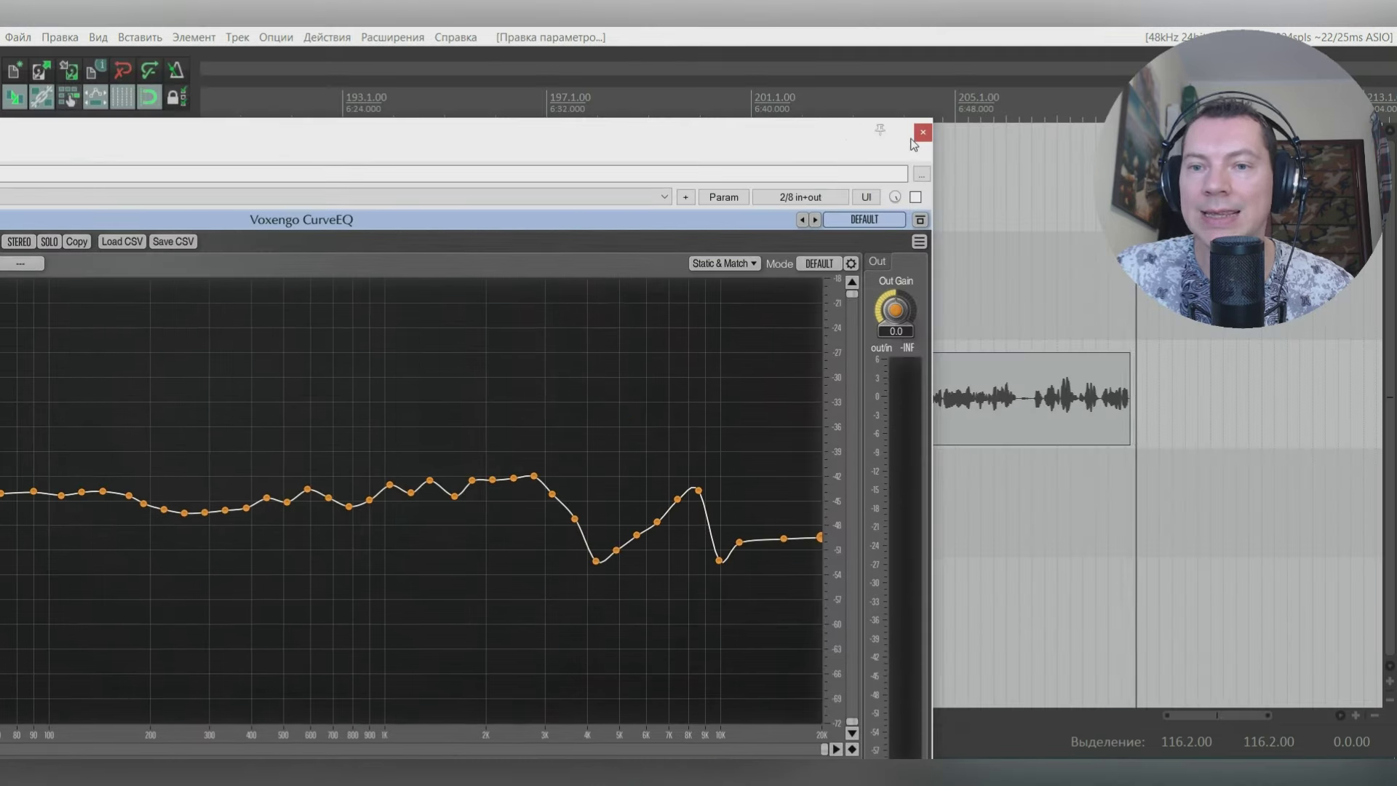
{"action": "left_click", "coordinate": [922, 132]}
Step: Reopen the input FX chain of the STC-20-I22 track and display the Townsend Labs Sphere plugin
{"action": "scroll", "coordinate": [861, 303], "scroll_direction": "down", "scroll_amount": 3}
{"action": "scroll", "coordinate": [860, 304], "scroll_direction": "down", "scroll_amount": 3}
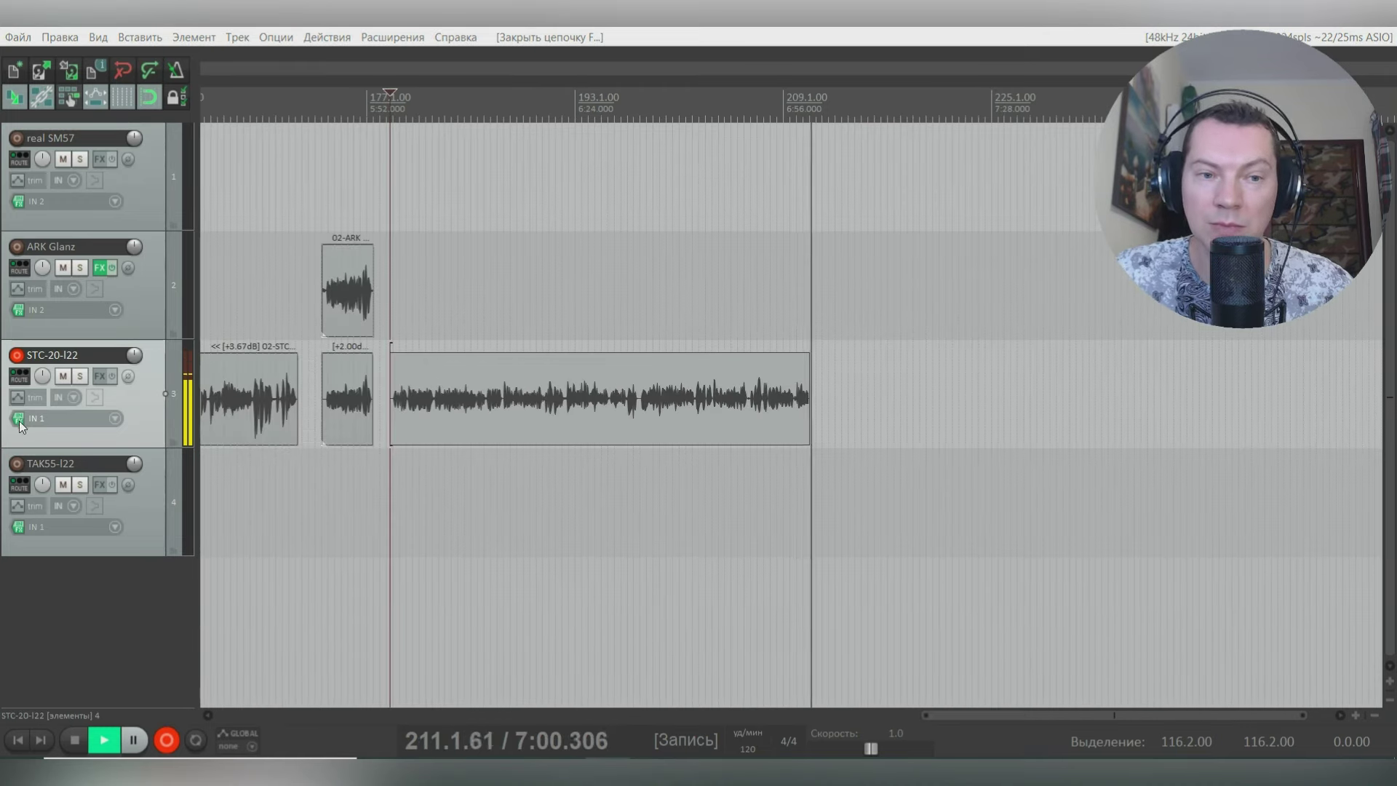
{"action": "left_click", "coordinate": [99, 267]}
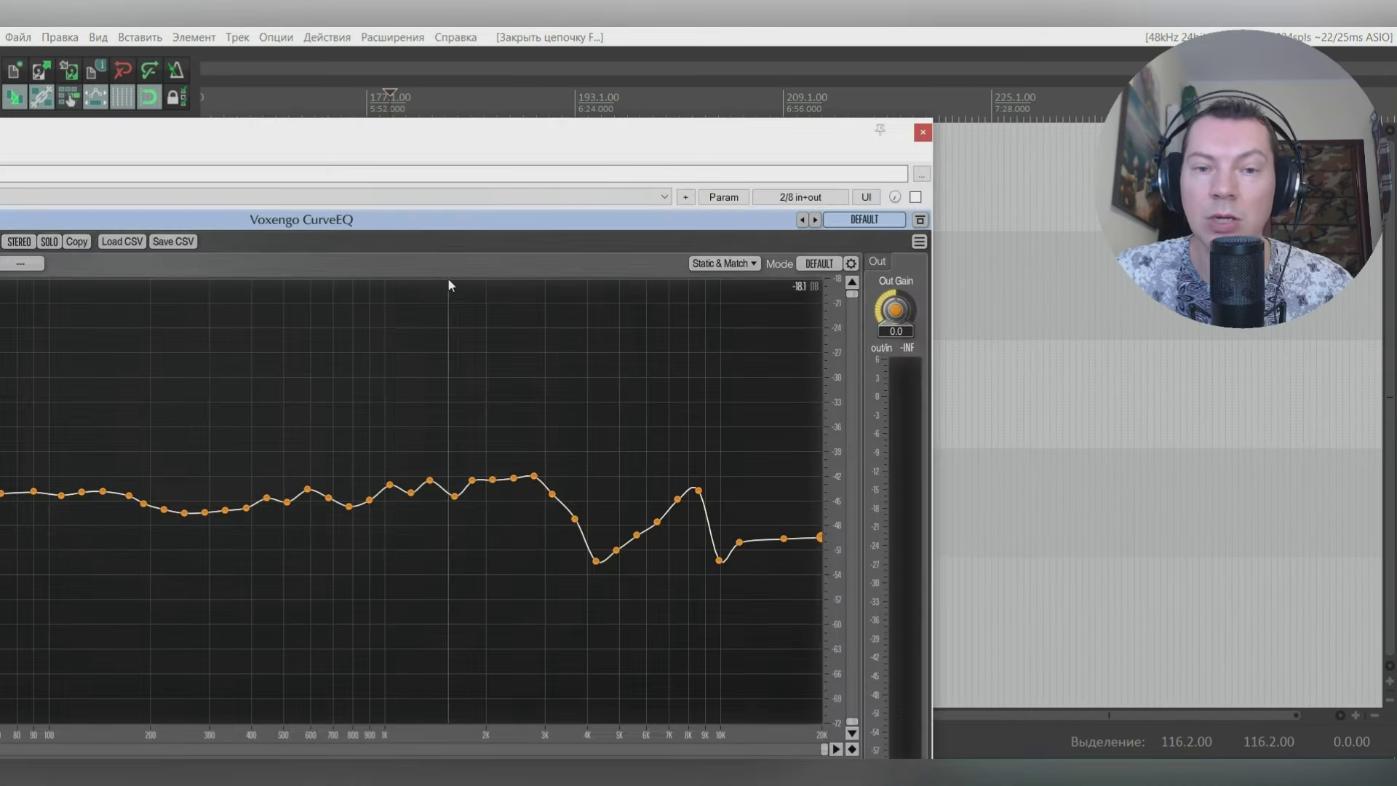
{"action": "double_click", "coordinate": [483, 154]}
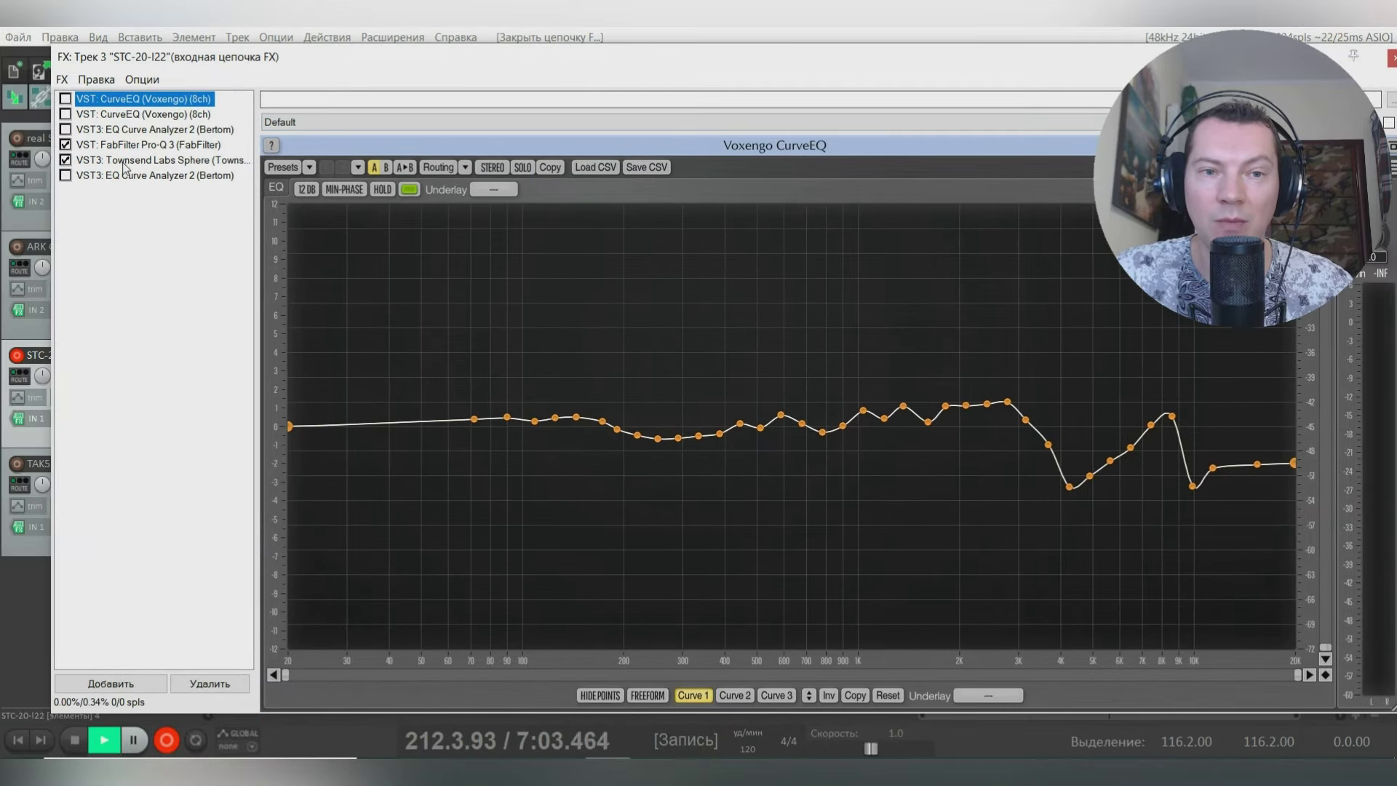
{"action": "left_click", "coordinate": [164, 160]}
Step: Go back to the RB-77DX Umber microphone model, advance to DN-7, and close the calibration warning and overlay
{"action": "left_click", "coordinate": [284, 500]}
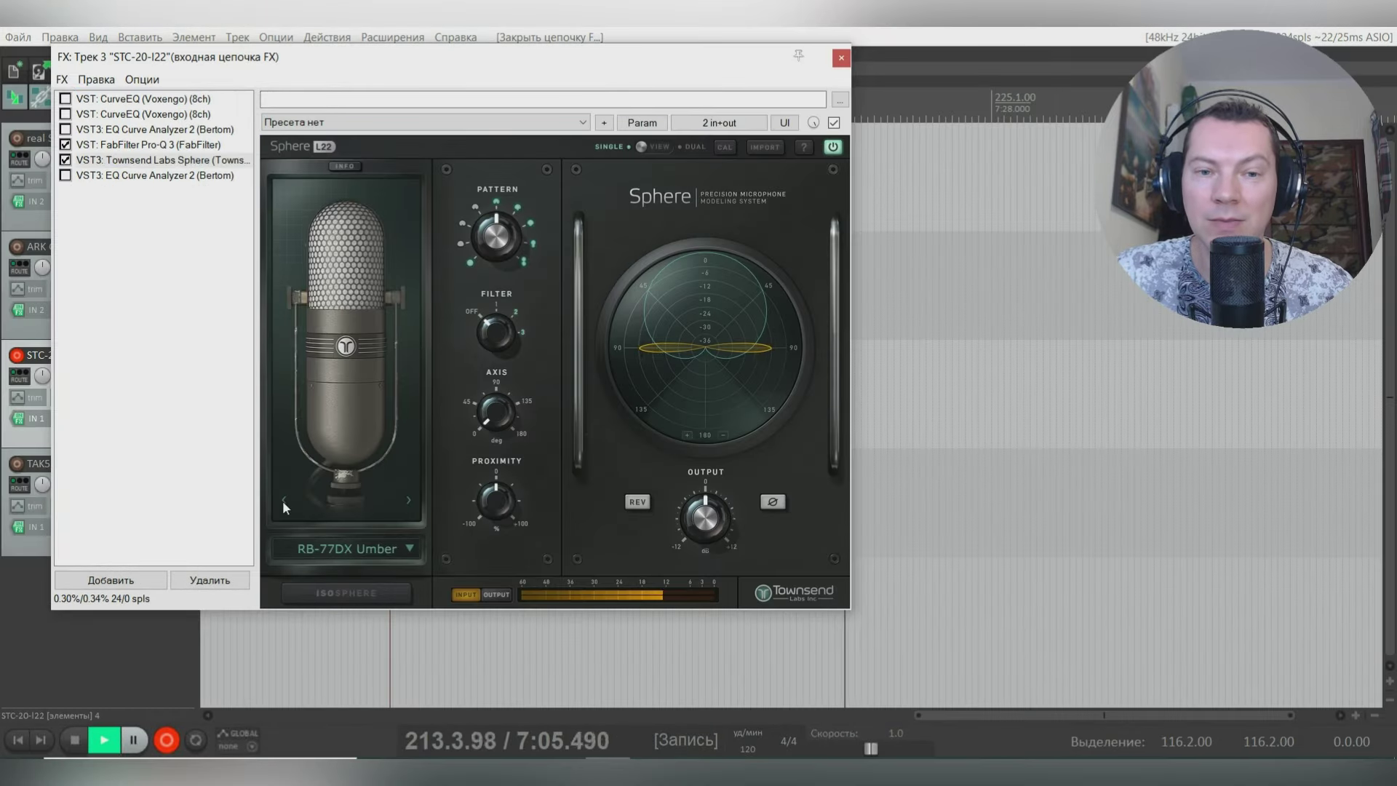
{"action": "left_click", "coordinate": [409, 500]}
{"action": "left_click", "coordinate": [409, 501]}
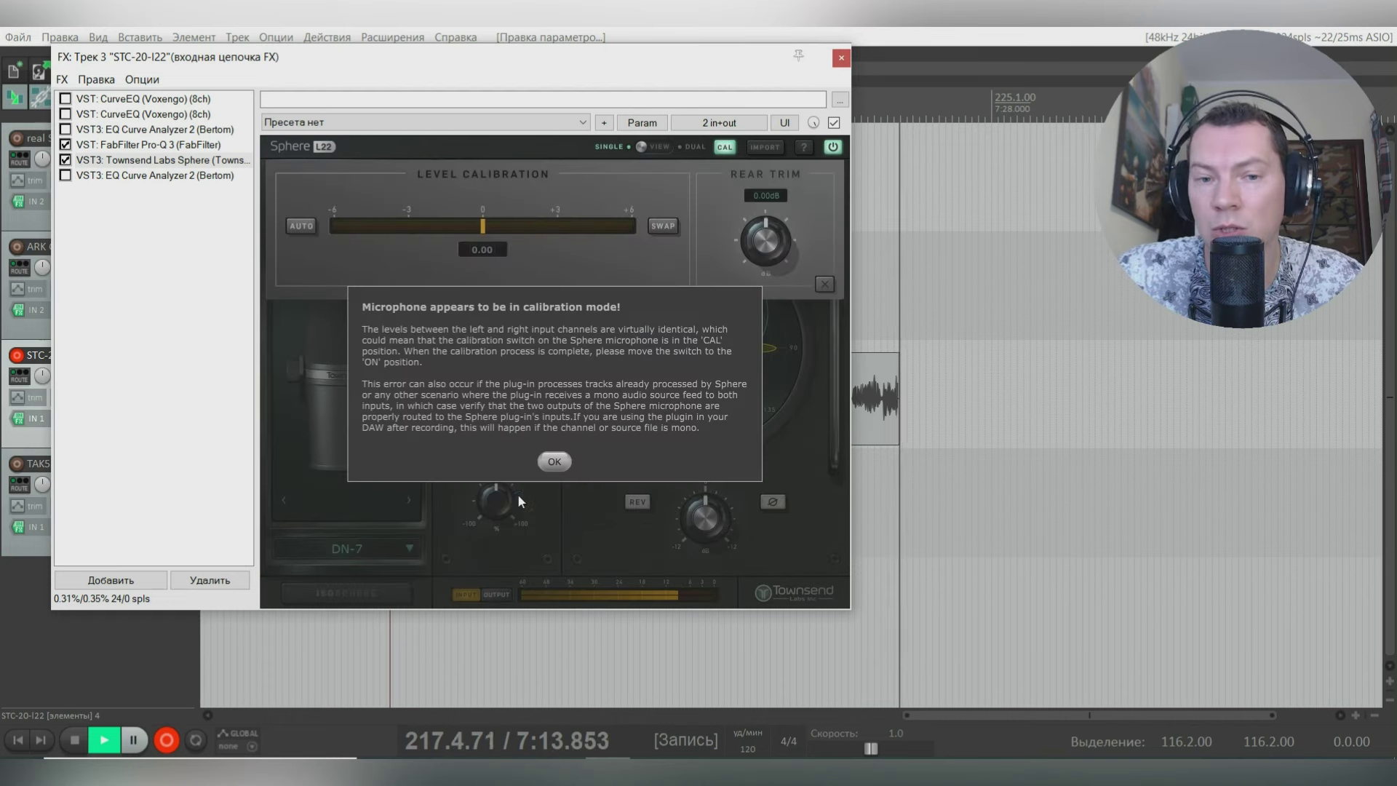
{"action": "left_click", "coordinate": [547, 466]}
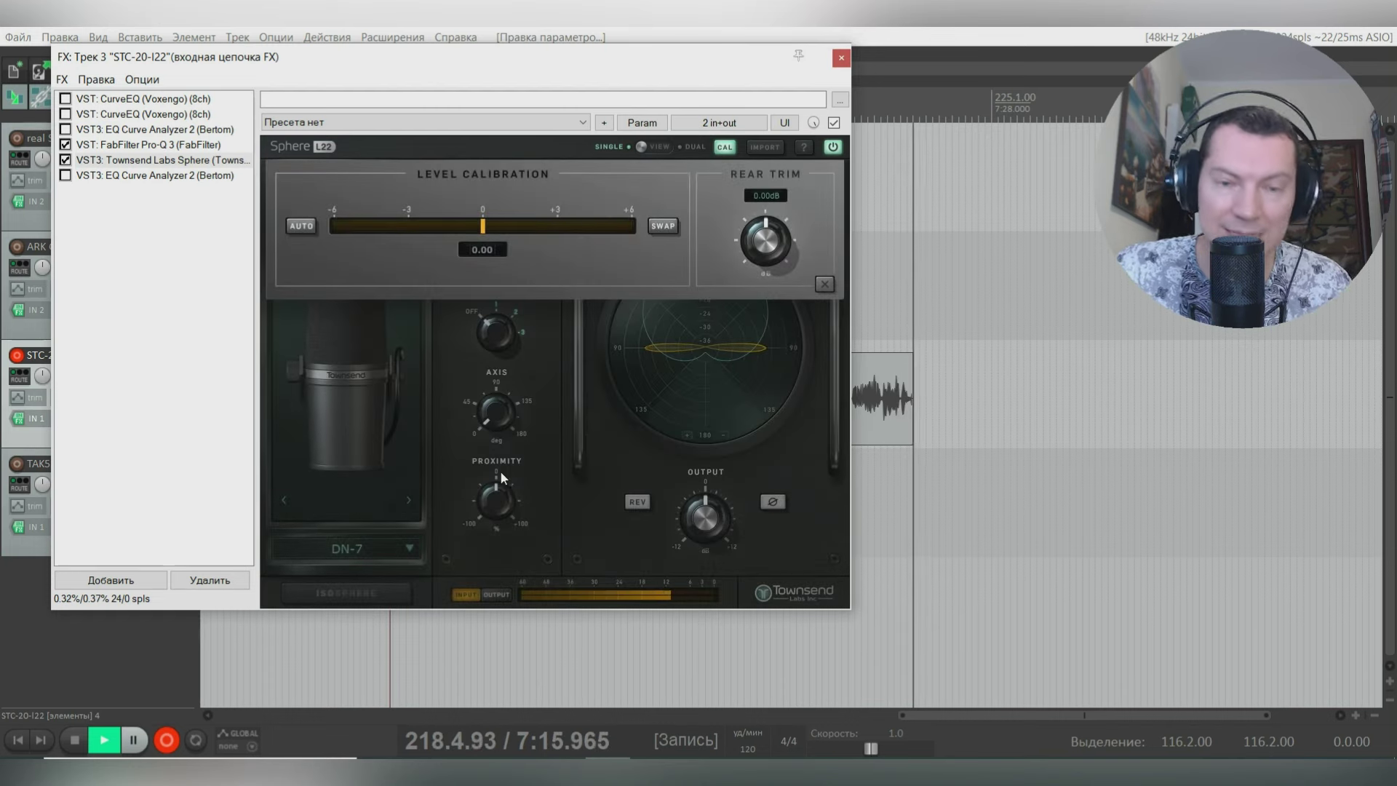
{"action": "left_click", "coordinate": [825, 285]}
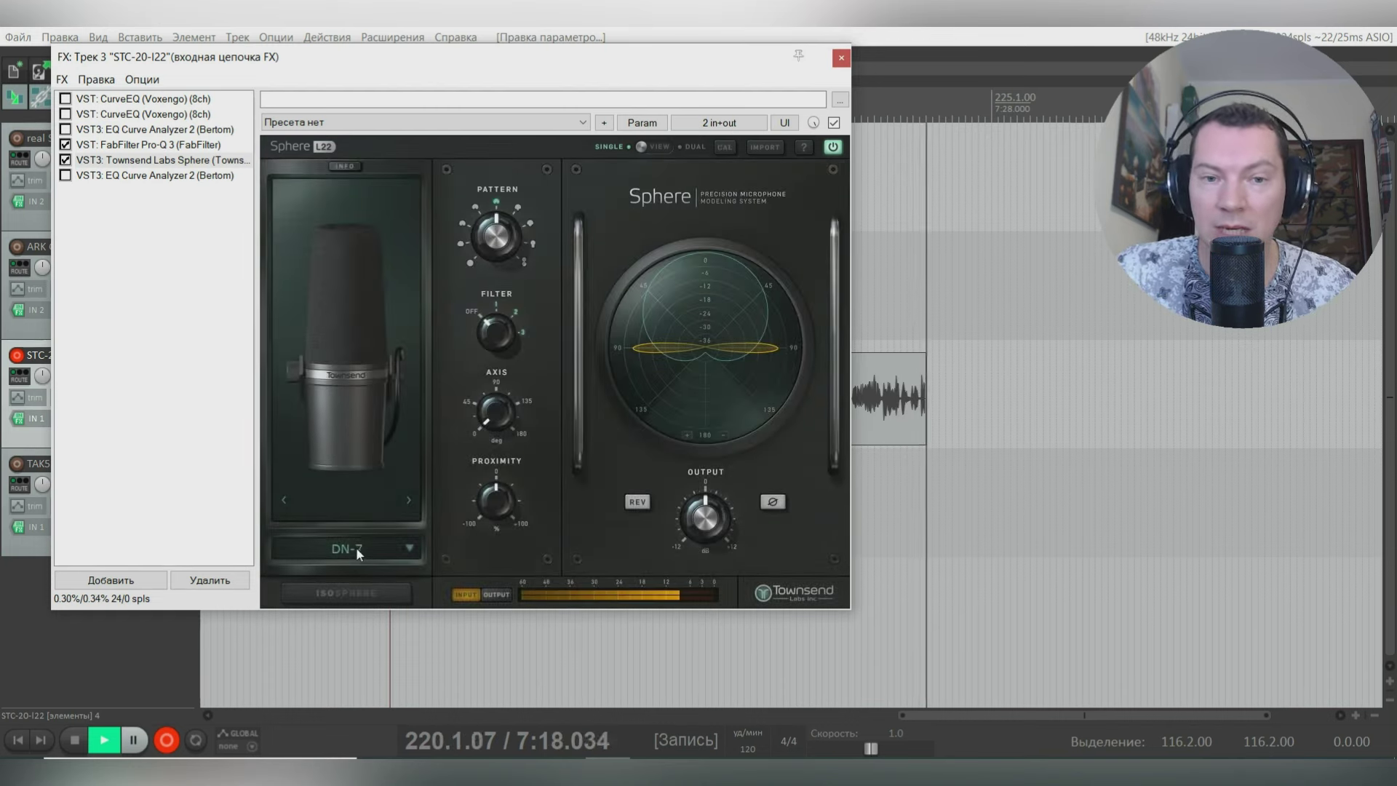
Step: Step the microphone model through DN-20 and DN-409U to DN-421N, dismissing the calibration warning
{"action": "left_click", "coordinate": [413, 499]}
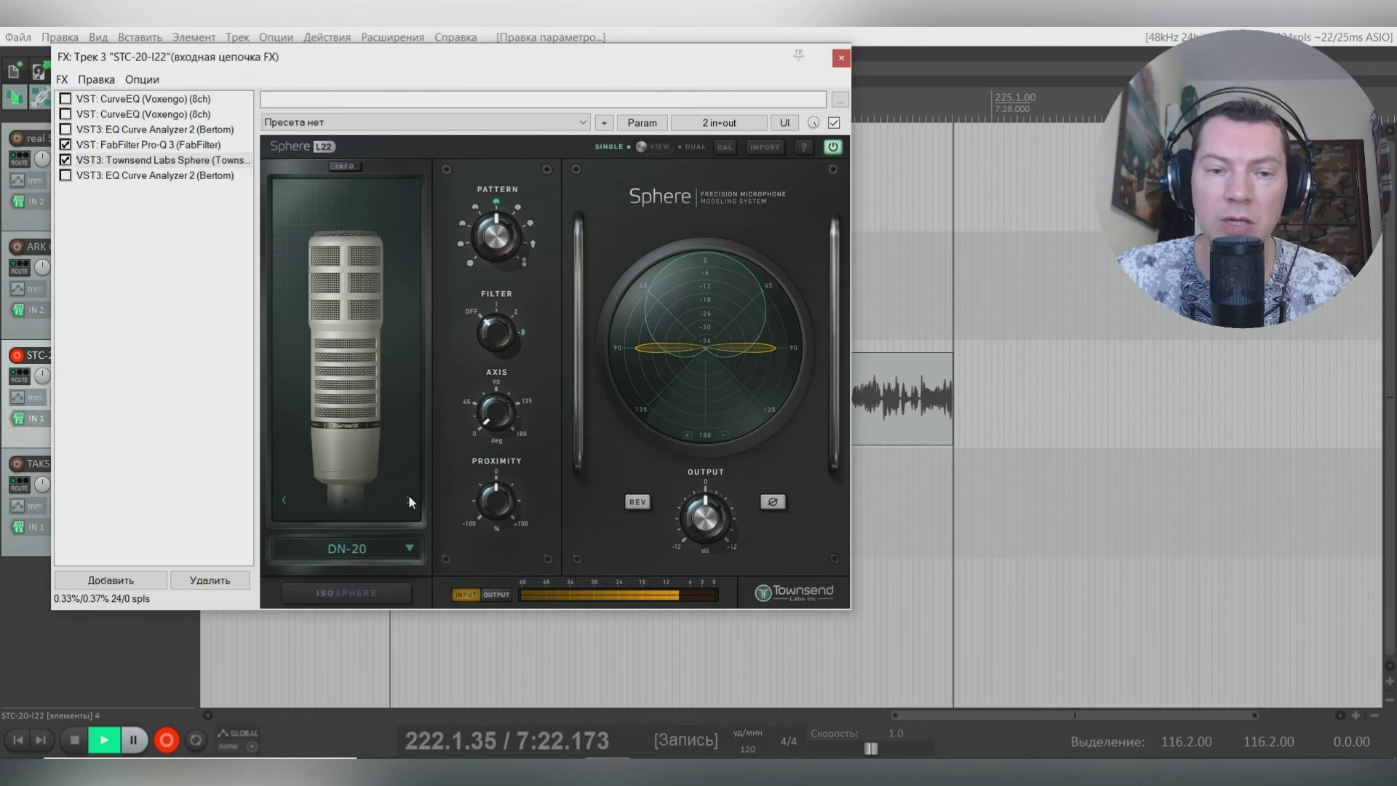
{"action": "left_click", "coordinate": [409, 499]}
{"action": "left_click", "coordinate": [408, 498]}
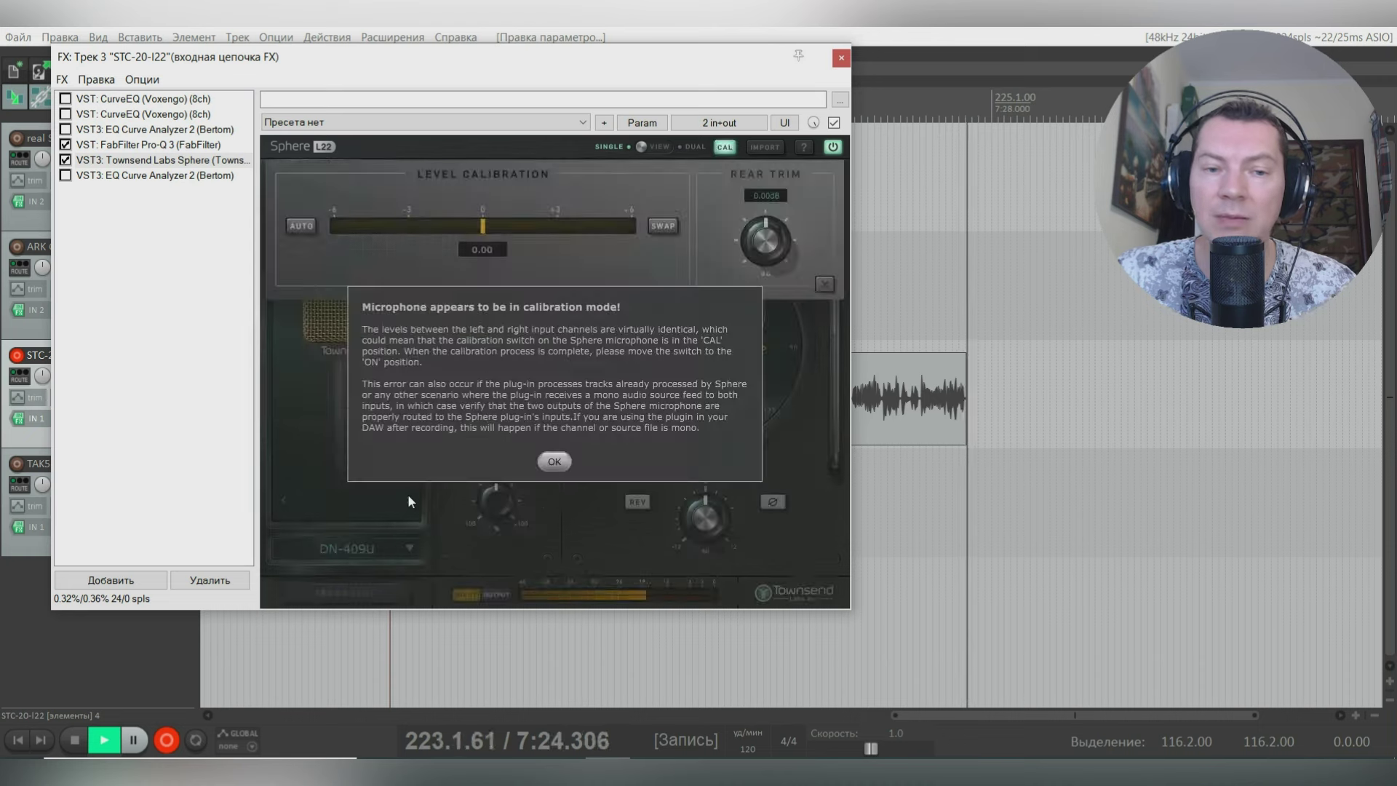
{"action": "left_click", "coordinate": [553, 456]}
{"action": "left_click", "coordinate": [410, 501]}
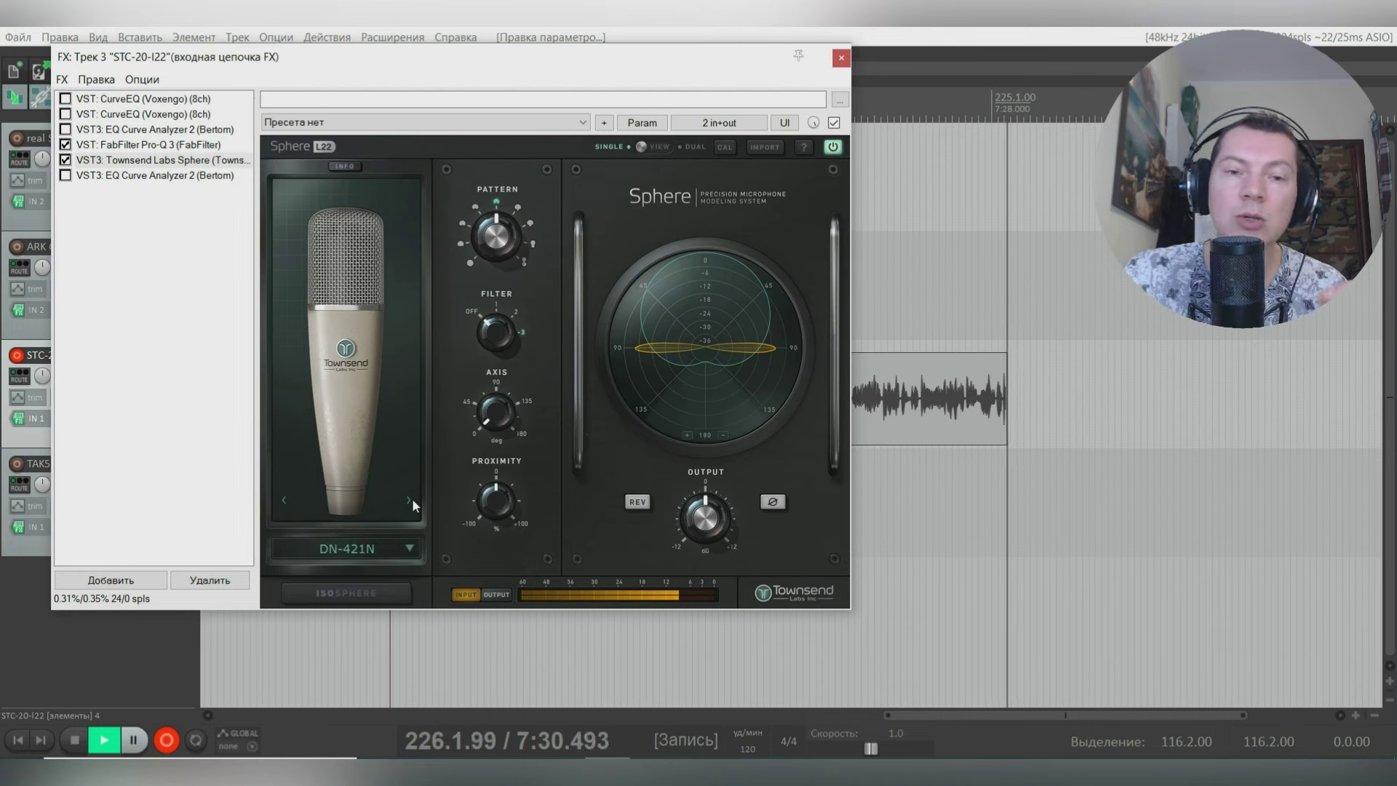
Step: Dismiss the calibration warning and advance the microphone model through DN-421S to DN-12A
{"action": "left_click", "coordinate": [412, 499]}
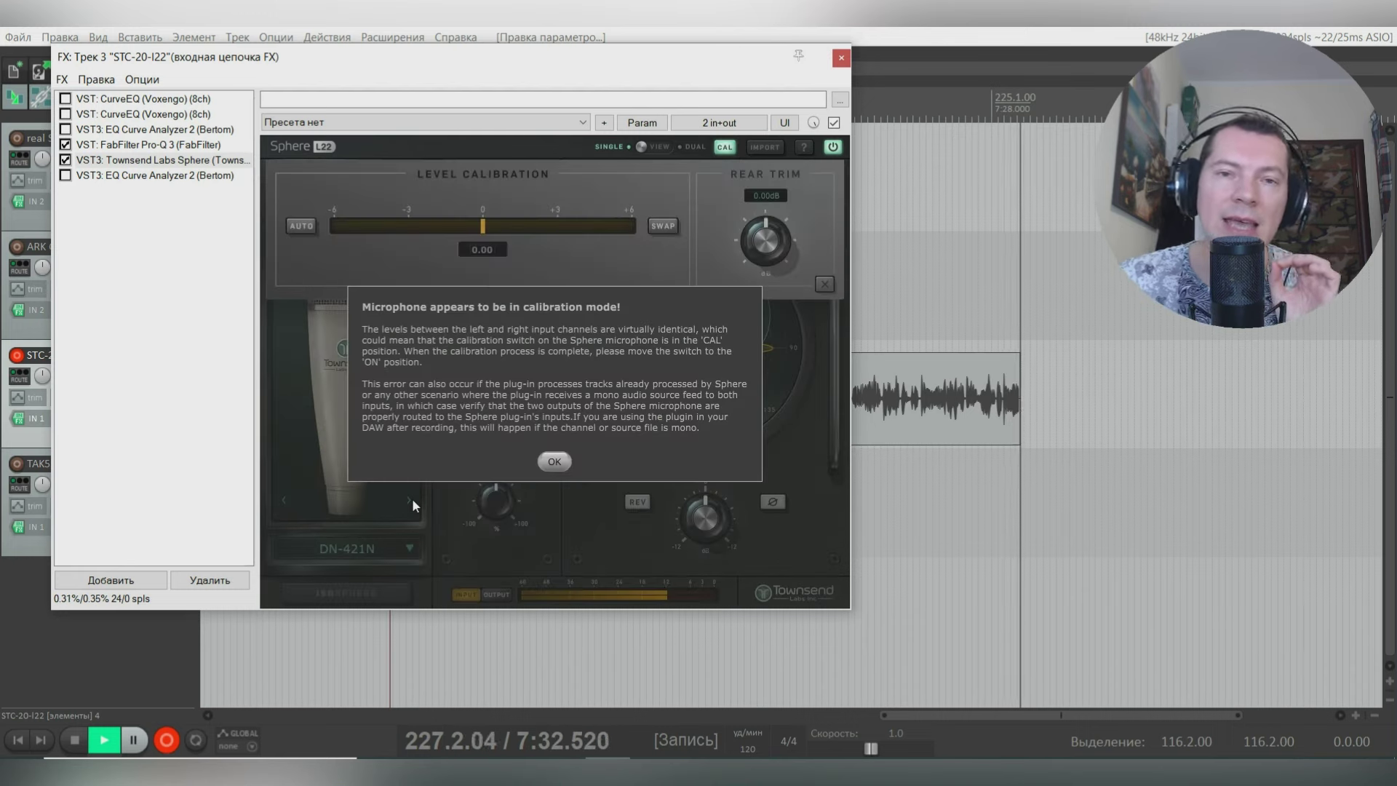
{"action": "left_click", "coordinate": [553, 458]}
{"action": "left_click", "coordinate": [413, 498]}
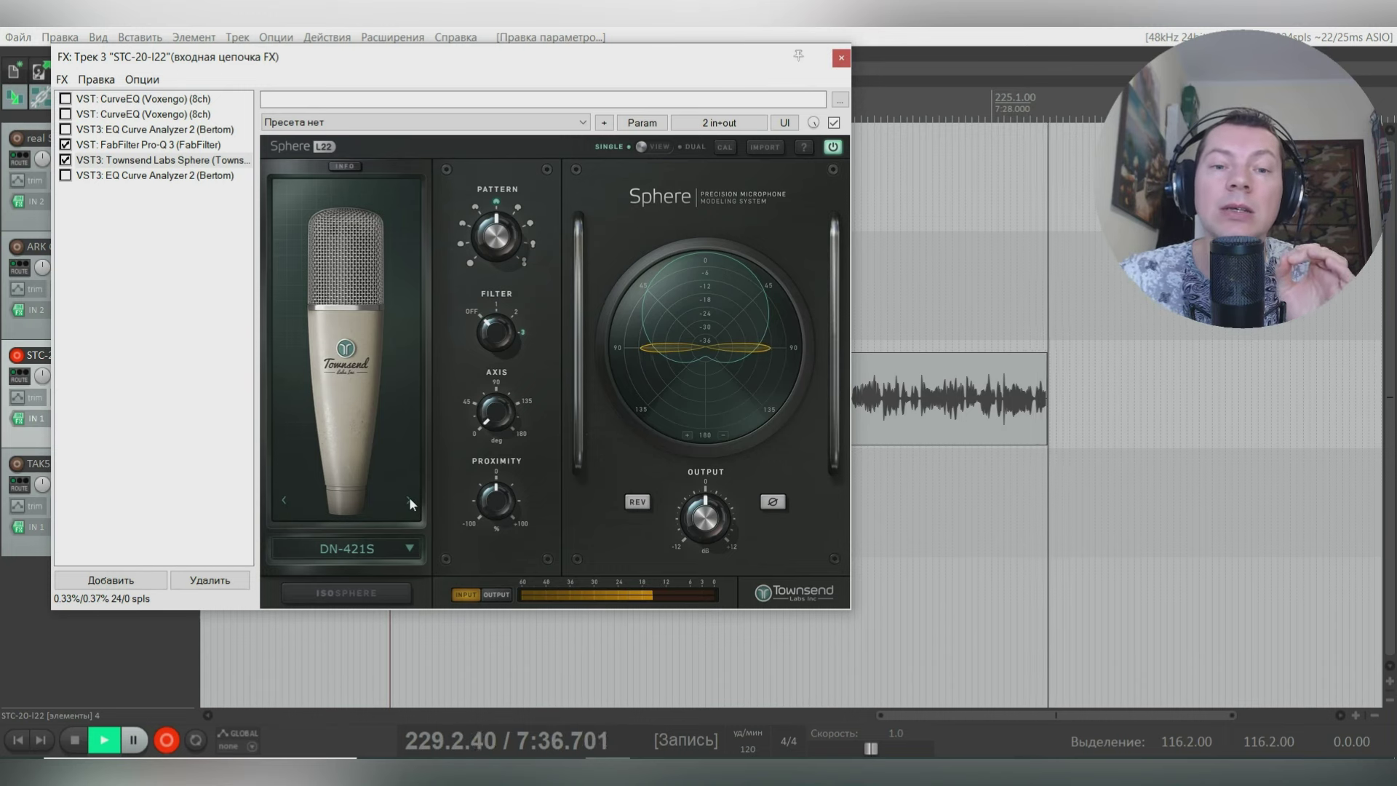
{"action": "left_click", "coordinate": [408, 499]}
{"action": "left_click", "coordinate": [408, 503]}
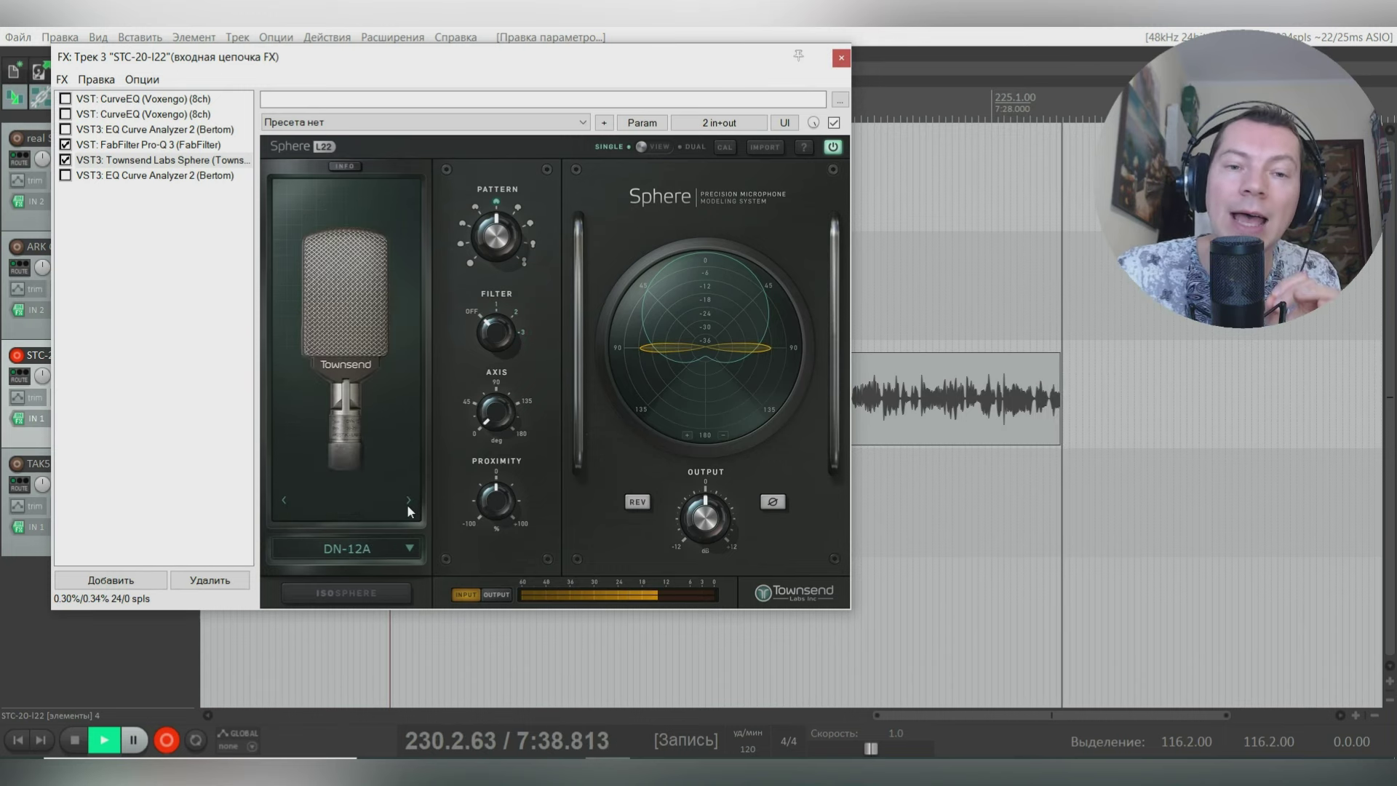
Step: Advance the microphone model through DN-12E to Sphere Linear, clearing the calibration warning
{"action": "left_click", "coordinate": [406, 504]}
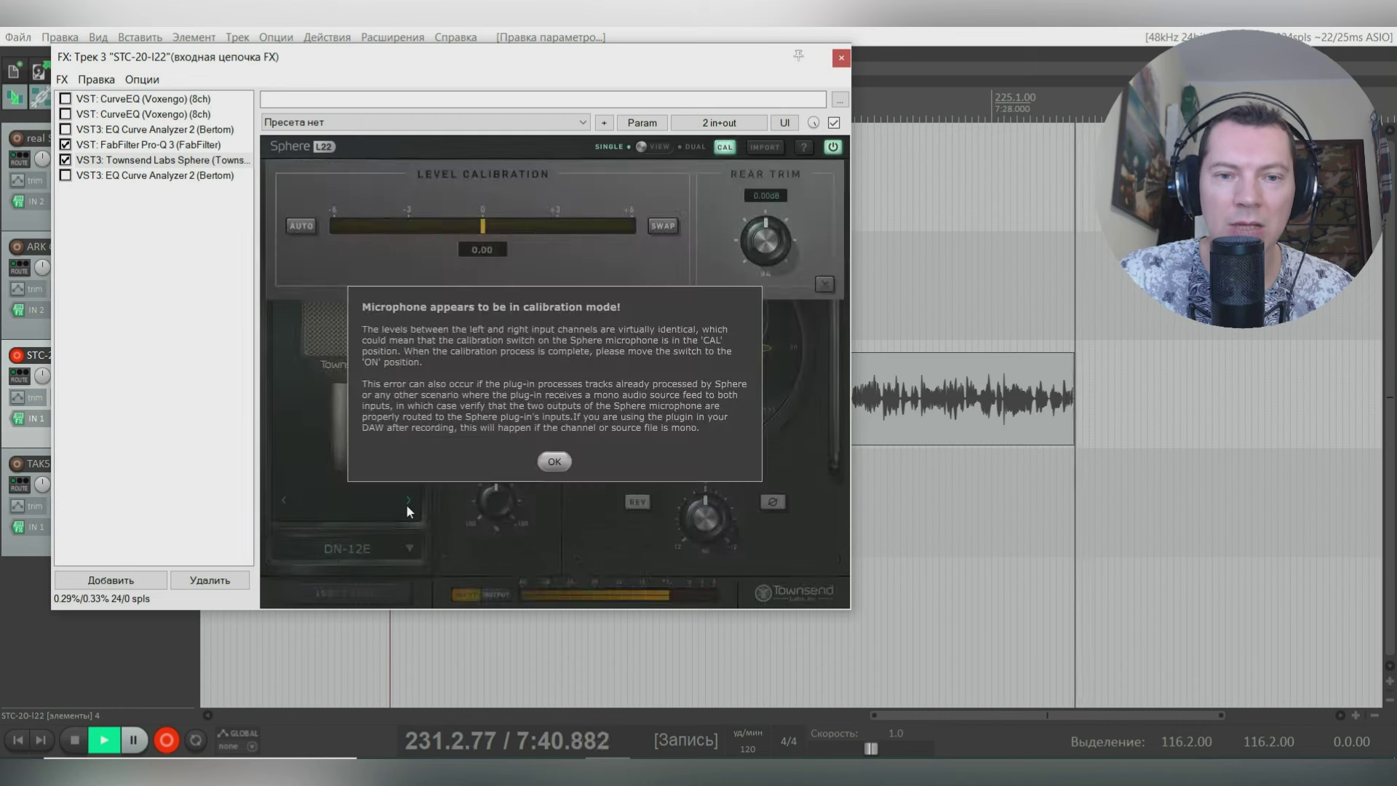
{"action": "left_click", "coordinate": [552, 458]}
{"action": "left_click", "coordinate": [407, 501]}
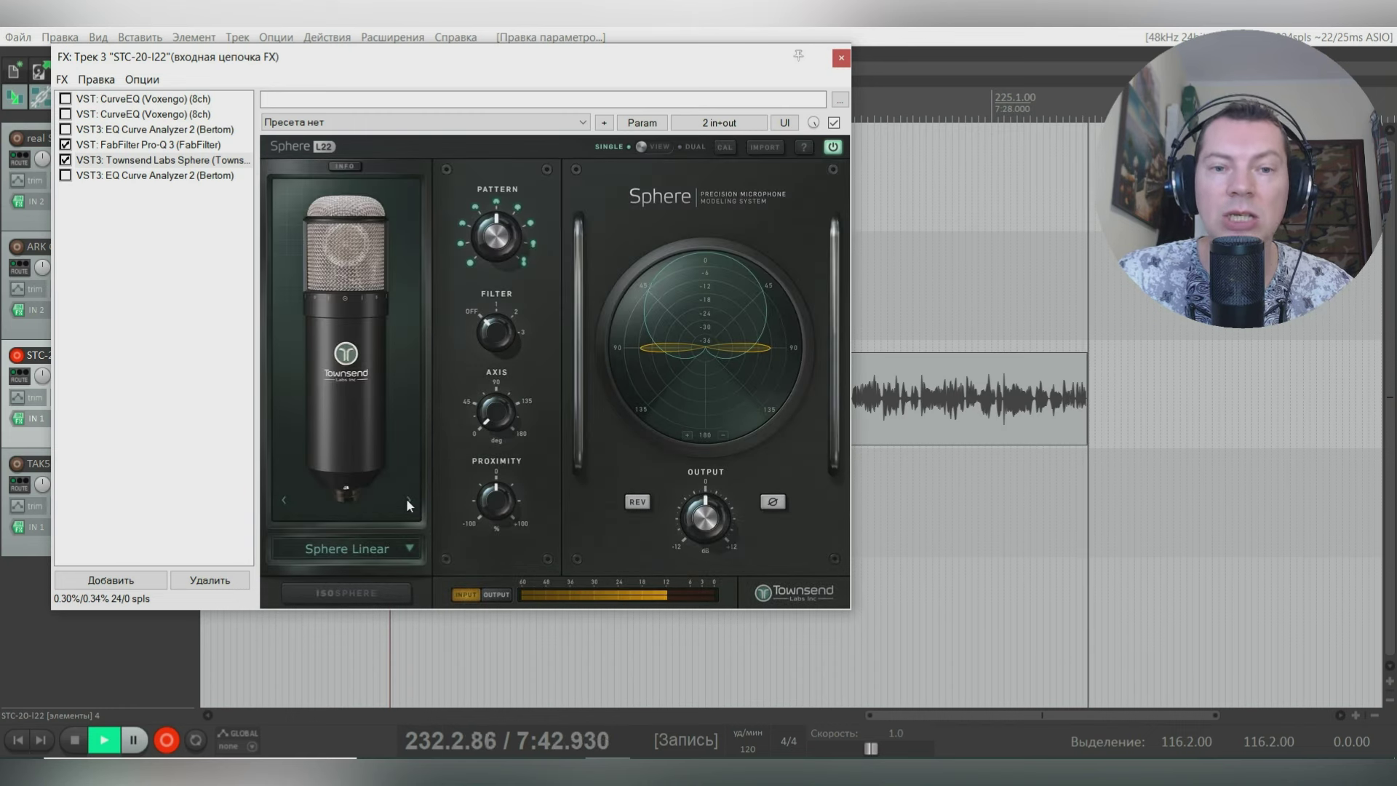
Step: Choose the custom microphone models Sphere Diffuse and Sphere Direct in turn and dismiss the calibration warning
{"action": "left_click", "coordinate": [416, 543]}
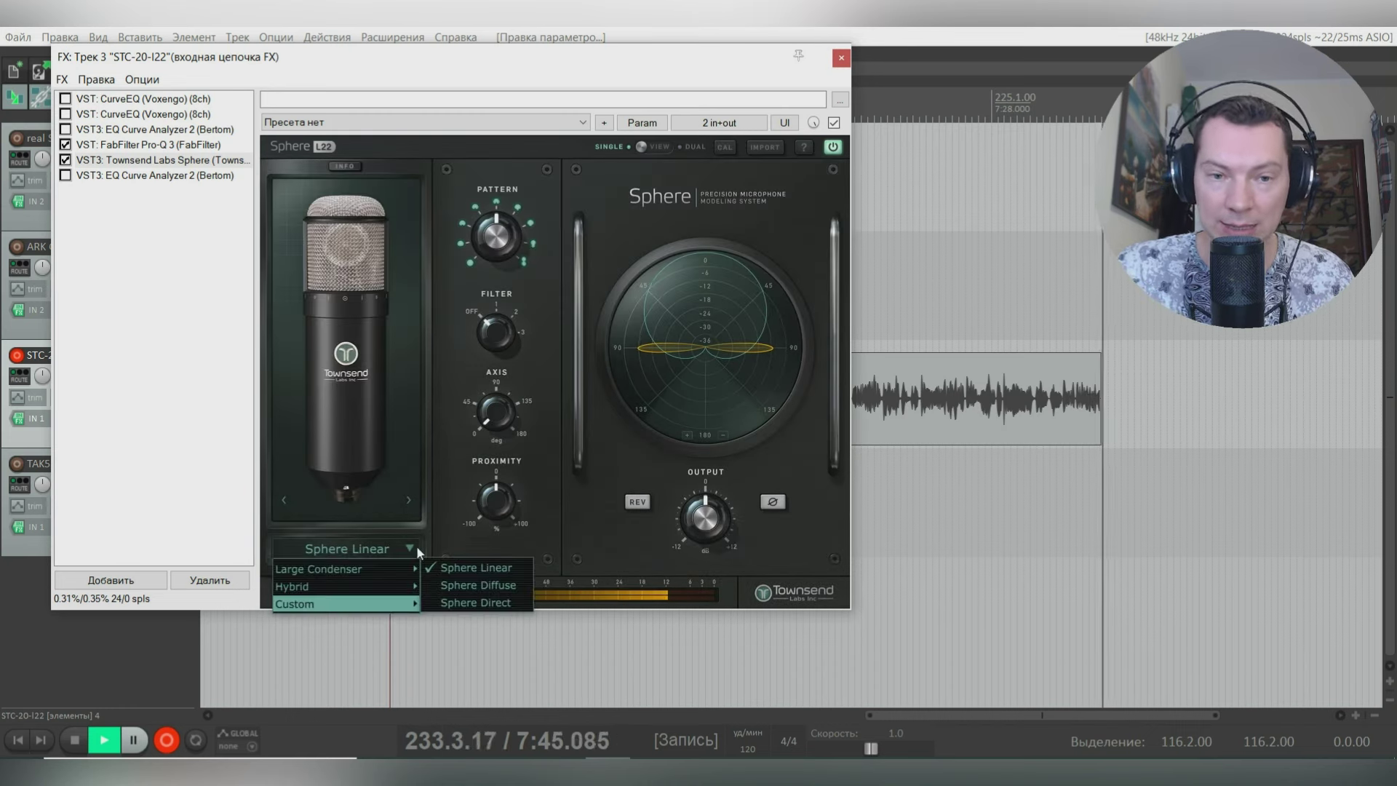
{"action": "left_click", "coordinate": [506, 585]}
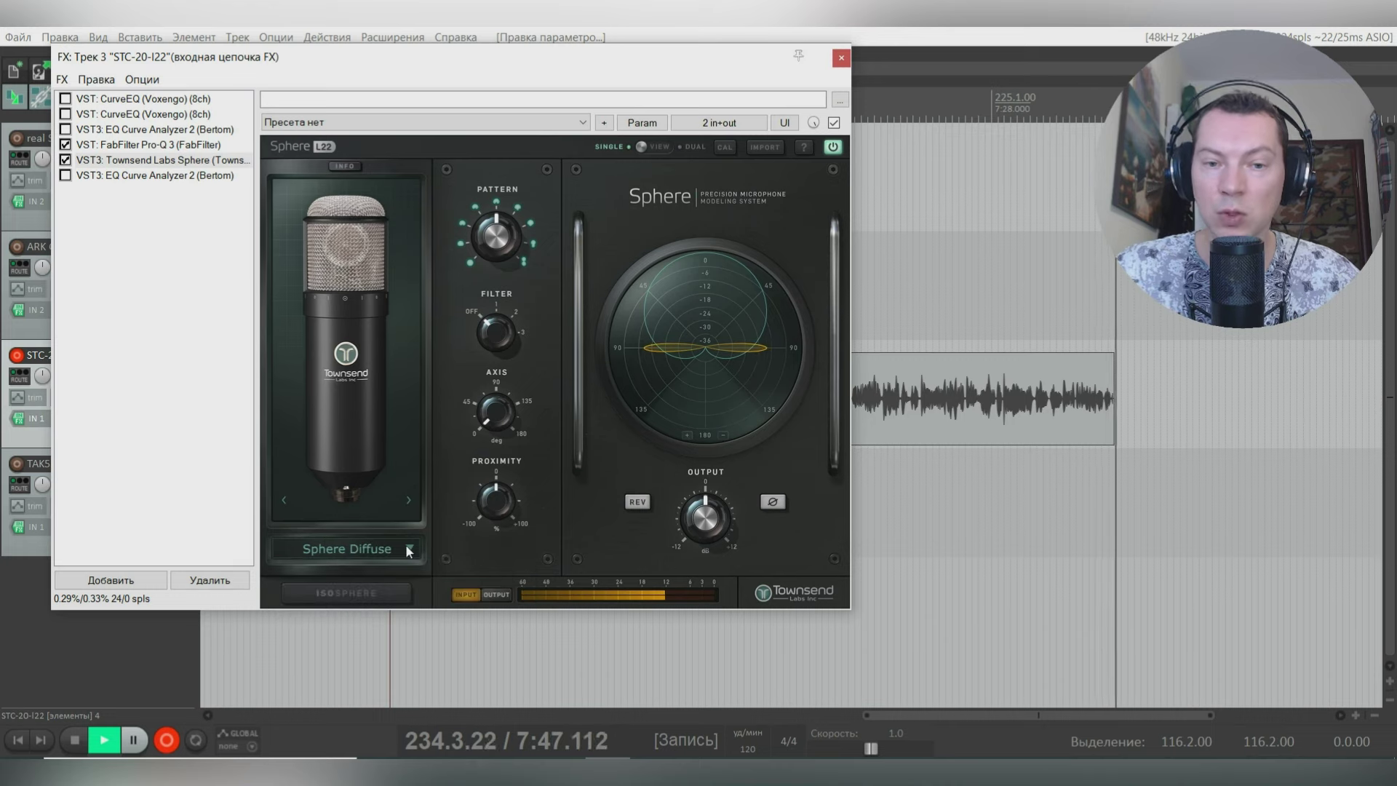
{"action": "left_click", "coordinate": [408, 549]}
{"action": "left_click", "coordinate": [486, 601]}
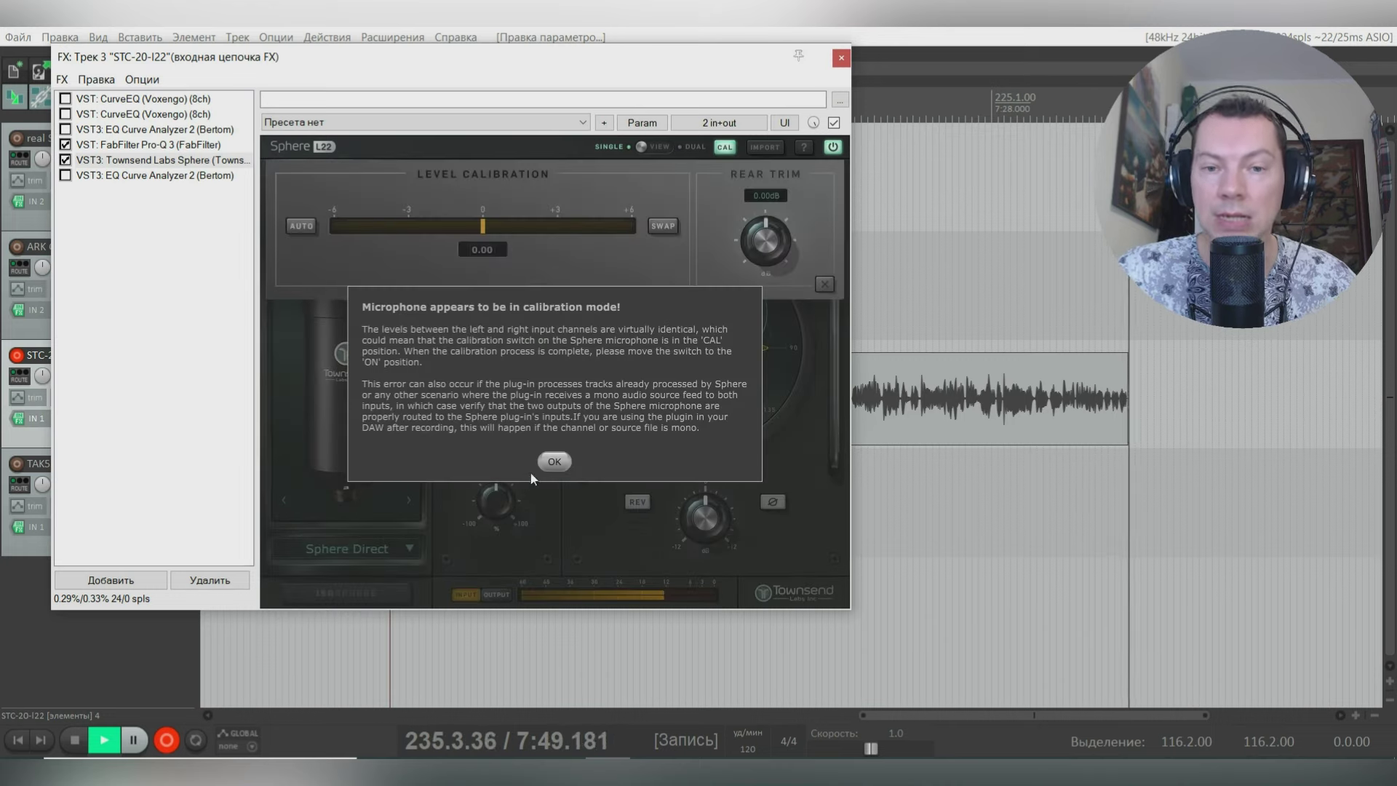
{"action": "left_click", "coordinate": [555, 461]}
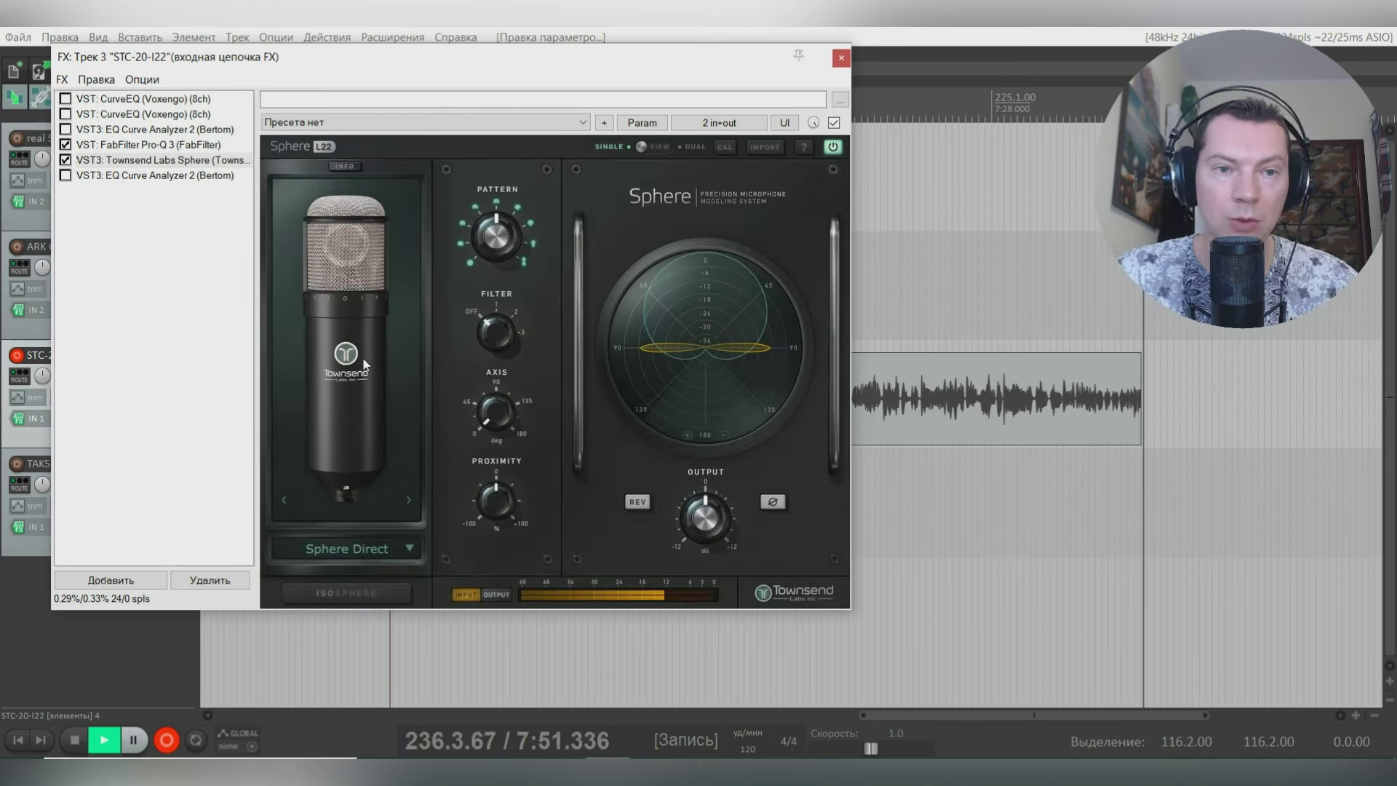
Step: Advance the microphone model through LD-47K, LD-49K and LD-67, dismissing the calibration warning each time
{"action": "left_click", "coordinate": [408, 501]}
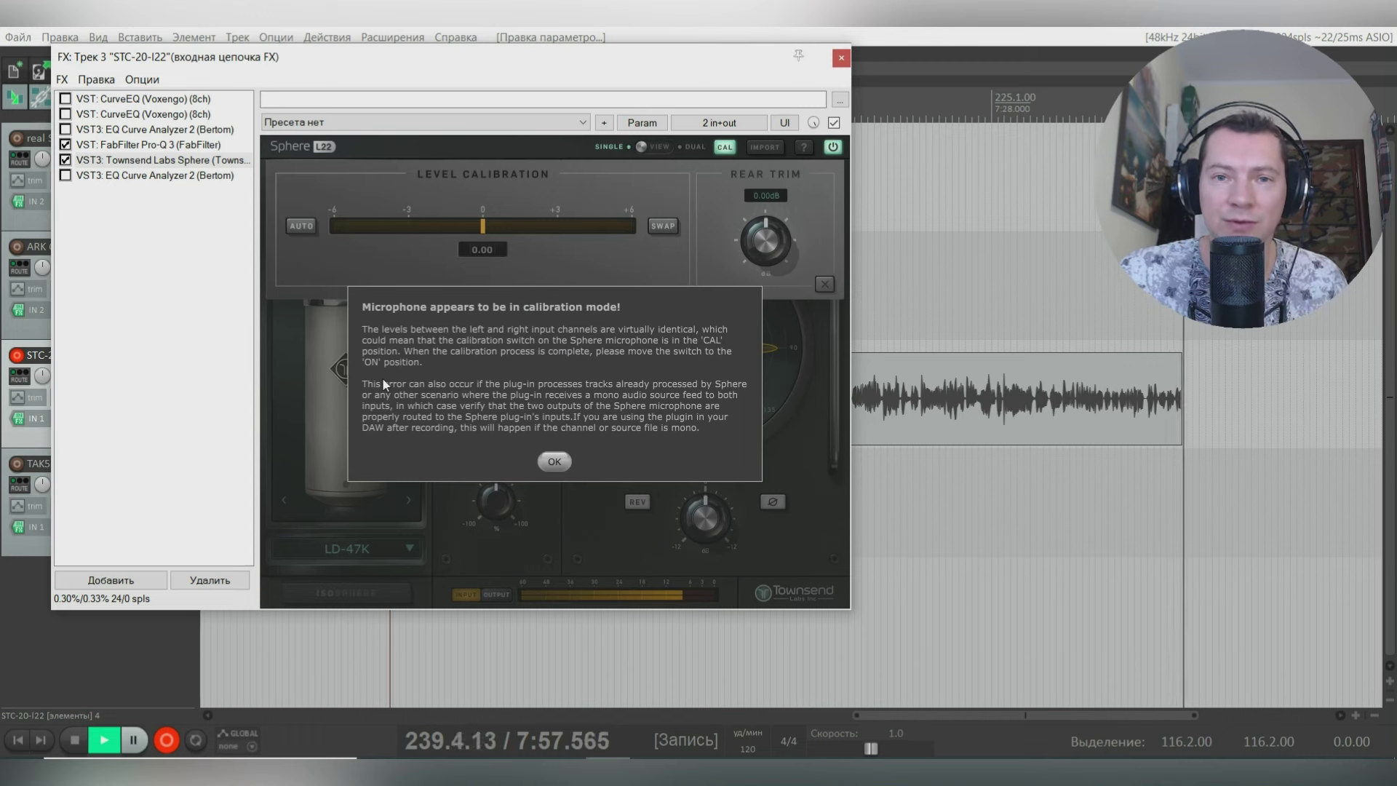
{"action": "left_click", "coordinate": [556, 460]}
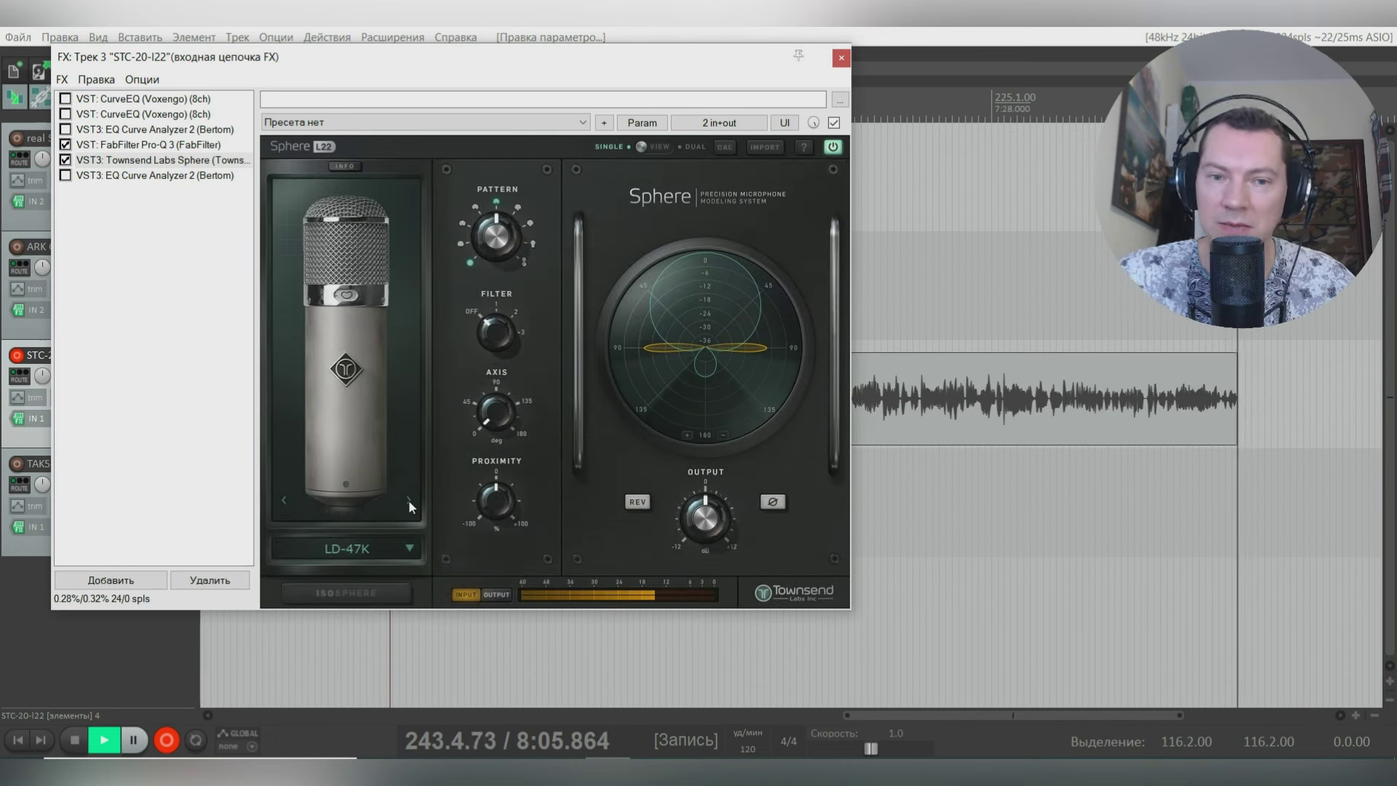
{"action": "left_click", "coordinate": [408, 500]}
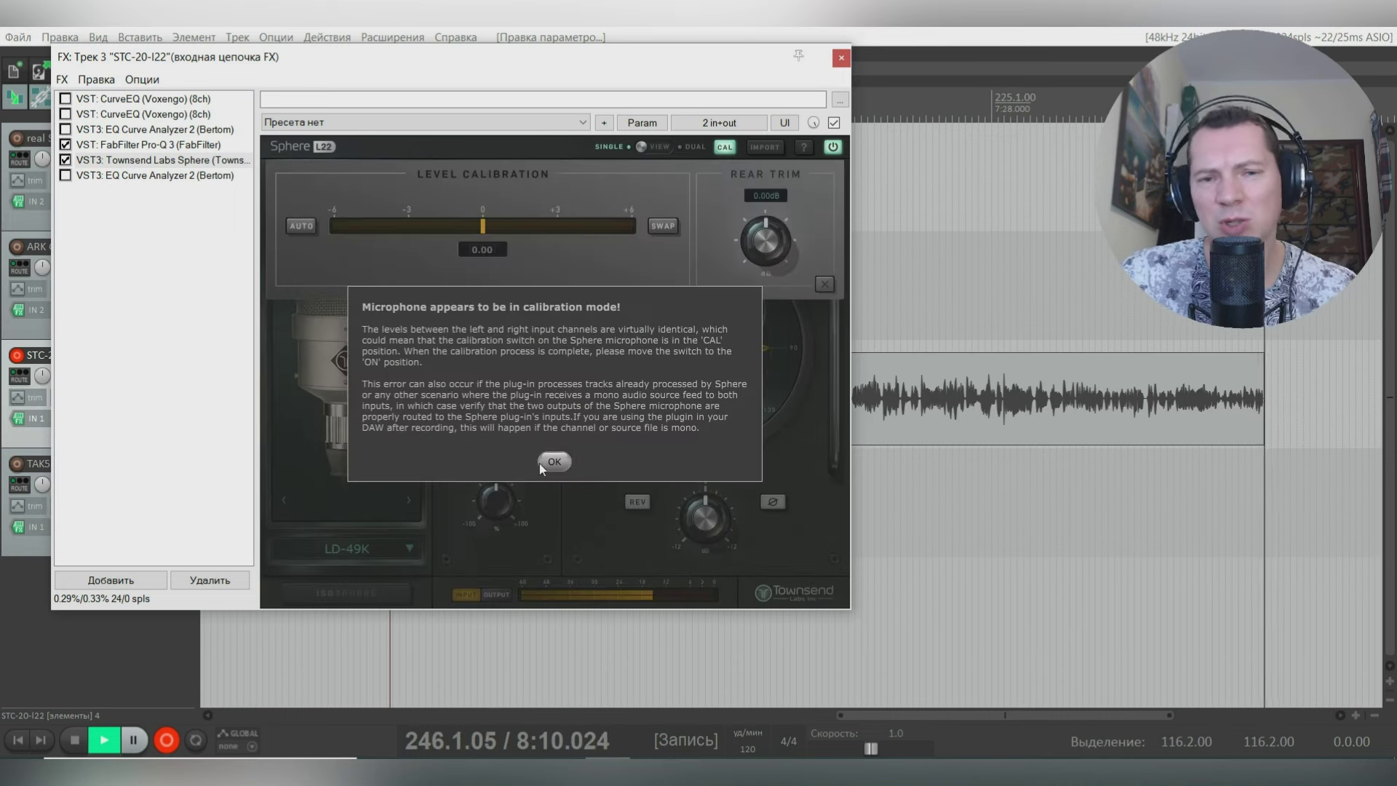
{"action": "left_click", "coordinate": [541, 463]}
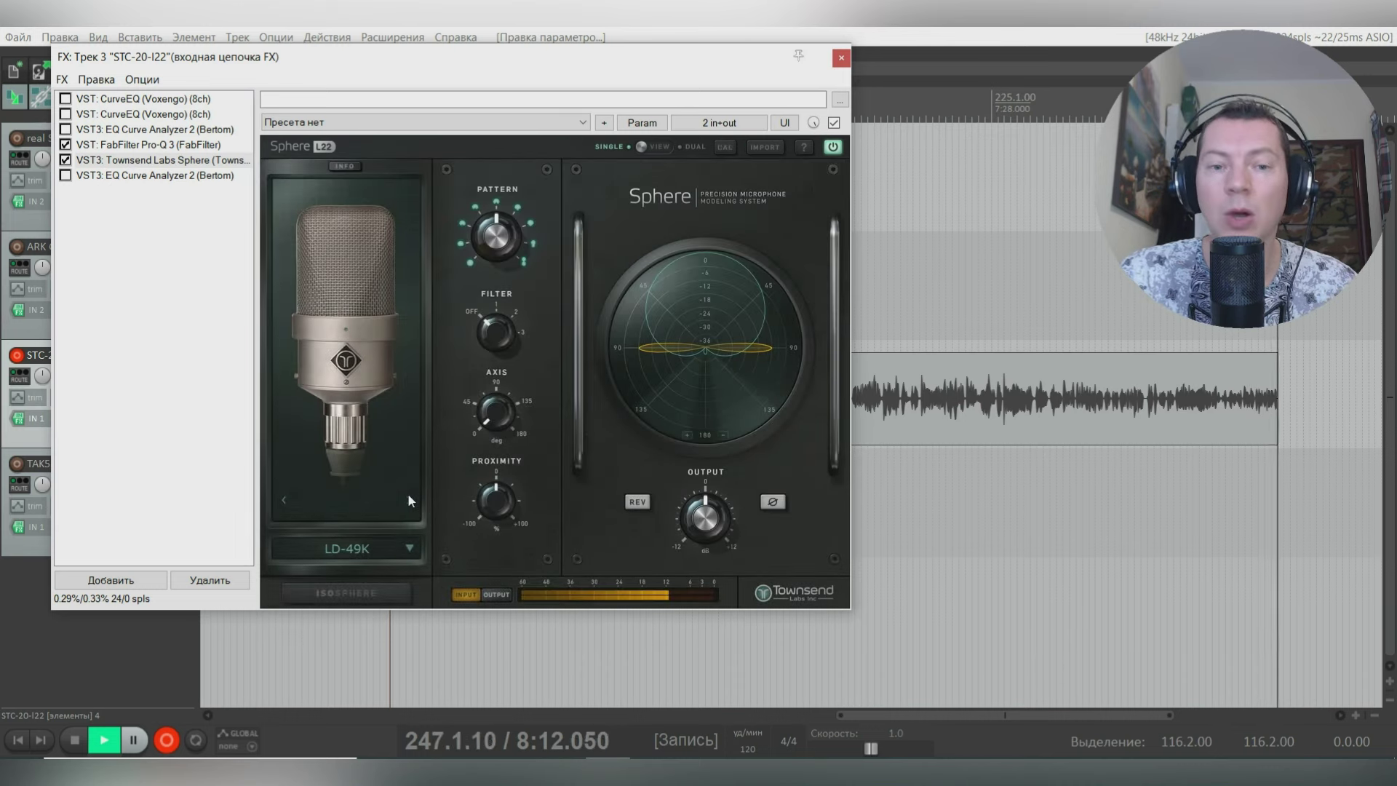
{"action": "left_click", "coordinate": [408, 501]}
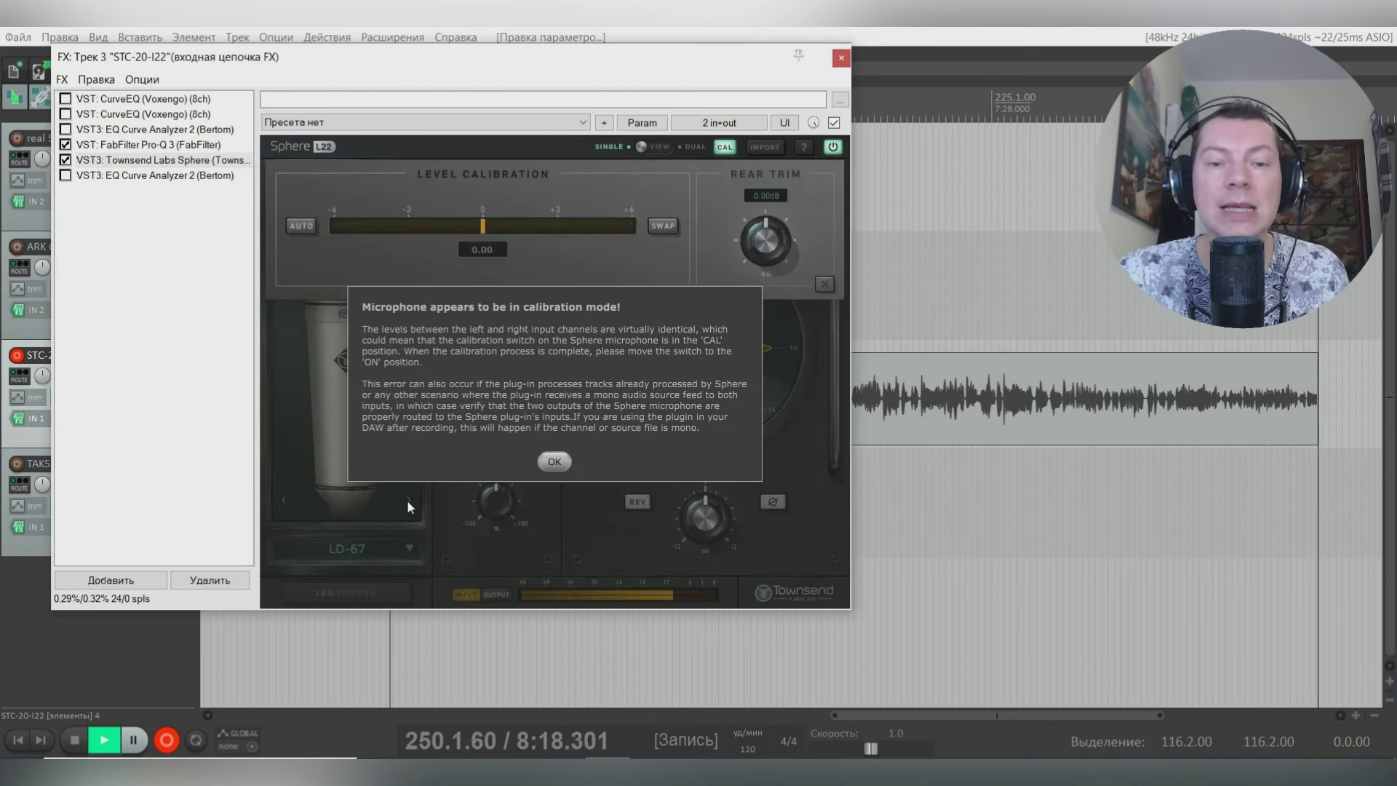
{"action": "left_click", "coordinate": [553, 461]}
Step: Advance the microphone model from LD-67 NOS through LD-87 Vintage, LD-87 Modern and LD-87 TK to LD-12, clearing the calibration warning
{"action": "left_click", "coordinate": [409, 502]}
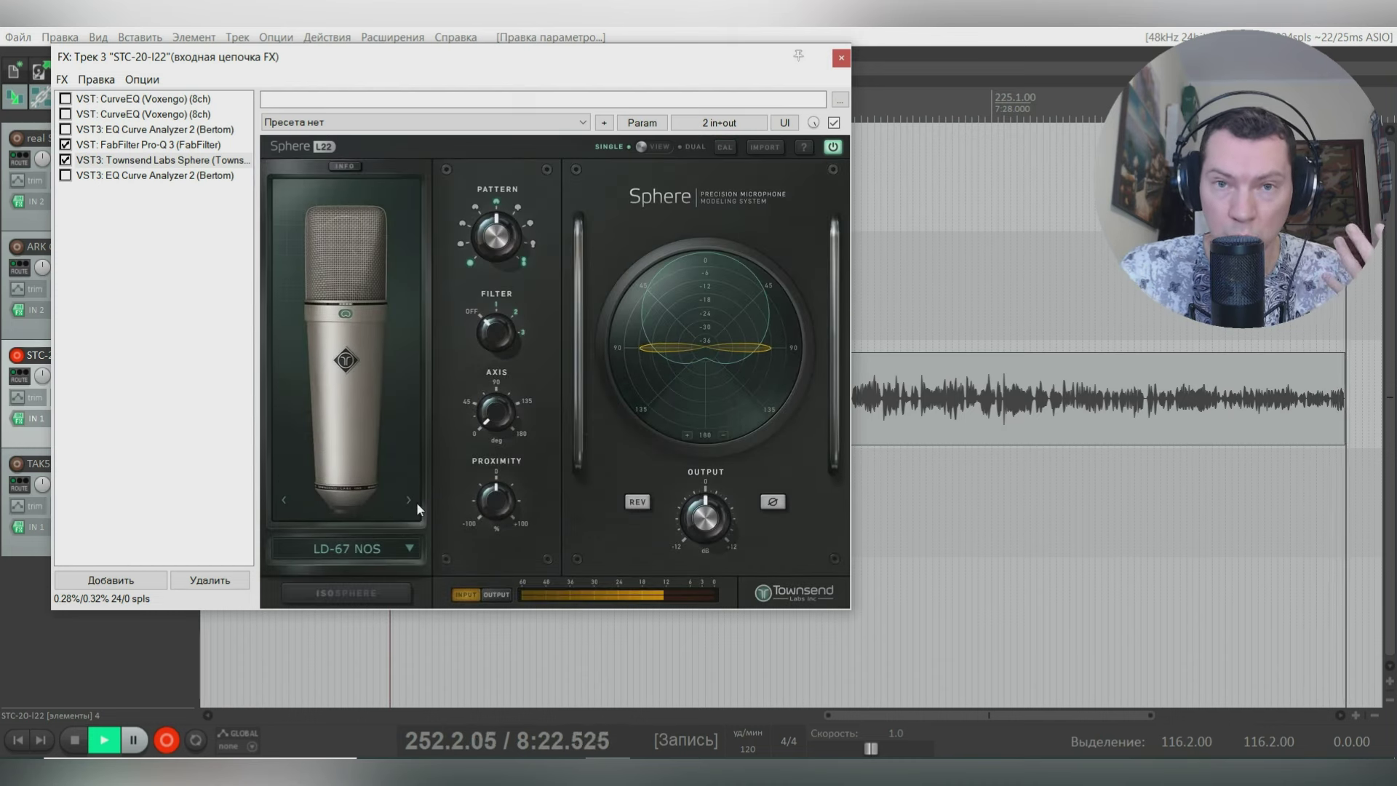
{"action": "left_click", "coordinate": [409, 502]}
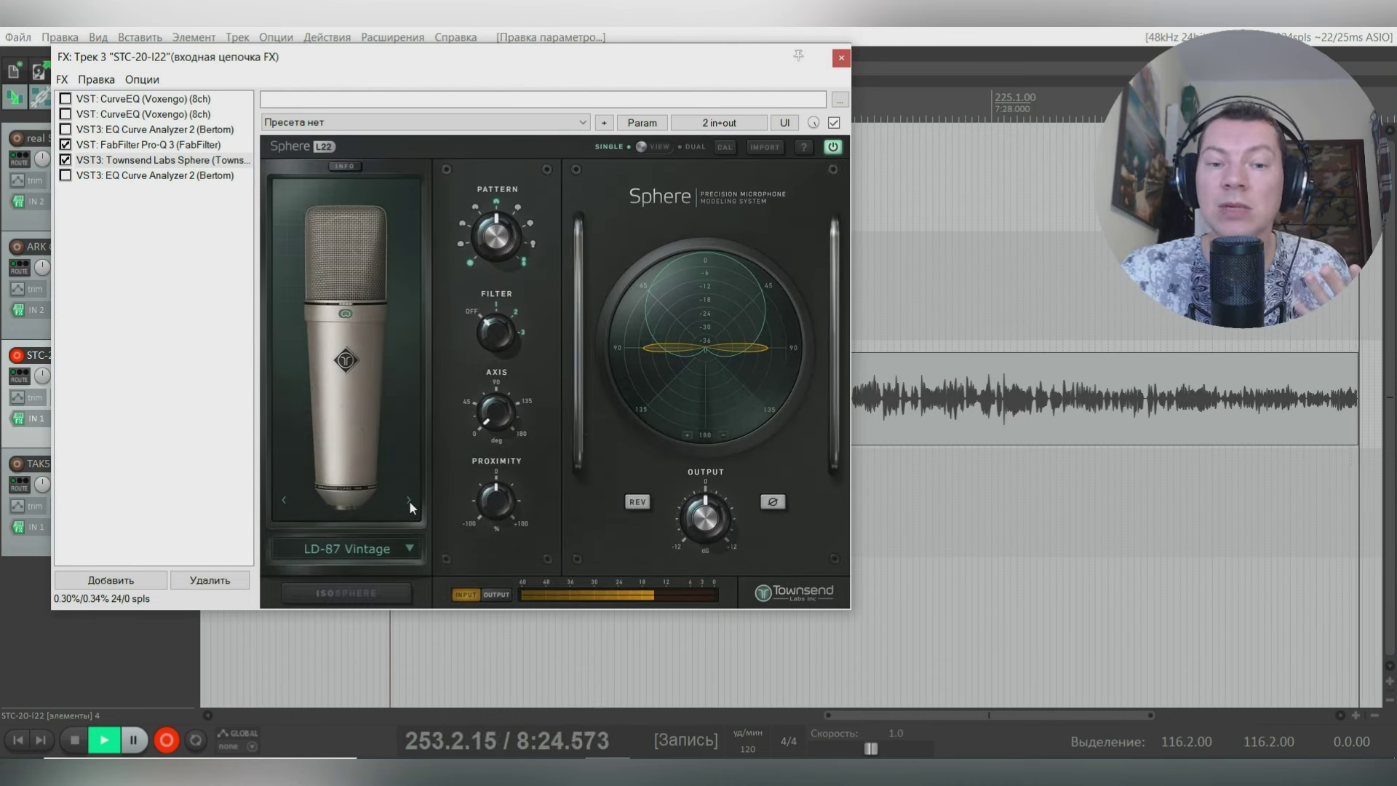
{"action": "left_click", "coordinate": [409, 501]}
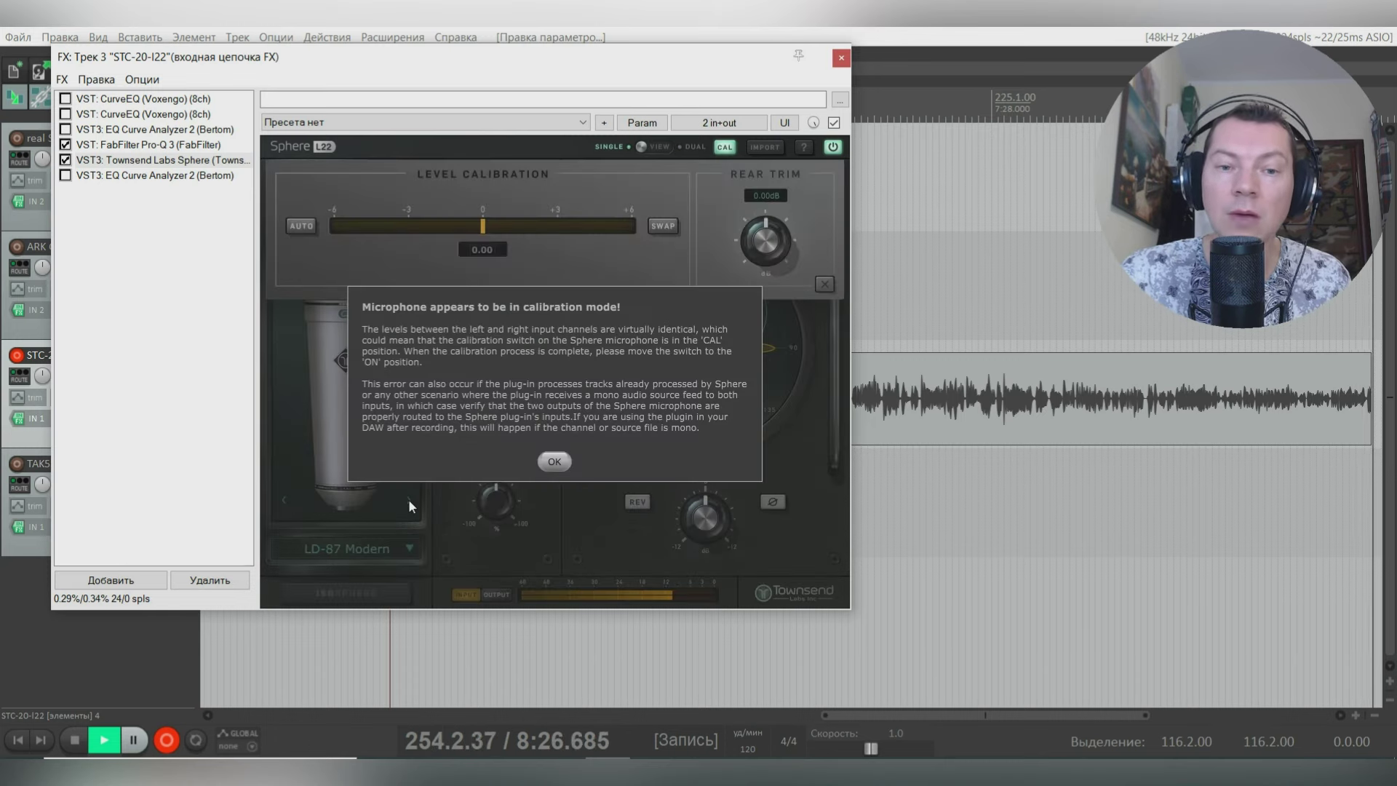
{"action": "left_click", "coordinate": [553, 461]}
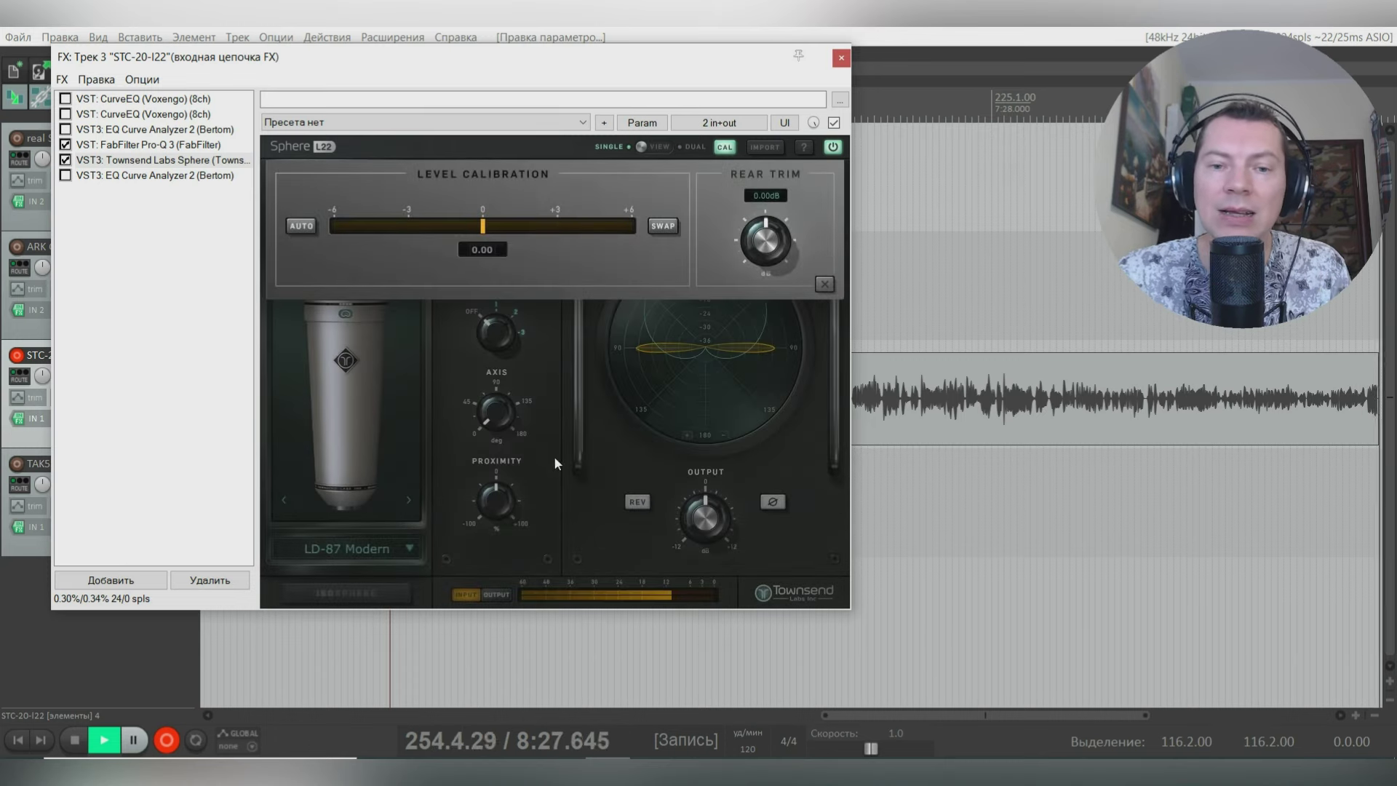
{"action": "left_click", "coordinate": [411, 499]}
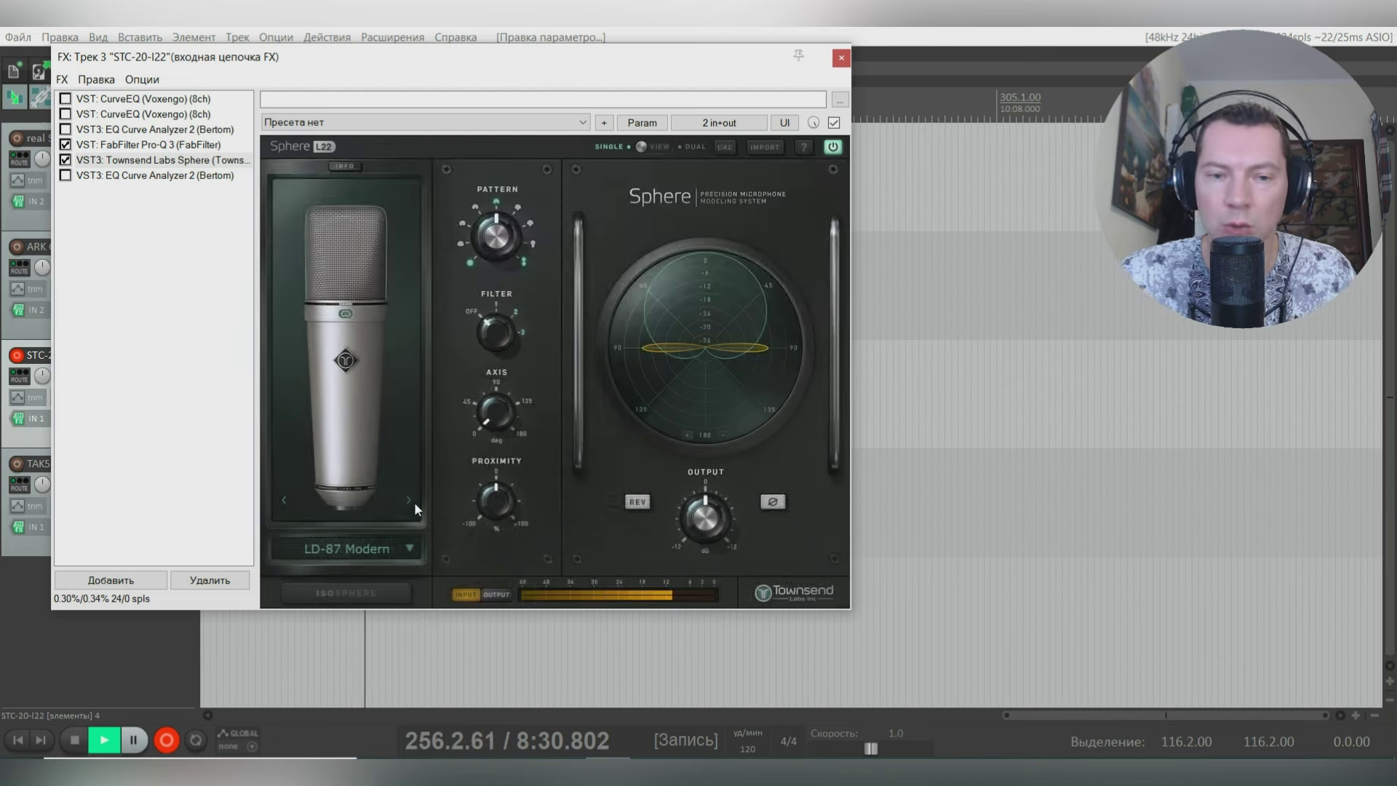
{"action": "left_click", "coordinate": [410, 499]}
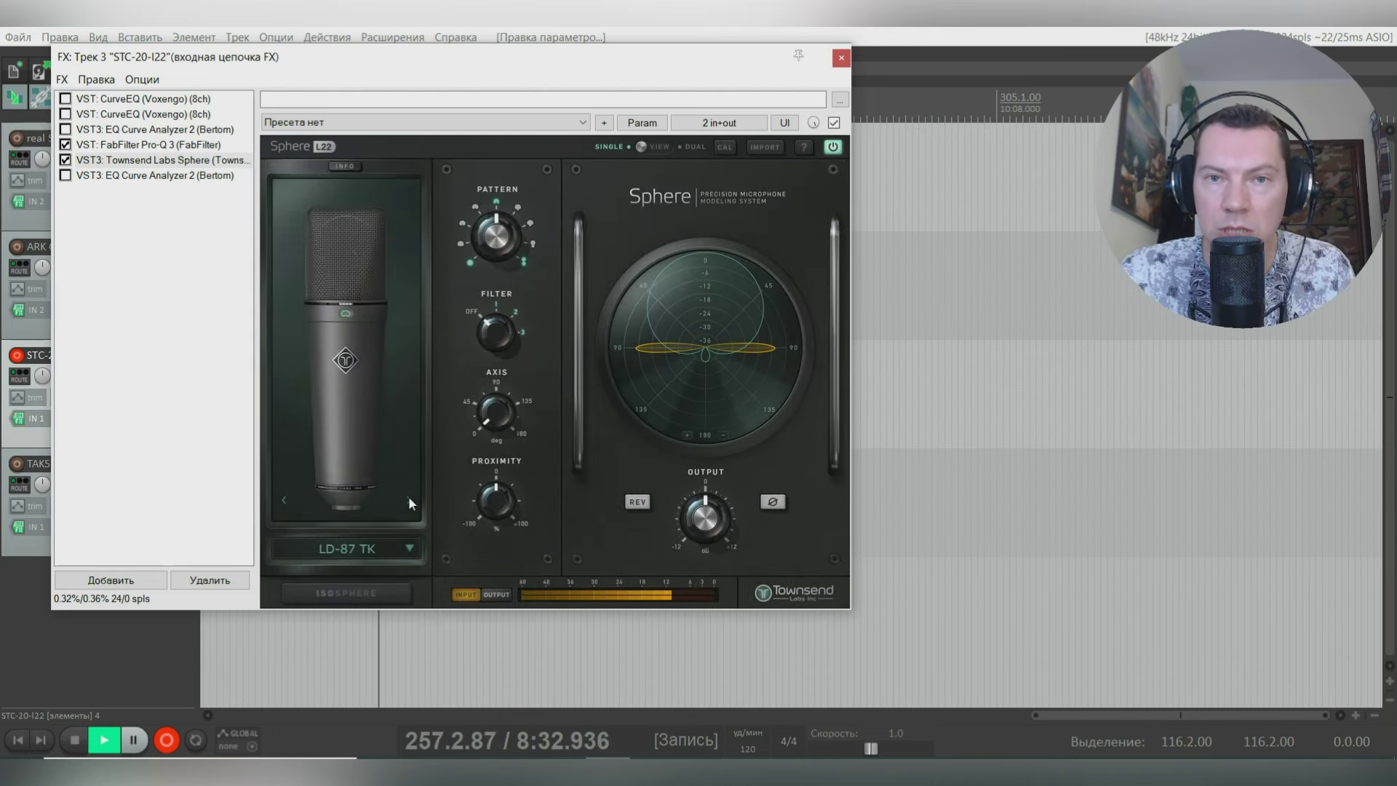
{"action": "left_click", "coordinate": [408, 498]}
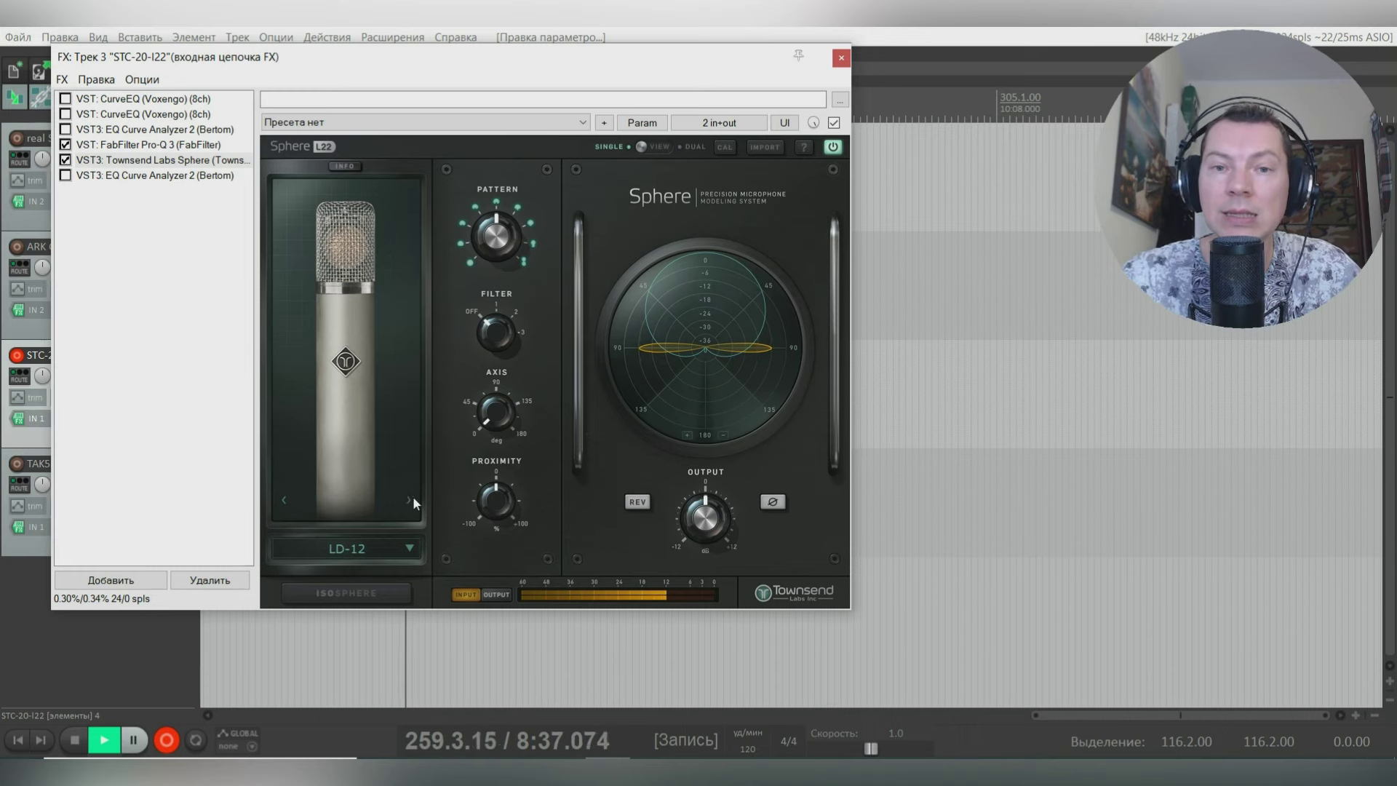
Step: Switch the microphone model to LD-251, repositioning the FX window and dismissing the calibration warning
{"action": "left_click_drag", "start_coordinate": [553, 58], "coordinate": [290, 86]}
{"action": "left_click", "coordinate": [290, 490]}
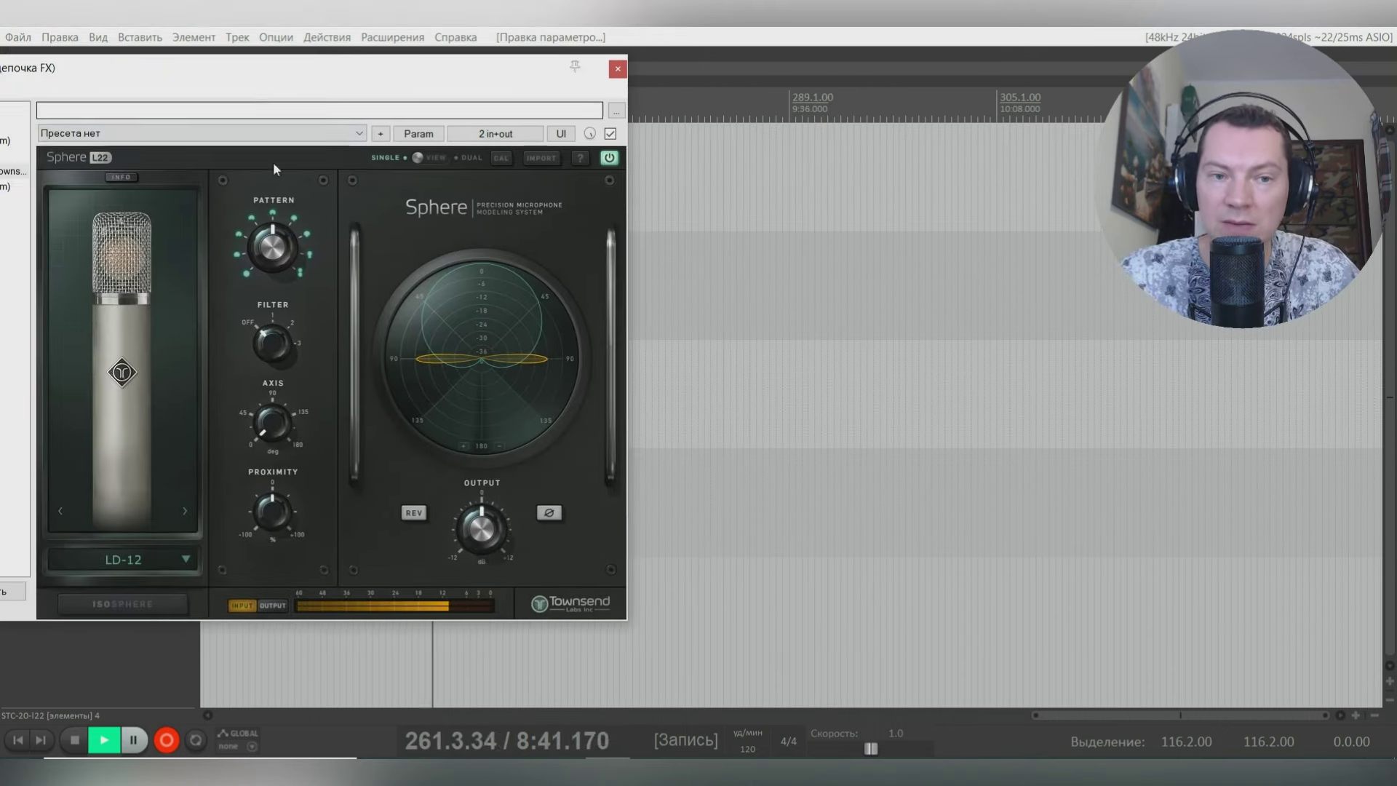
{"action": "left_click", "coordinate": [185, 512]}
{"action": "left_click_drag", "start_coordinate": [332, 80], "coordinate": [1023, 115]}
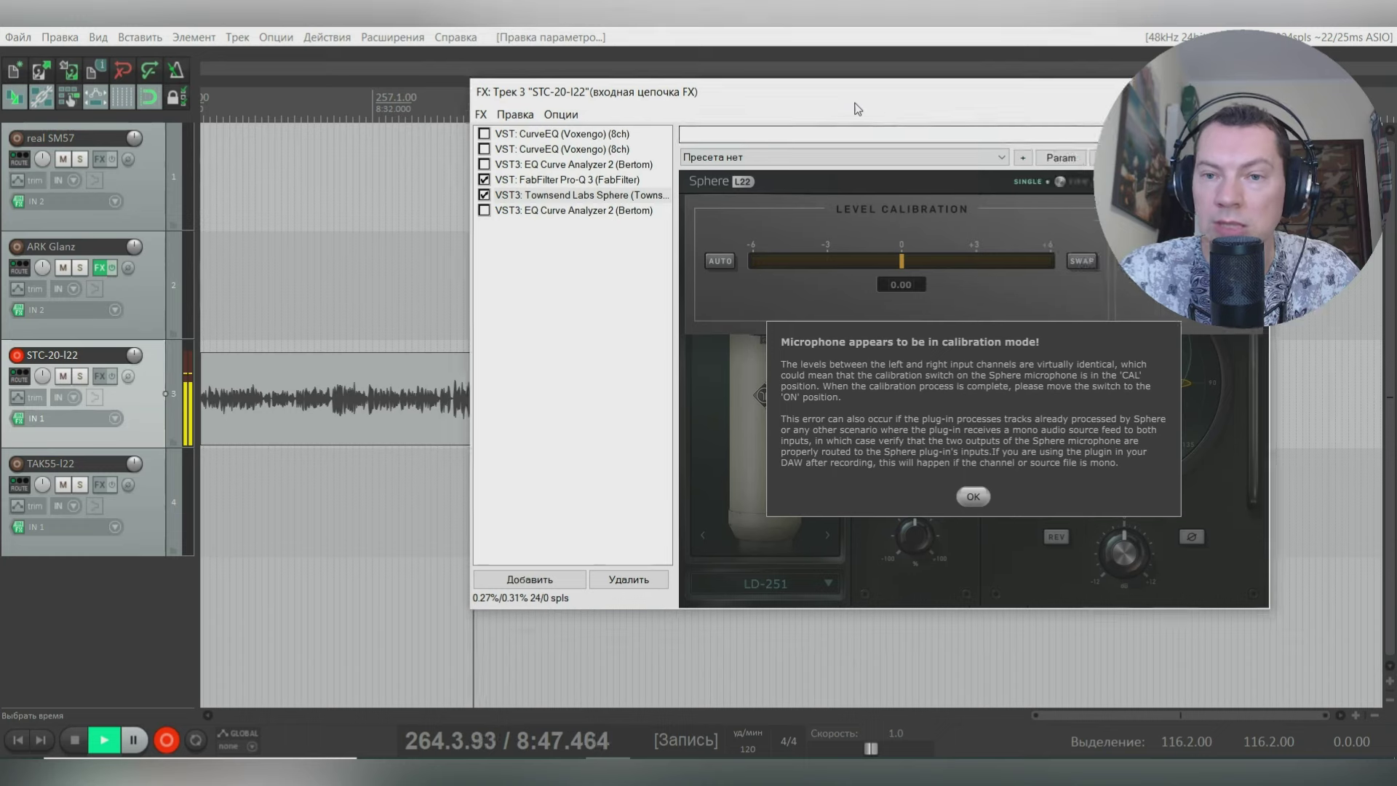
{"action": "left_click", "coordinate": [966, 496]}
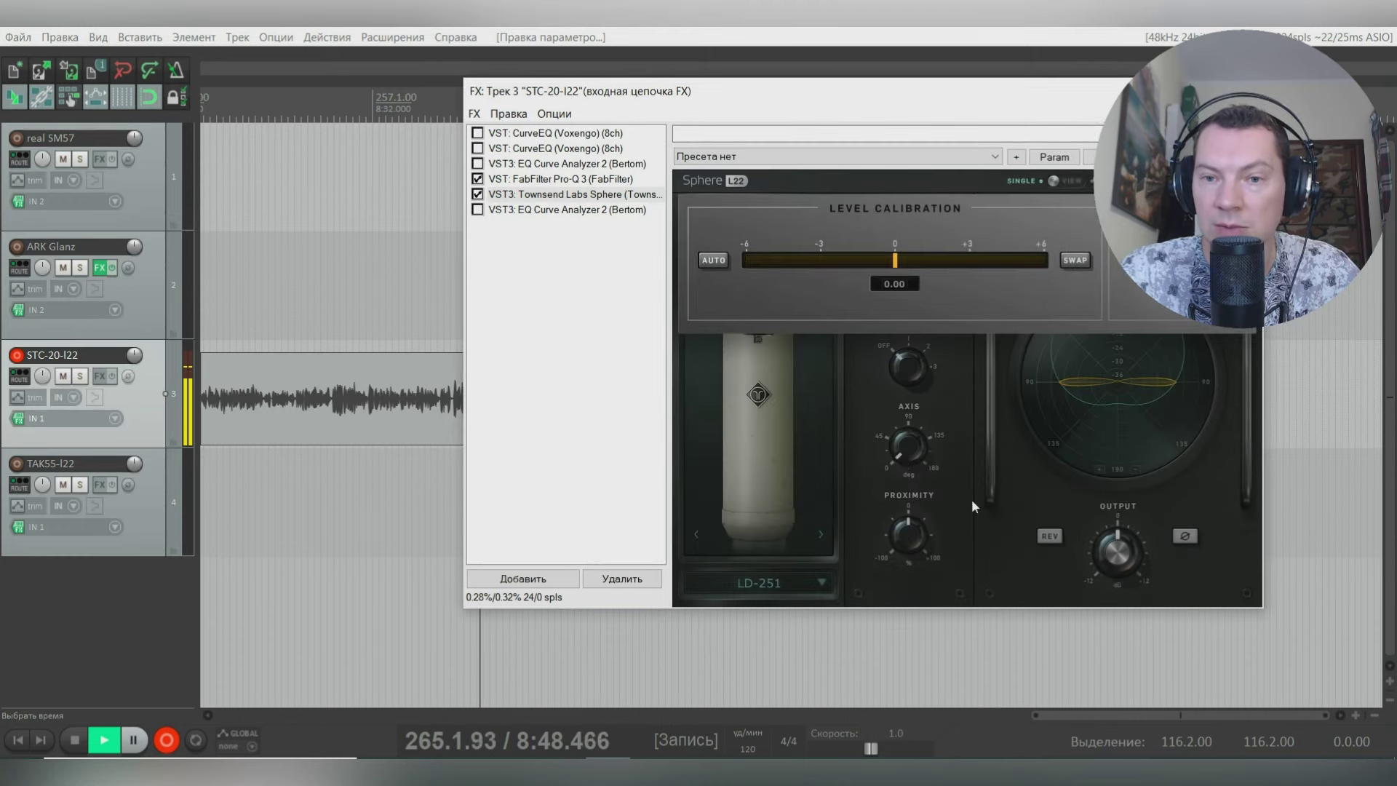
Step: Switch the microphone model to LD-800, reposition the FX window fully into view and close the level calibration
{"action": "left_click", "coordinate": [830, 535]}
{"action": "left_click_drag", "start_coordinate": [901, 108], "coordinate": [96, 104]}
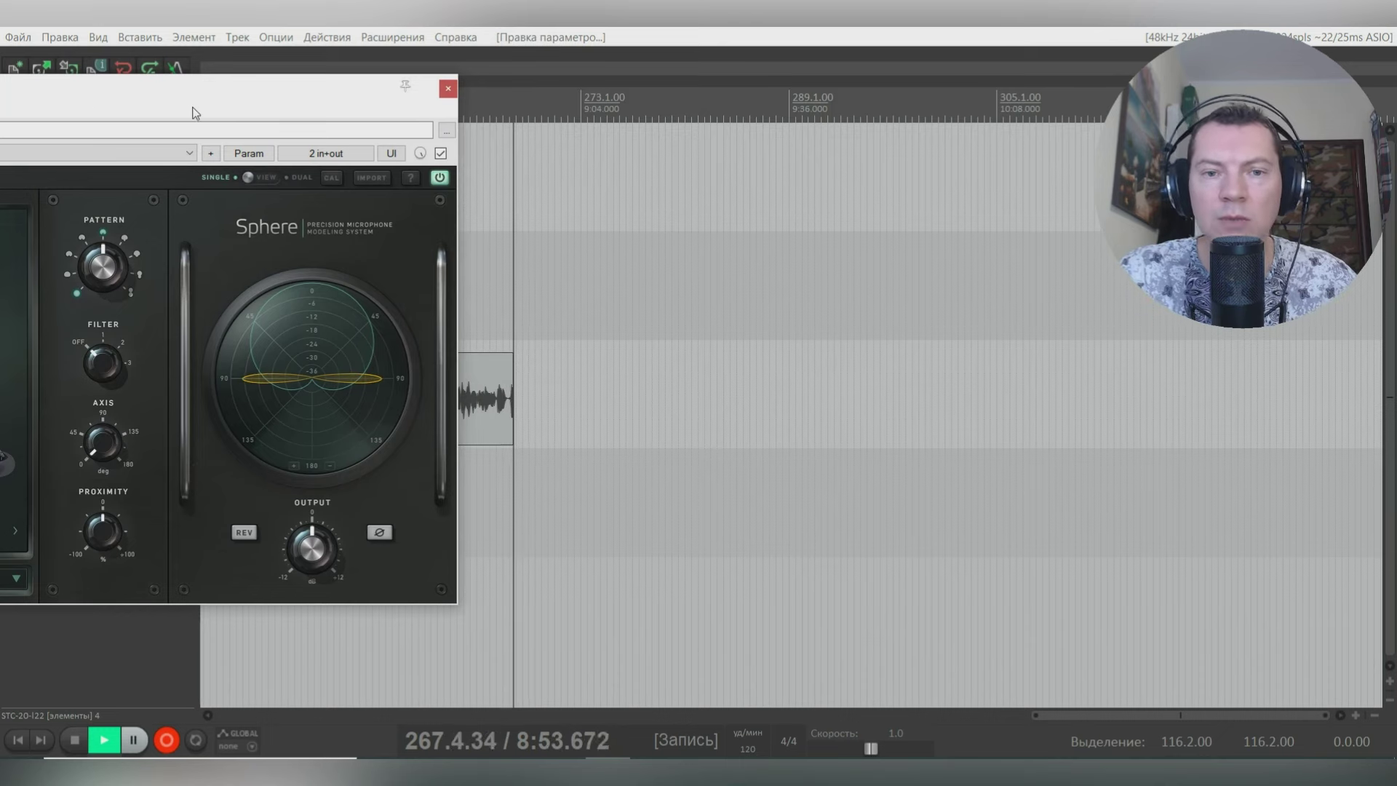
{"action": "left_click_drag", "start_coordinate": [233, 116], "coordinate": [273, 82]}
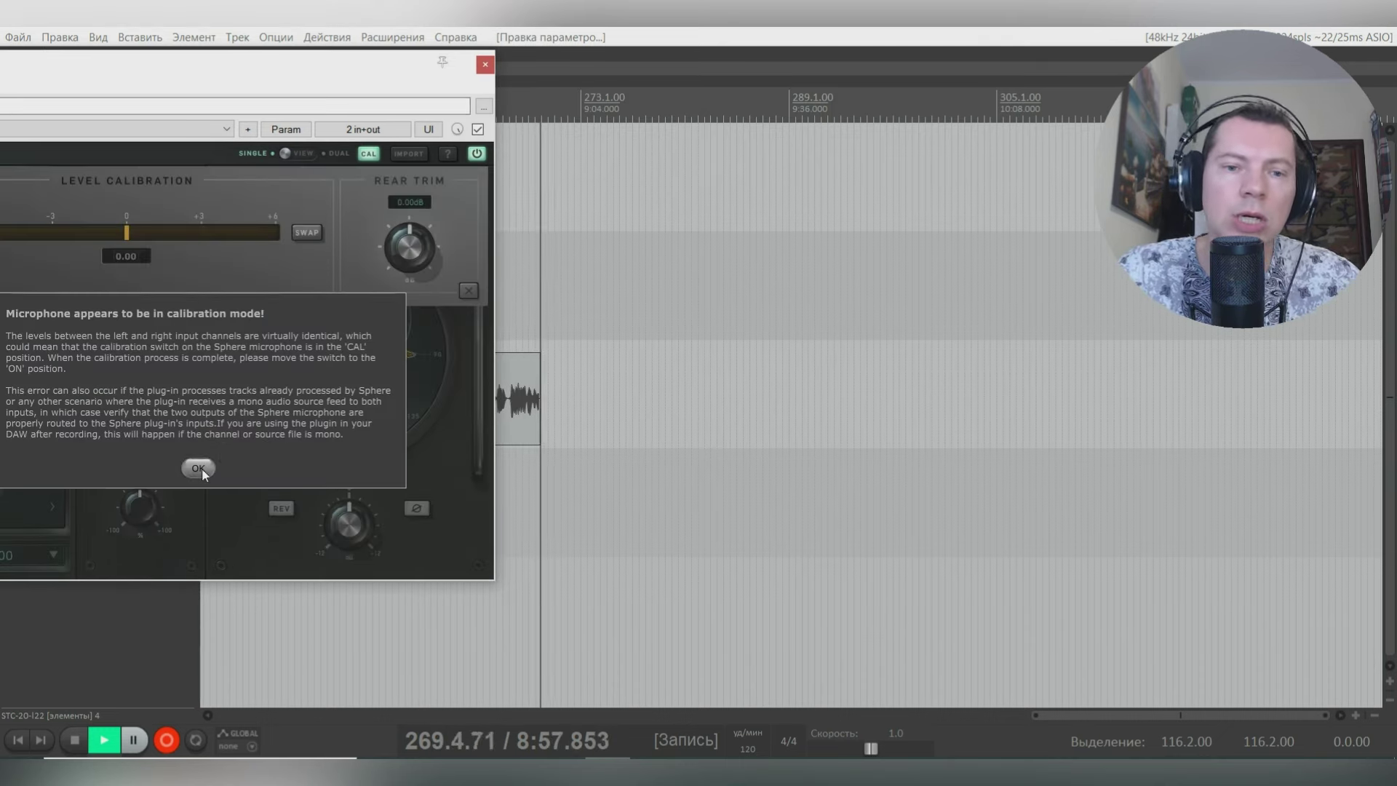
{"action": "left_click", "coordinate": [198, 468]}
{"action": "left_click_drag", "start_coordinate": [262, 72], "coordinate": [782, 138]}
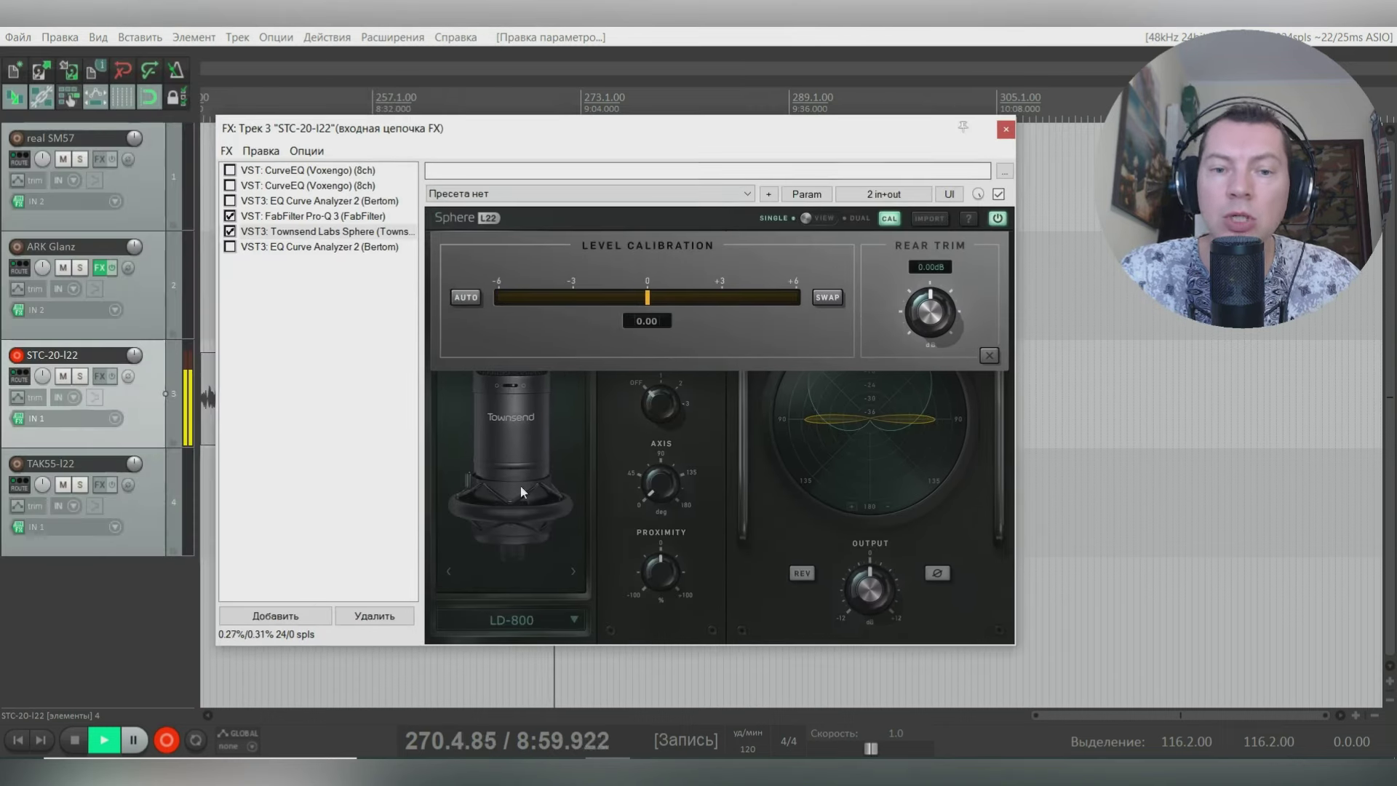
{"action": "left_click", "coordinate": [989, 355]}
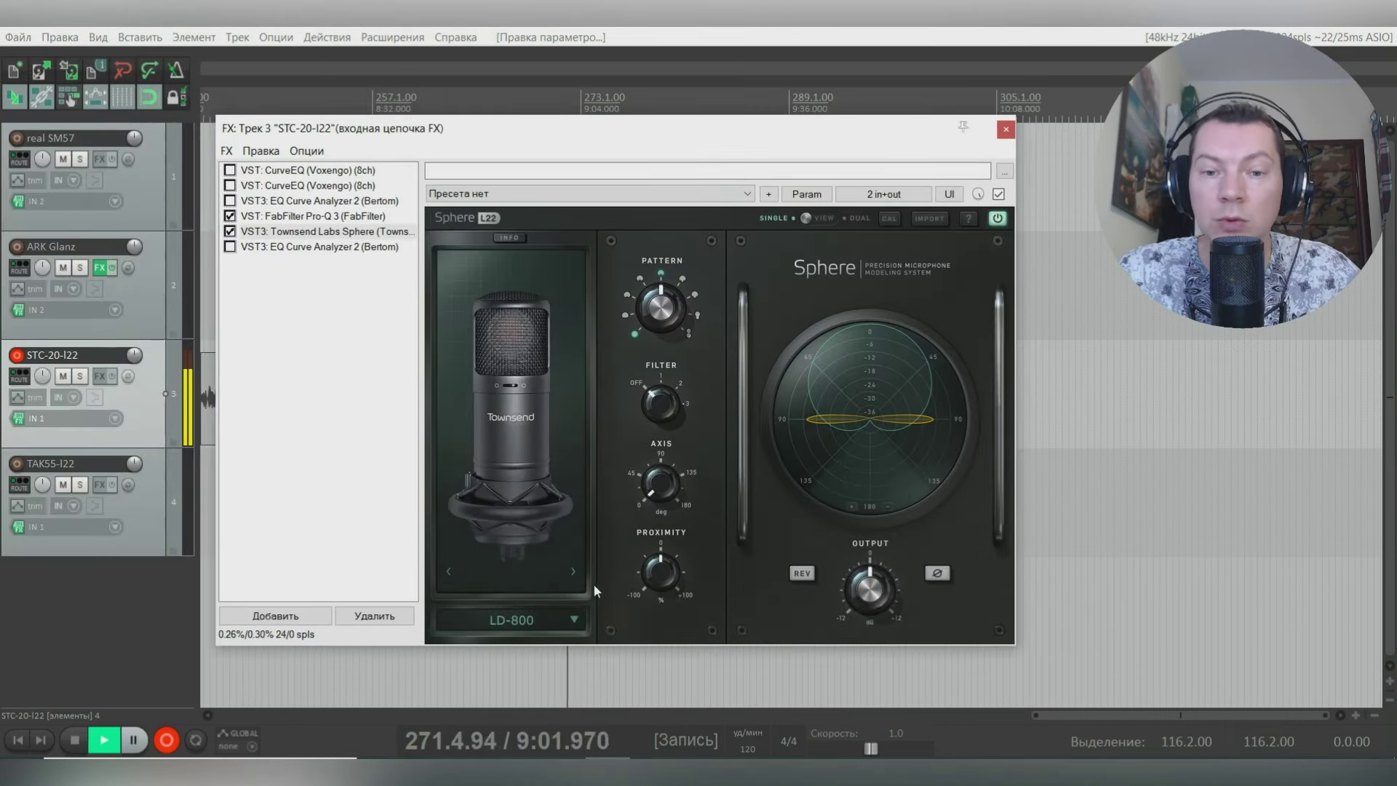
Step: Advance the microphone model through LD-37P, LD-414 Brass and LD-414 Nylon to LD-414 US, clearing the calibration warning
{"action": "left_click", "coordinate": [574, 571]}
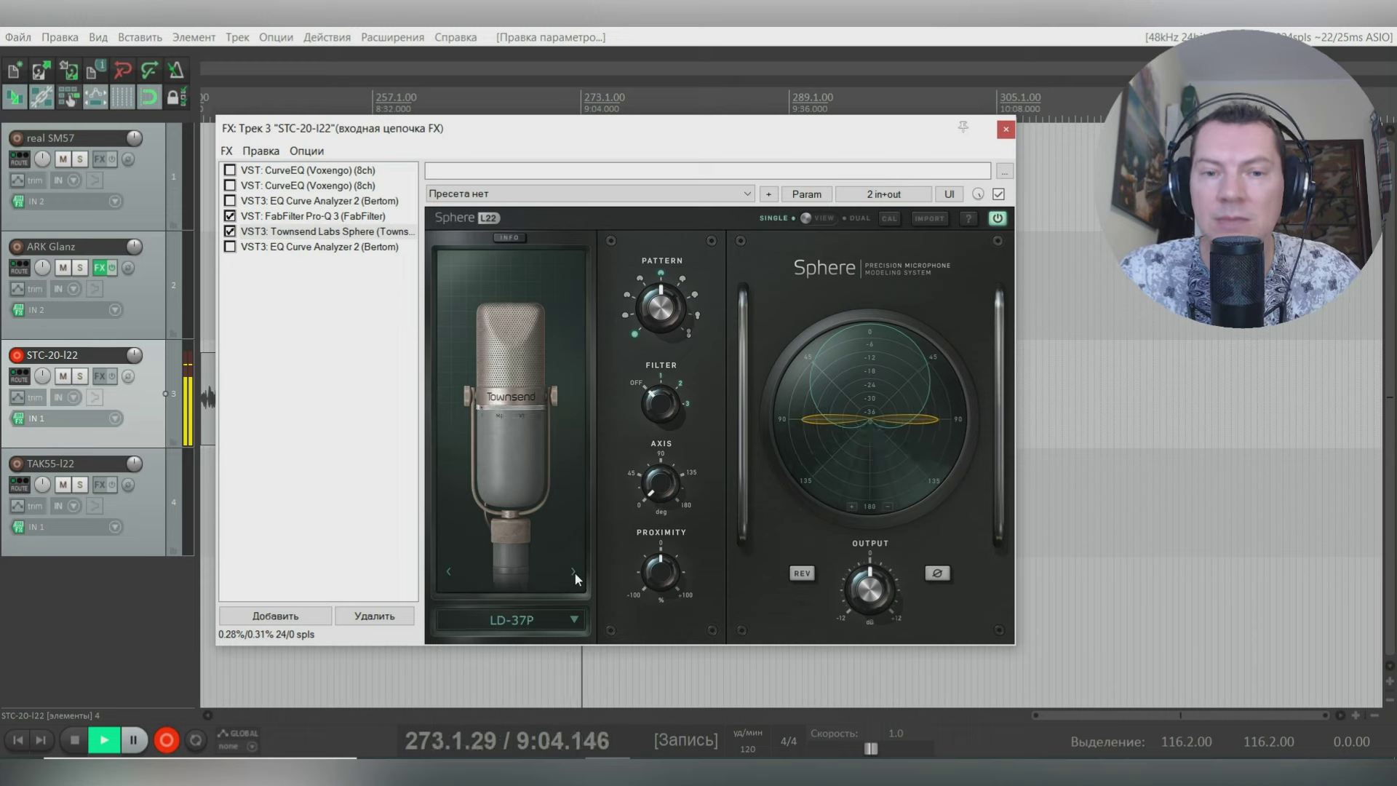
{"action": "left_click", "coordinate": [574, 572]}
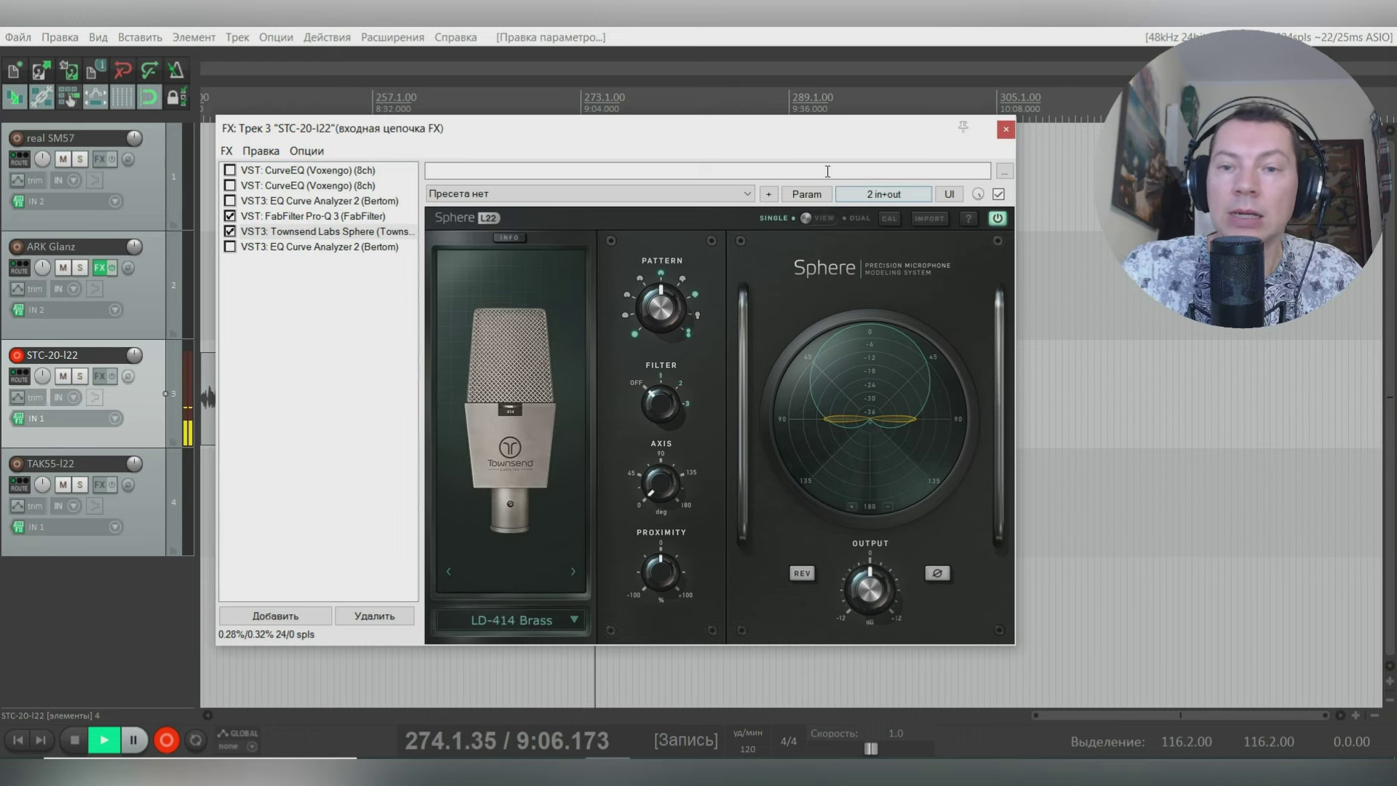
{"action": "left_click_drag", "start_coordinate": [728, 128], "coordinate": [559, 85]}
{"action": "left_click", "coordinate": [402, 529]}
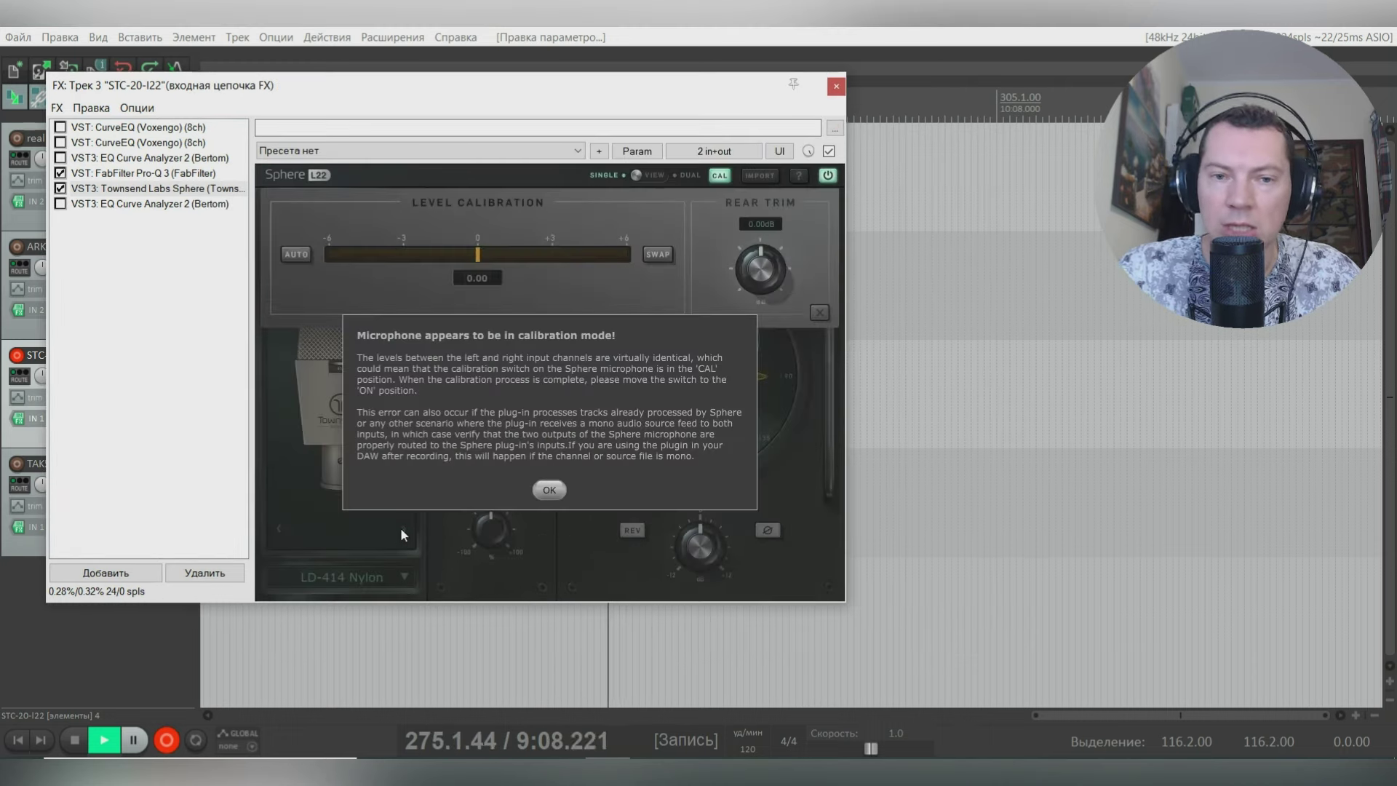
{"action": "left_click", "coordinate": [553, 491]}
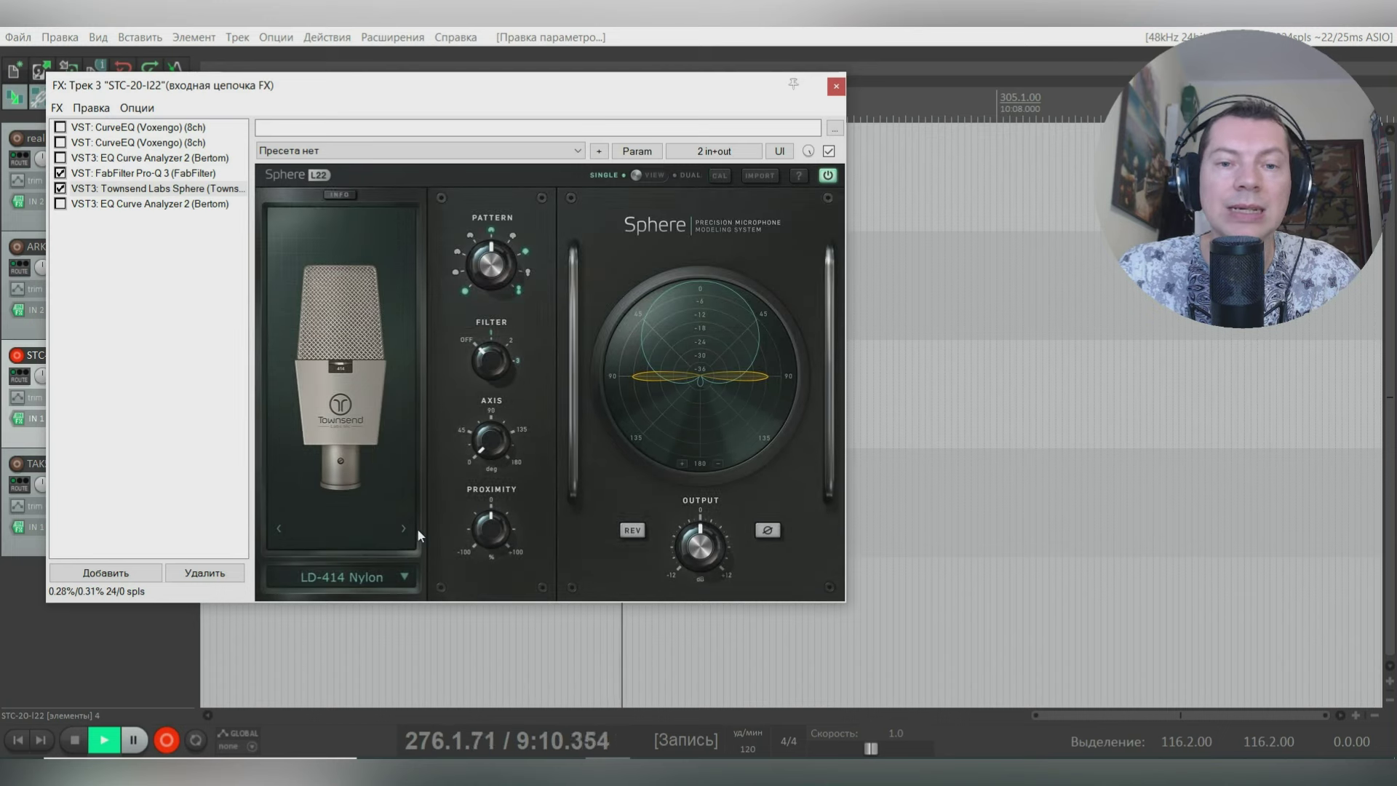
{"action": "left_click", "coordinate": [402, 529]}
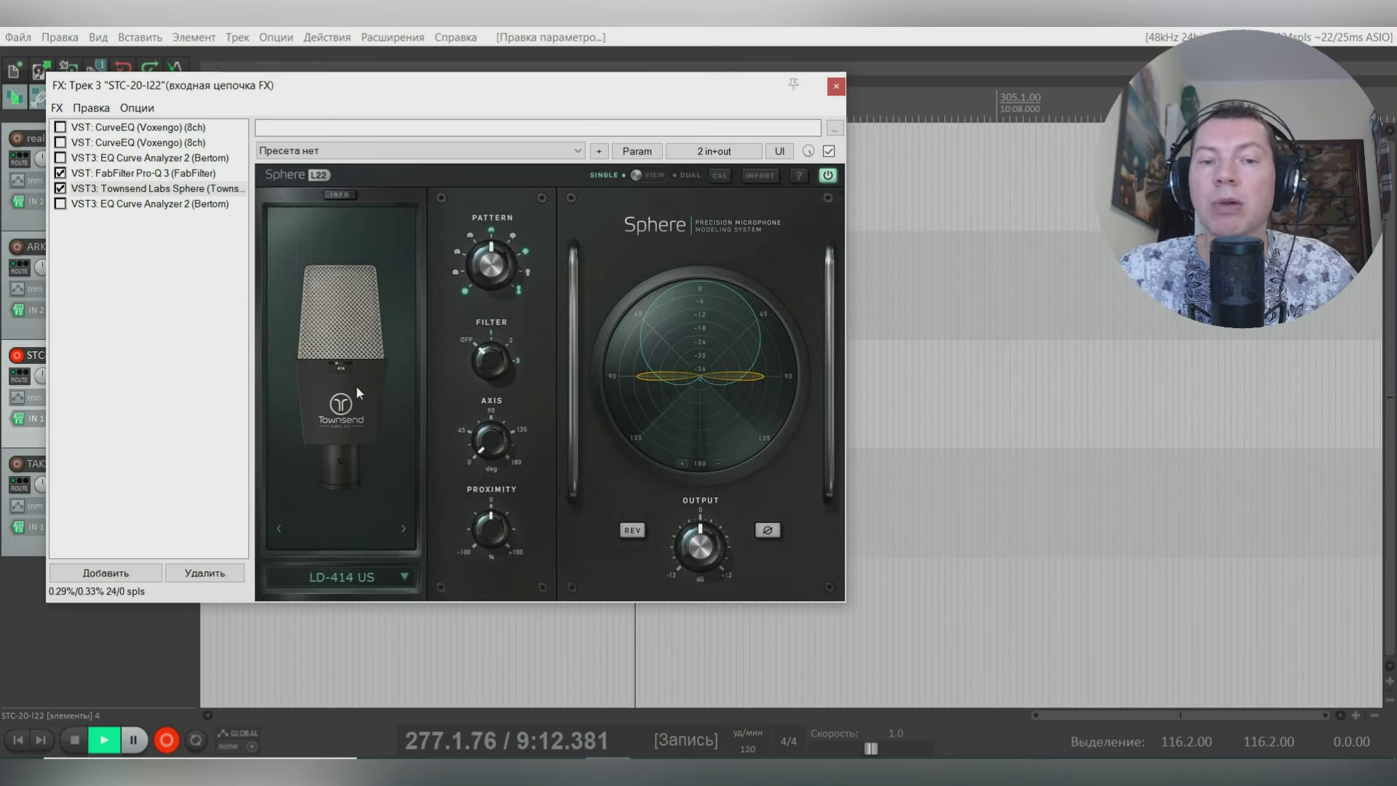
Step: Advance the microphone model through LD-414 T2, LD-563 and LD-017T, dismissing each calibration warning and closing the level calibration
{"action": "left_click", "coordinate": [406, 530]}
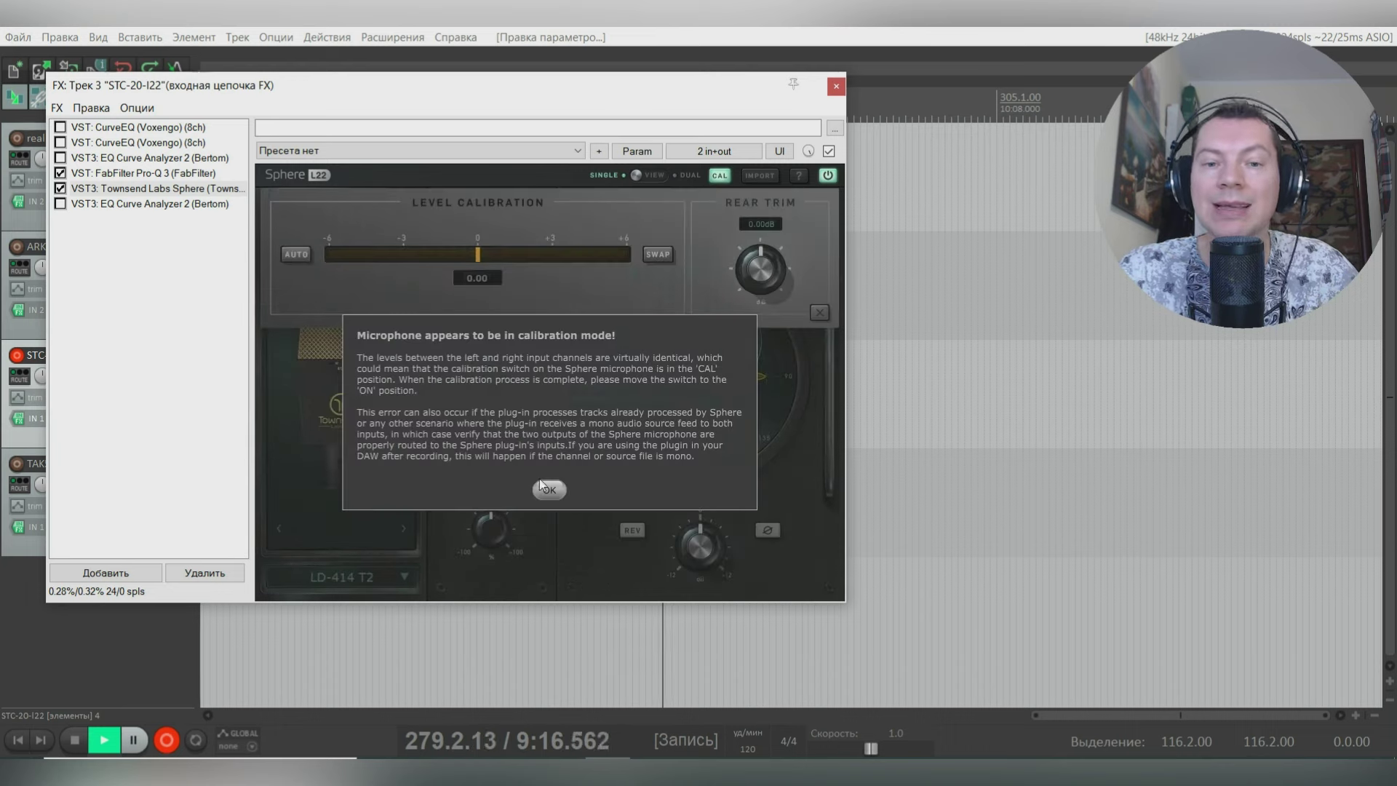
{"action": "left_click", "coordinate": [541, 484]}
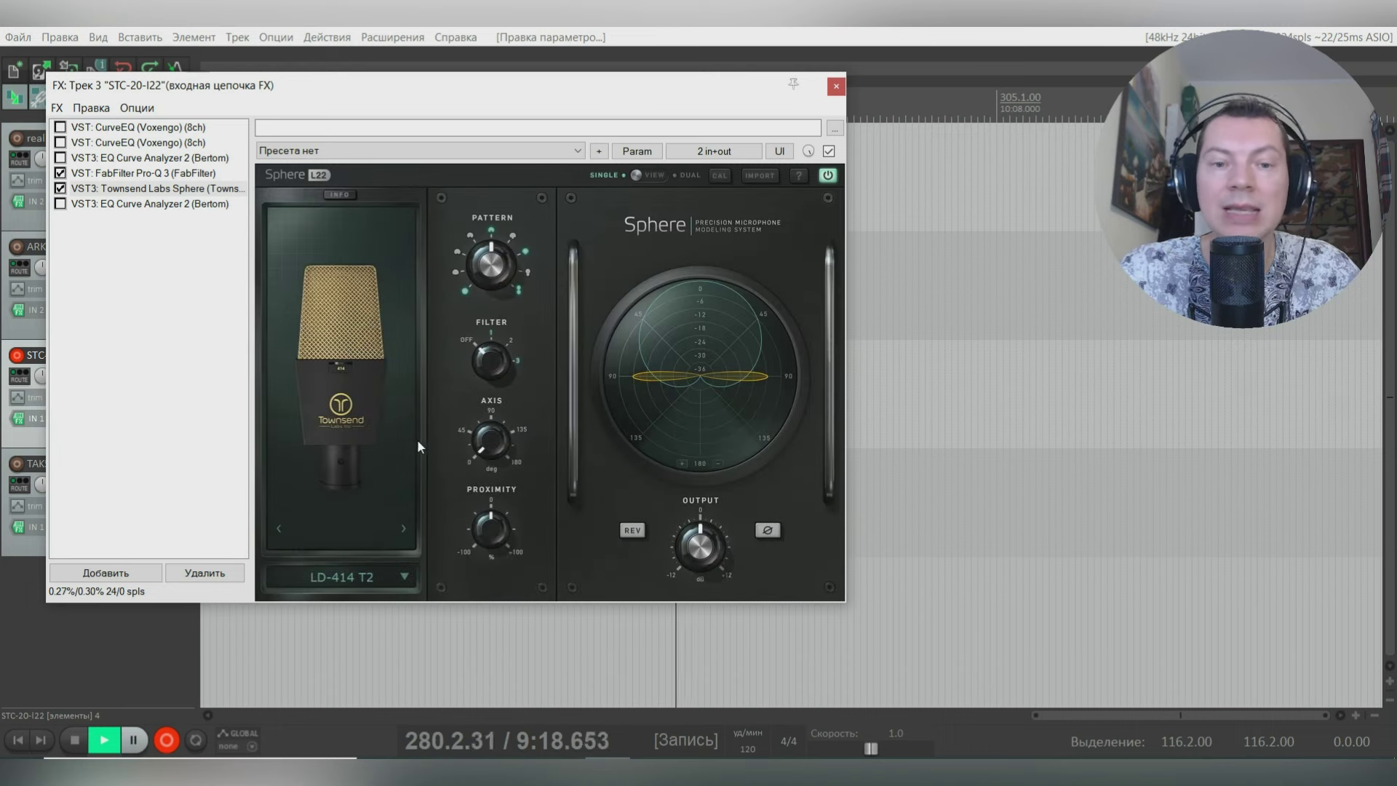
{"action": "left_click", "coordinate": [403, 529]}
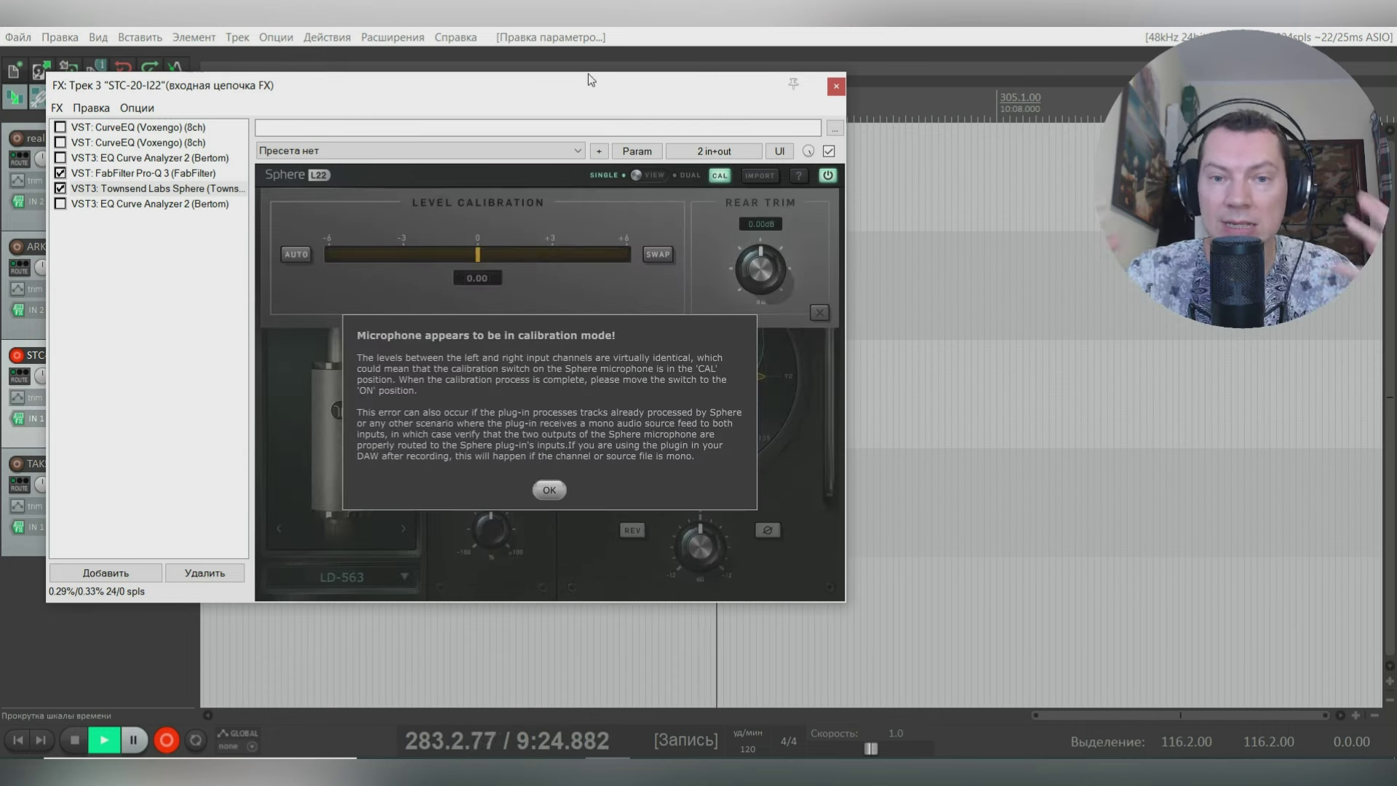
{"action": "left_click", "coordinate": [553, 490]}
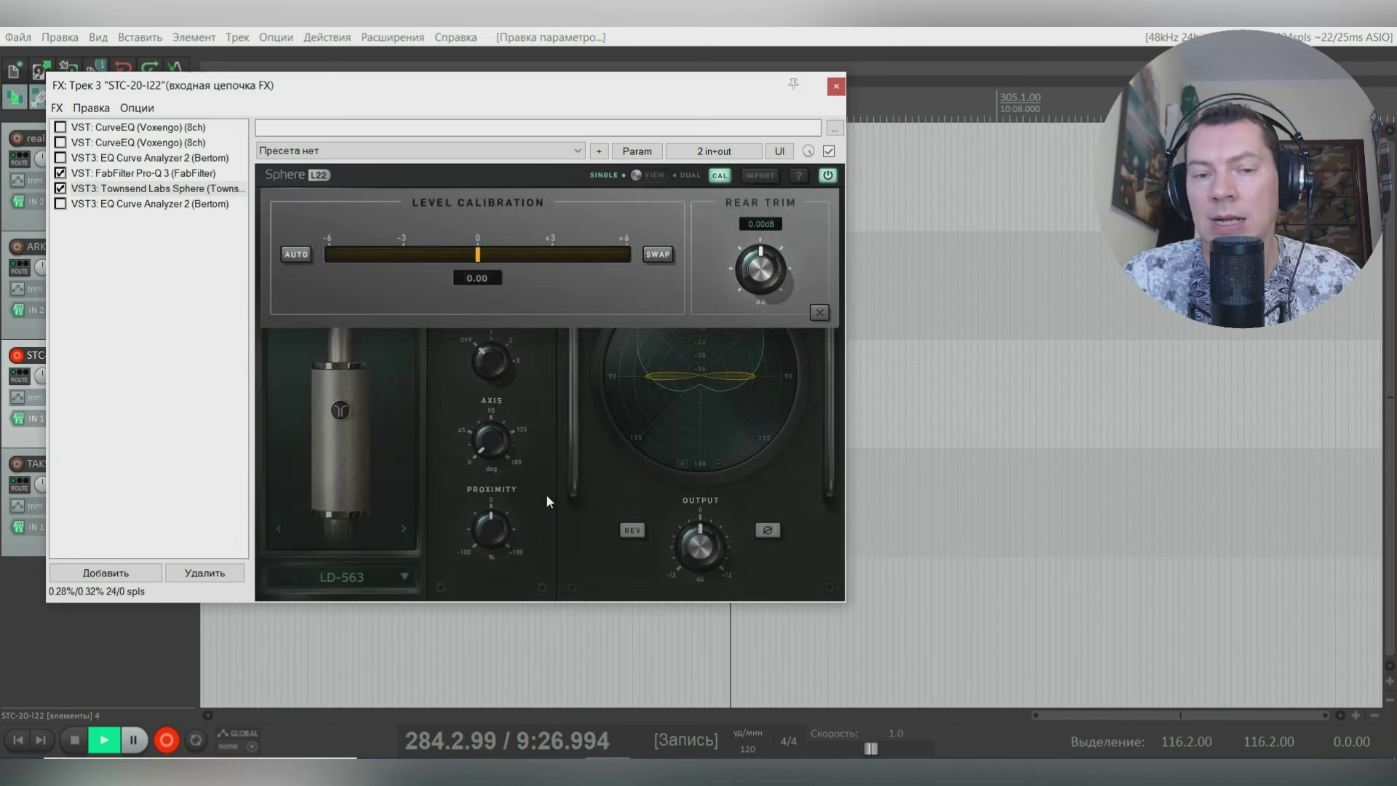
{"action": "left_click", "coordinate": [403, 530]}
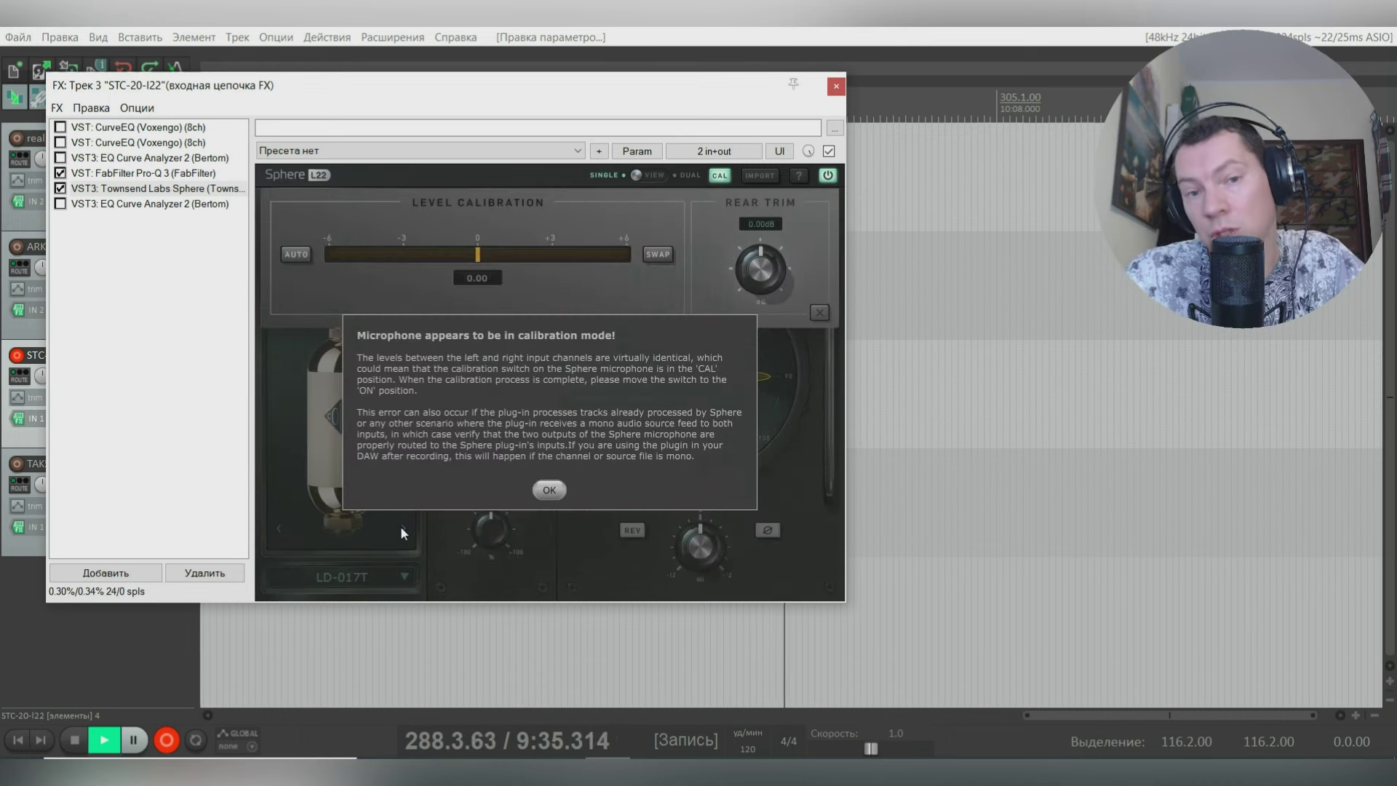
{"action": "left_click", "coordinate": [560, 492]}
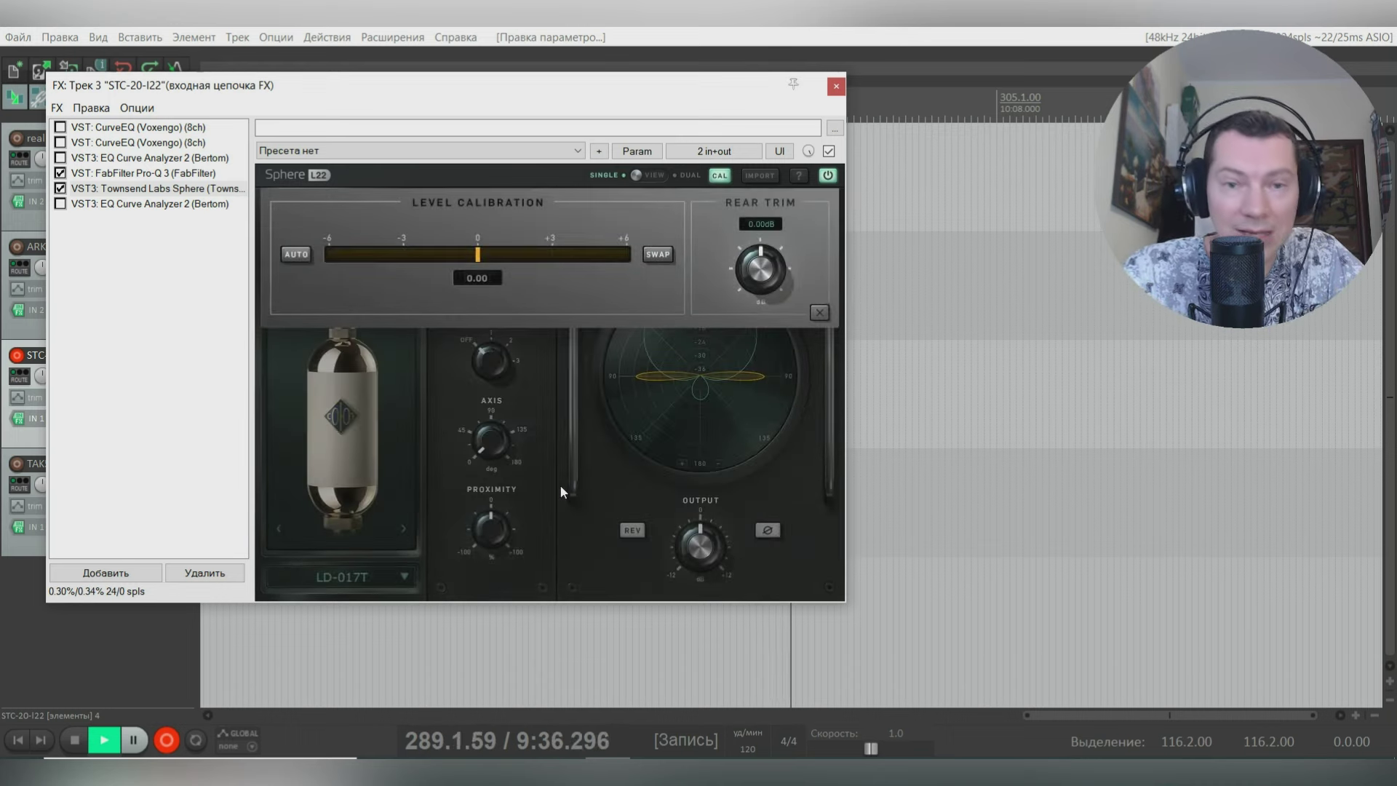
{"action": "left_click", "coordinate": [818, 314]}
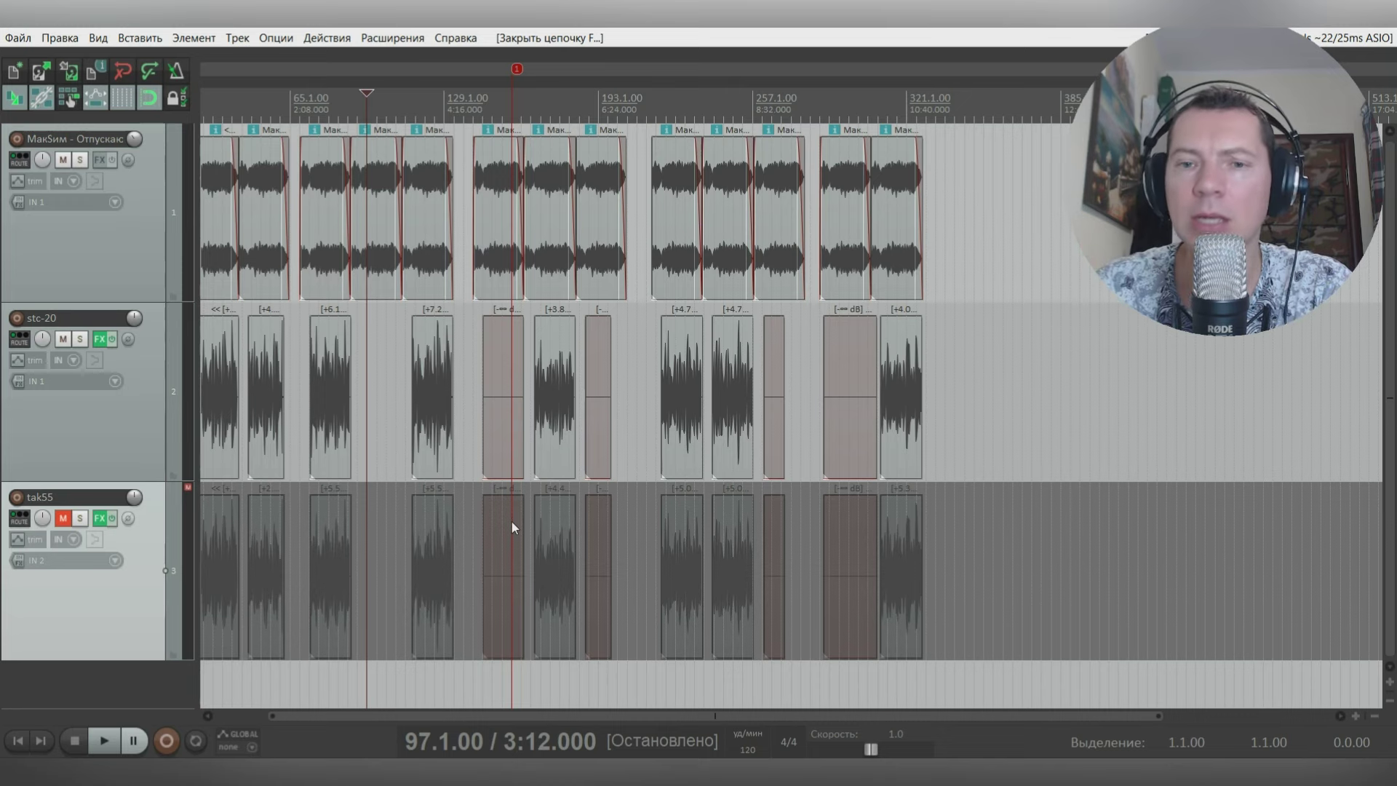
Step: Play the last stc-20 vocal take with the backing track from bar 321.1.00
{"action": "left_click", "coordinate": [906, 673]}
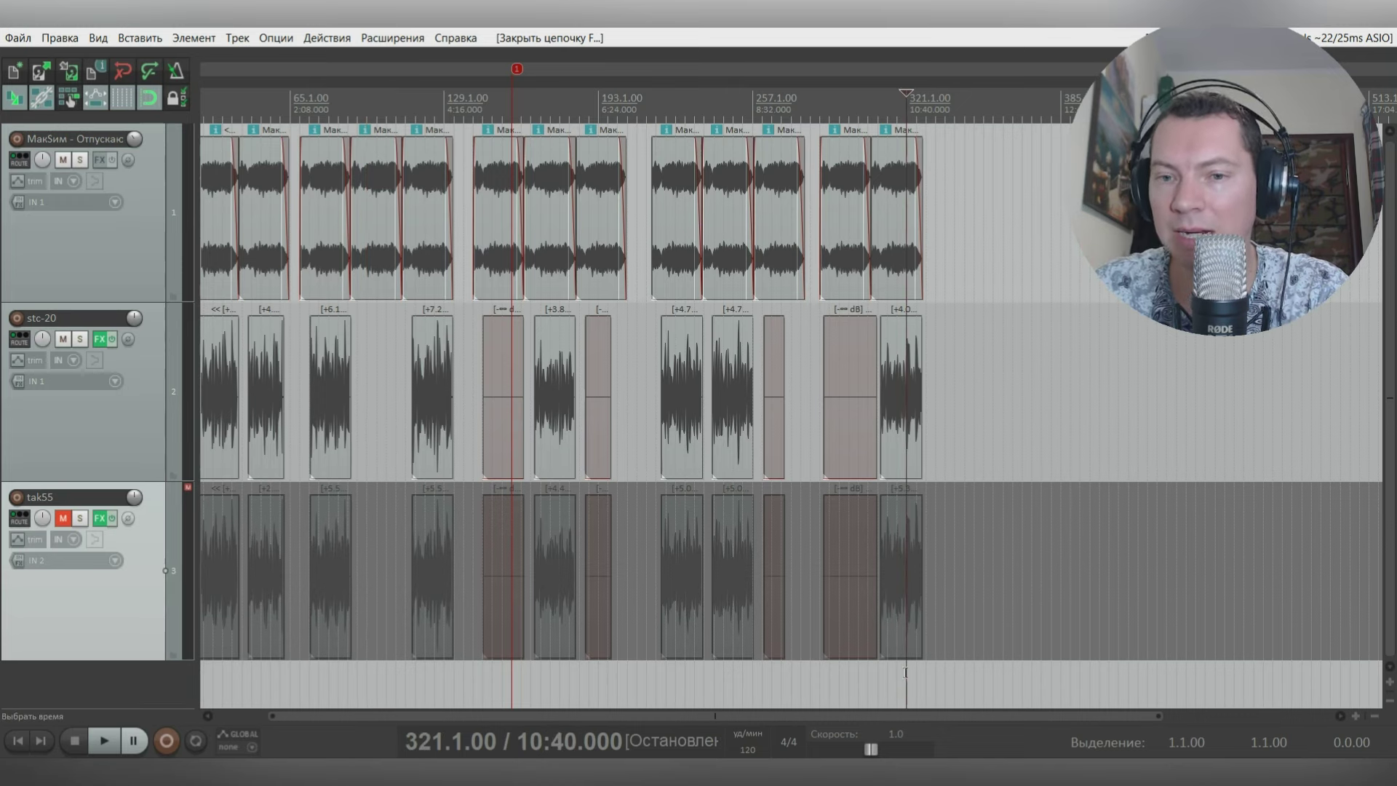
{"action": "scroll", "coordinate": [932, 456], "scroll_direction": "up", "scroll_amount": 5}
{"action": "left_click", "coordinate": [782, 106]}
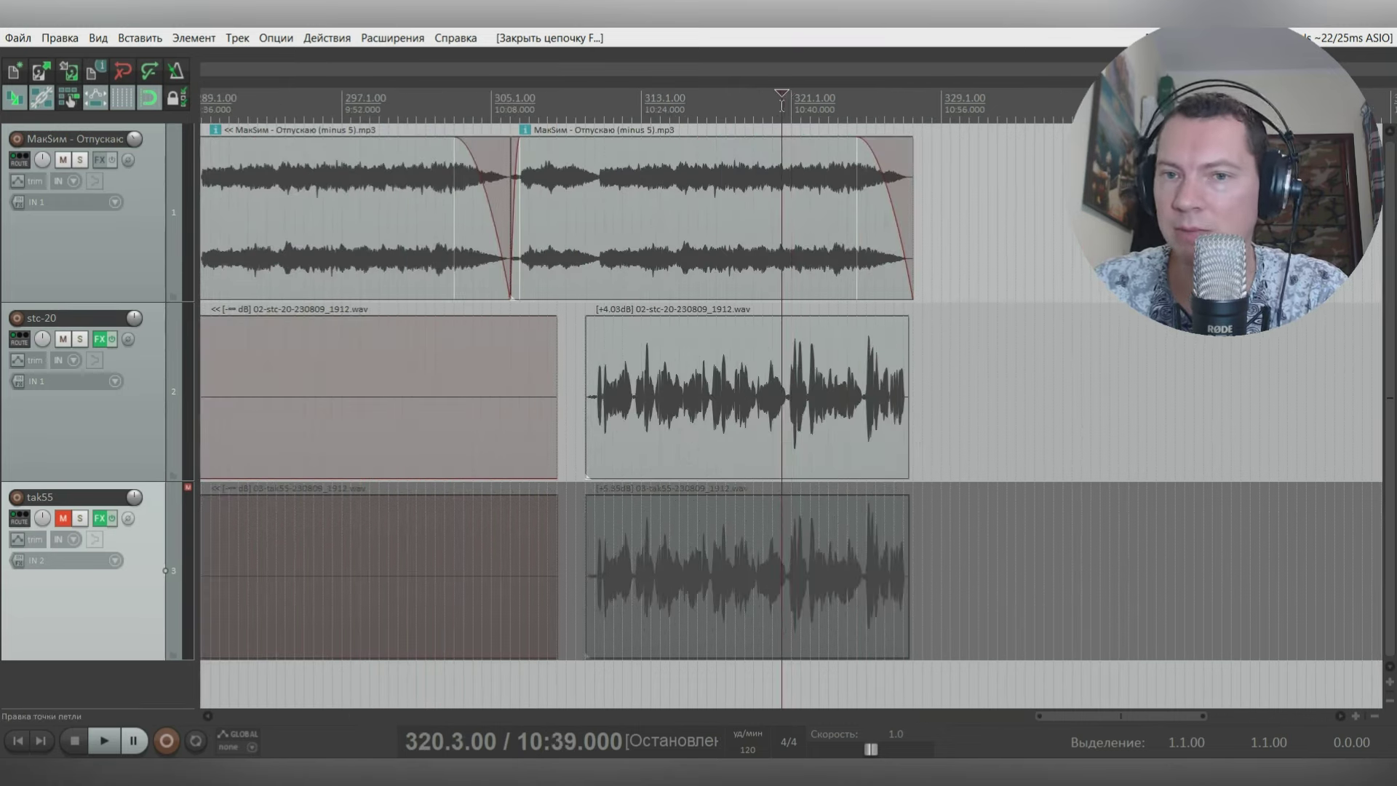
{"action": "scroll", "coordinate": [793, 111], "scroll_direction": "up", "scroll_amount": 2}
{"action": "left_click", "coordinate": [818, 167]}
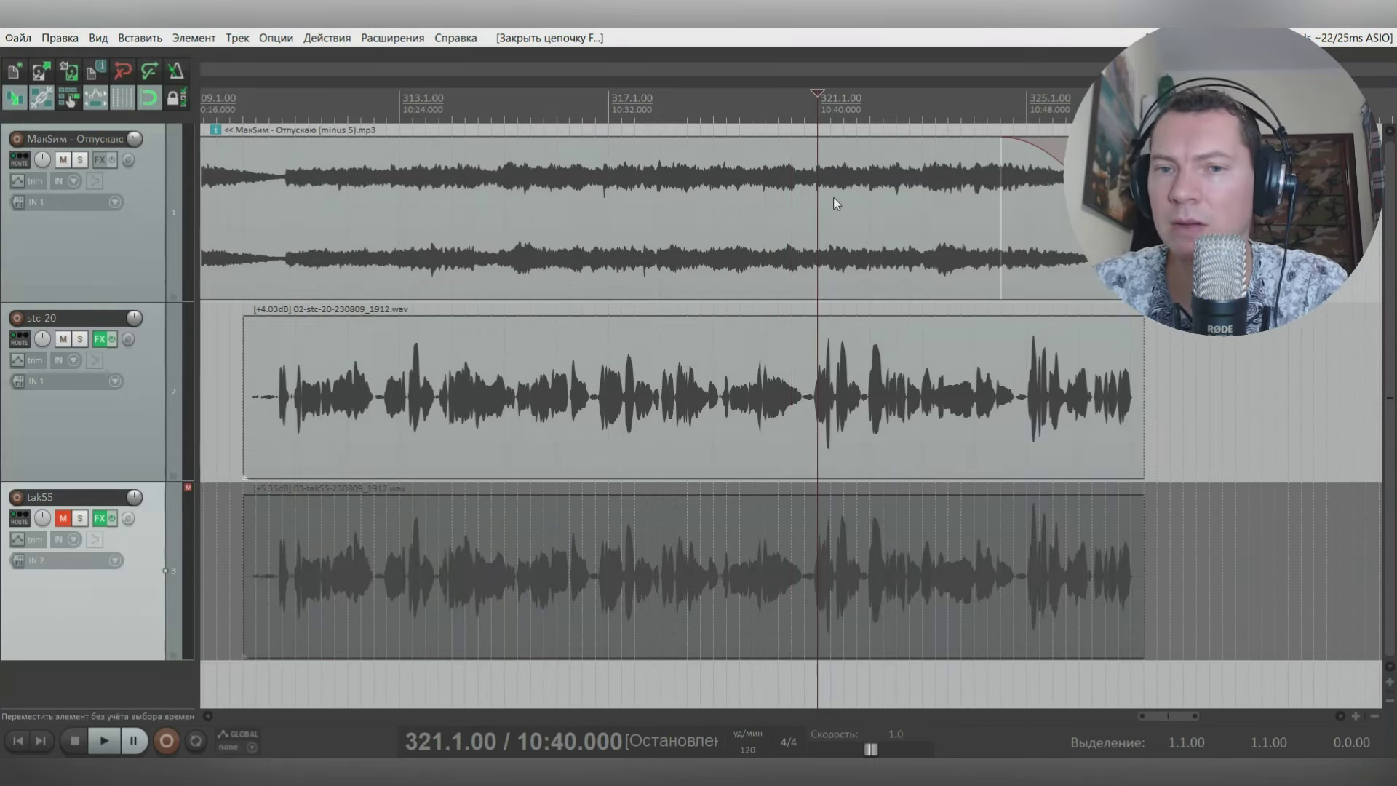
{"action": "key", "text": "space"}
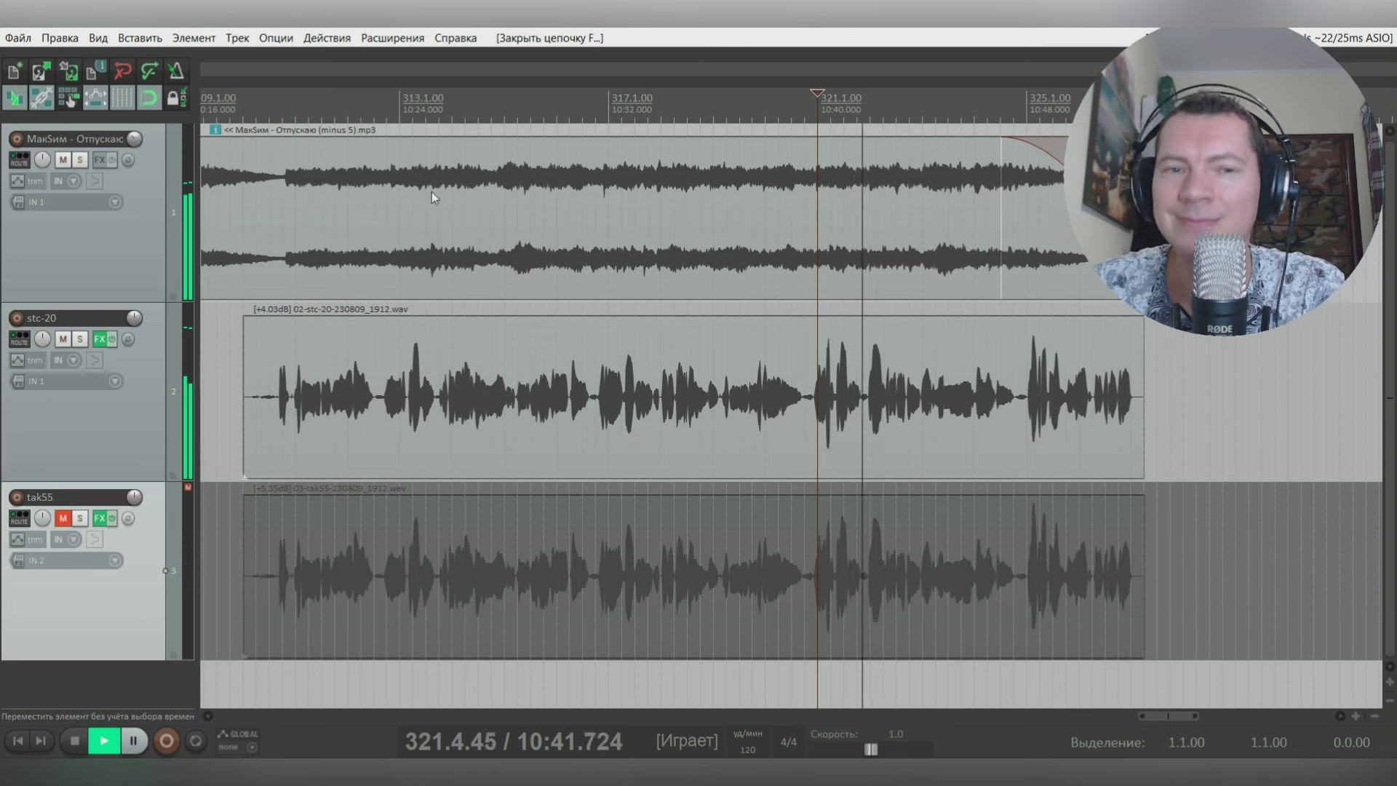
Step: Mute the backing track and play the stc-20 vocal alone over a time selection from 310.3.00 to 327.2.00
{"action": "left_click", "coordinate": [61, 159]}
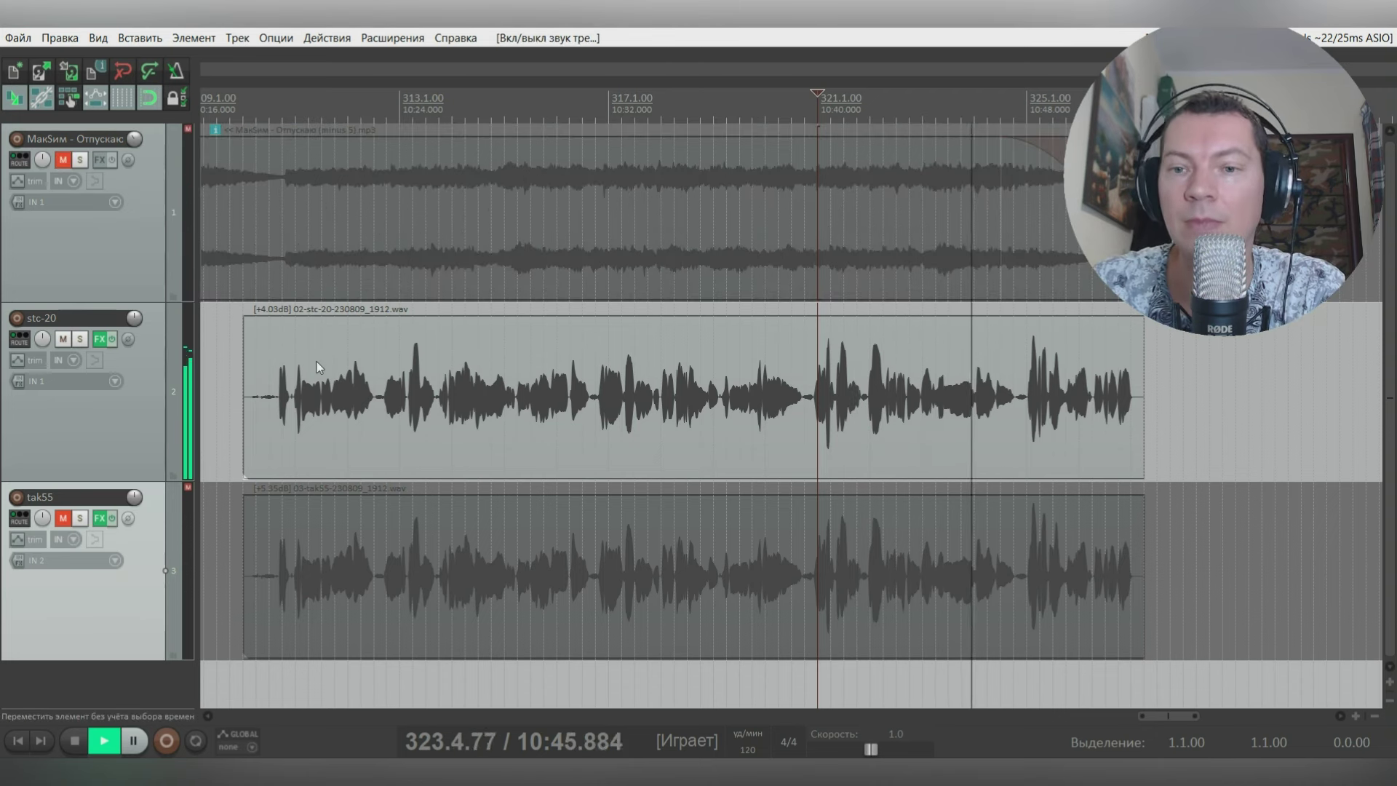
{"action": "key", "text": "space"}
{"action": "left_click", "coordinate": [269, 106]}
{"action": "left_click_drag", "start_coordinate": [1140, 678], "coordinate": [269, 635]}
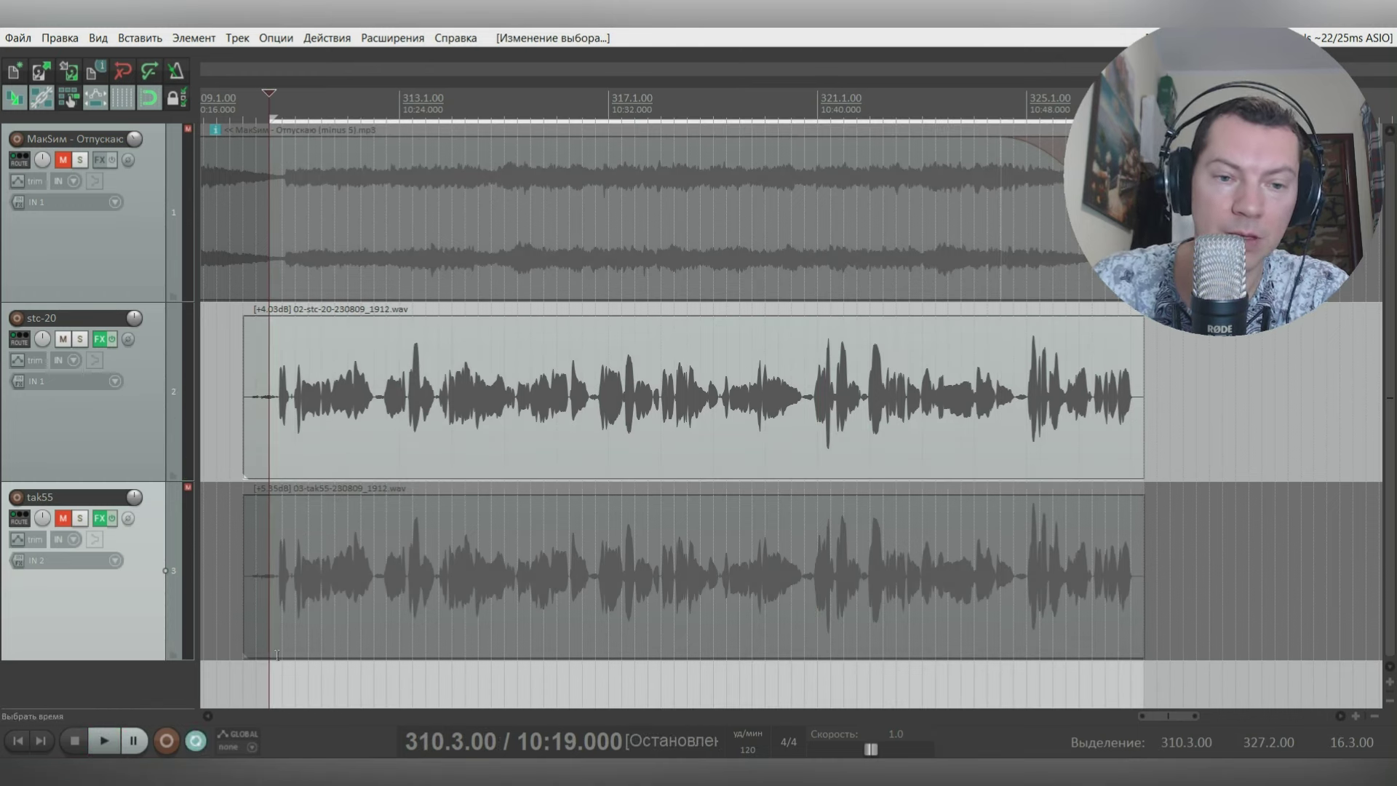
{"action": "key", "text": "space"}
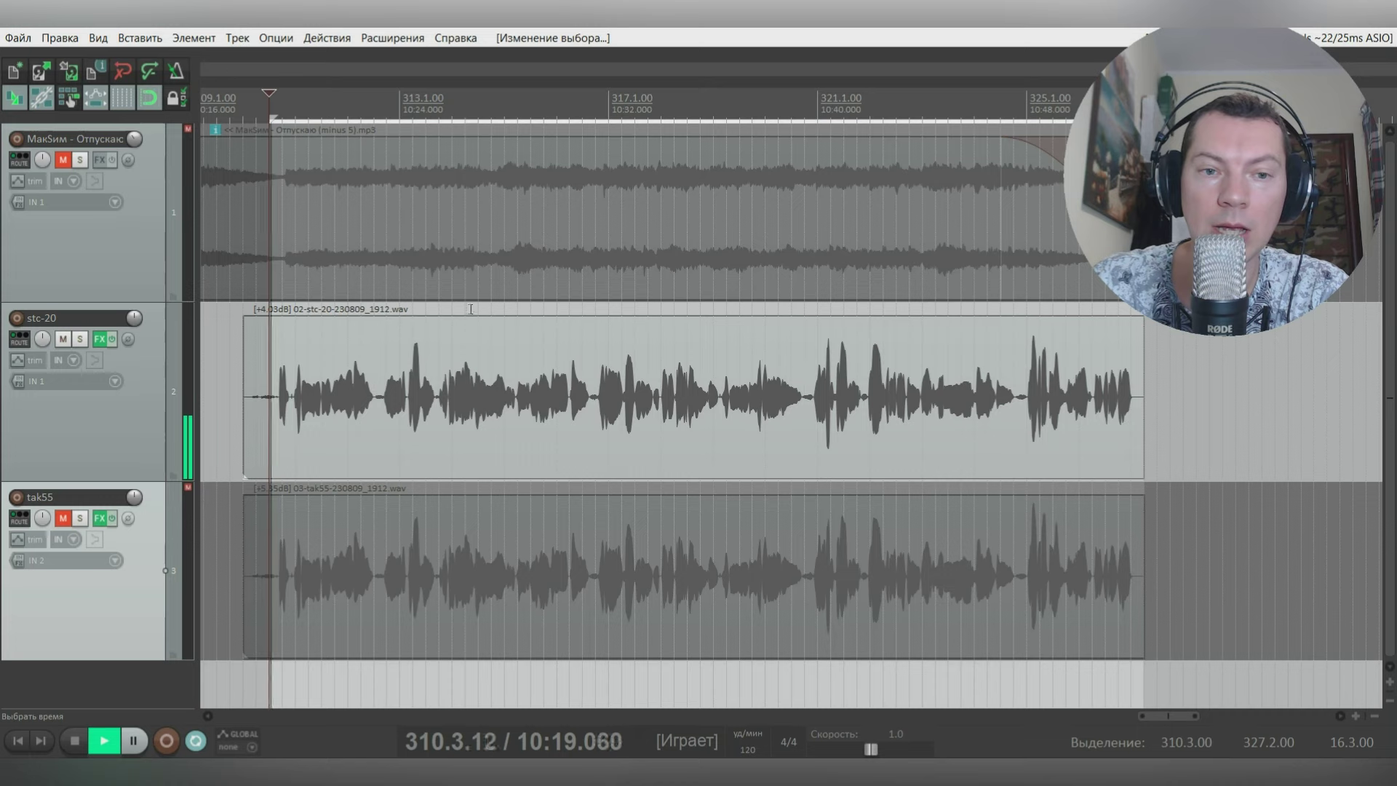
Step: Open the stc-20 track's FX chain to examine the CurveEQ curve during playback, and stop playback
{"action": "left_click", "coordinate": [96, 342]}
{"action": "left_click_drag", "start_coordinate": [553, 65], "coordinate": [340, 63]}
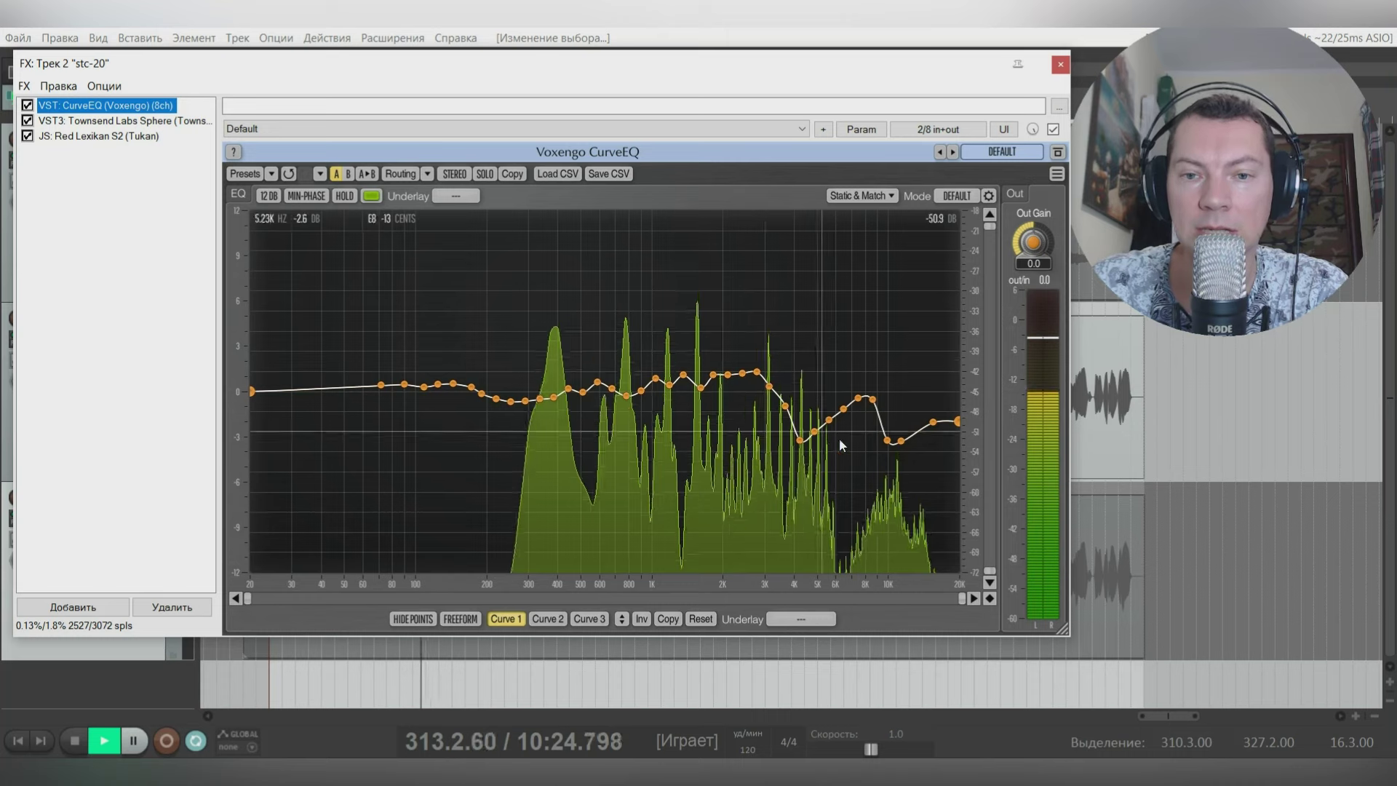
{"action": "key", "text": "space"}
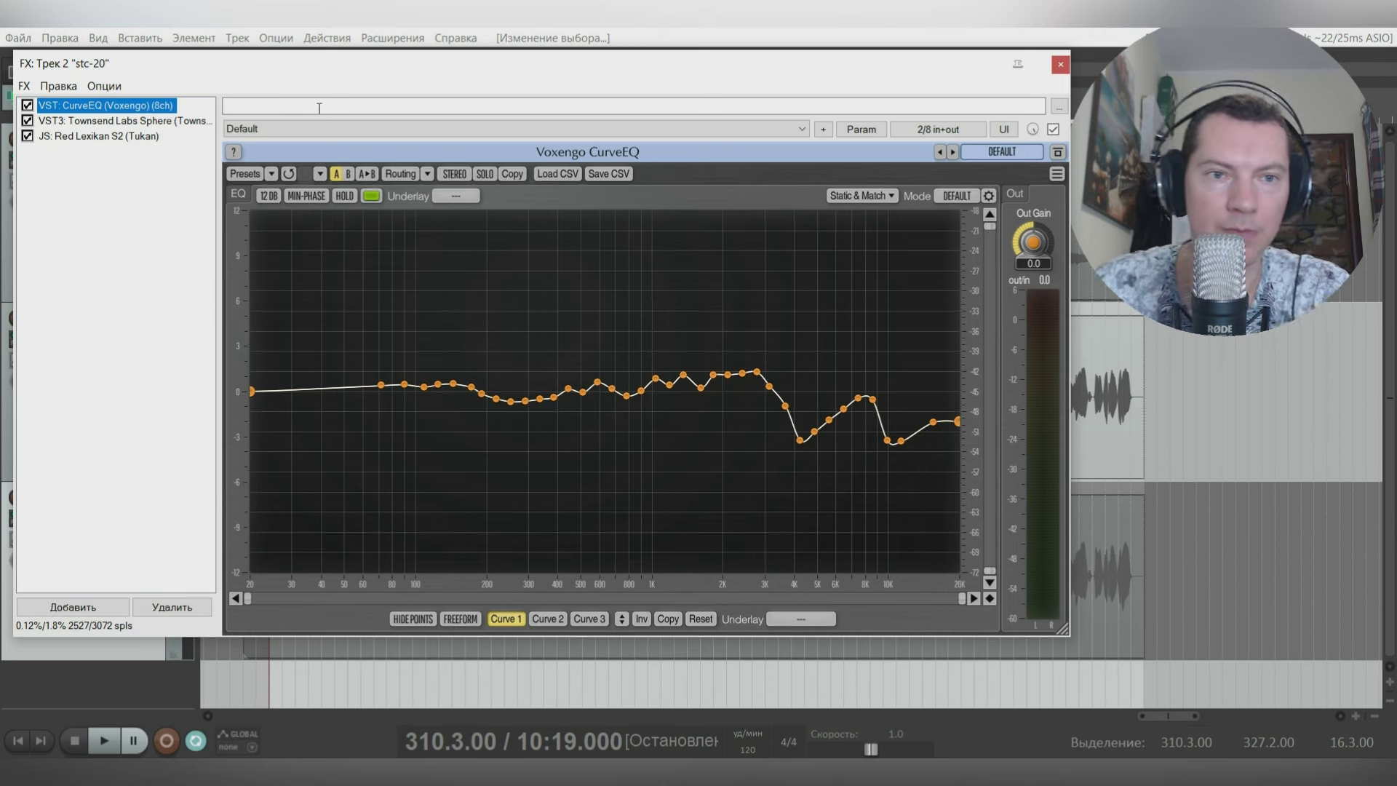
Step: Show the Townsend Labs Sphere plug-in in the stc-20 chain and advance its microphone model to DN-421N
{"action": "left_click", "coordinate": [146, 124]}
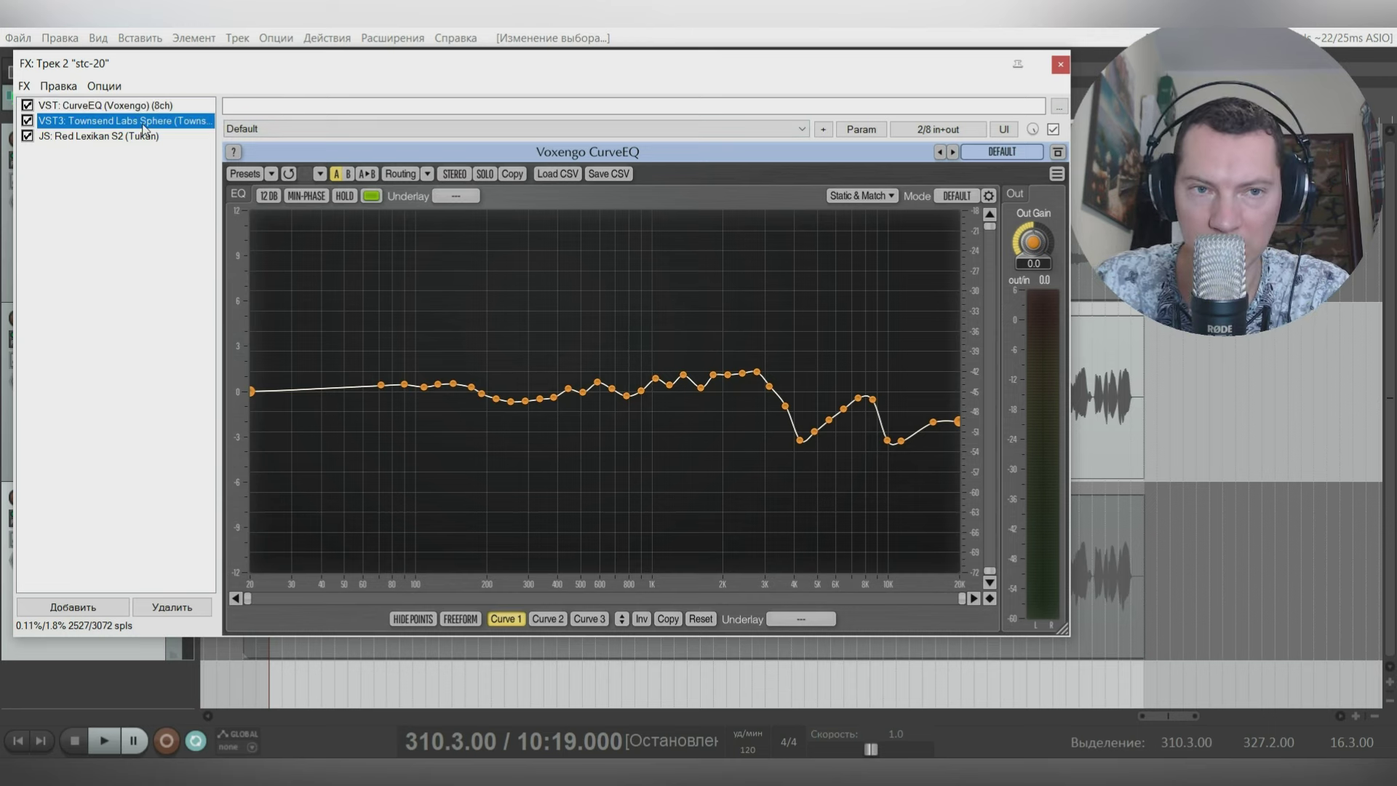
{"action": "key", "text": "Up"}
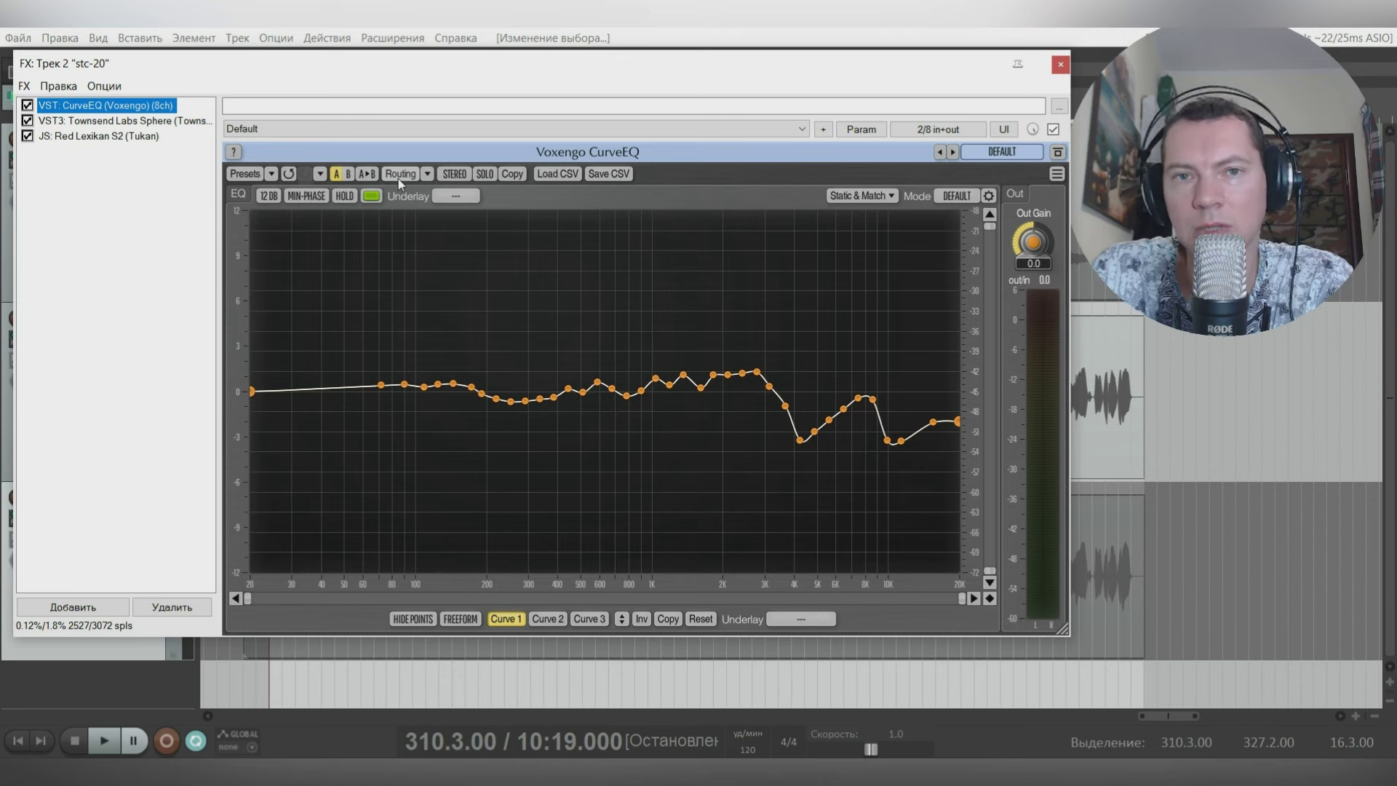
{"action": "left_click", "coordinate": [134, 121]}
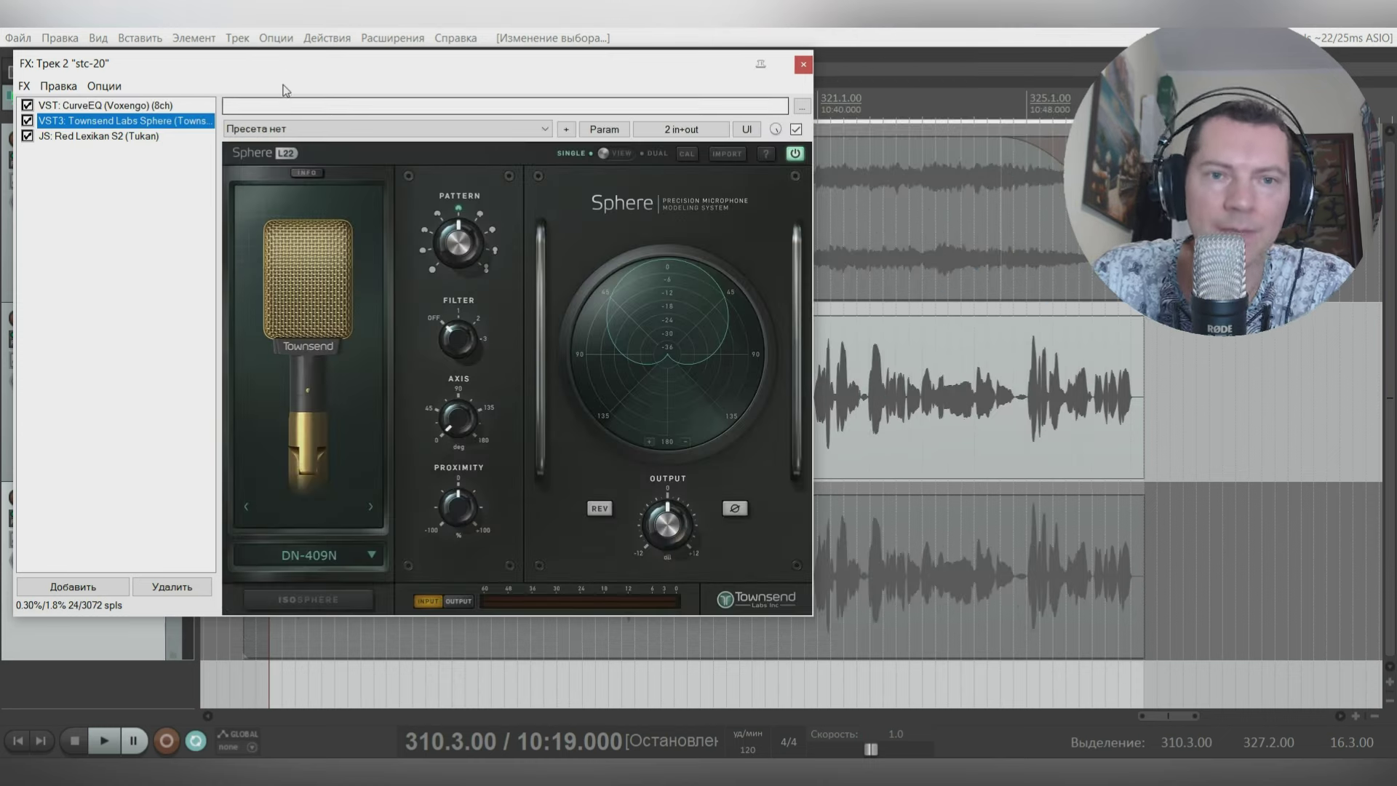
{"action": "left_click_drag", "start_coordinate": [283, 64], "coordinate": [356, 76]}
{"action": "left_click", "coordinate": [443, 519]}
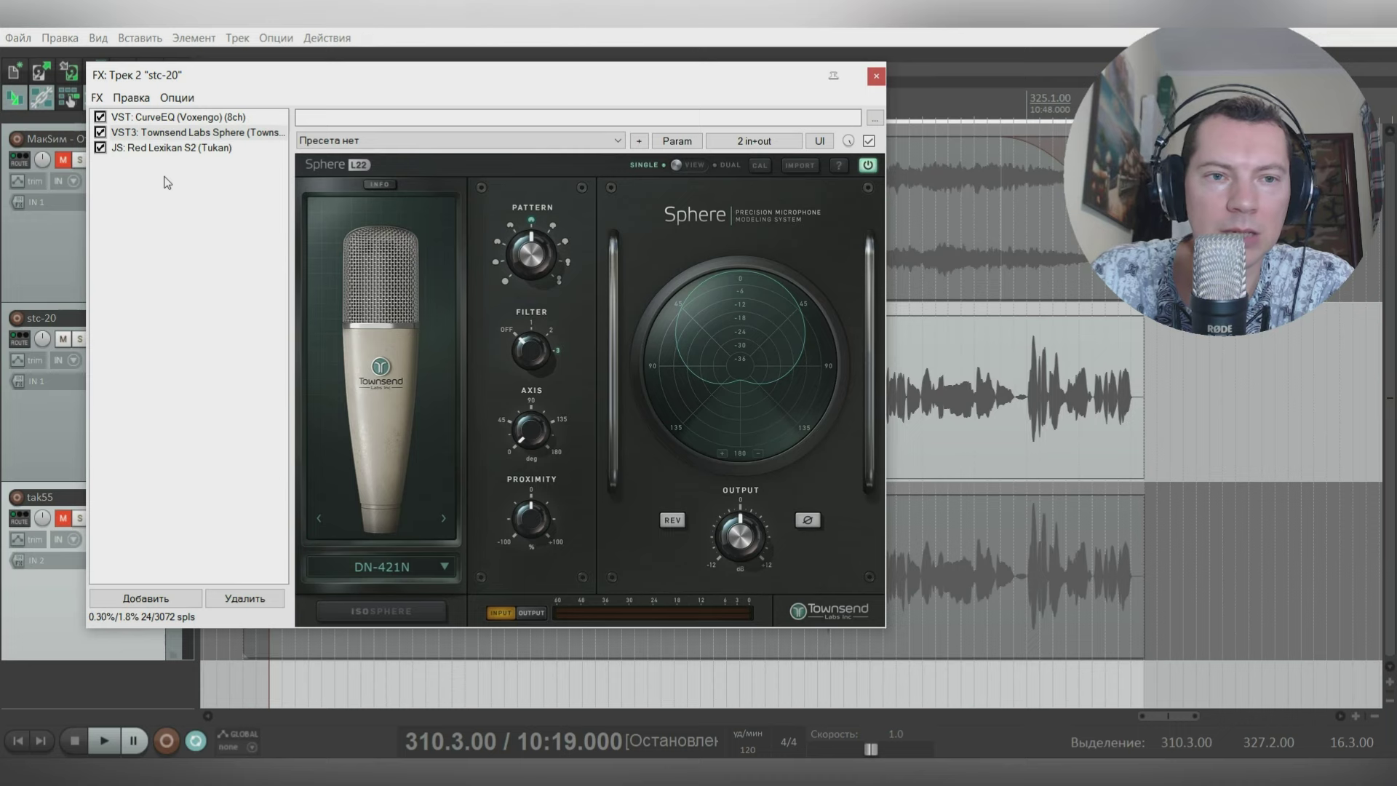
Step: Review the Red Lexikan S2, Townsend Labs Sphere and CurveEQ plug-ins in the stc-20 chain, ending on Sphere
{"action": "left_click", "coordinate": [171, 147]}
{"action": "left_click_drag", "start_coordinate": [527, 72], "coordinate": [557, 63]}
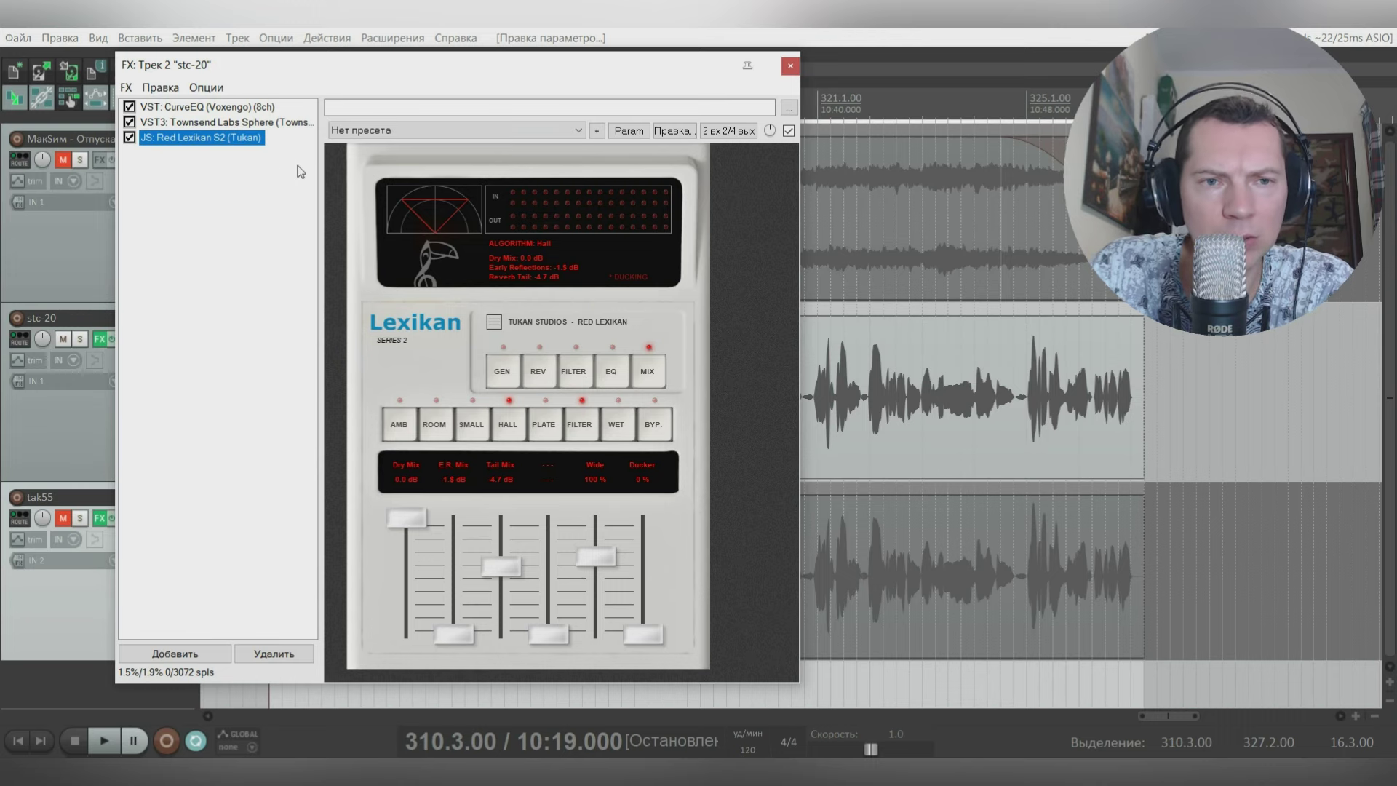
{"action": "left_click", "coordinate": [222, 127]}
{"action": "left_click_drag", "start_coordinate": [627, 58], "coordinate": [582, 61]}
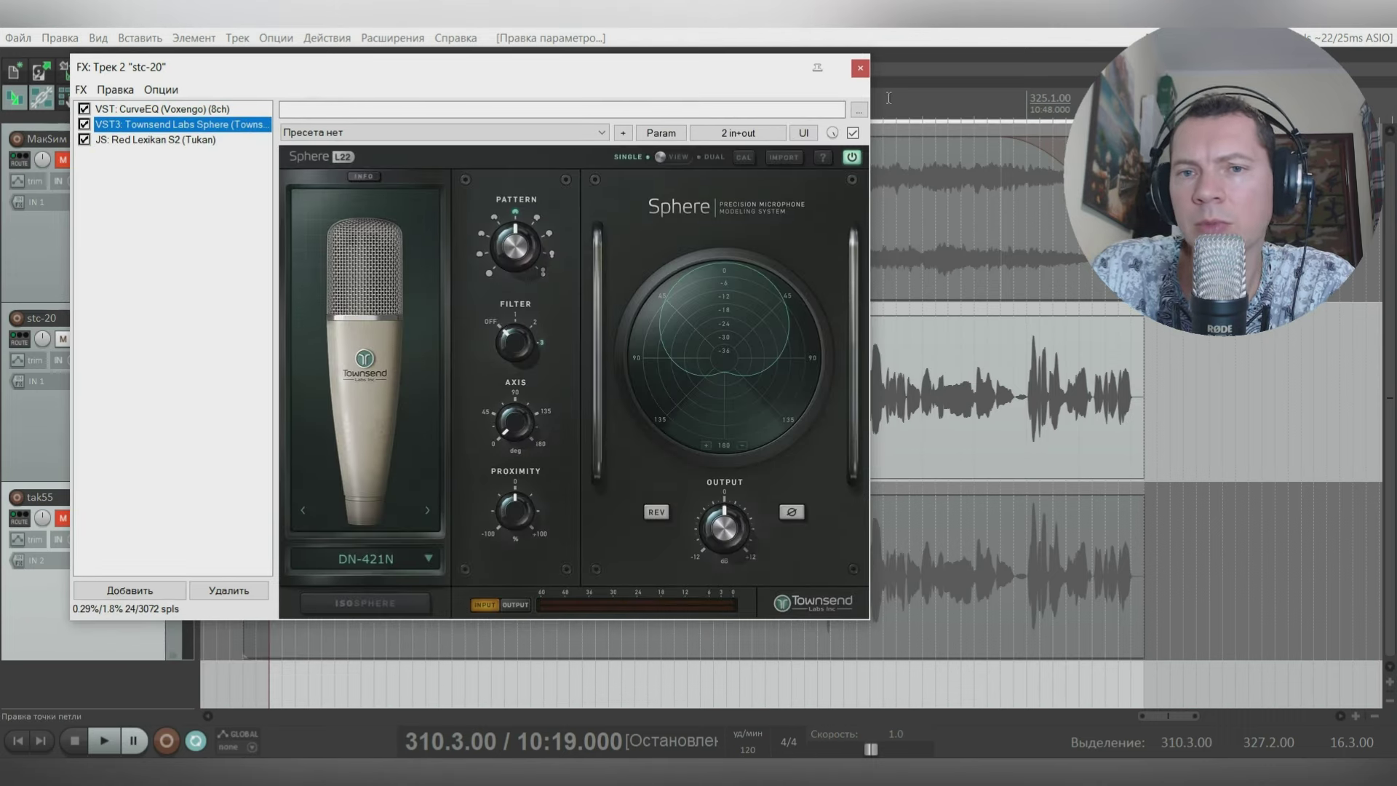
{"action": "left_click_drag", "start_coordinate": [751, 75], "coordinate": [331, 107]}
{"action": "left_click_drag", "start_coordinate": [72, 114], "coordinate": [297, 91]}
{"action": "left_click", "coordinate": [164, 120]}
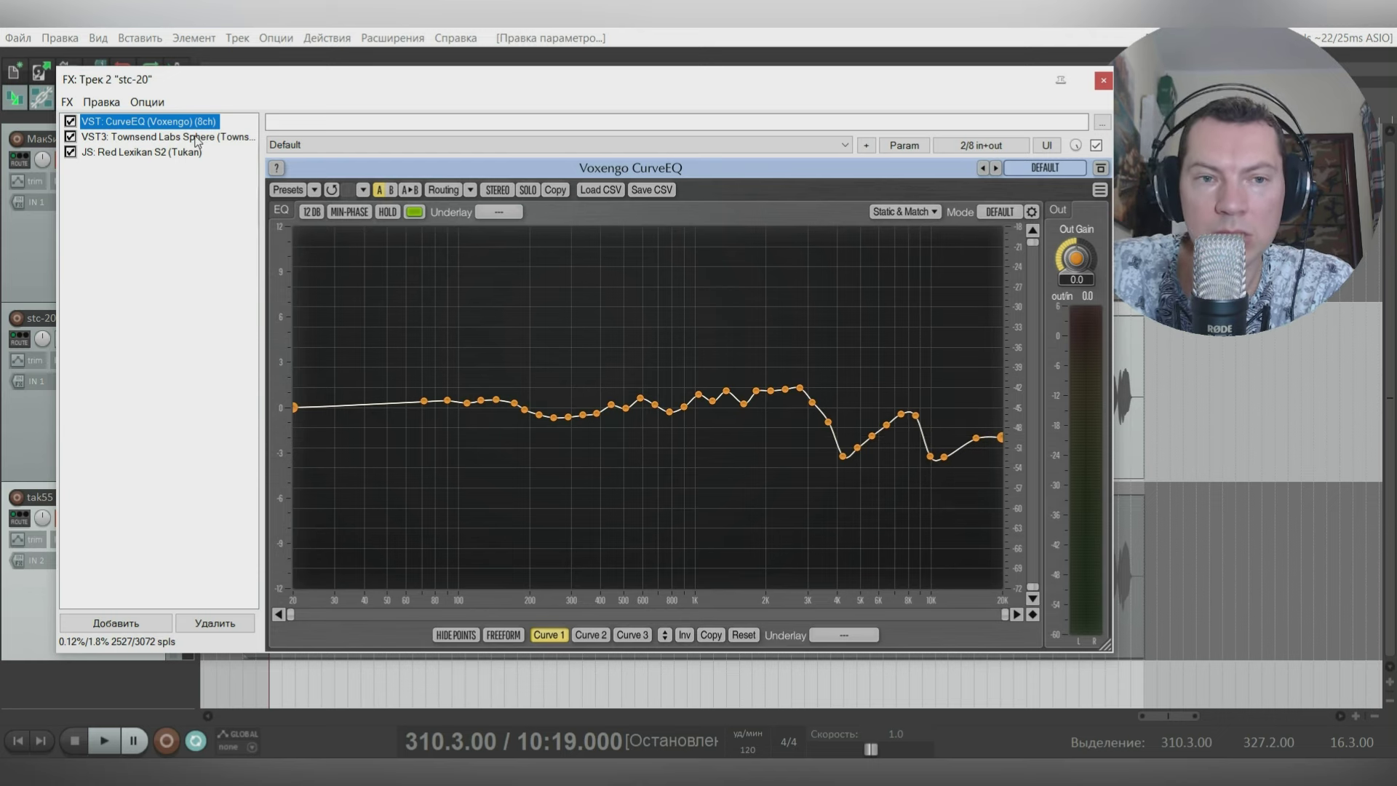
{"action": "left_click_drag", "start_coordinate": [499, 81], "coordinate": [456, 75]}
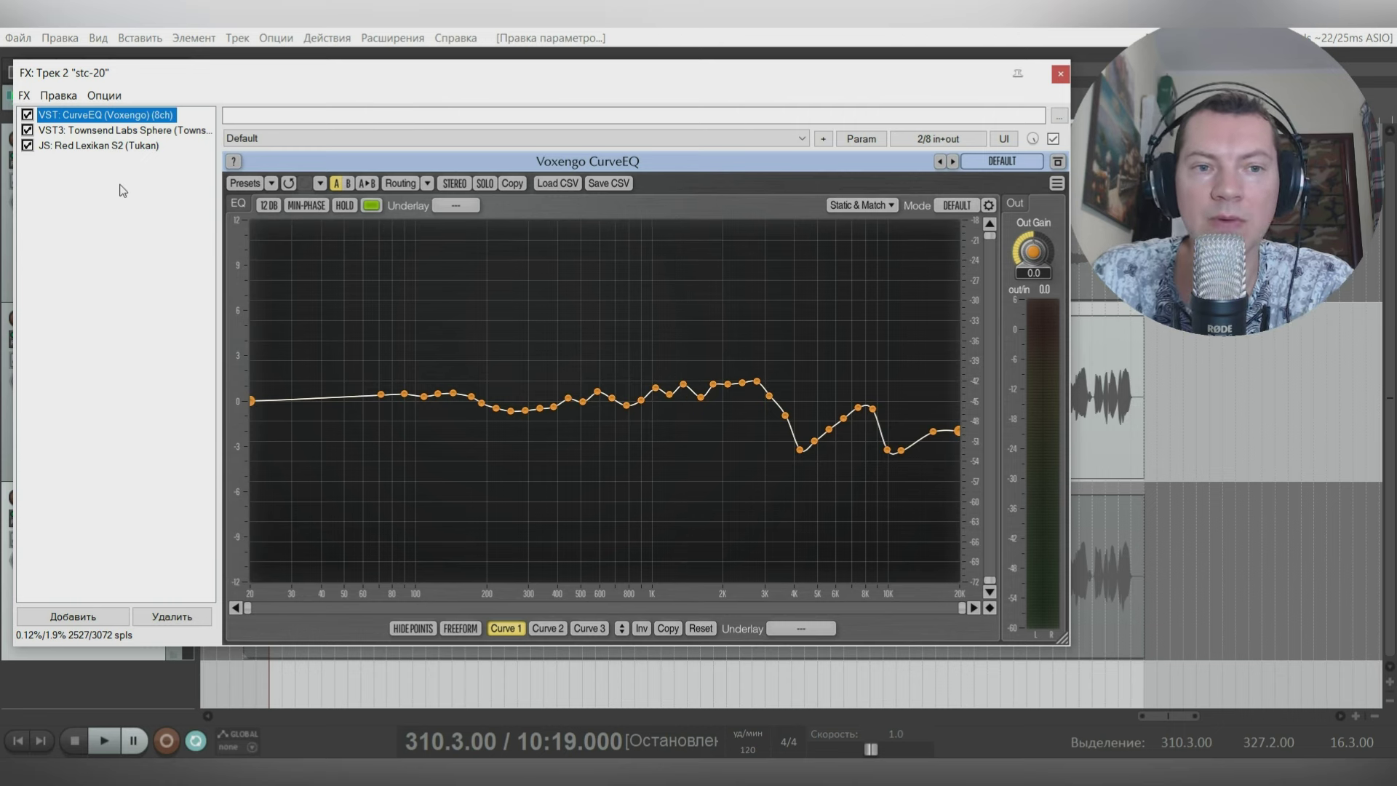
{"action": "left_click", "coordinate": [134, 131]}
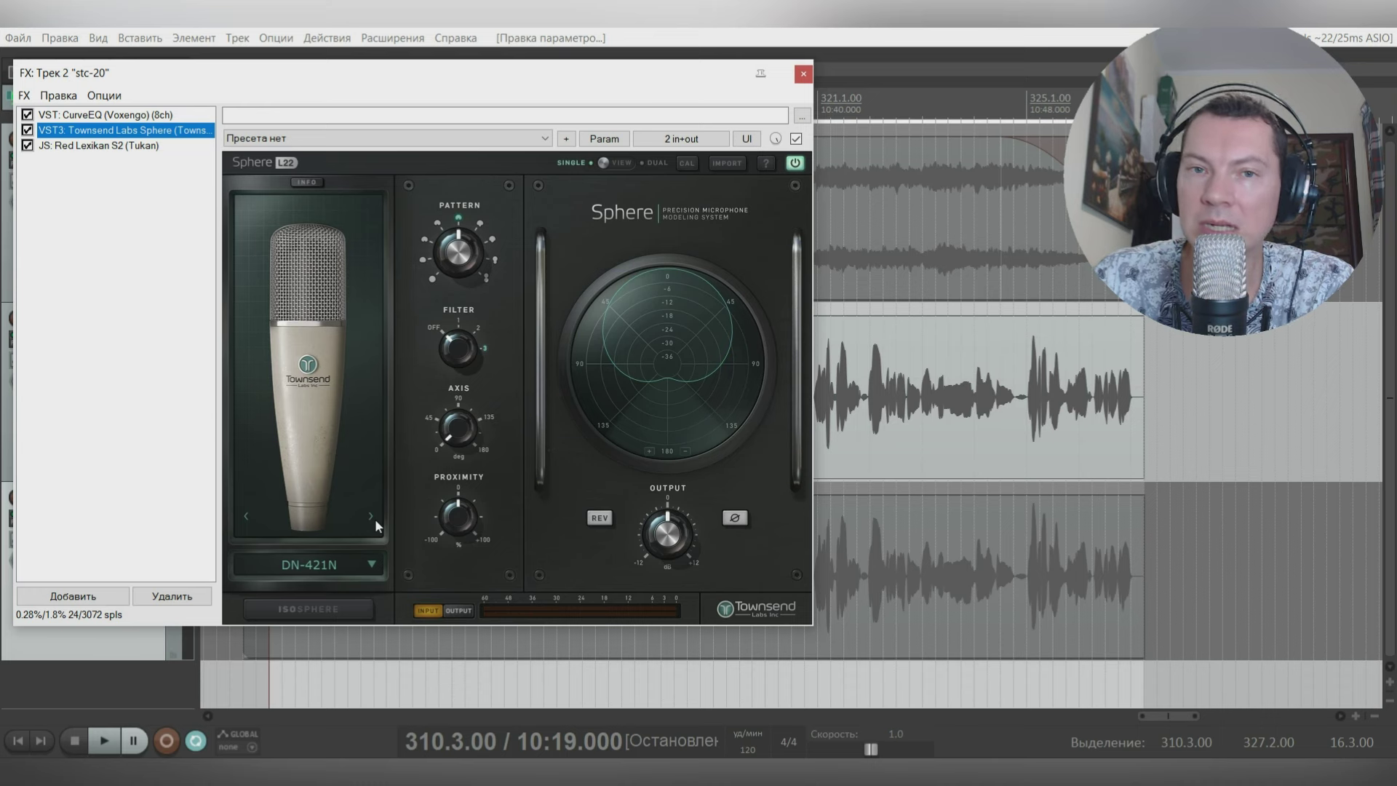
{"action": "left_click_drag", "start_coordinate": [455, 81], "coordinate": [489, 85]}
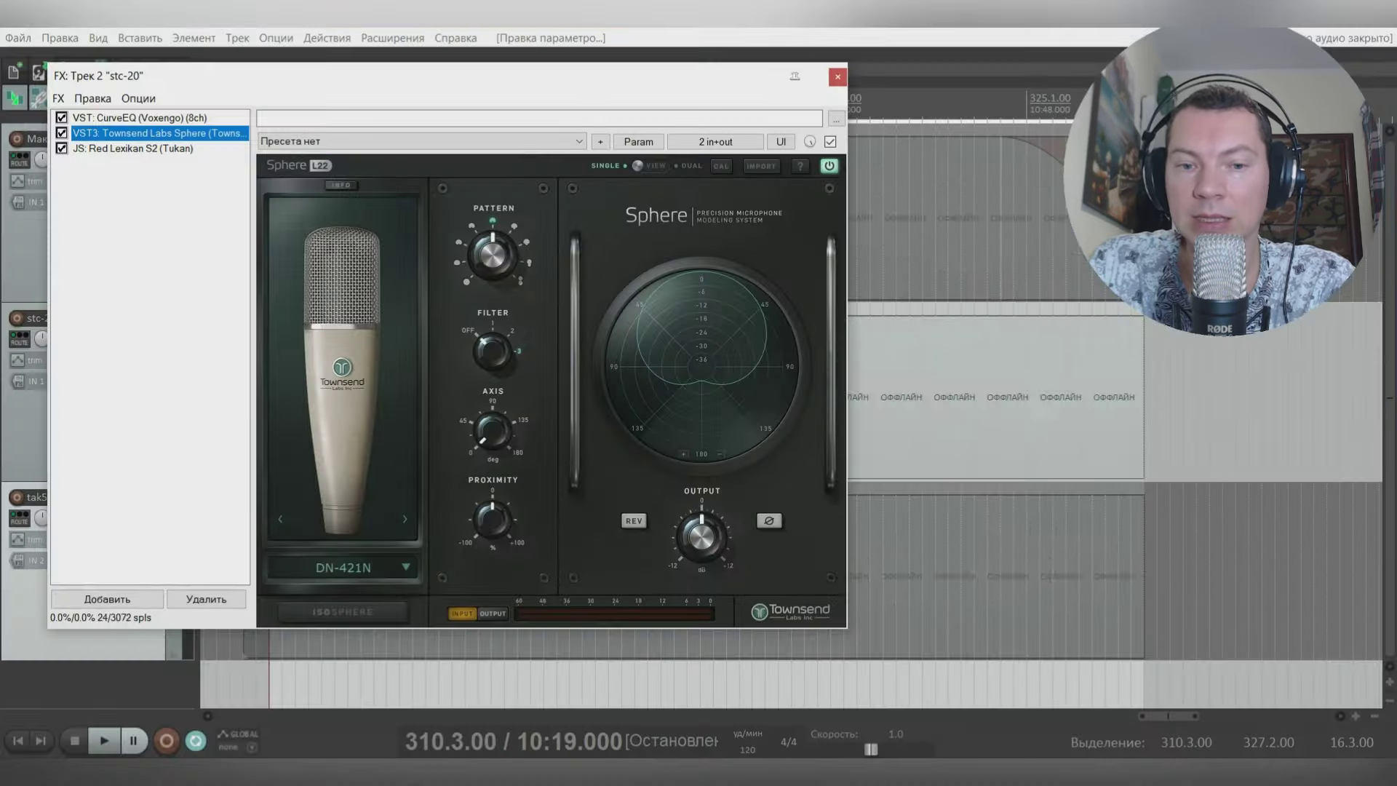
{"action": "left_click_drag", "start_coordinate": [583, 83], "coordinate": [595, 80]}
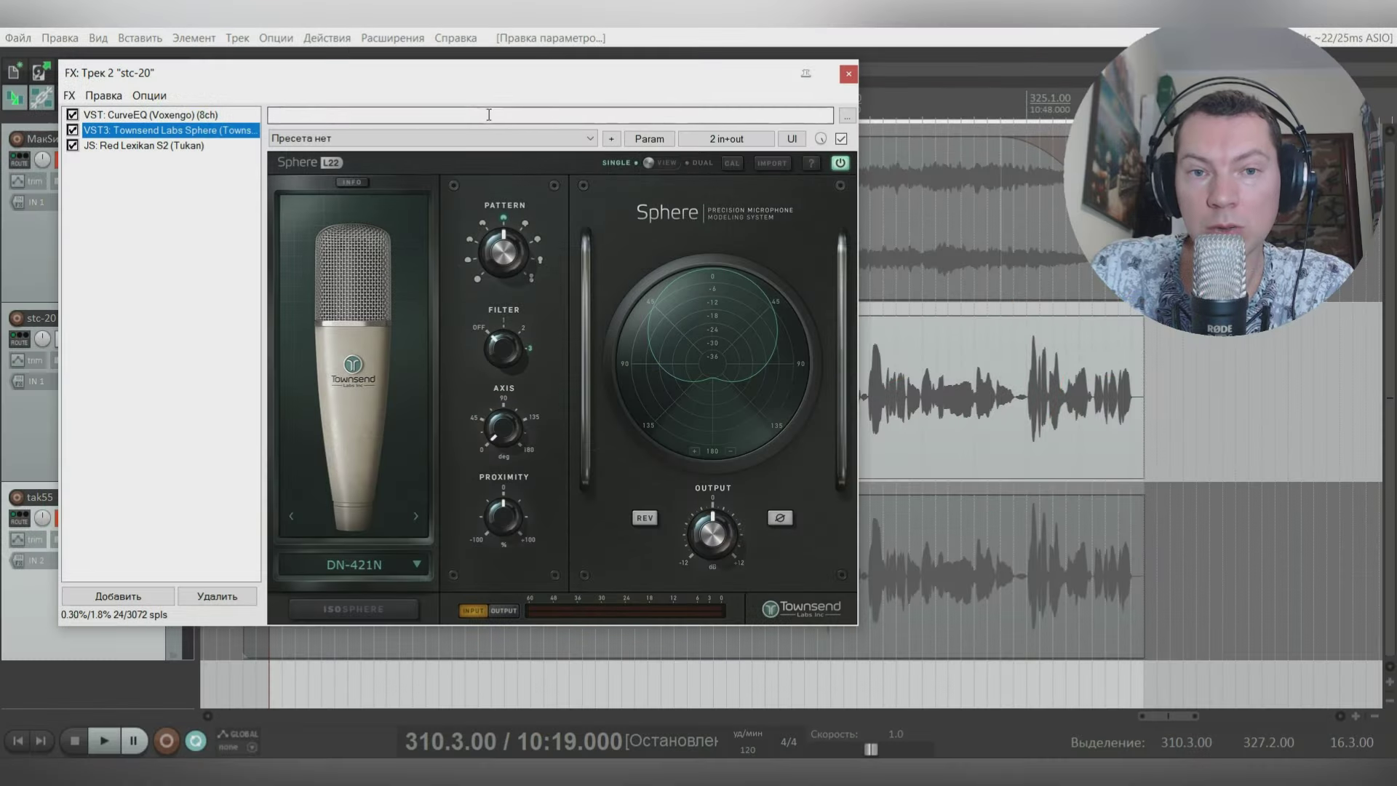
Step: Move the FX window aside, play the vocal from 316.4.00 and bring the Sphere microphone model into view
{"action": "left_click_drag", "start_coordinate": [497, 94], "coordinate": [372, 61]}
{"action": "left_click_drag", "start_coordinate": [574, 69], "coordinate": [444, 85]}
{"action": "left_click", "coordinate": [596, 101]}
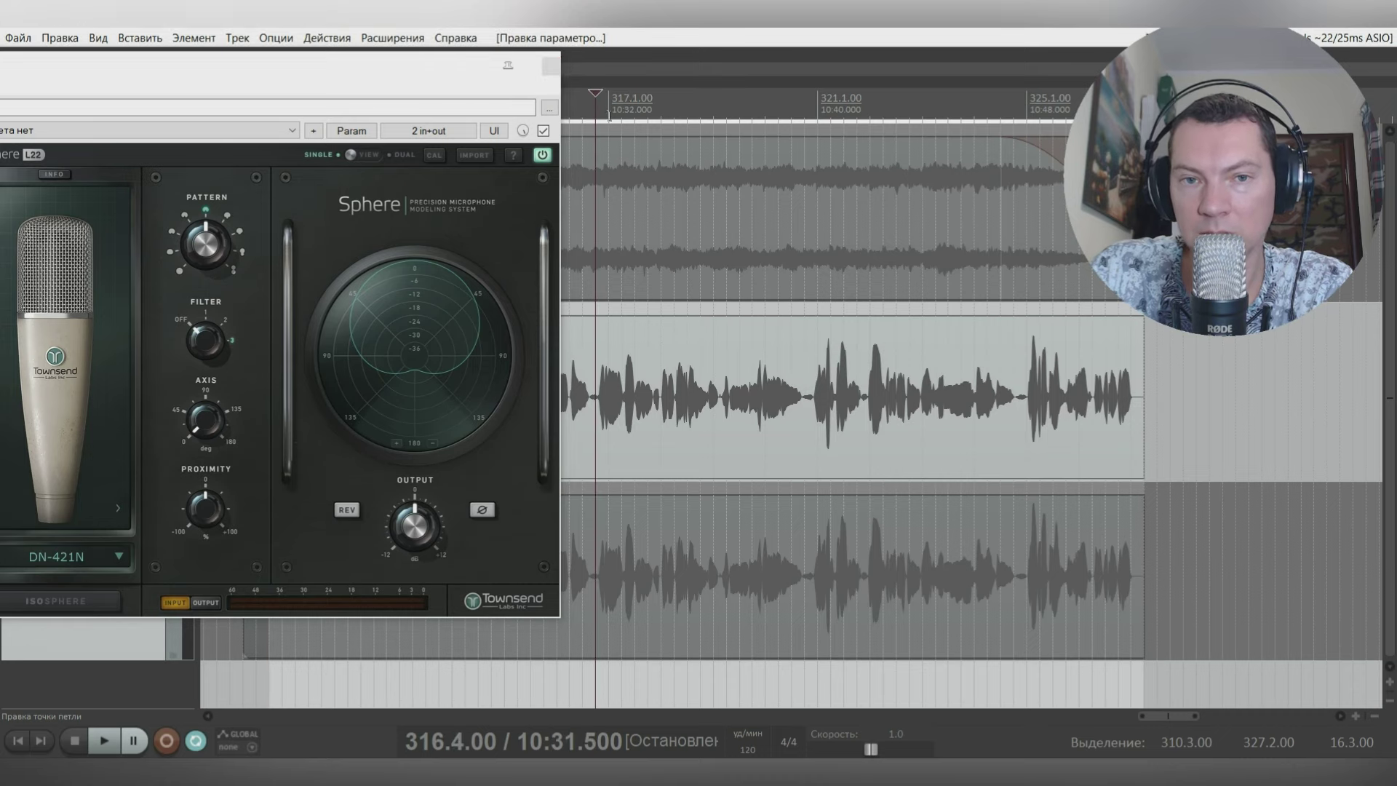
{"action": "left_click", "coordinate": [411, 74]}
{"action": "key", "text": "space"}
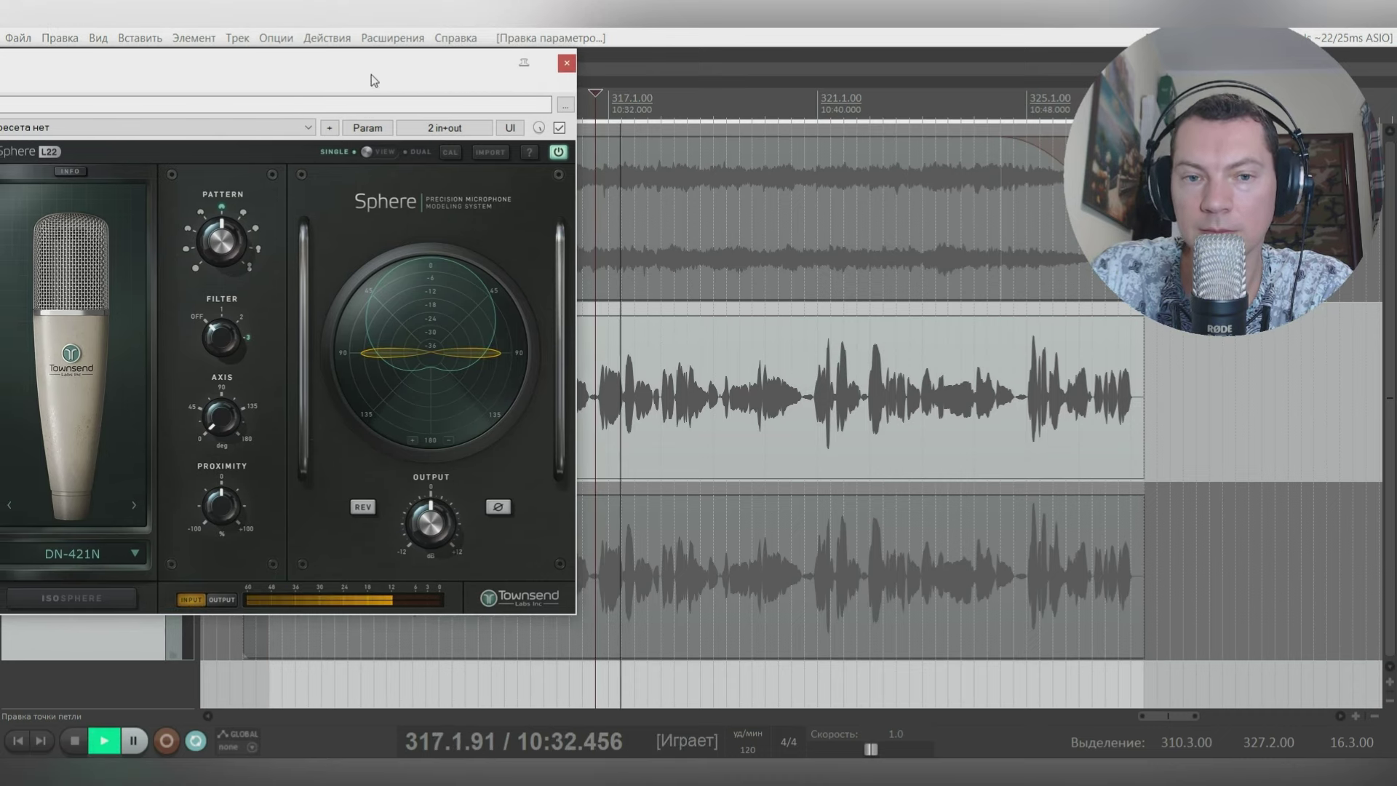
{"action": "left_click_drag", "start_coordinate": [371, 75], "coordinate": [466, 76]}
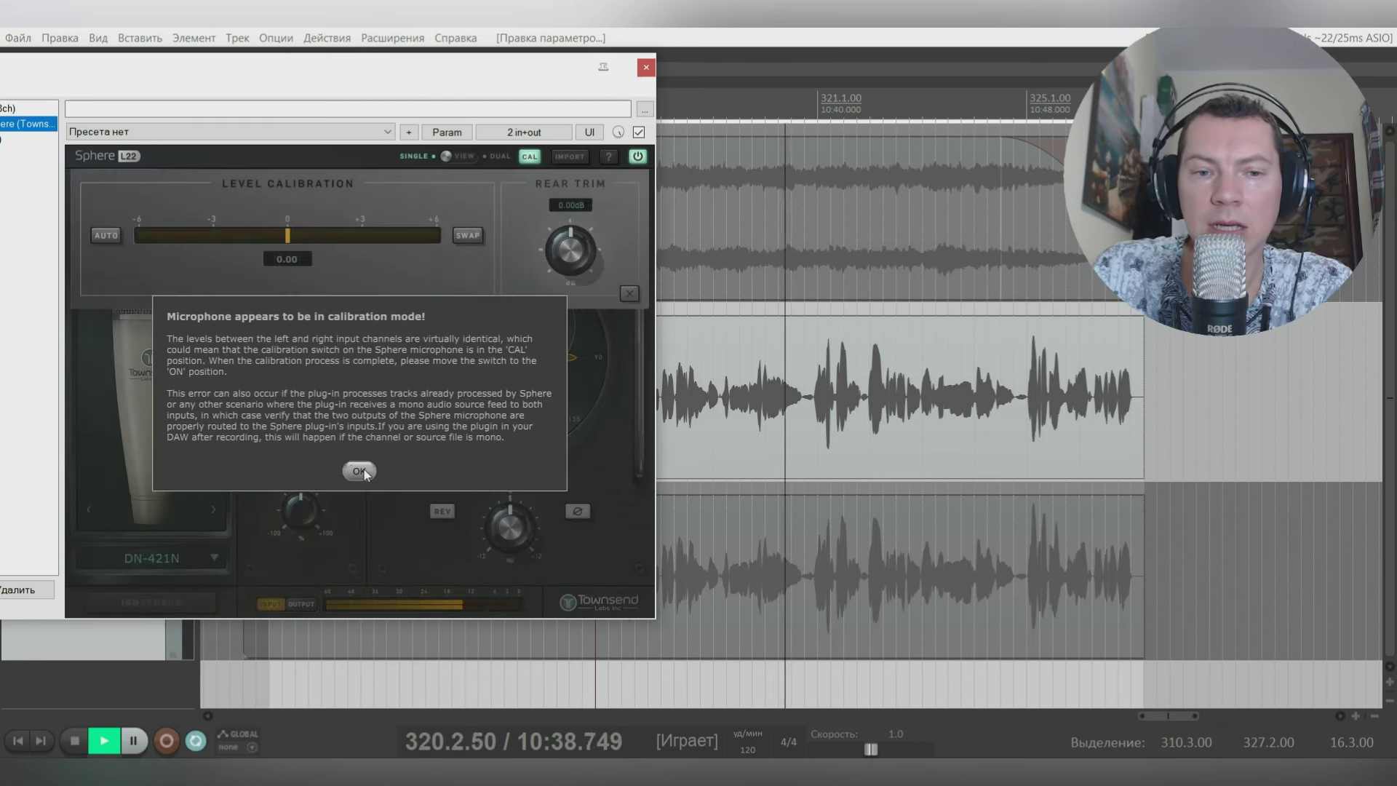
Step: Compare microphone models DN-421N and DN-421S during playback and advance to DN-421B, dismissing the calibration warnings
{"action": "left_click", "coordinate": [246, 492]}
{"action": "left_click", "coordinate": [213, 510]}
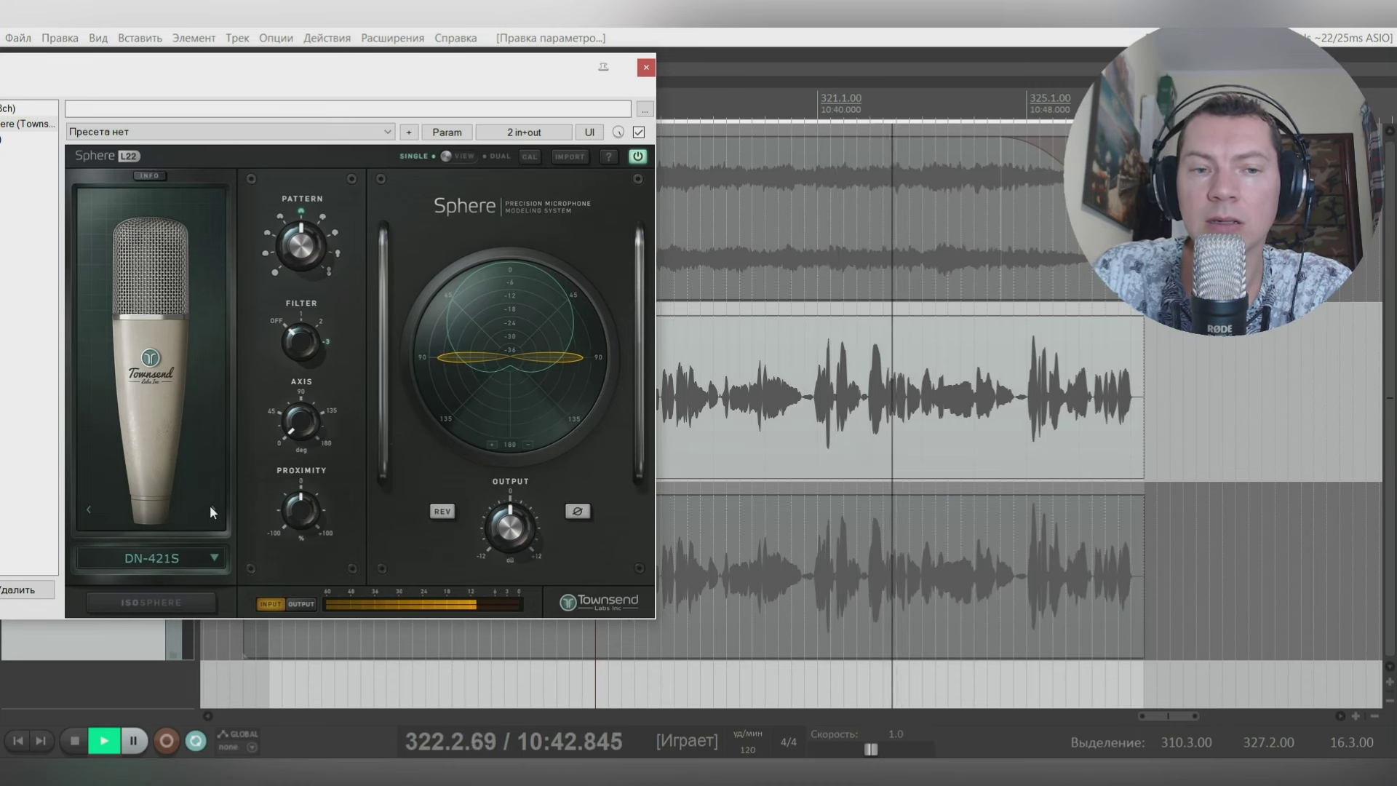
{"action": "left_click", "coordinate": [90, 507]}
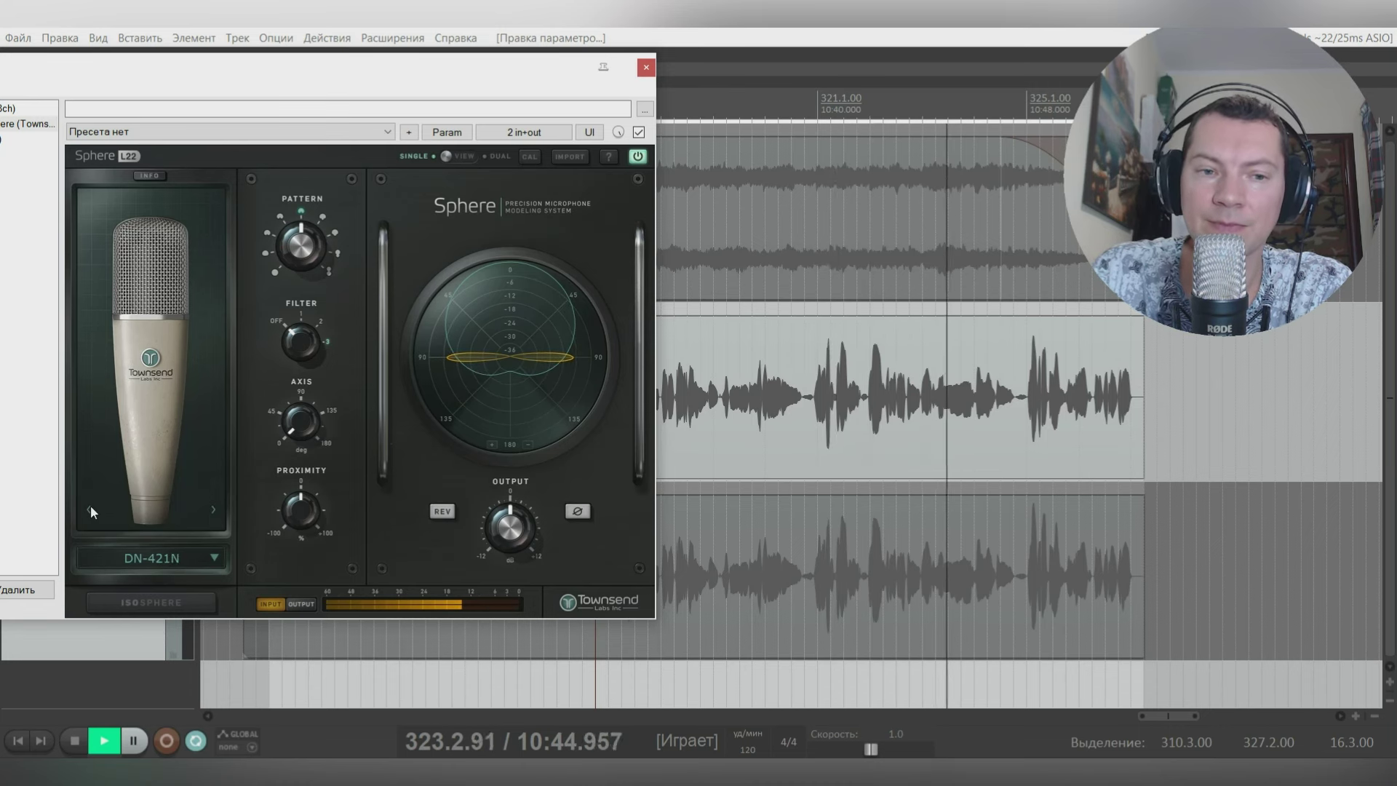
{"action": "left_click", "coordinate": [214, 508]}
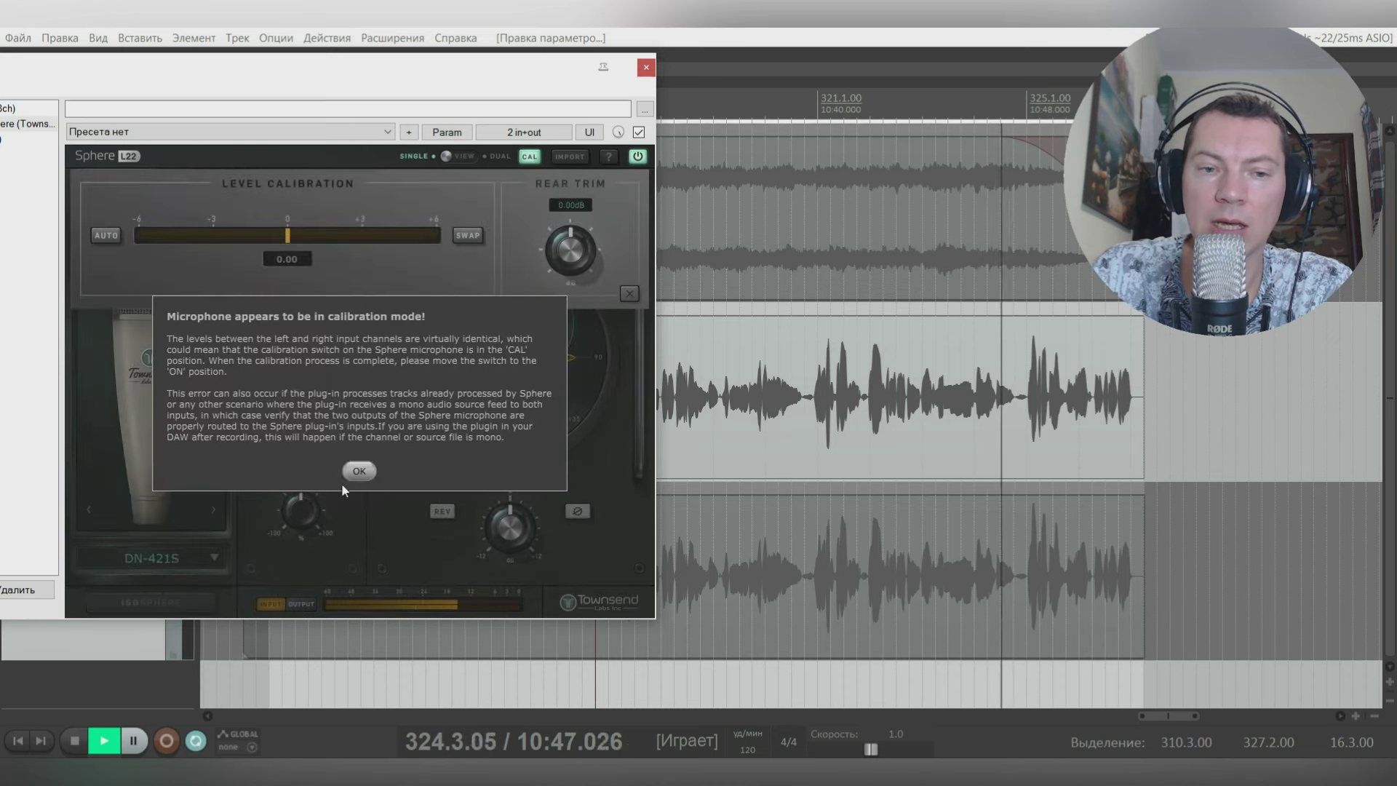
{"action": "left_click", "coordinate": [360, 469]}
{"action": "left_click", "coordinate": [215, 505]}
{"action": "left_click", "coordinate": [215, 504]}
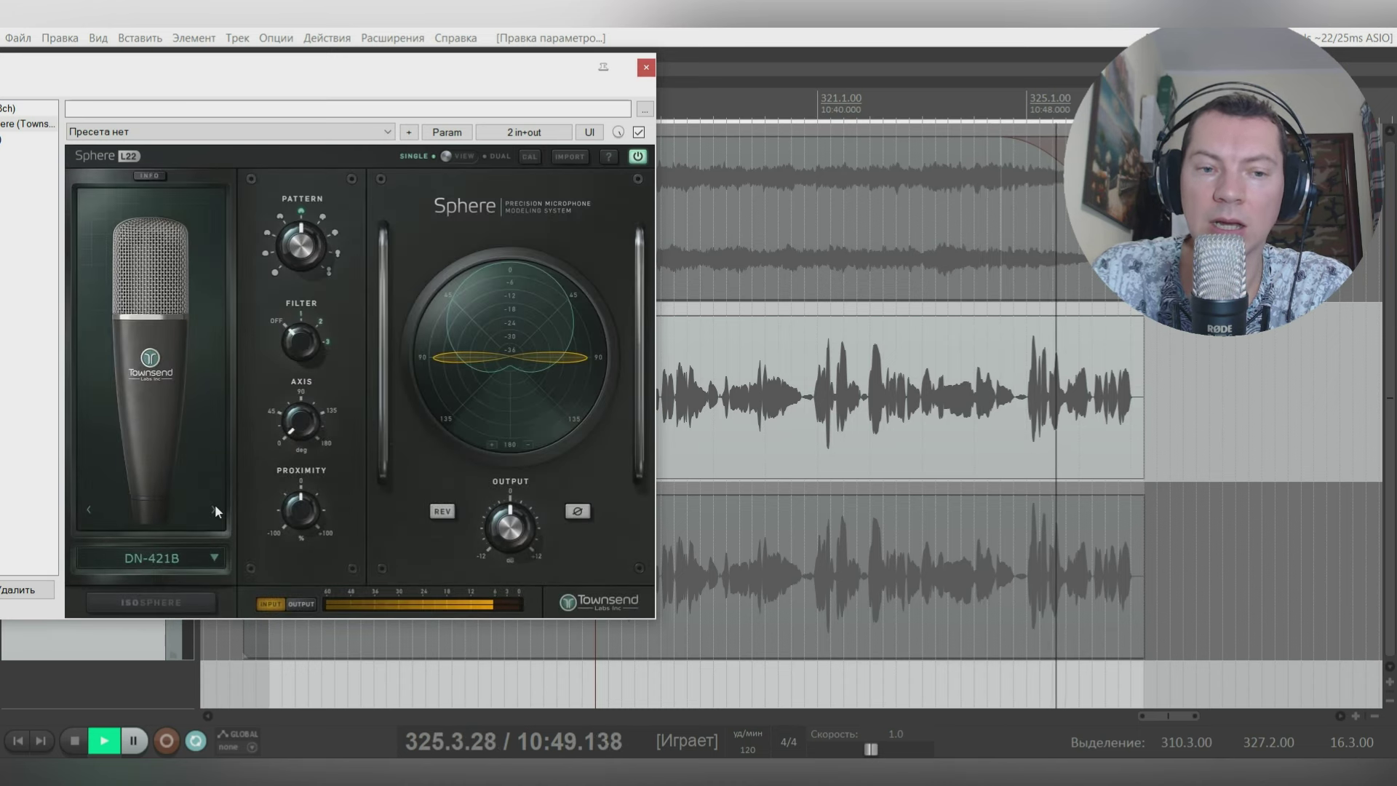
Step: Jump playback to 321.1.00 and advance the microphone model through DN-12A to DN-12E
{"action": "left_click", "coordinate": [813, 118]}
{"action": "left_click", "coordinate": [212, 509]}
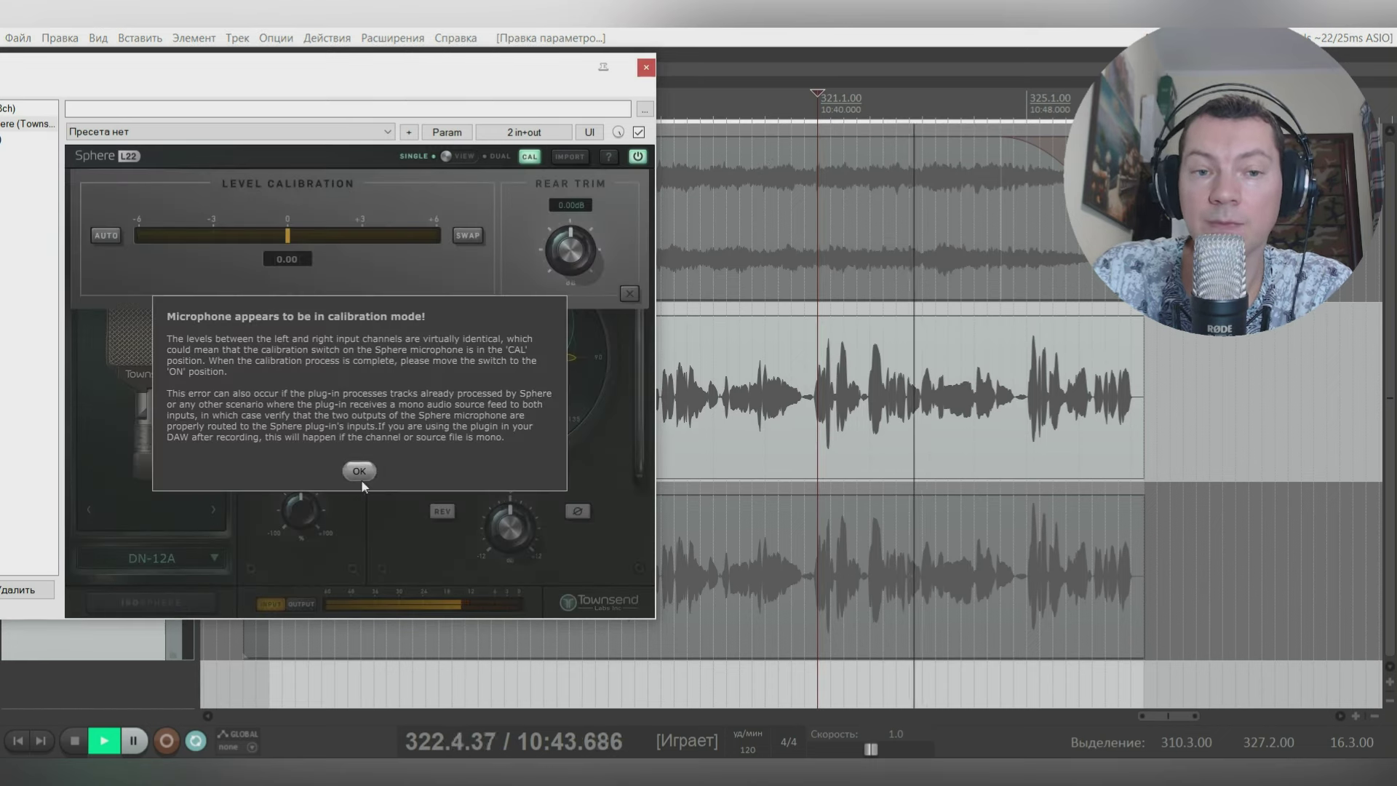
{"action": "left_click", "coordinate": [212, 509]}
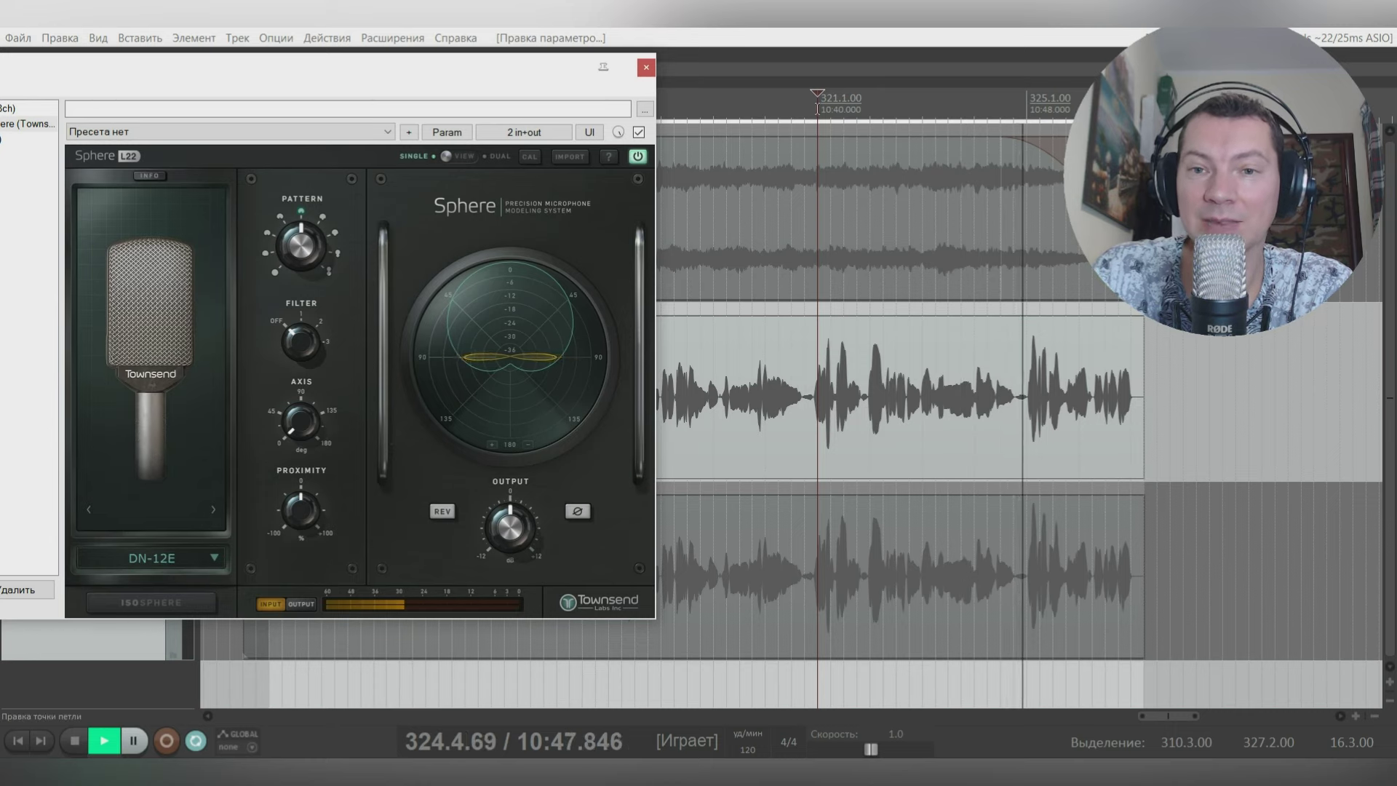
Step: Shift the FX window clear of the timeline and restart vocal playback from 317.3.00
{"action": "key", "text": "space"}
{"action": "left_click", "coordinate": [713, 106]}
{"action": "left_click_drag", "start_coordinate": [323, 76], "coordinate": [289, 63]}
{"action": "left_click", "coordinate": [635, 104]}
{"action": "key", "text": "space"}
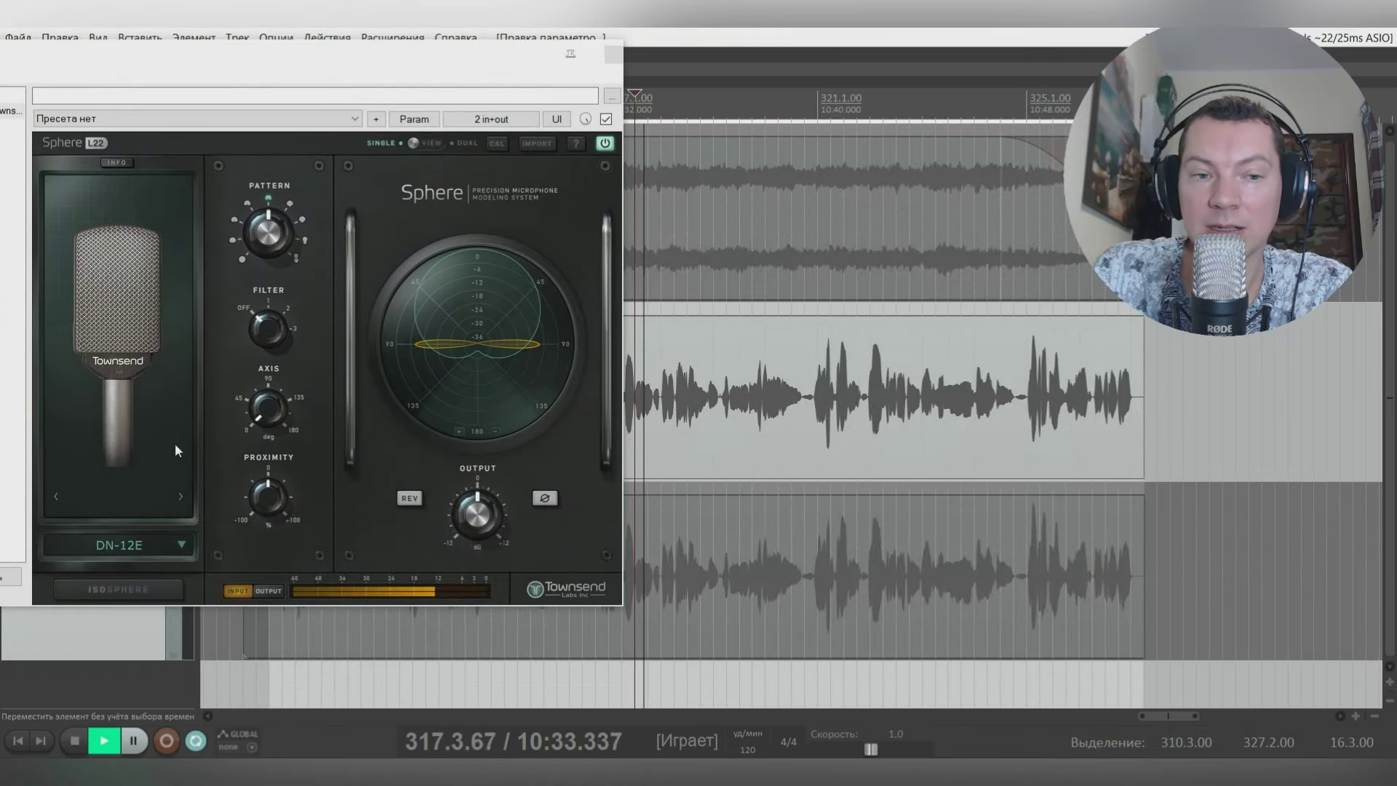
Step: Advance the microphone model through Sphere Linear and Sphere Diffuse to LD-47K and play the vocal with it
{"action": "left_click", "coordinate": [182, 497]}
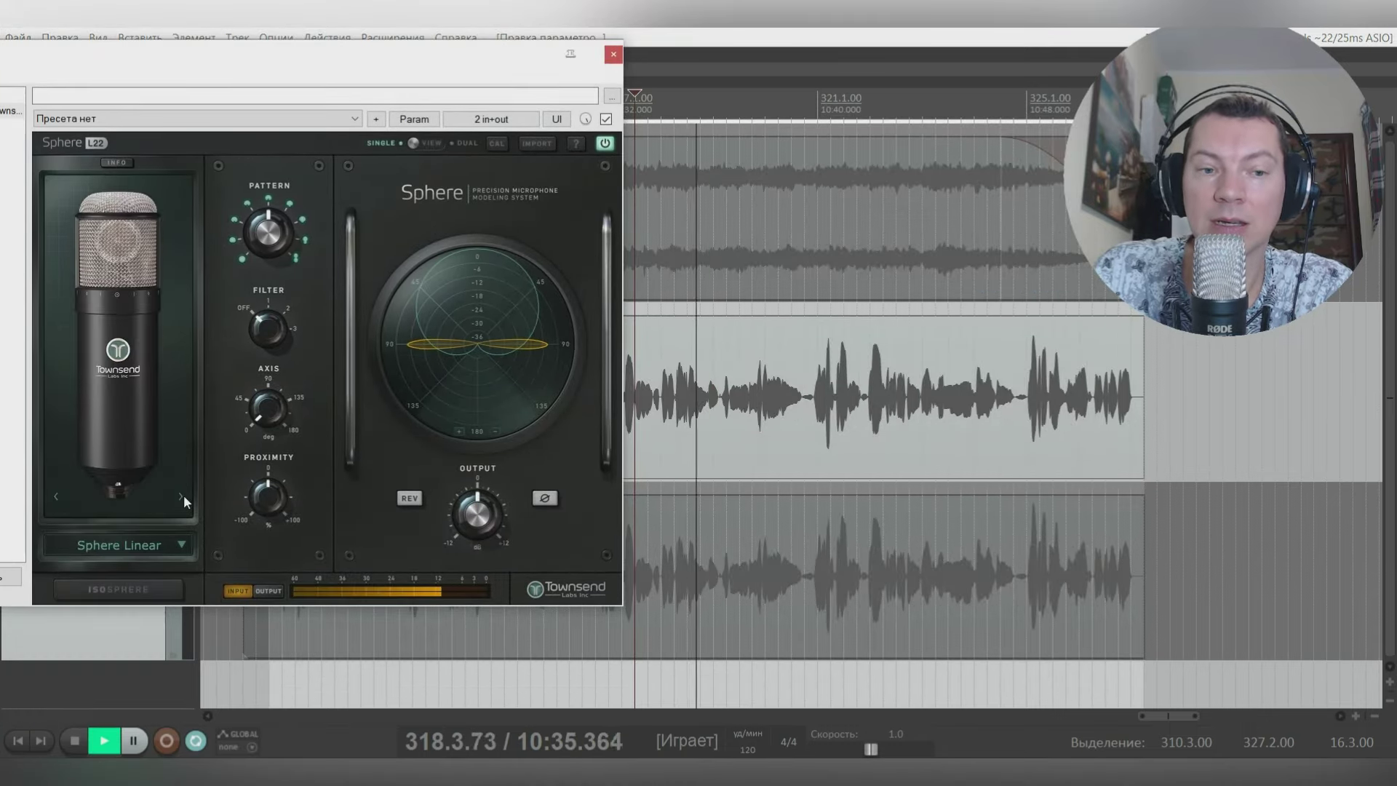
{"action": "key", "text": "space"}
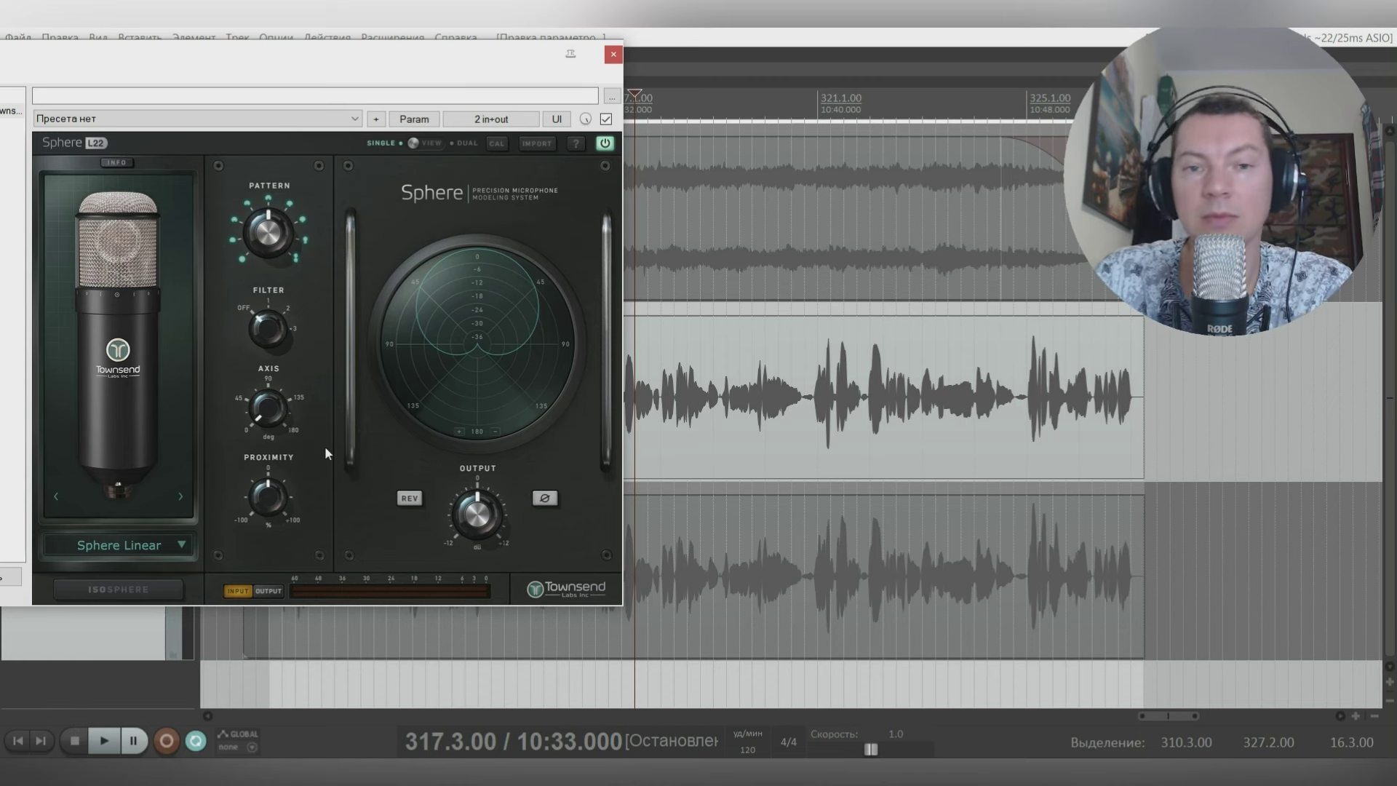
{"action": "left_click", "coordinate": [181, 496]}
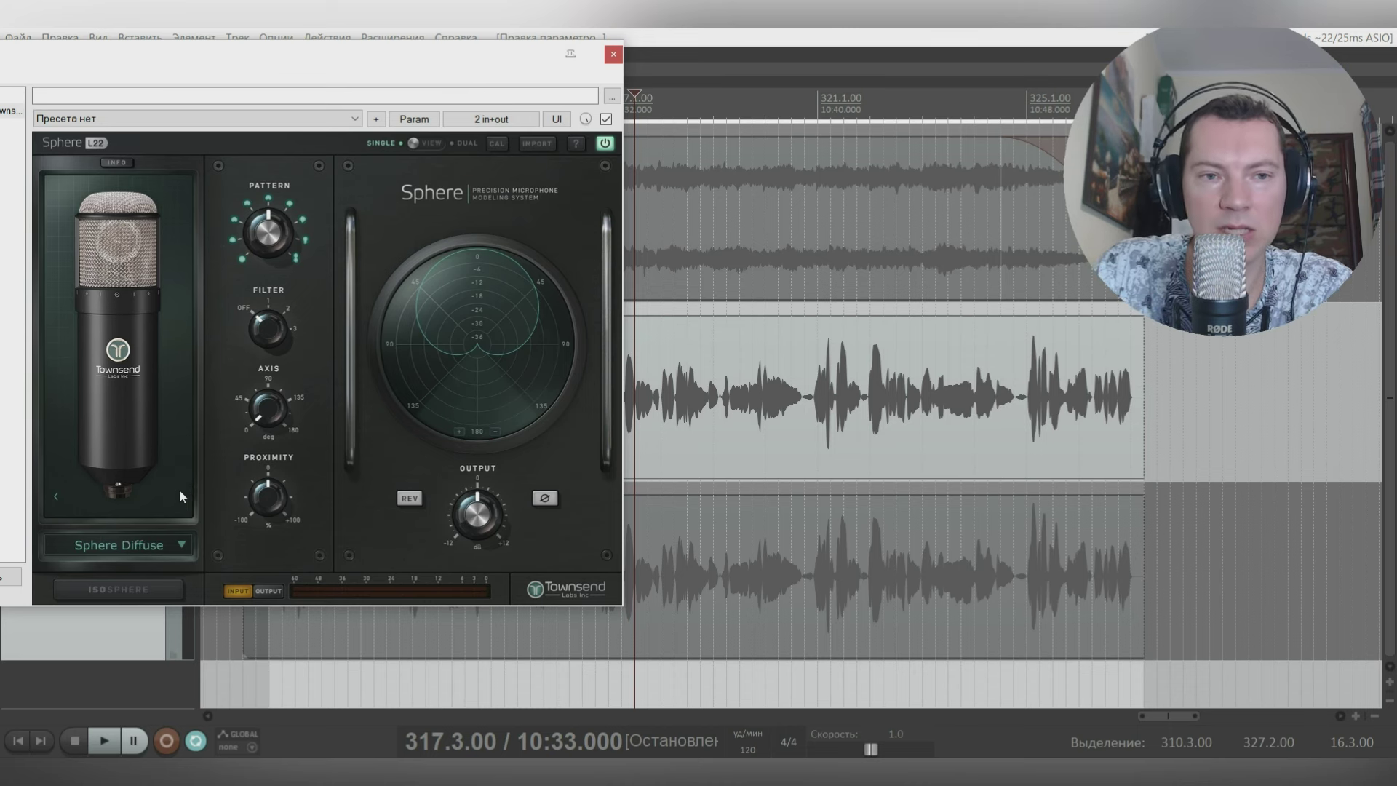
{"action": "left_click", "coordinate": [179, 494]}
{"action": "left_click", "coordinate": [177, 490]}
{"action": "key", "text": "space"}
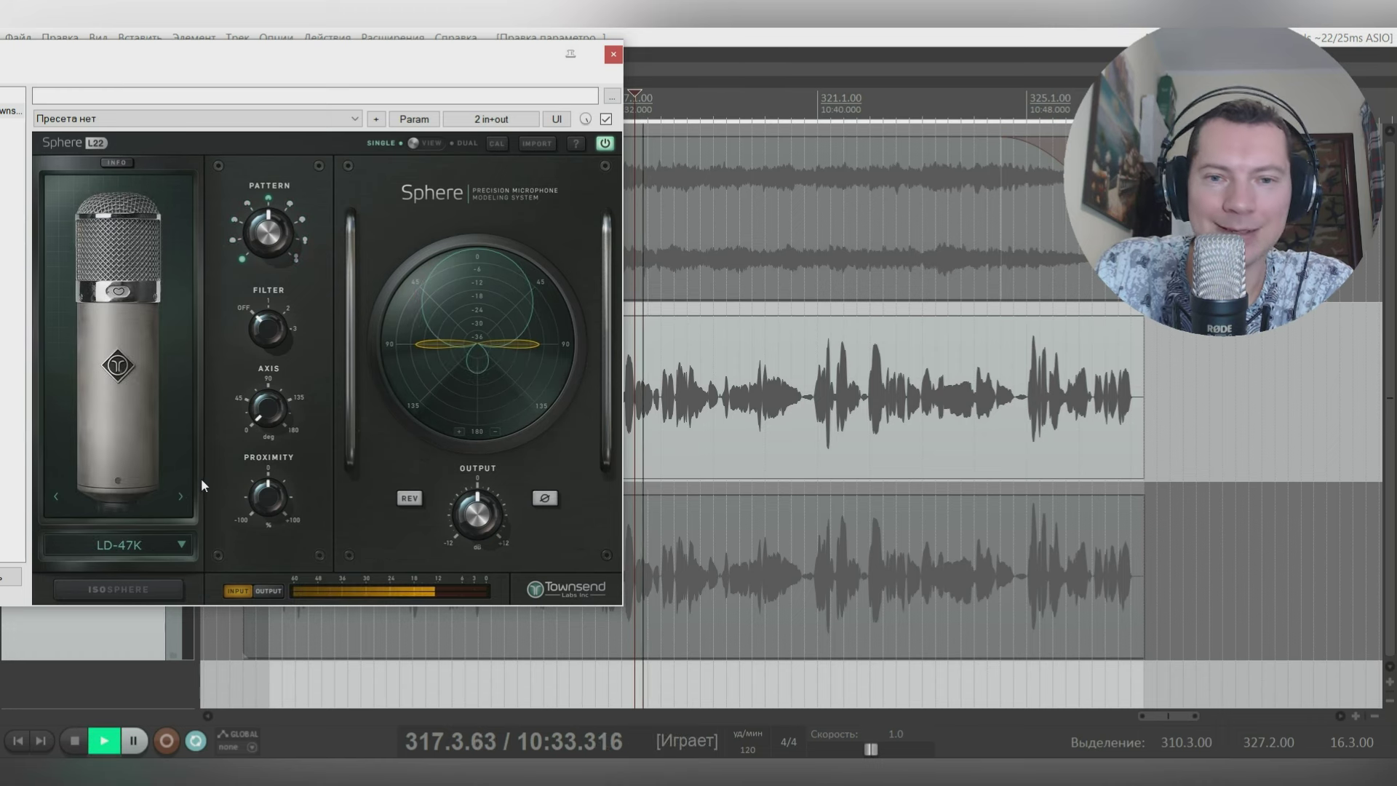
Step: Raise the LD-47K output level, dismiss the calibration warning, close the level calibration and stop playback
{"action": "left_click_drag", "start_coordinate": [480, 509], "coordinate": [473, 532]}
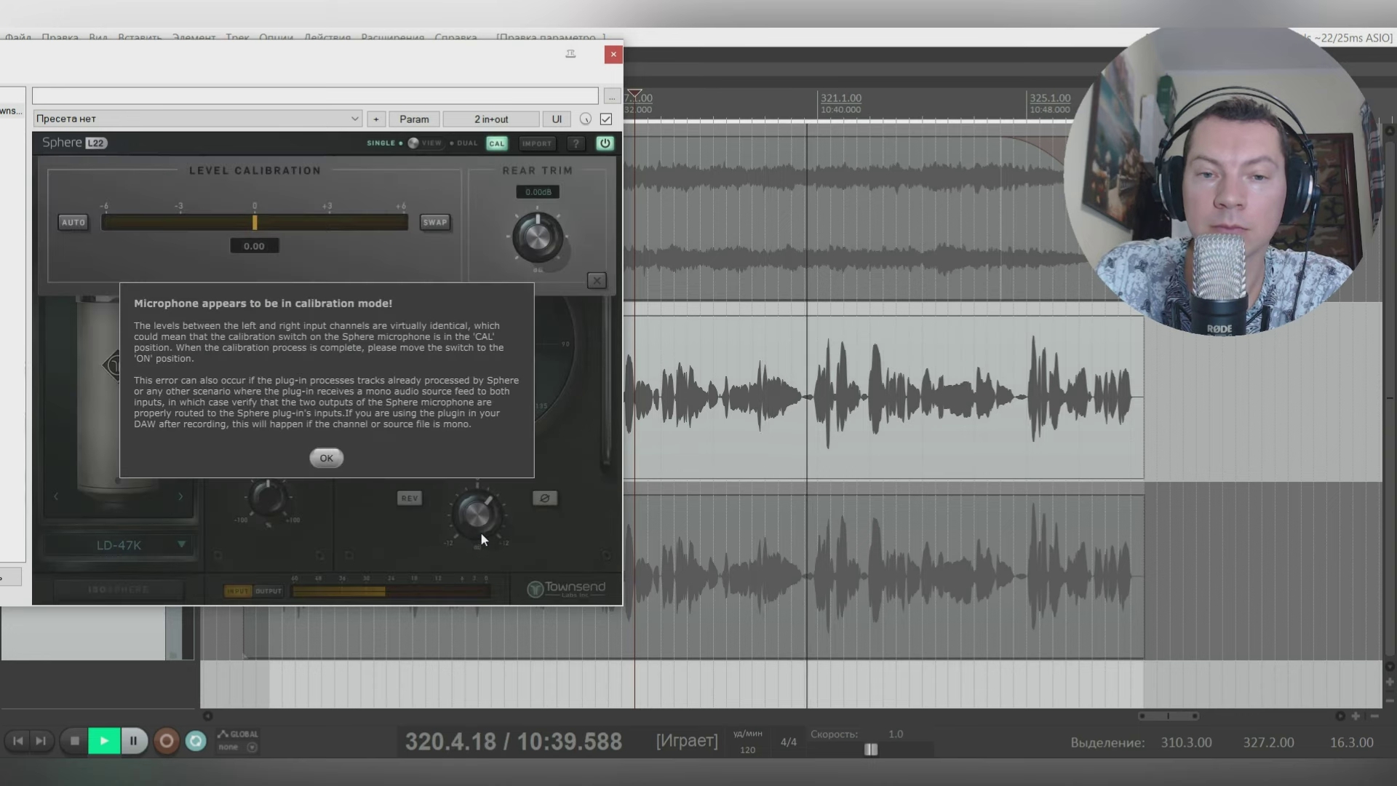
{"action": "left_click", "coordinate": [326, 457]}
{"action": "left_click", "coordinate": [496, 144]}
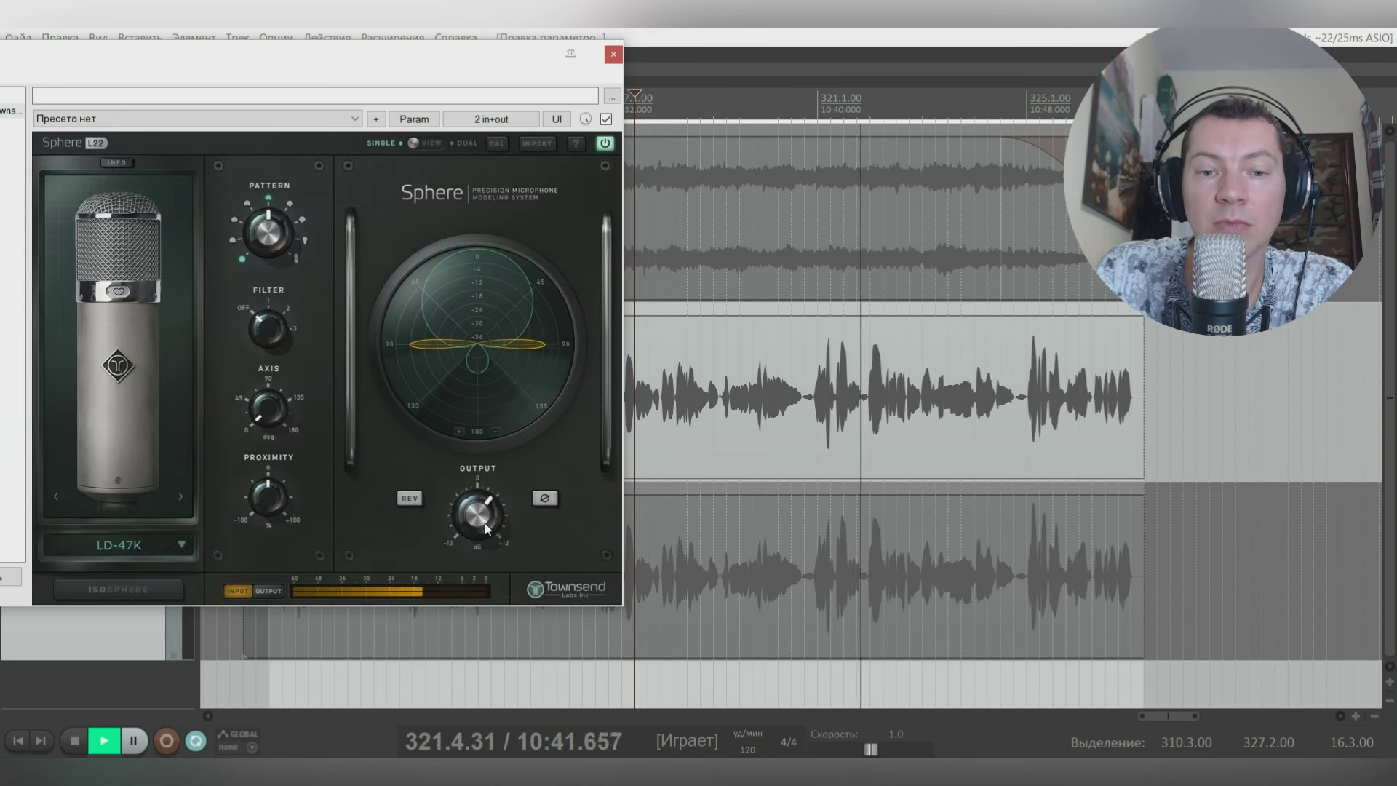
{"action": "key", "text": "space"}
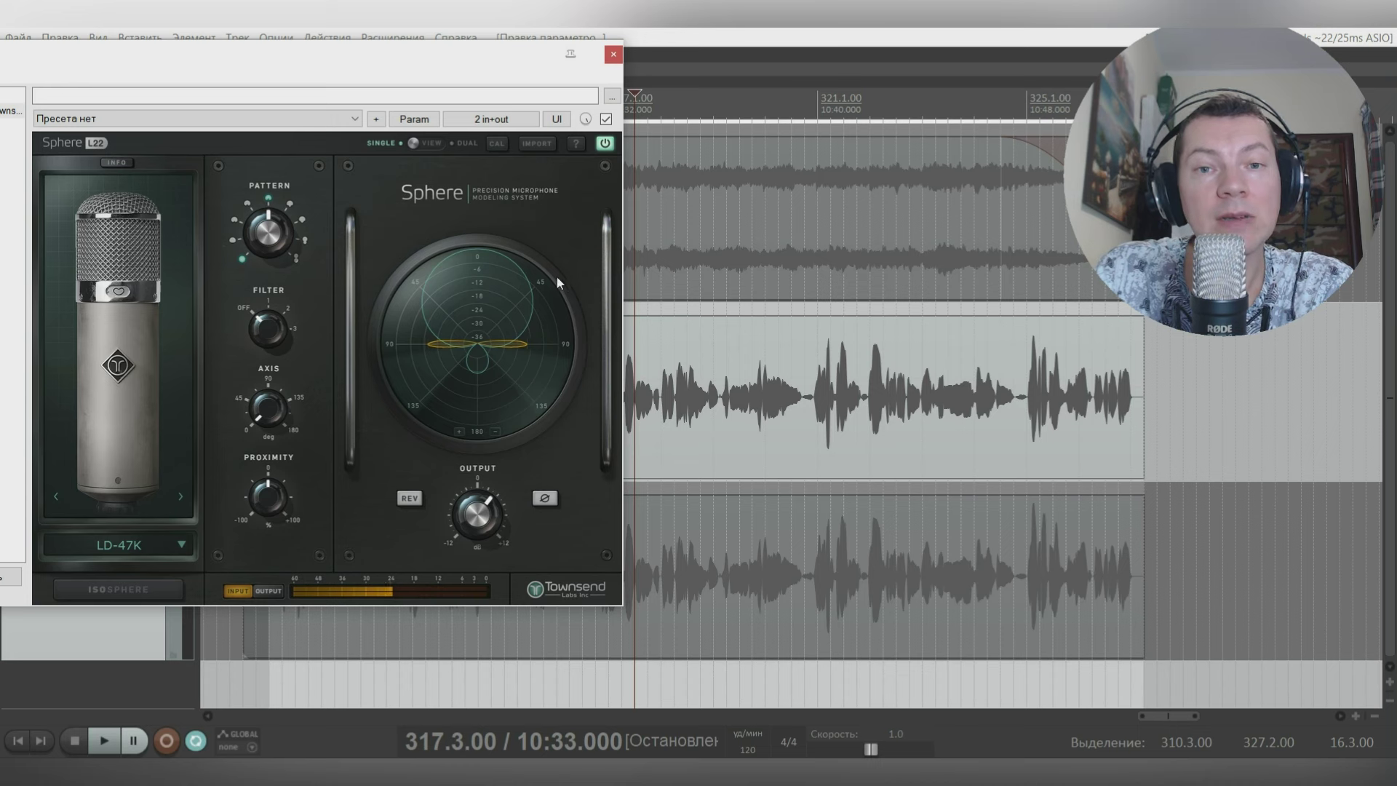
Step: Switch the microphone model to LD-49K and lower the output level slightly
{"action": "left_click", "coordinate": [181, 496]}
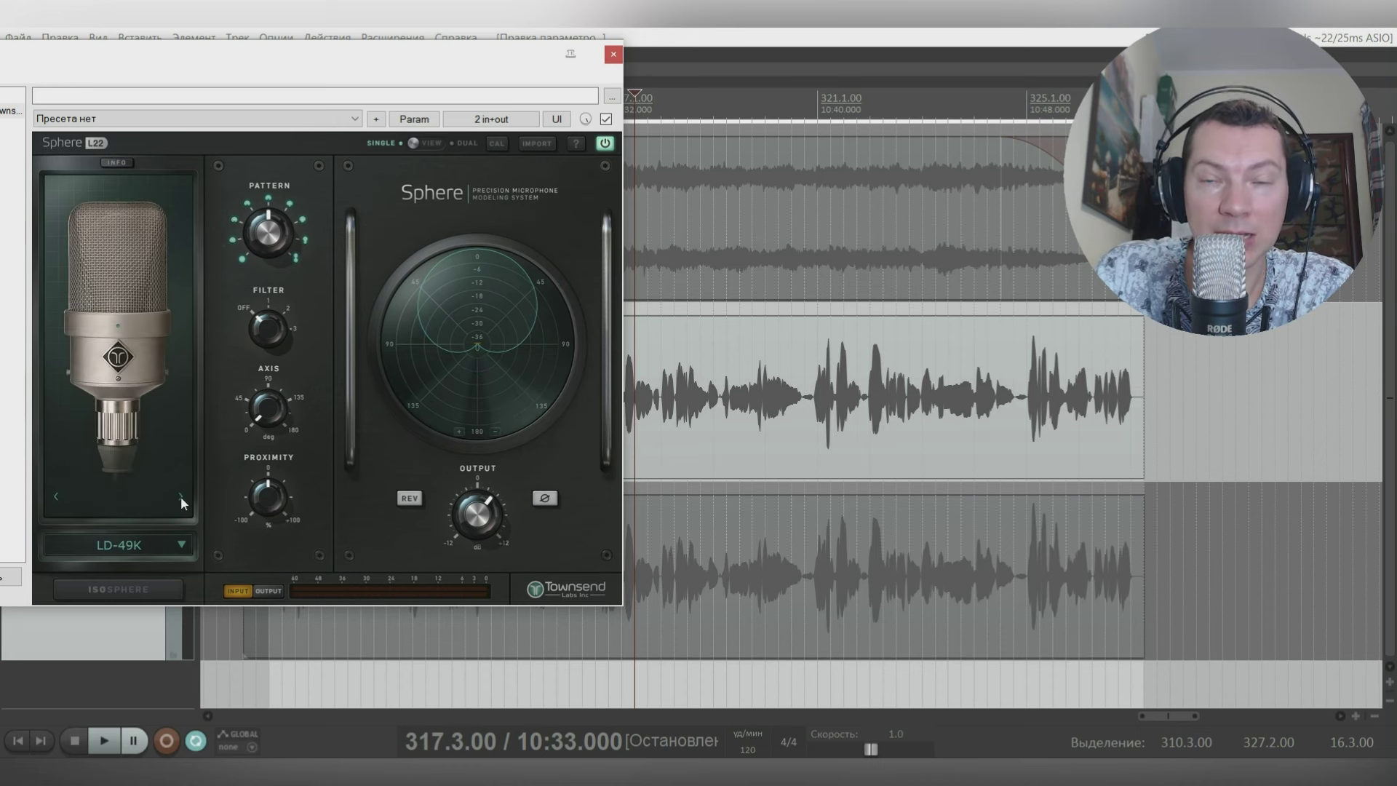
{"action": "left_click_drag", "start_coordinate": [469, 518], "coordinate": [465, 530]}
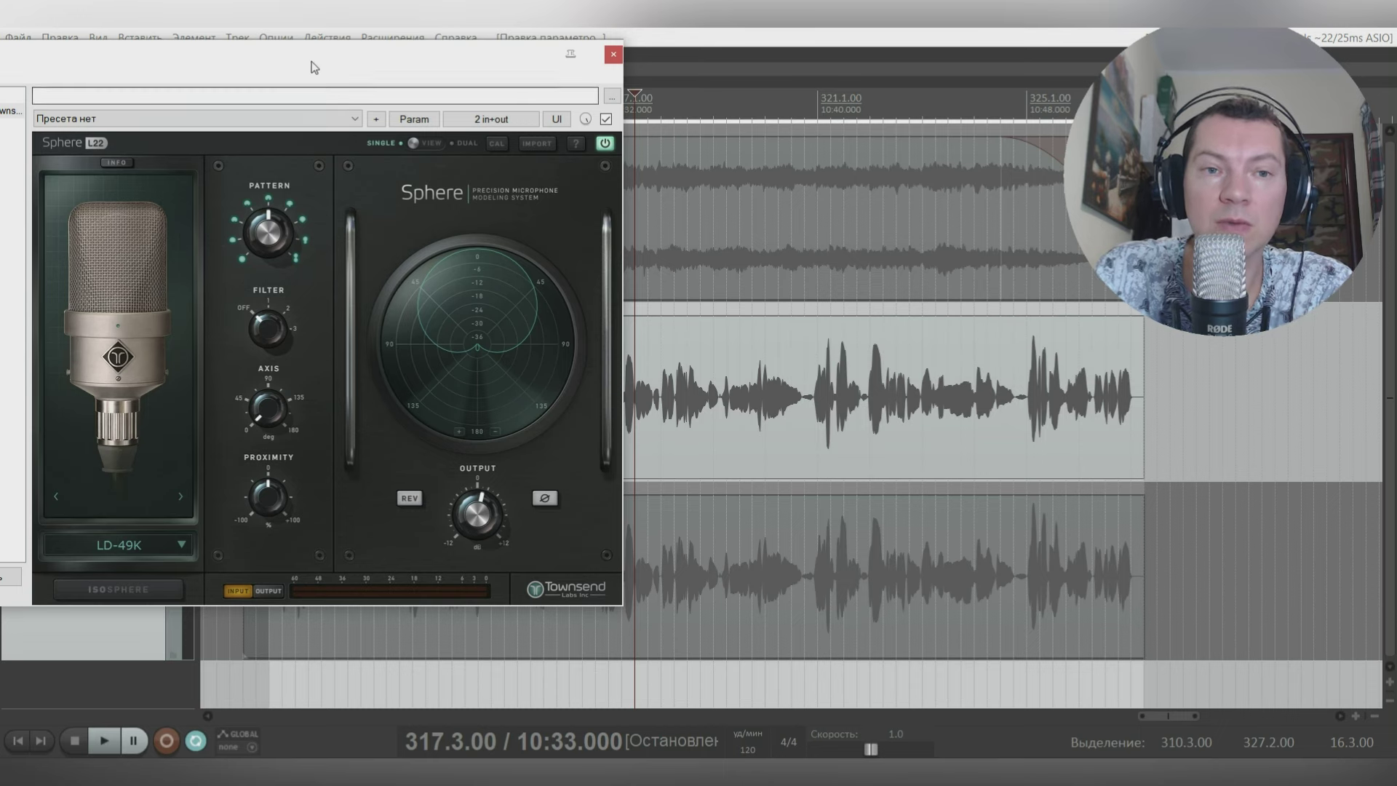
Step: Play the vocal with the LD-49K model, dismiss the calibration warning, stop playback and close the level calibration
{"action": "left_click_drag", "start_coordinate": [317, 64], "coordinate": [324, 63]}
{"action": "key", "text": "space"}
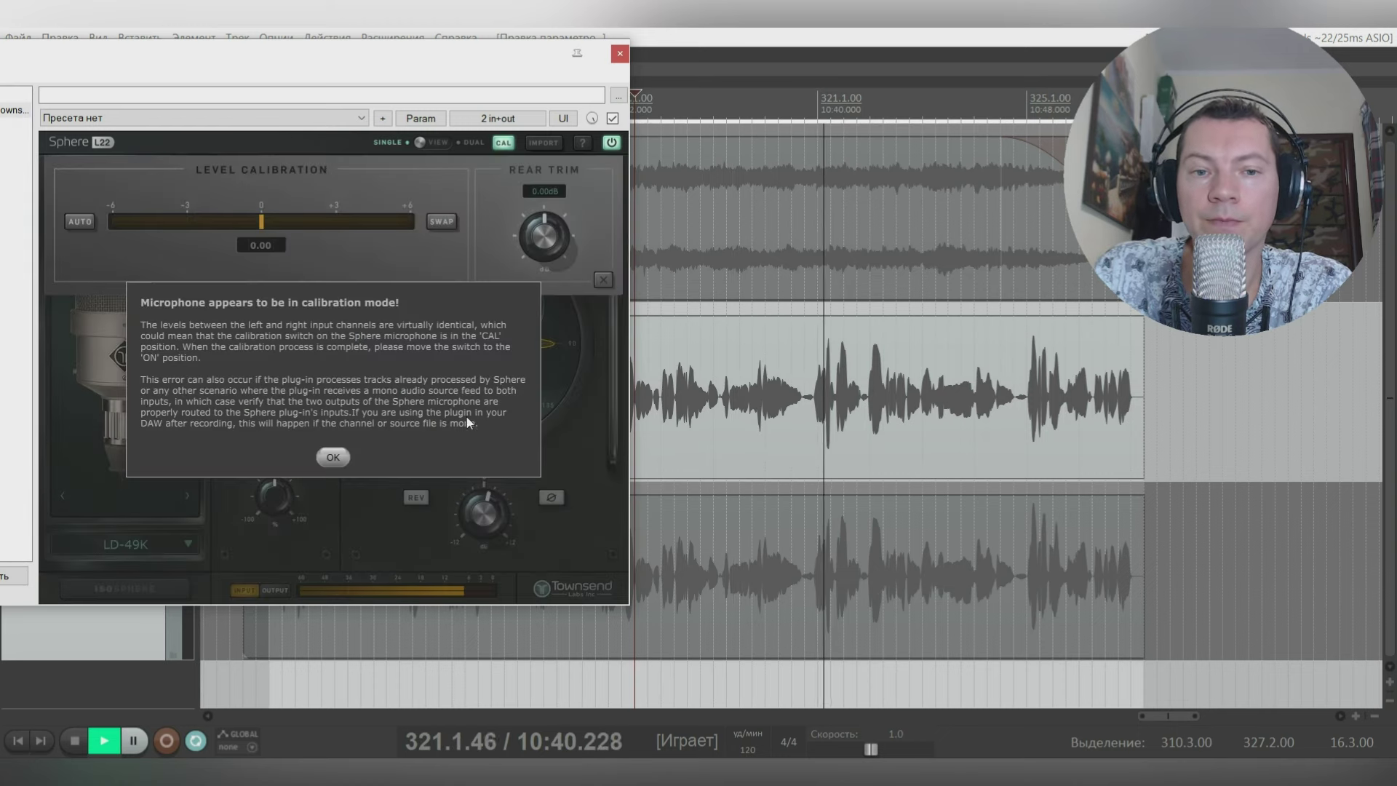
{"action": "left_click", "coordinate": [243, 455]}
{"action": "key", "text": "space"}
{"action": "left_click", "coordinate": [604, 280]}
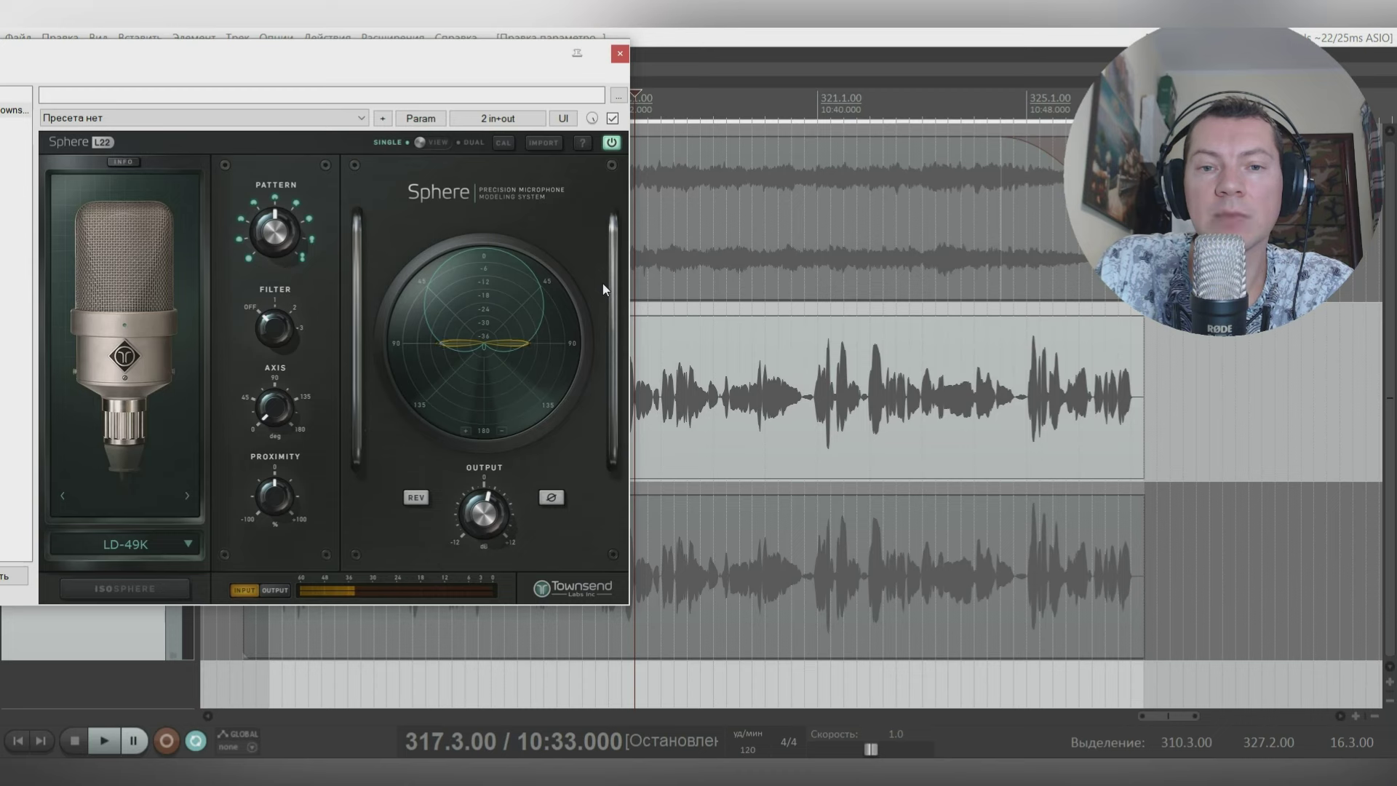
Step: Switch the microphone model to LD-67 and audition the vocal, closing the calibration warning and level calibration before stopping playback
{"action": "left_click", "coordinate": [186, 495]}
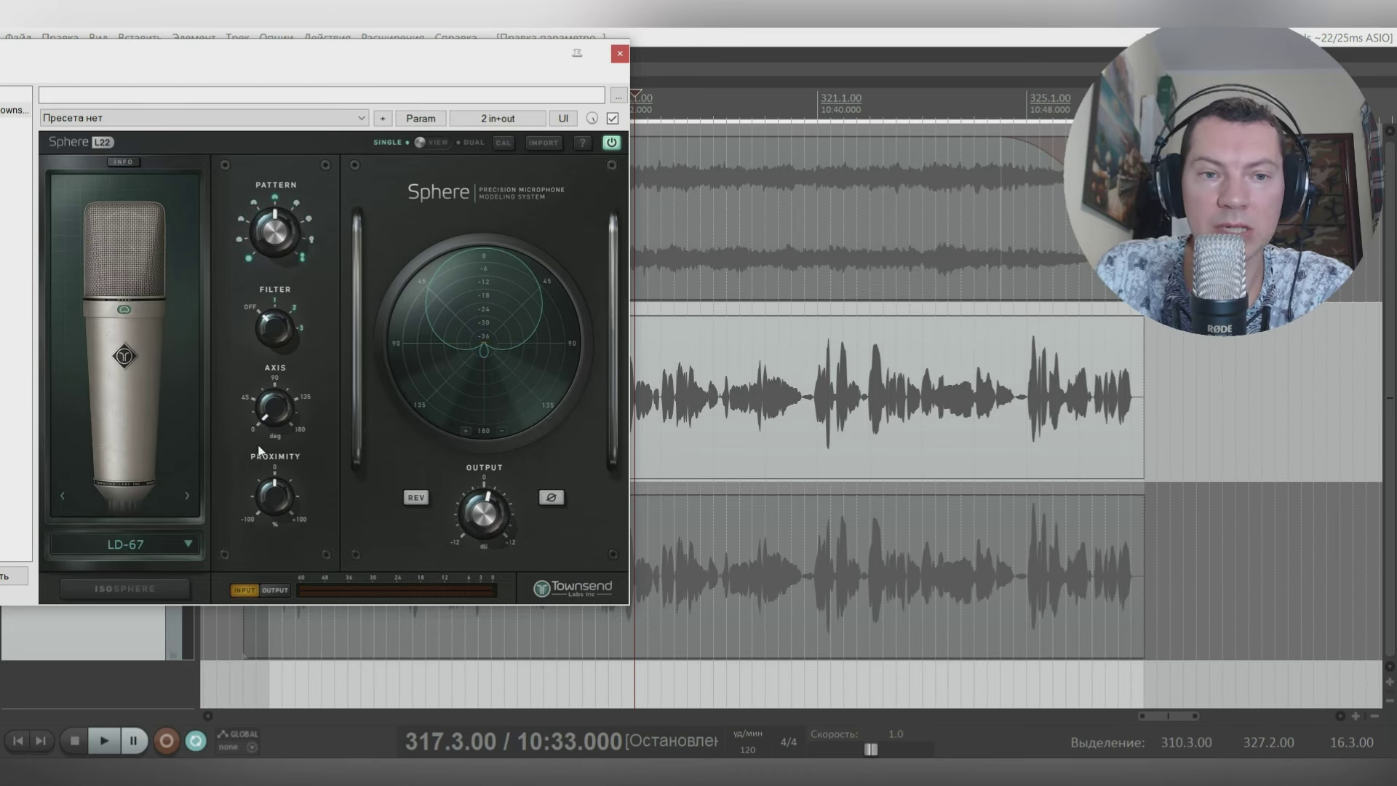
{"action": "key", "text": "space"}
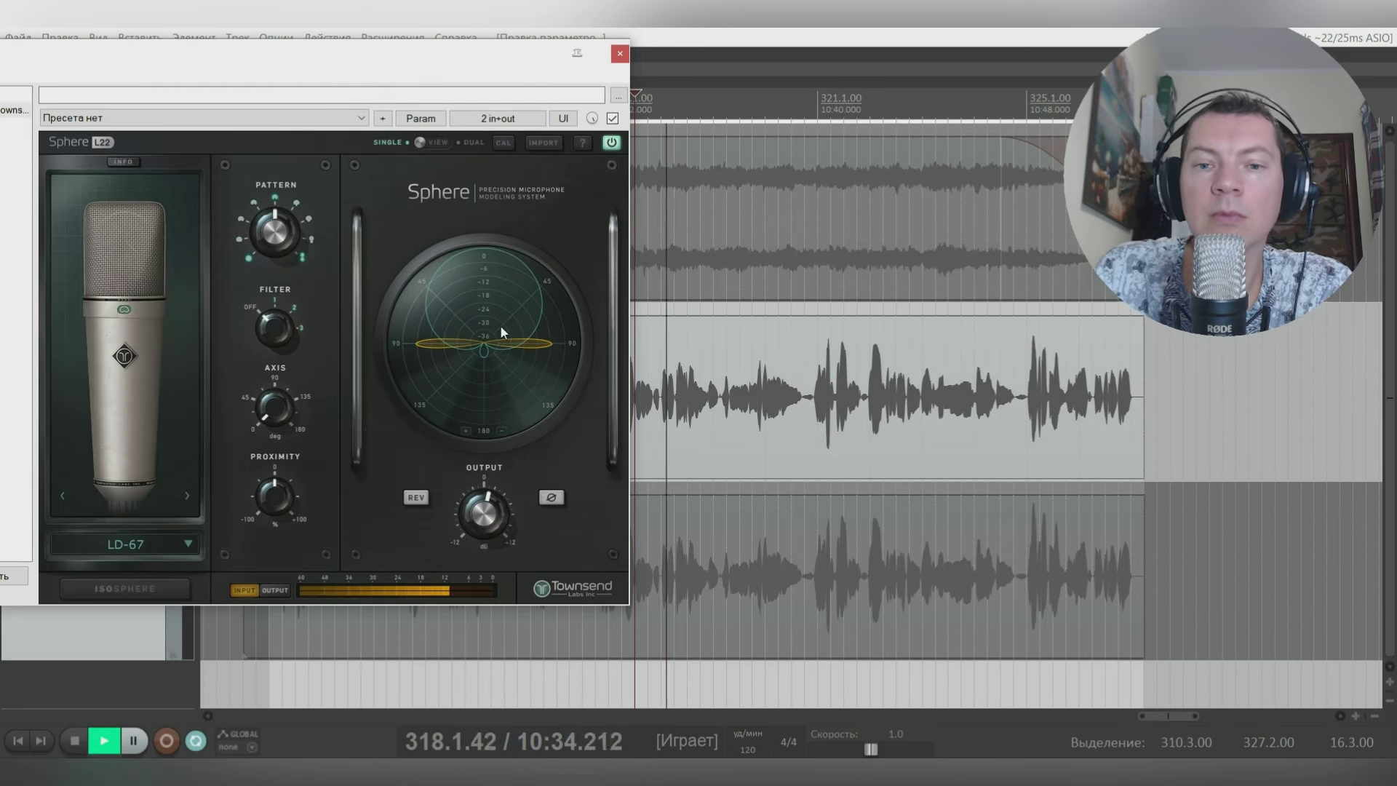
{"action": "left_click_drag", "start_coordinate": [422, 59], "coordinate": [430, 42]}
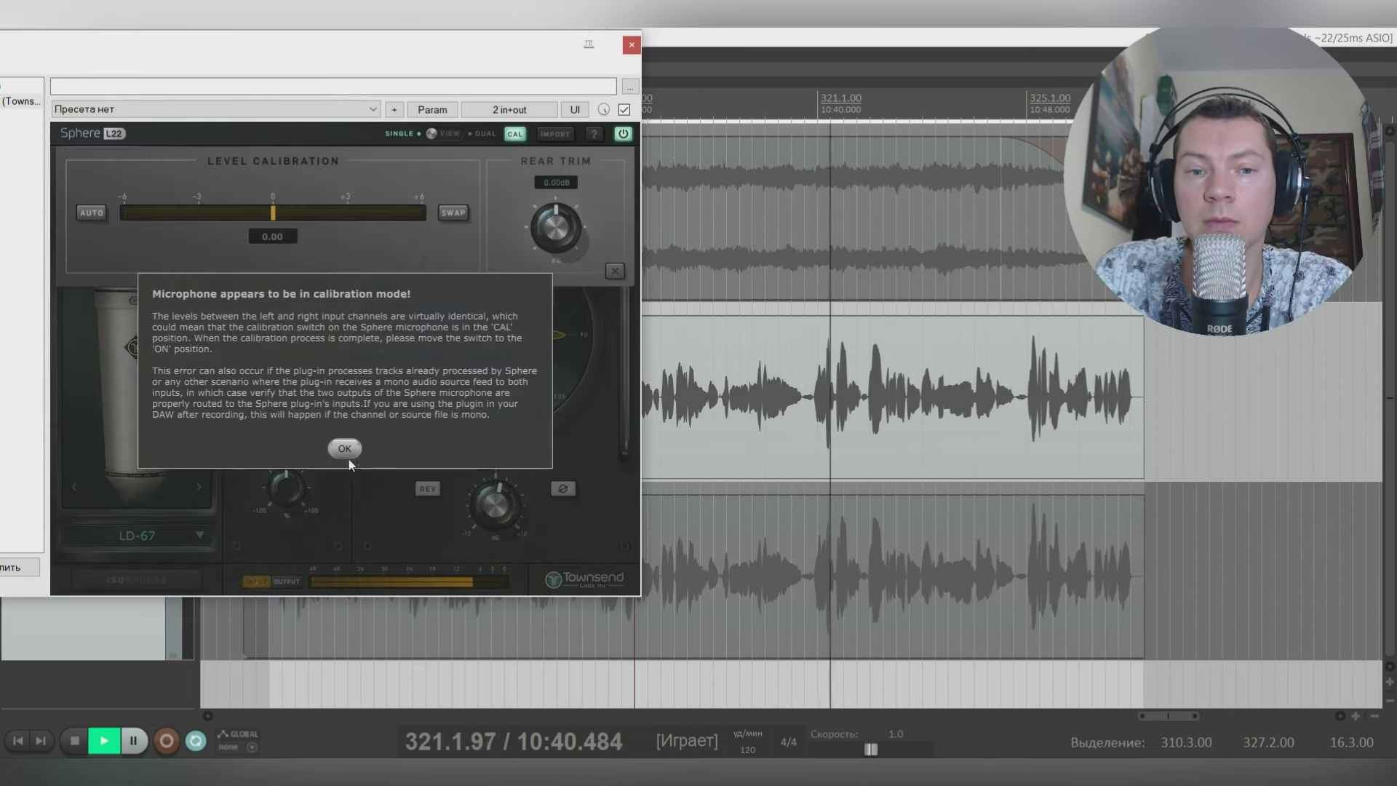
{"action": "left_click", "coordinate": [345, 447]}
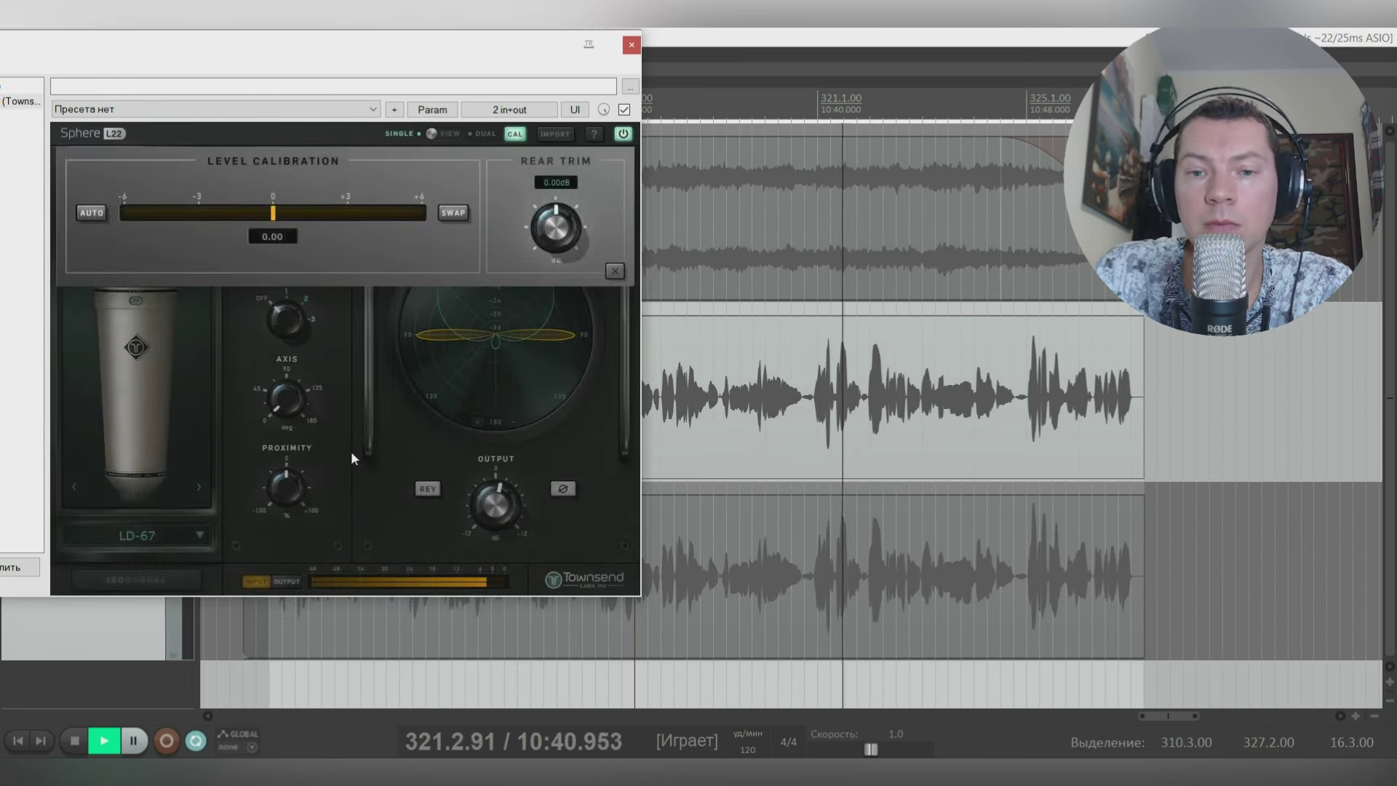
{"action": "left_click", "coordinate": [620, 274]}
{"action": "key", "text": "space"}
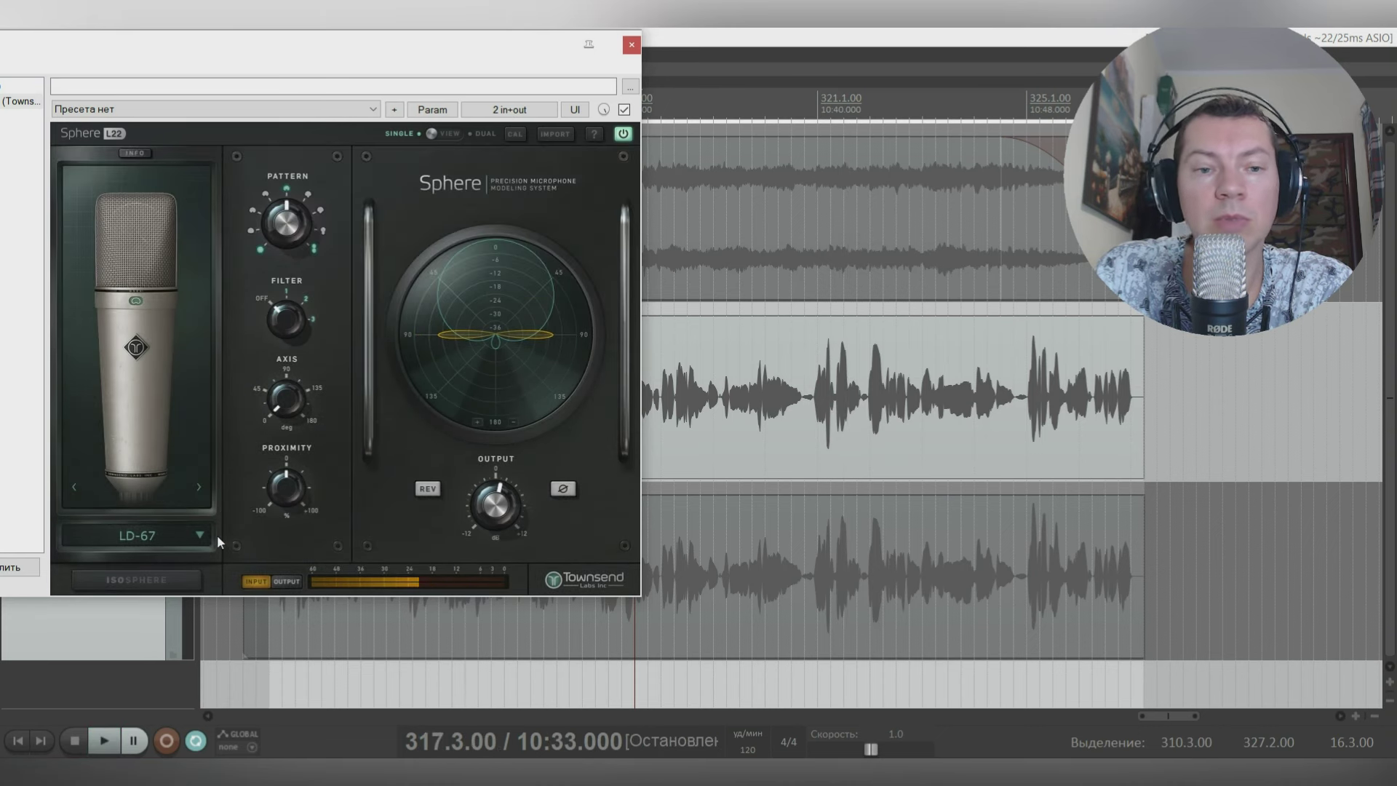
Step: Switch the microphone model to LD-67 NOS and play the vocal from 321.1.00
{"action": "left_click", "coordinate": [200, 491]}
{"action": "left_click", "coordinate": [202, 492]}
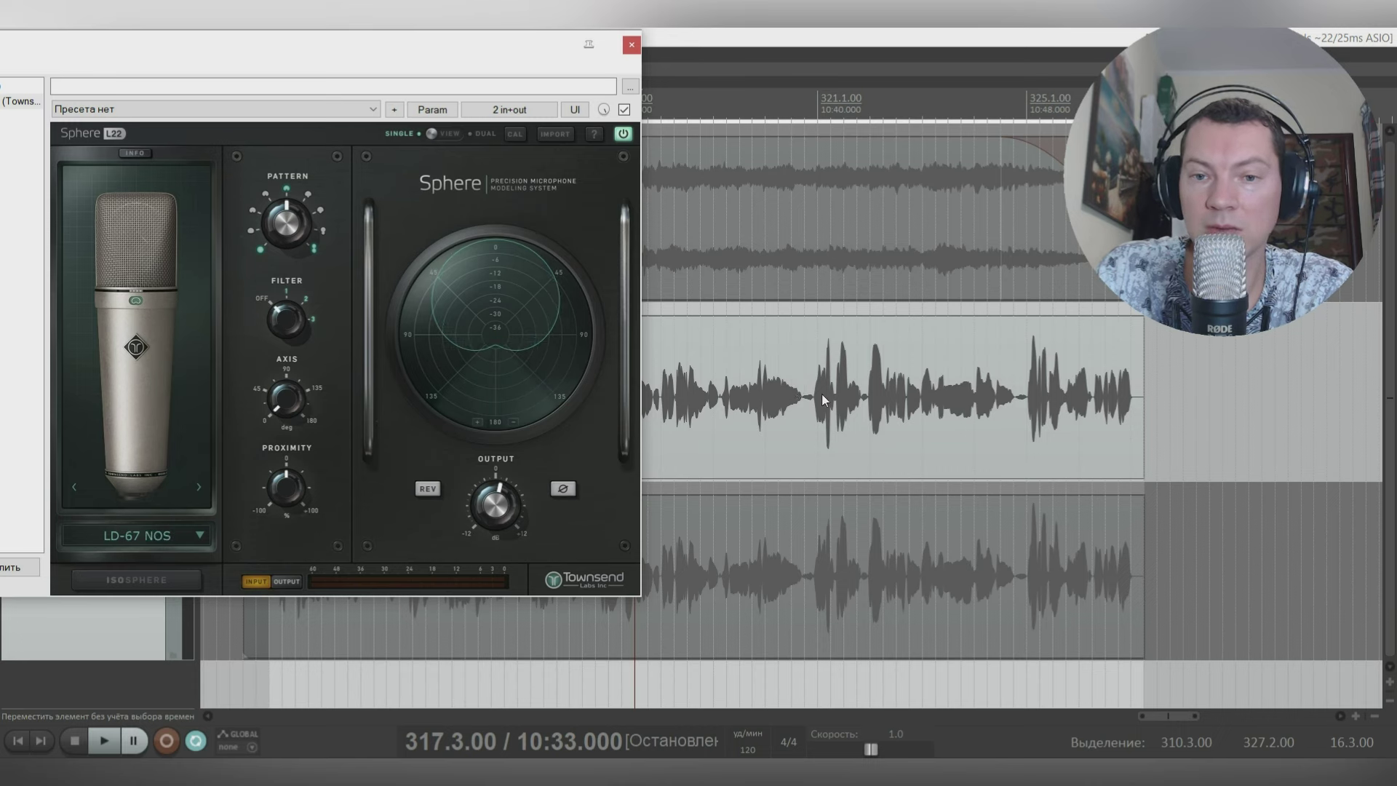
{"action": "left_click", "coordinate": [823, 399]}
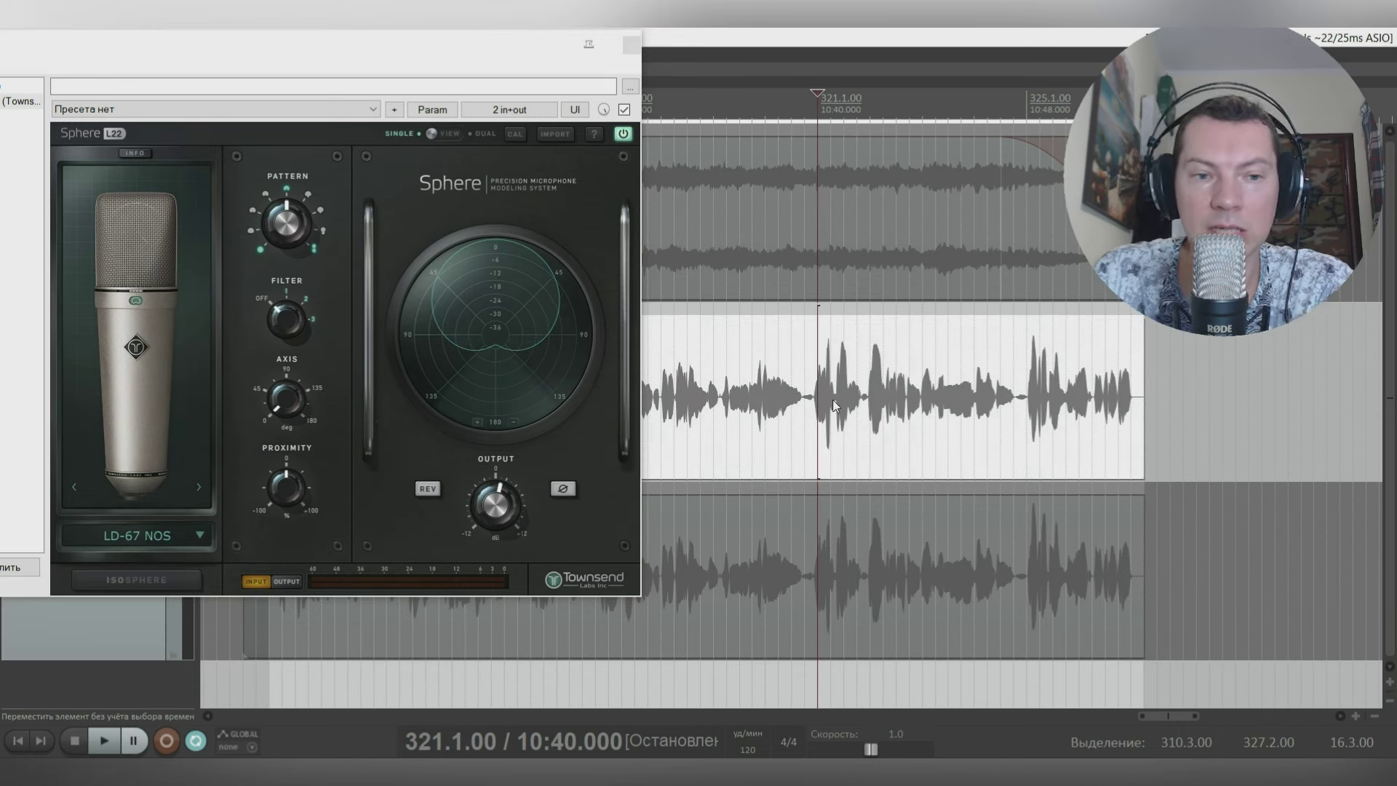
{"action": "key", "text": "space"}
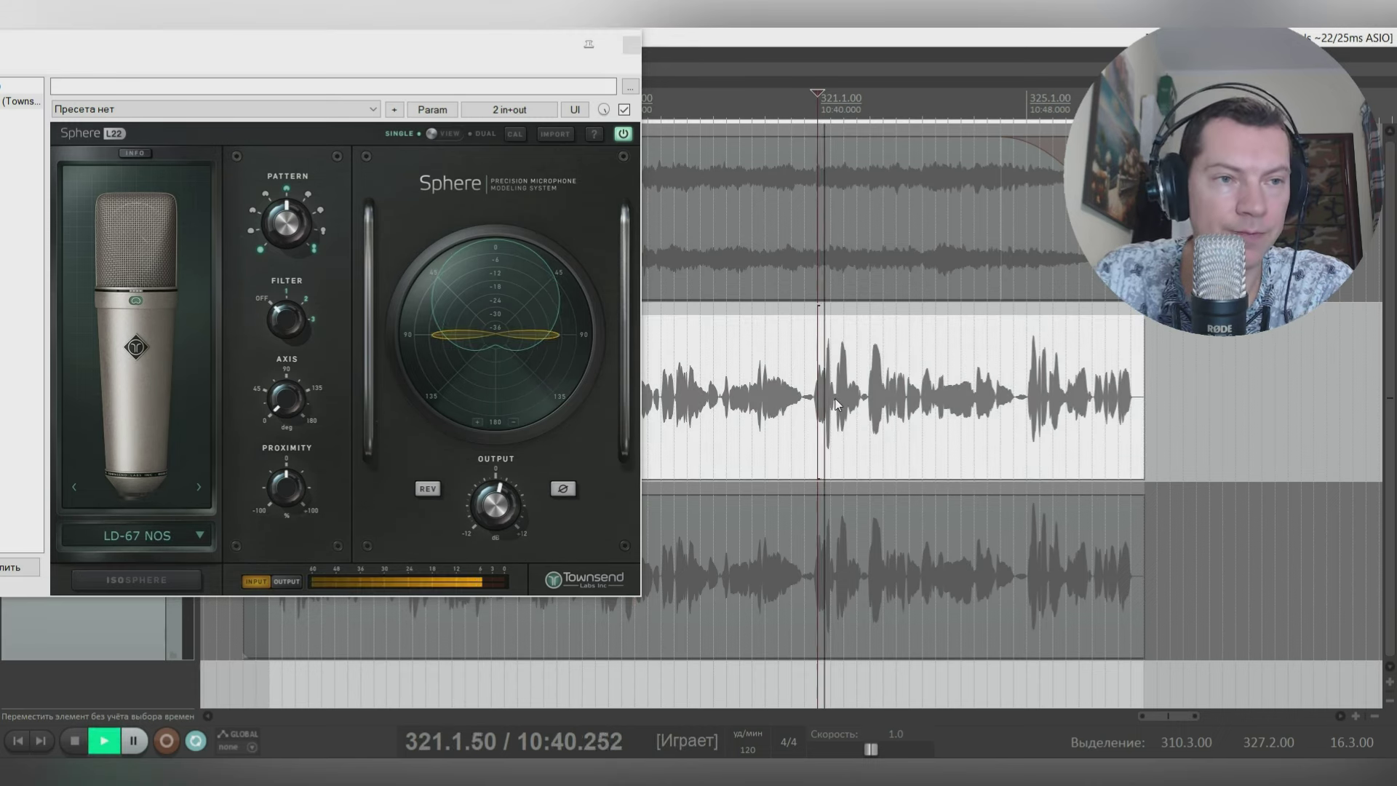
Step: Audition the LD-87 Vintage and LD-87 Modern models during playback, dismiss the calibration warning and stop playback
{"action": "left_click", "coordinate": [200, 487]}
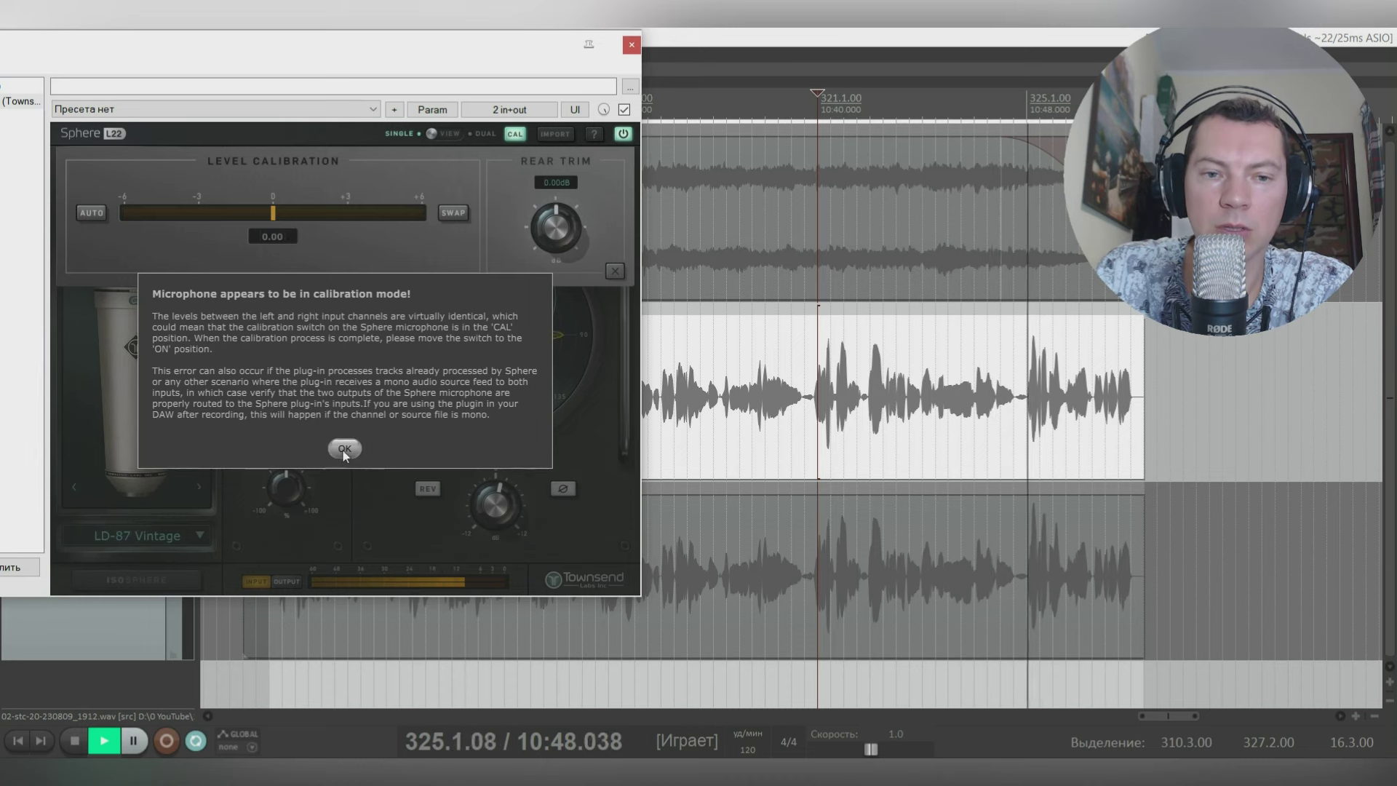
{"action": "left_click", "coordinate": [344, 449]}
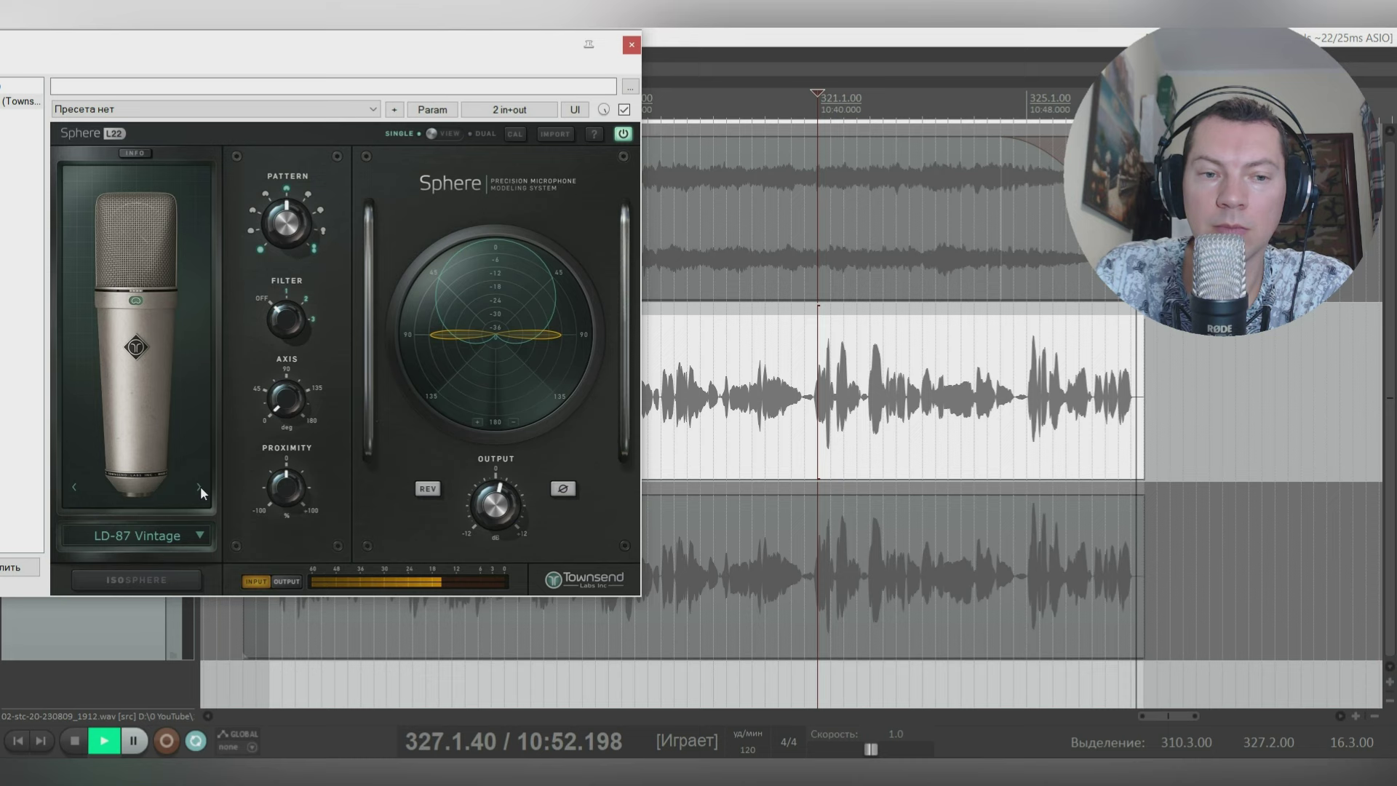
{"action": "left_click", "coordinate": [199, 486]}
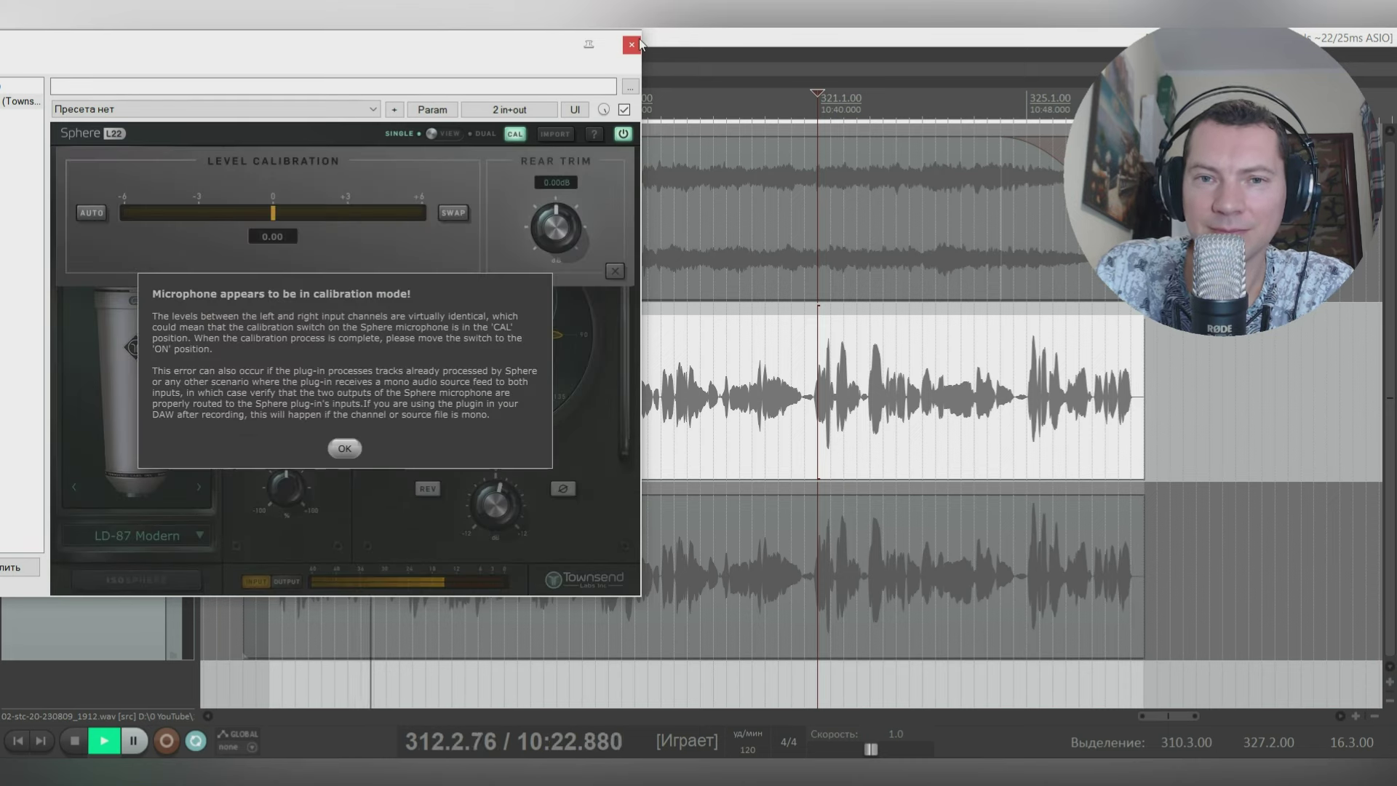
{"action": "key", "text": "space"}
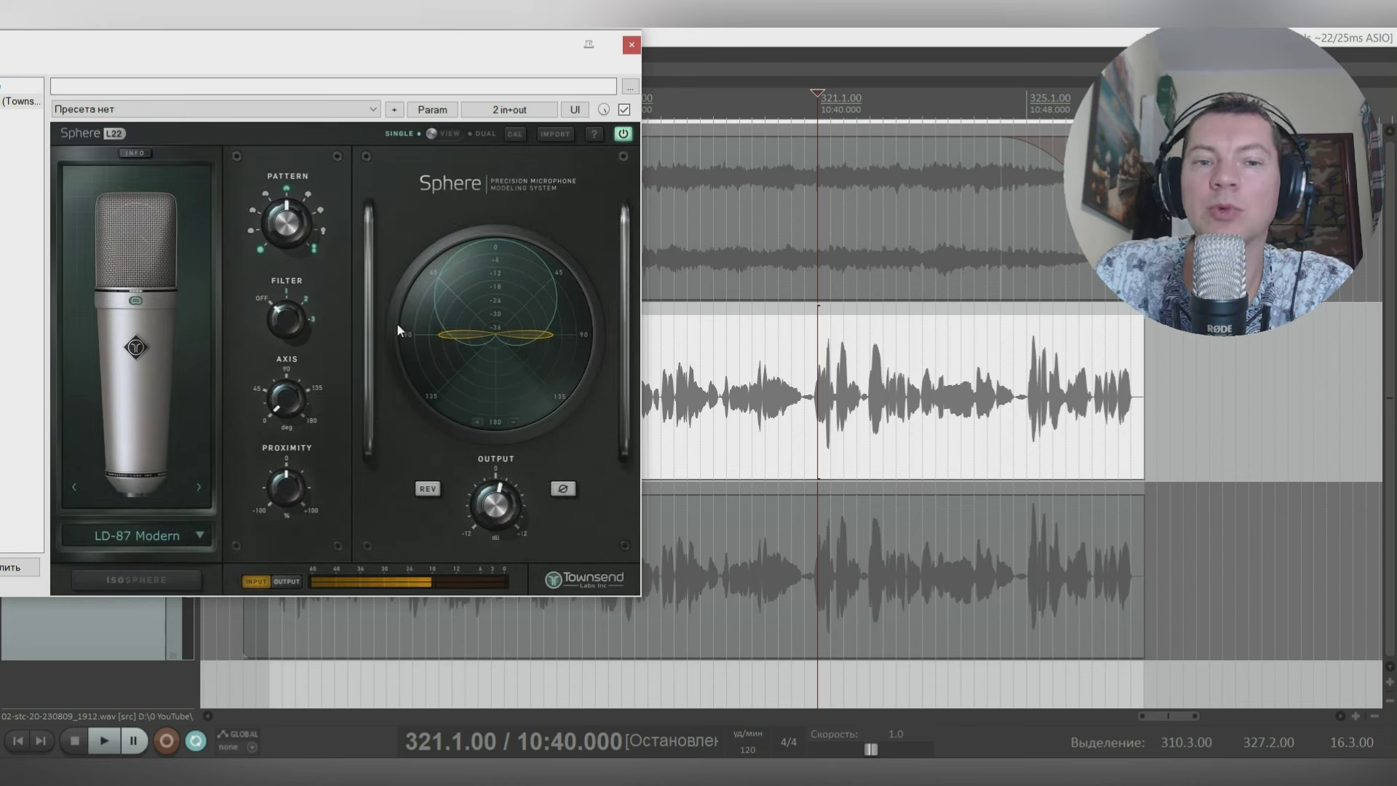
Step: Advance the microphone model through LD-87 TK to LD-12 and play the vocal with it
{"action": "left_click", "coordinate": [198, 488]}
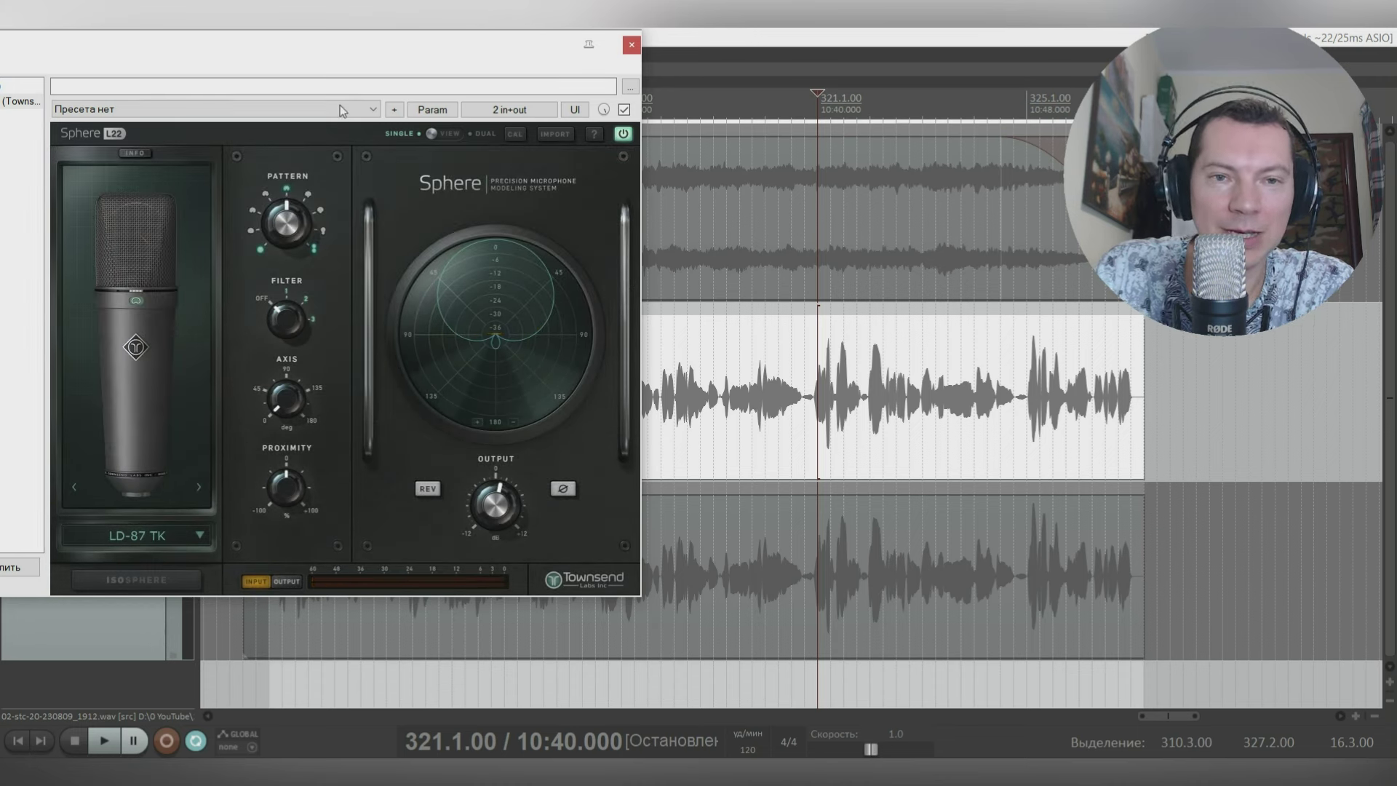
{"action": "left_click", "coordinate": [200, 487]}
{"action": "left_click_drag", "start_coordinate": [468, 58], "coordinate": [450, 57]}
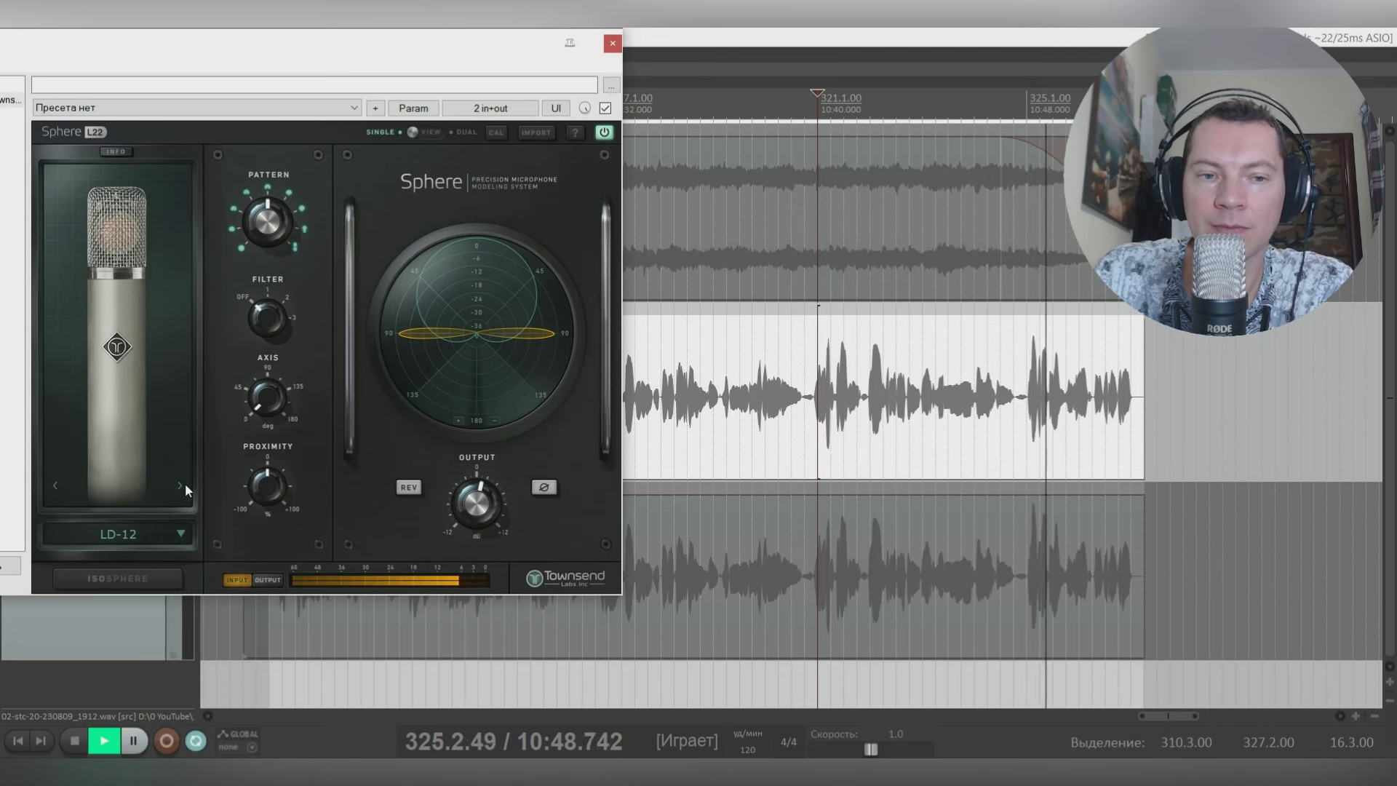
Step: Switch the microphone model to LD-251, stop playback and restart the vocal from 314.4.00 with the FX window repositioned
{"action": "left_click", "coordinate": [182, 484]}
{"action": "left_click_drag", "start_coordinate": [465, 51], "coordinate": [239, 53]}
{"action": "key", "text": "space"}
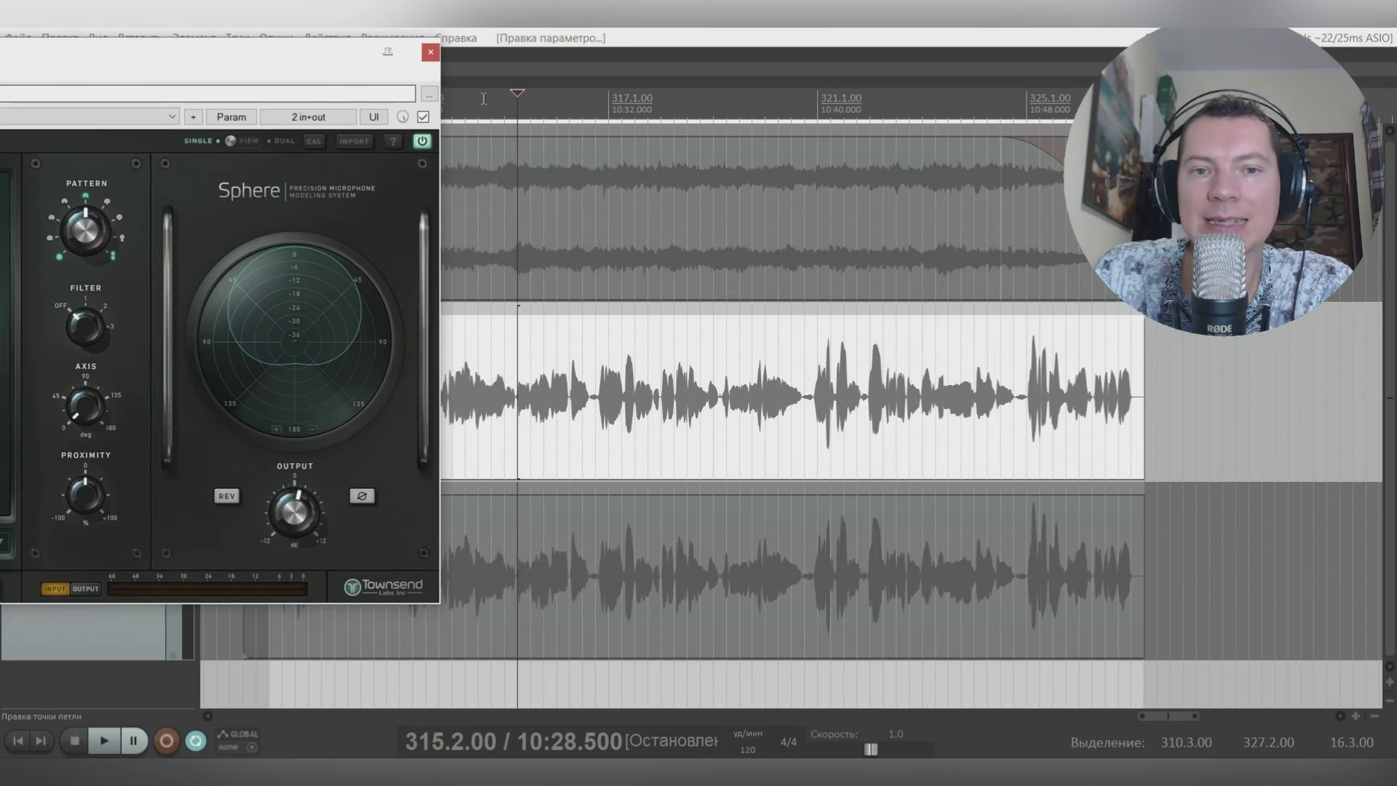
{"action": "left_click", "coordinate": [492, 94]}
{"action": "left_click_drag", "start_coordinate": [315, 52], "coordinate": [445, 54]}
{"action": "key", "text": "space"}
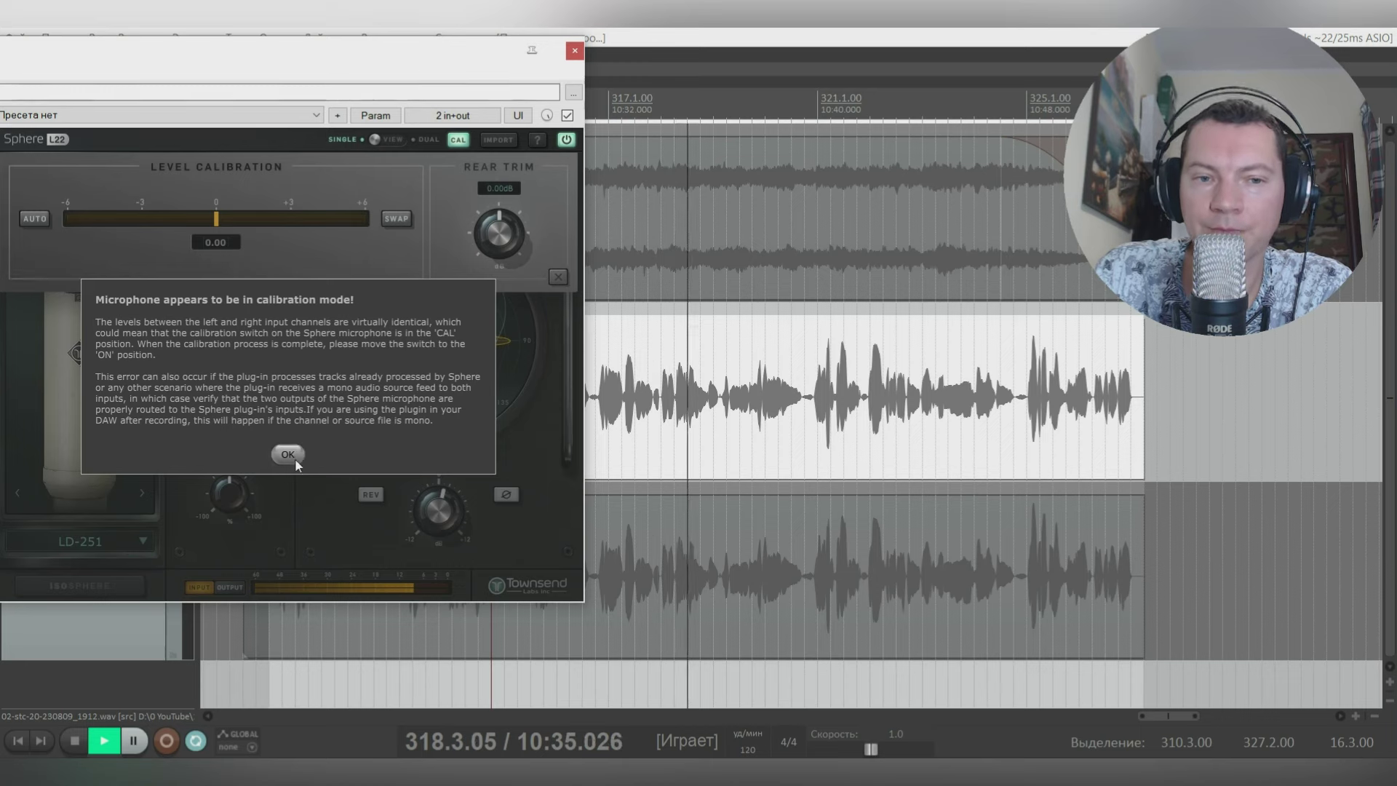
Step: Dismiss the calibration warning for LD-251, close the level calibration and stop playback
{"action": "left_click", "coordinate": [295, 460]}
{"action": "left_click", "coordinate": [558, 277]}
{"action": "key", "text": "space"}
{"action": "left_click_drag", "start_coordinate": [352, 44], "coordinate": [370, 43]}
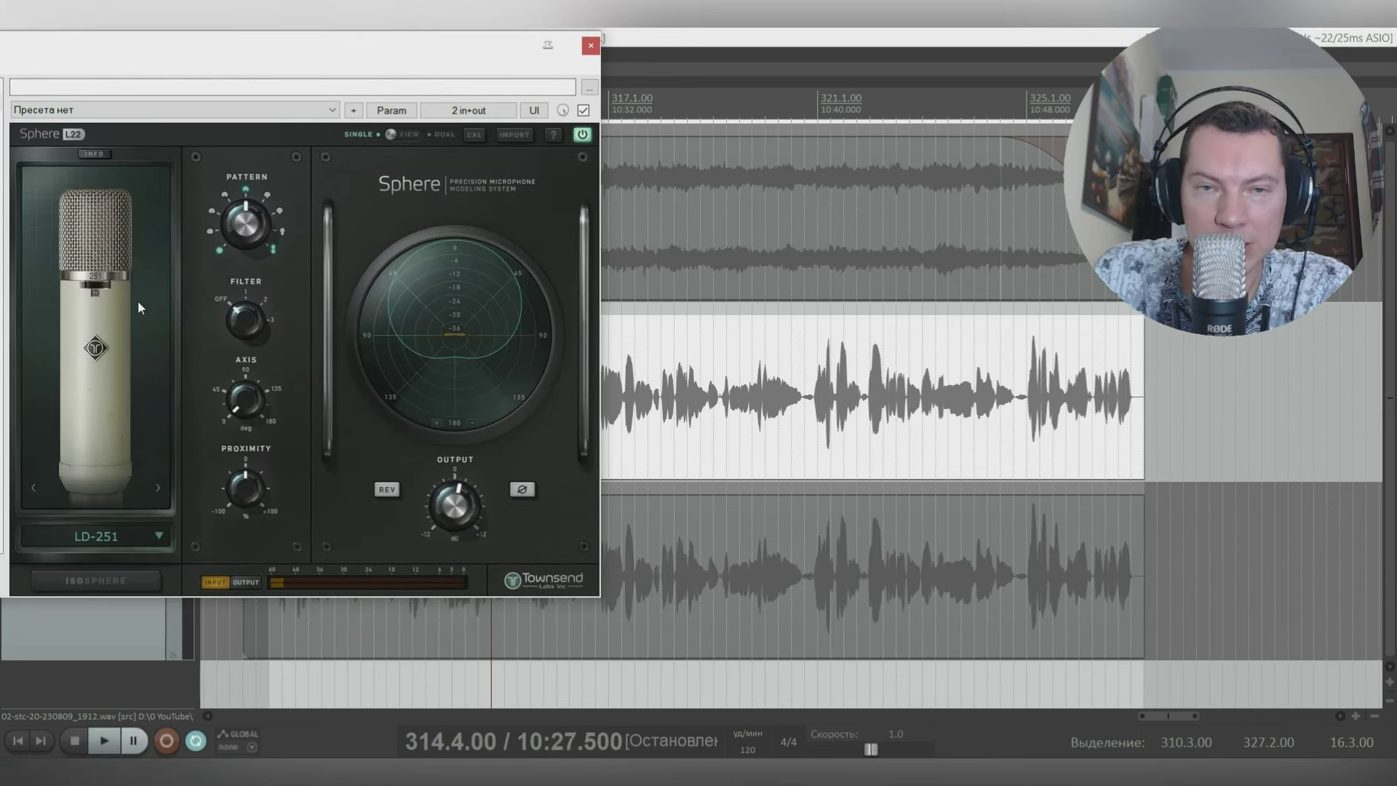
Step: Switch the microphone model to LD-800 and play the vocal from 314.4.00
{"action": "left_click", "coordinate": [157, 484]}
{"action": "left_click_drag", "start_coordinate": [261, 59], "coordinate": [242, 59]}
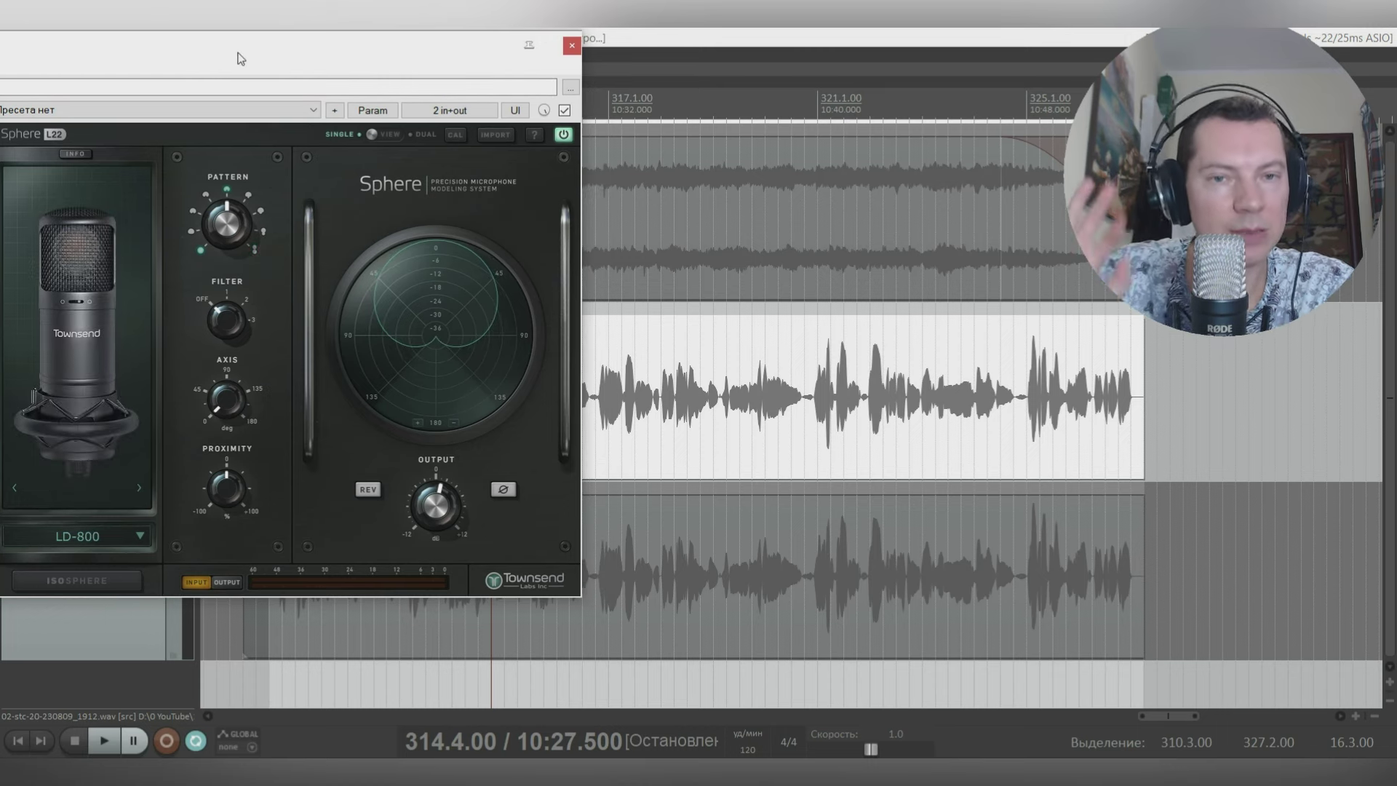
{"action": "key", "text": "space"}
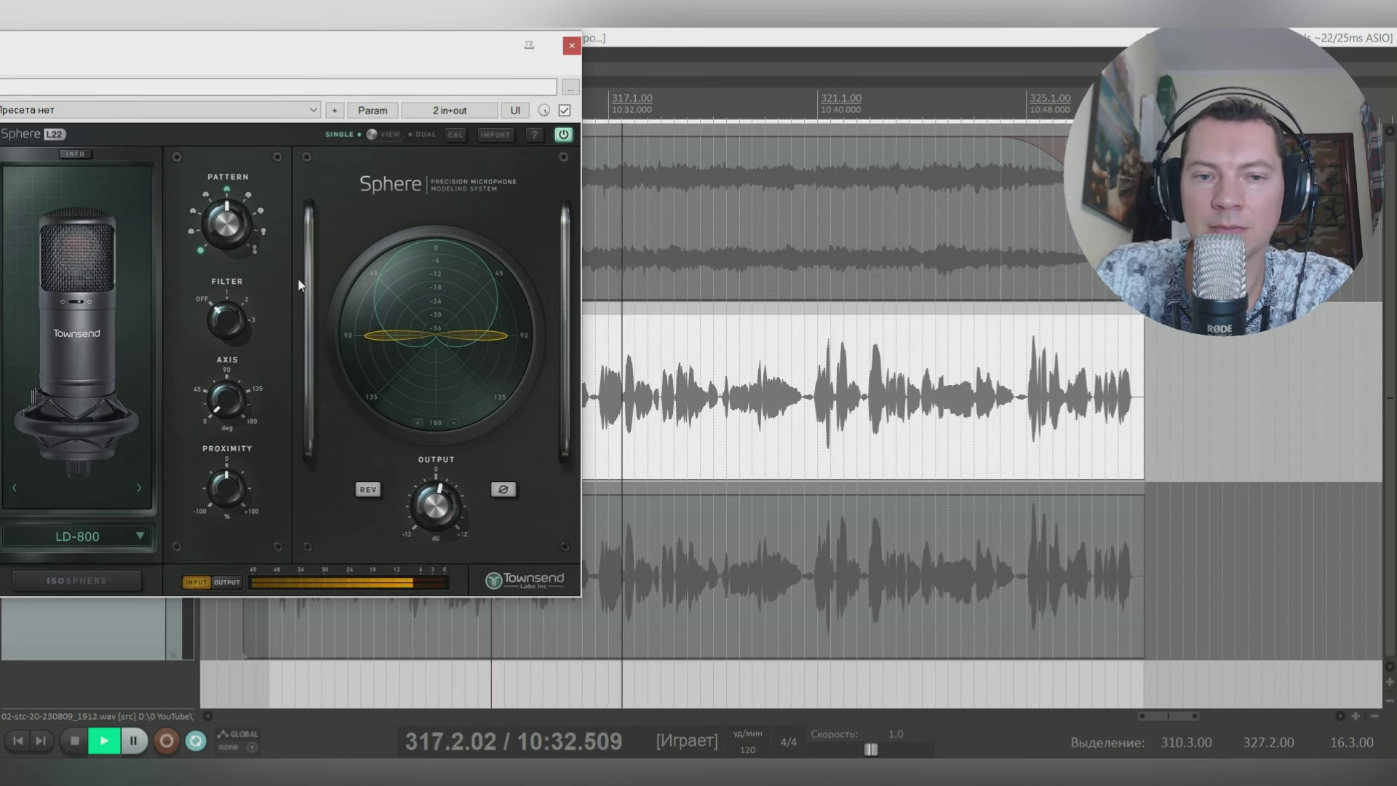
Step: Compare LD-251 against LD-800 during playback, dismissing the calibration warning, and stop playback on LD-800
{"action": "left_click", "coordinate": [19, 486]}
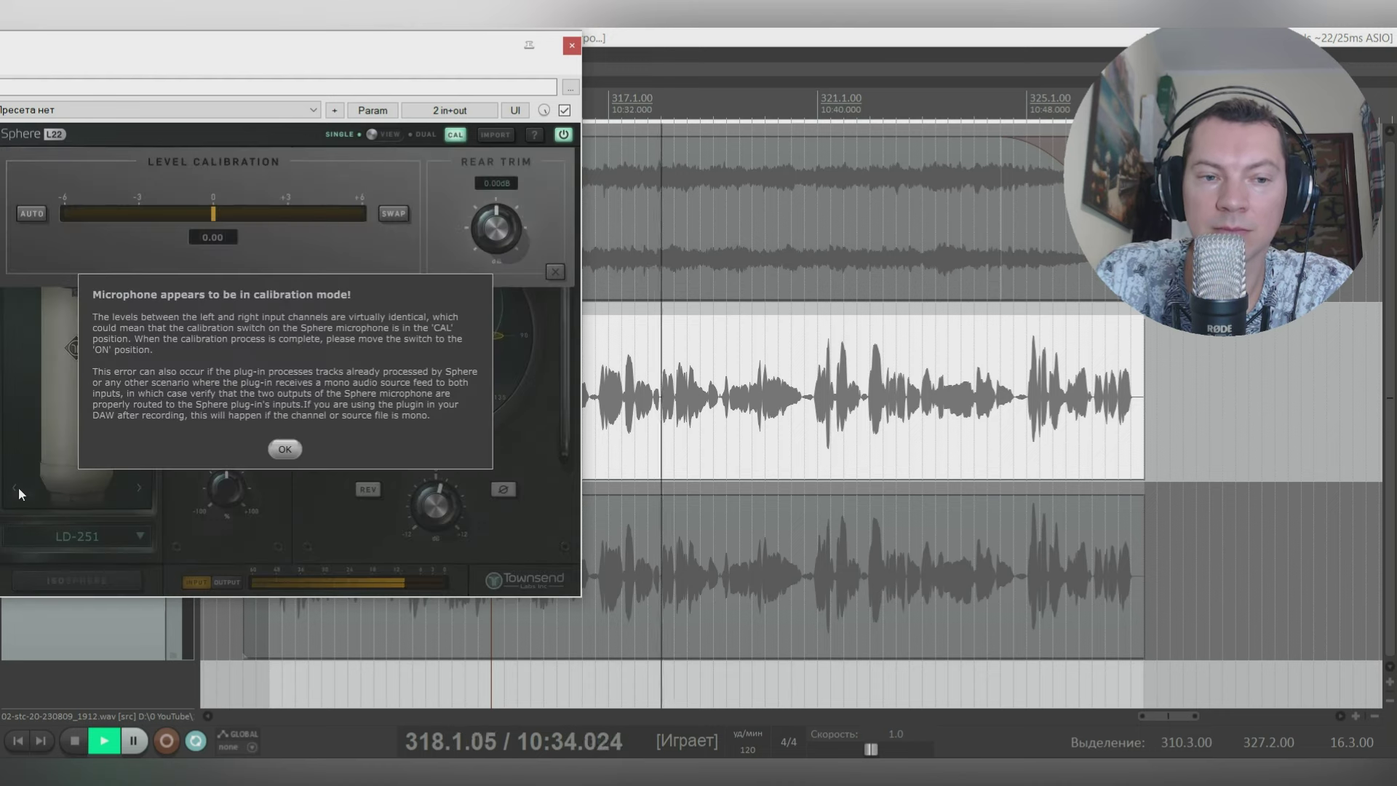
{"action": "left_click", "coordinate": [283, 447]}
{"action": "left_click", "coordinate": [147, 480]}
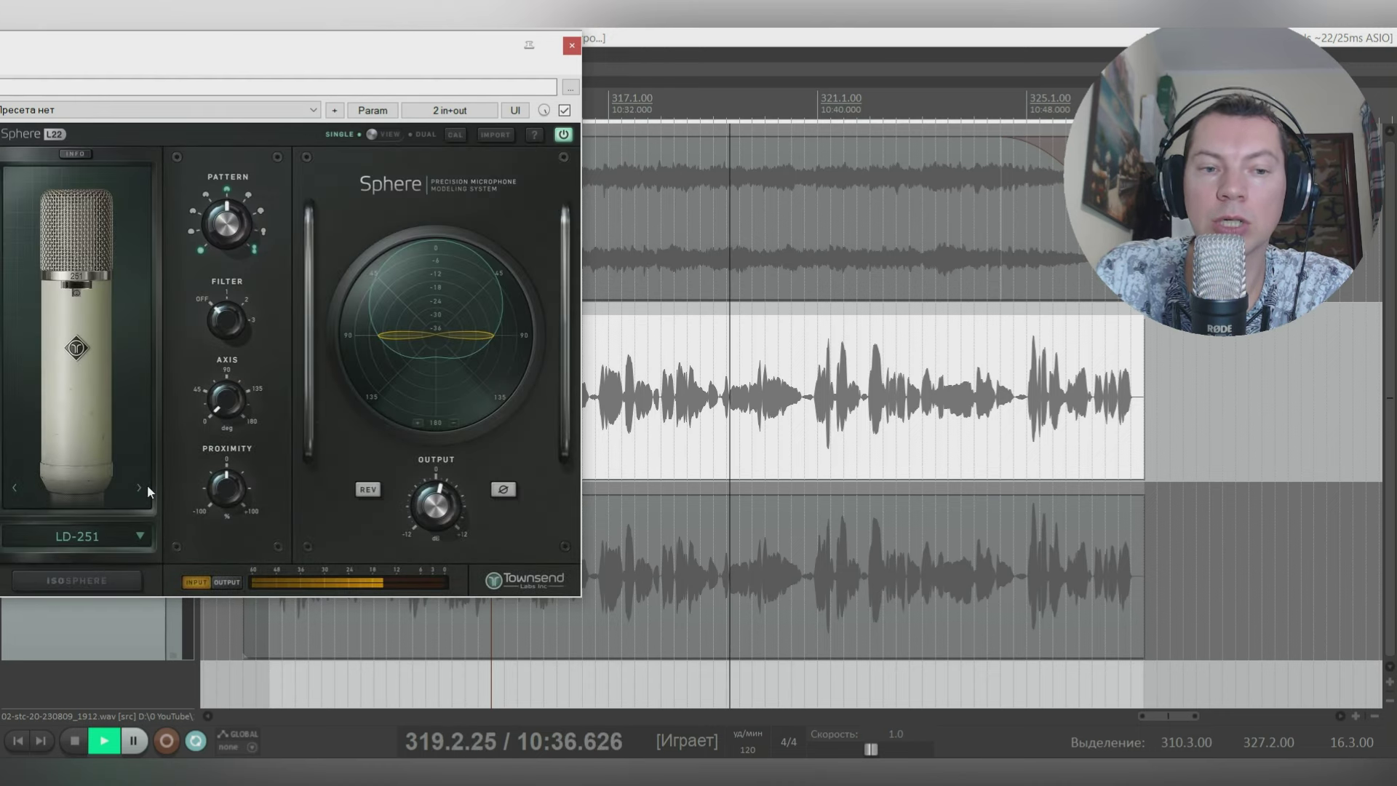
{"action": "left_click", "coordinate": [141, 487]}
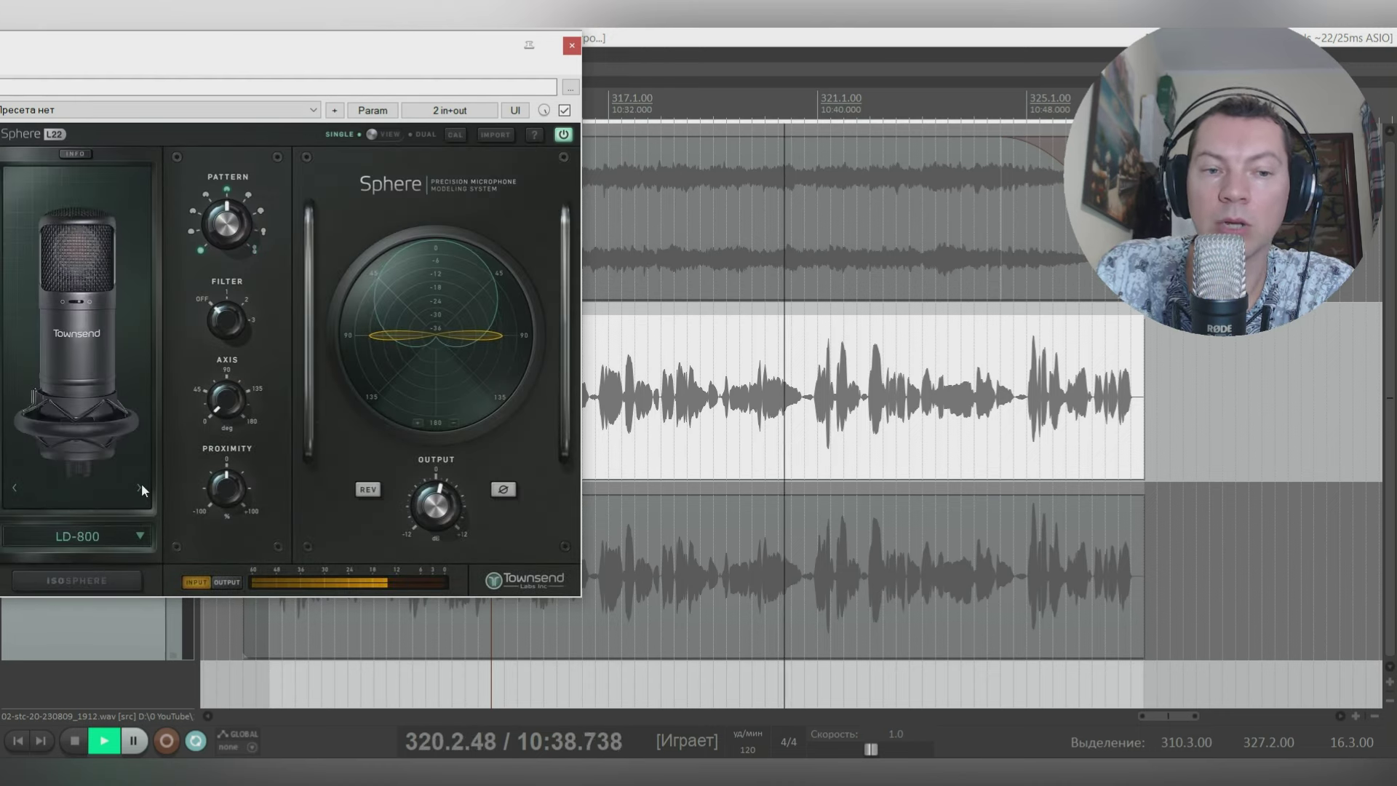
{"action": "key", "text": "space"}
Step: Step the microphone model through LD-37A and LD-37P, return to LD-37A and play the vocal with it
{"action": "left_click", "coordinate": [141, 486]}
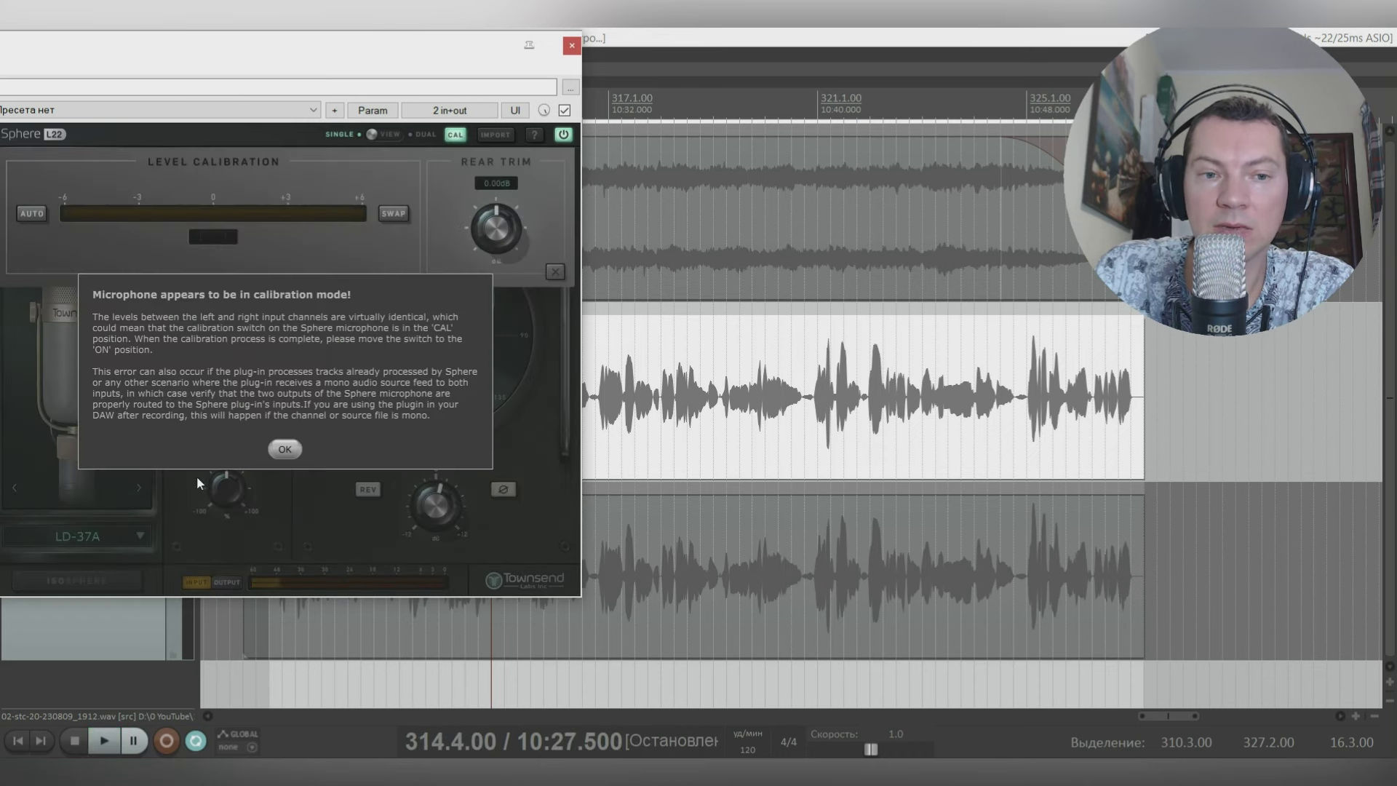
{"action": "left_click", "coordinate": [136, 486]}
{"action": "left_click", "coordinate": [137, 486]}
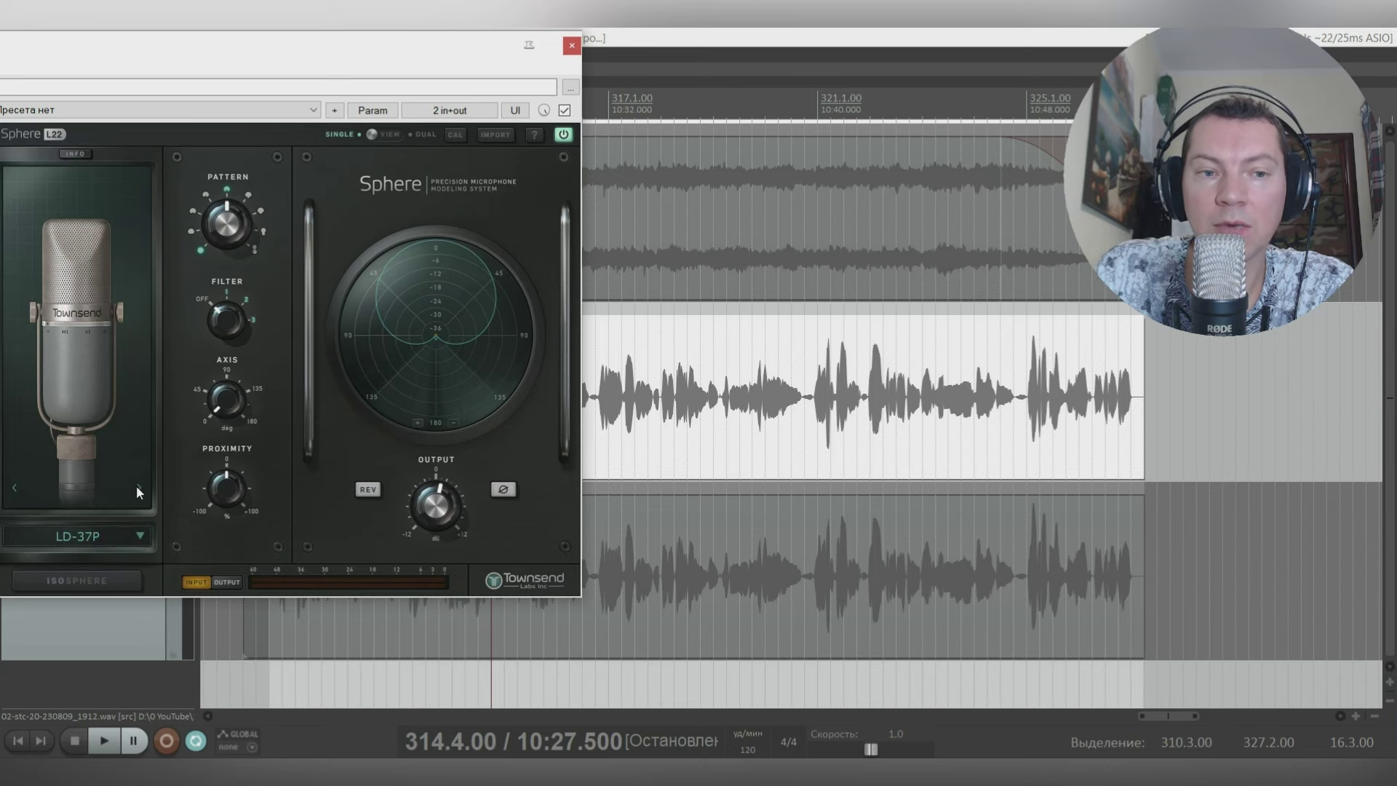
{"action": "left_click", "coordinate": [20, 487]}
{"action": "mouse_move", "coordinate": [443, 55]}
{"action": "left_mouse_down"}
{"action": "mouse_move", "coordinate": [387, 53]}
{"action": "mouse_move", "coordinate": [434, 47]}
{"action": "left_mouse_up"}
{"action": "key", "text": "space"}
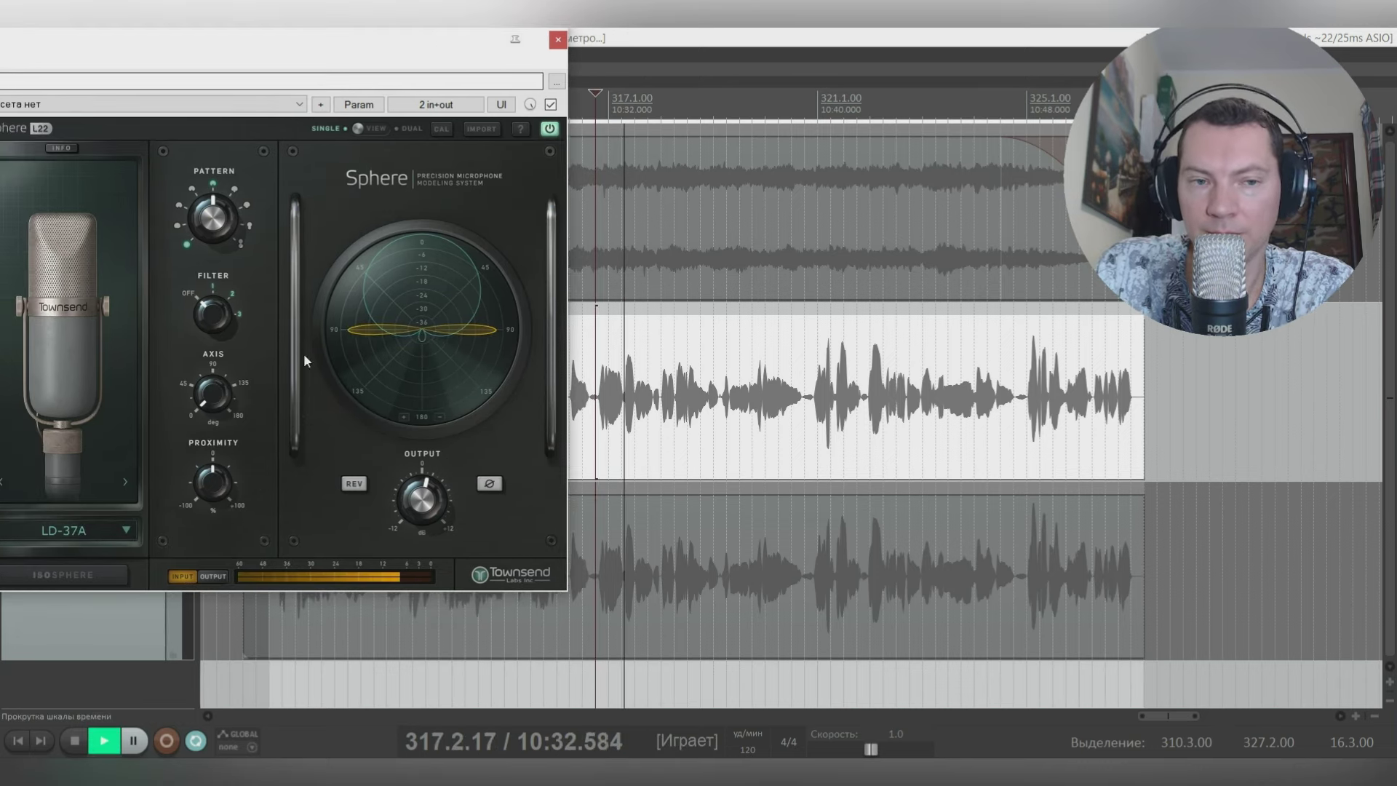
Step: Audition LD-37P during playback, dismiss the calibration warning and switch to LD-414 Brass
{"action": "left_click", "coordinate": [125, 483]}
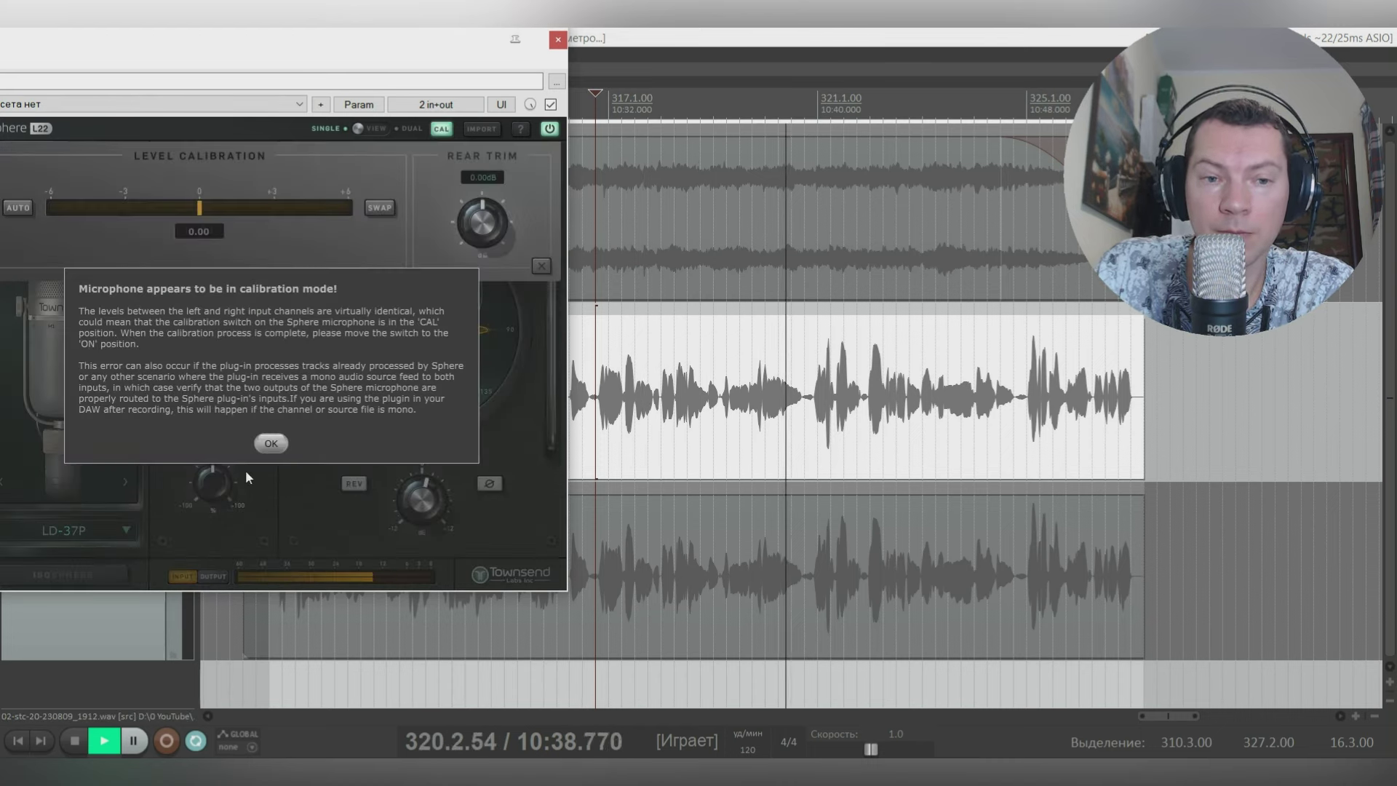
{"action": "left_click", "coordinate": [270, 443]}
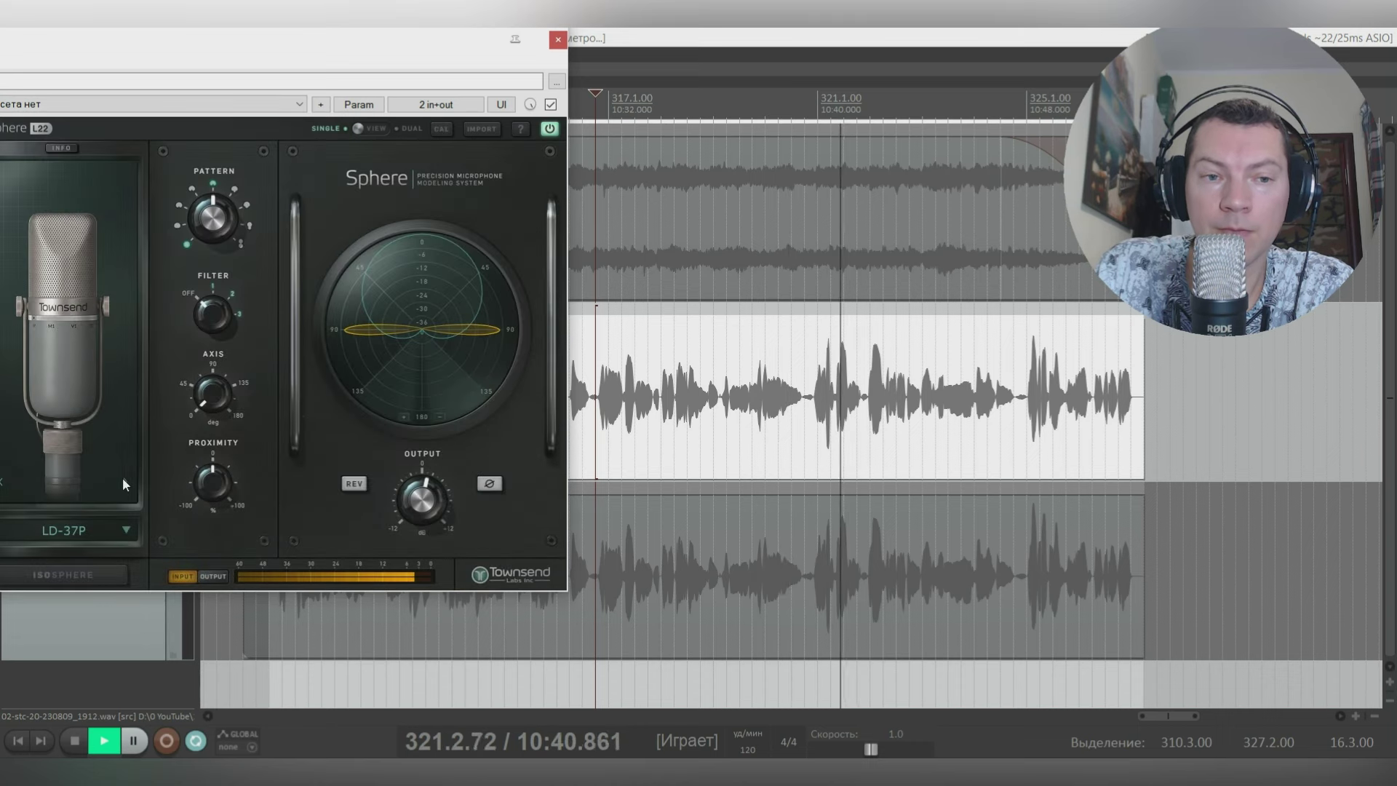
{"action": "left_click", "coordinate": [123, 479]}
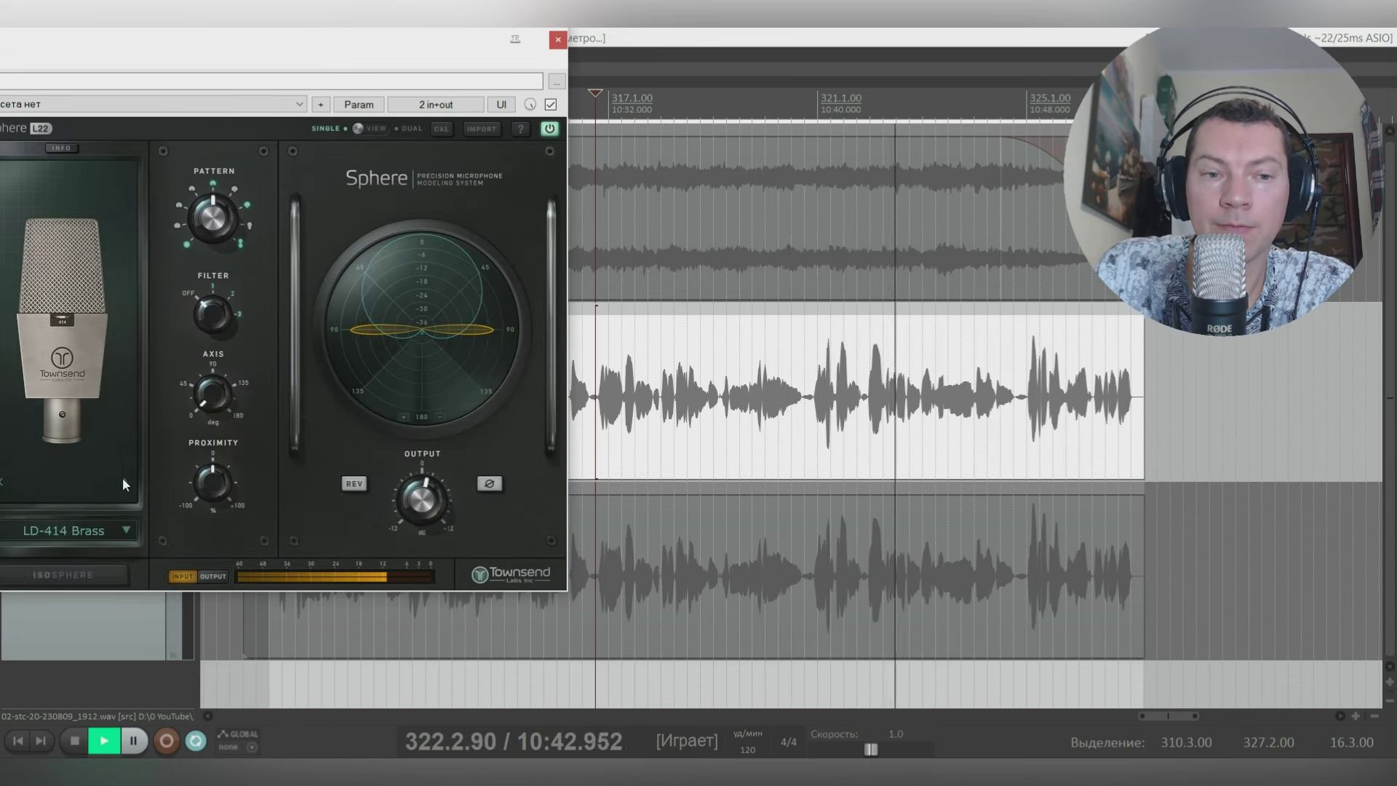
Step: Audition the LD-414 Nylon model, dismiss the calibration warning, stop playback and close the level calibration
{"action": "left_click", "coordinate": [124, 479]}
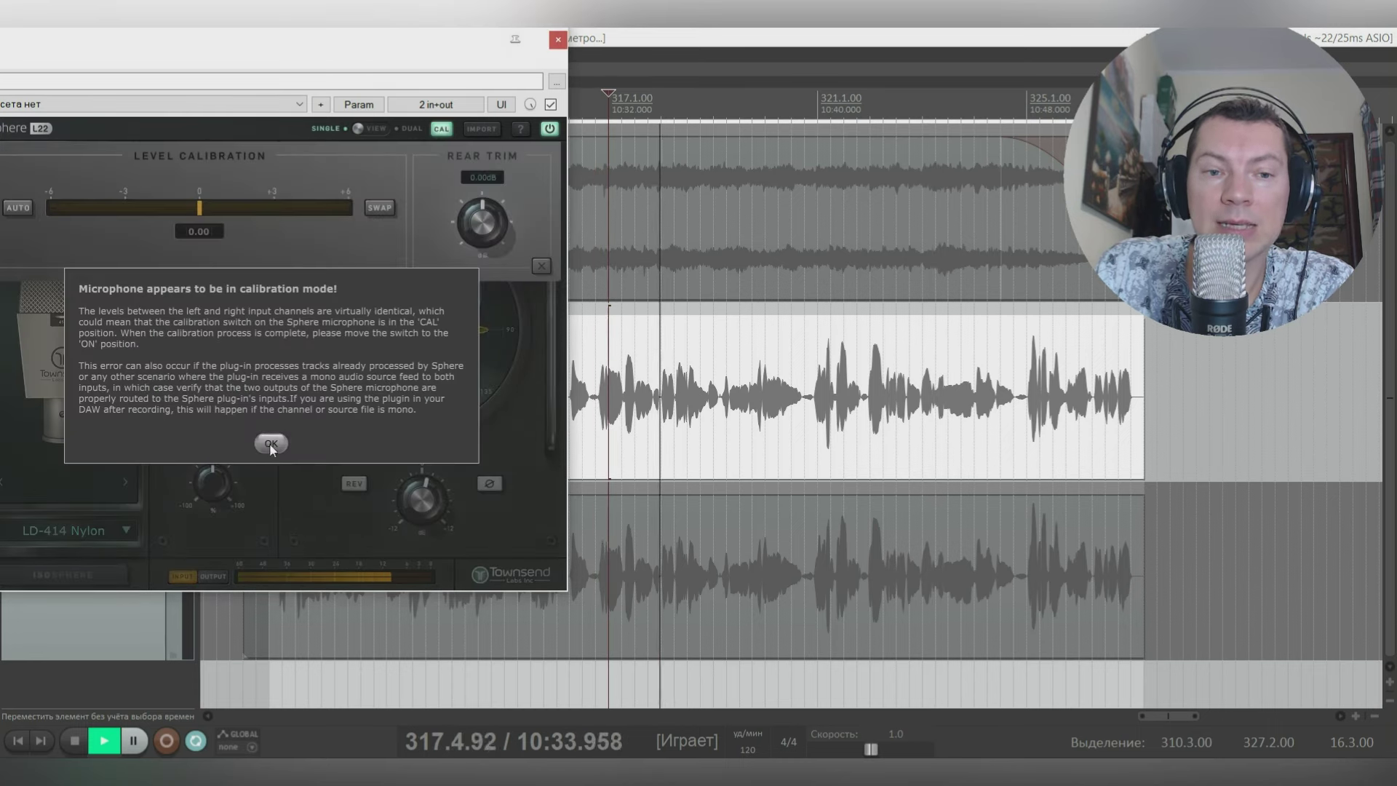
{"action": "left_click", "coordinate": [271, 443]}
{"action": "key", "text": "space"}
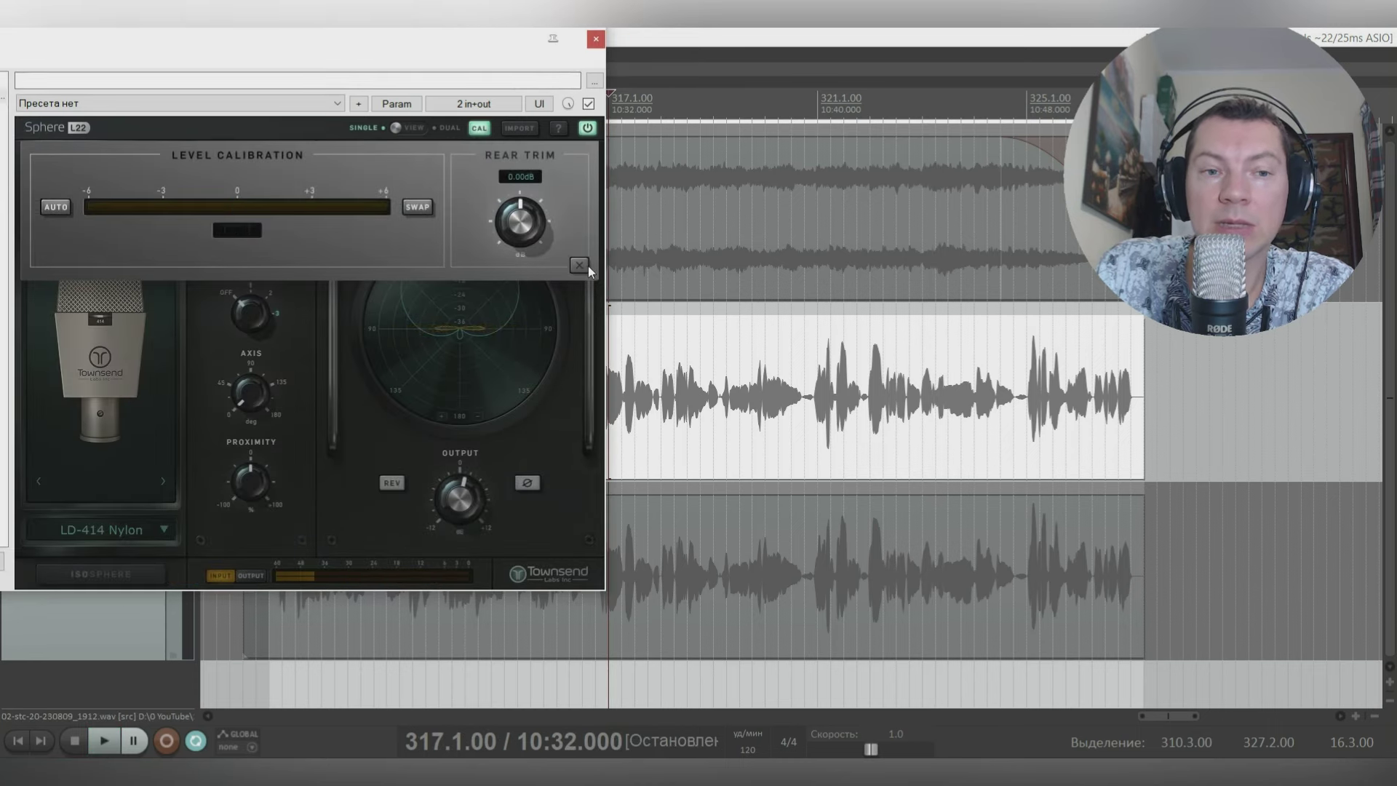
{"action": "left_click", "coordinate": [579, 265]}
Step: Set the playback start to 317.3.00, switch the microphone model to LD-414 US and move the FX window off the waveform
{"action": "left_click", "coordinate": [635, 97]}
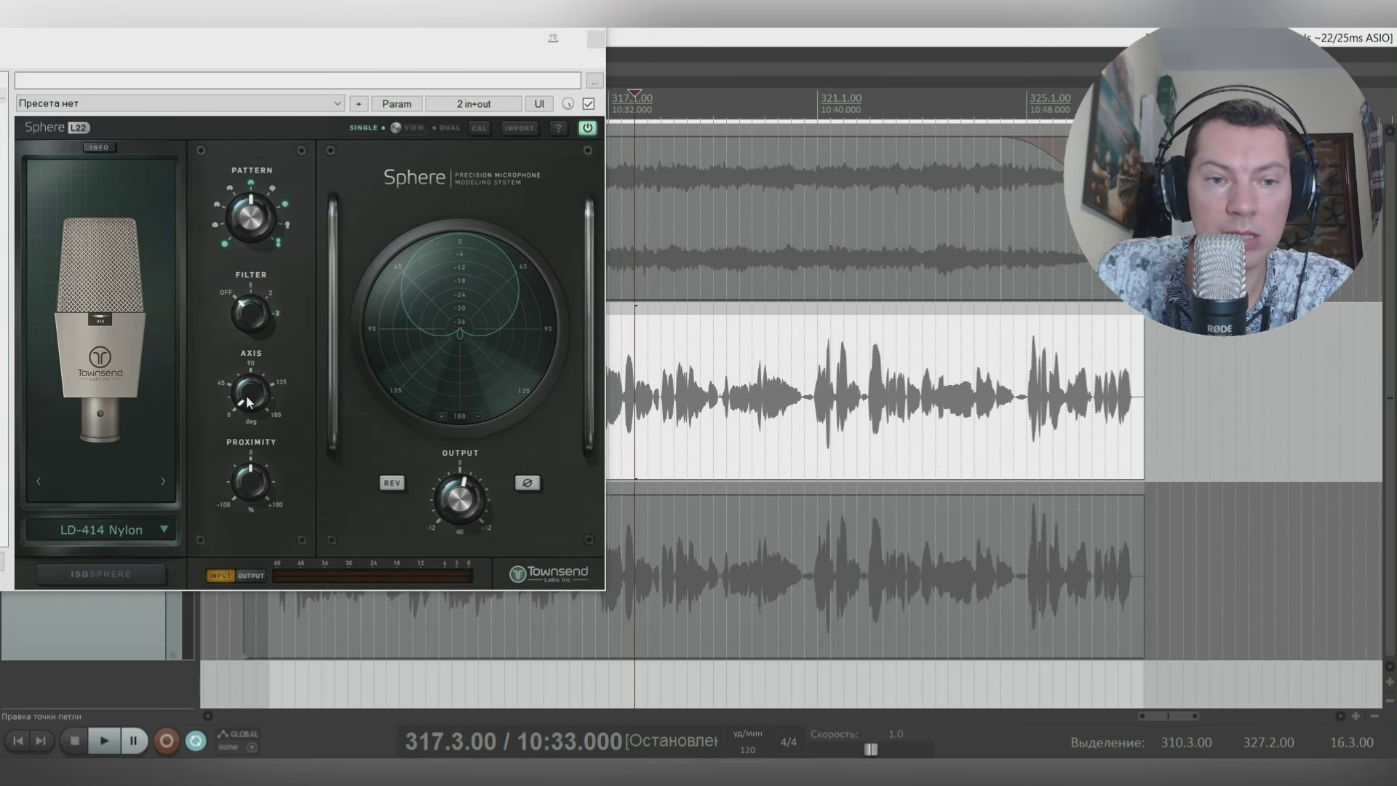
{"action": "left_click", "coordinate": [163, 482]}
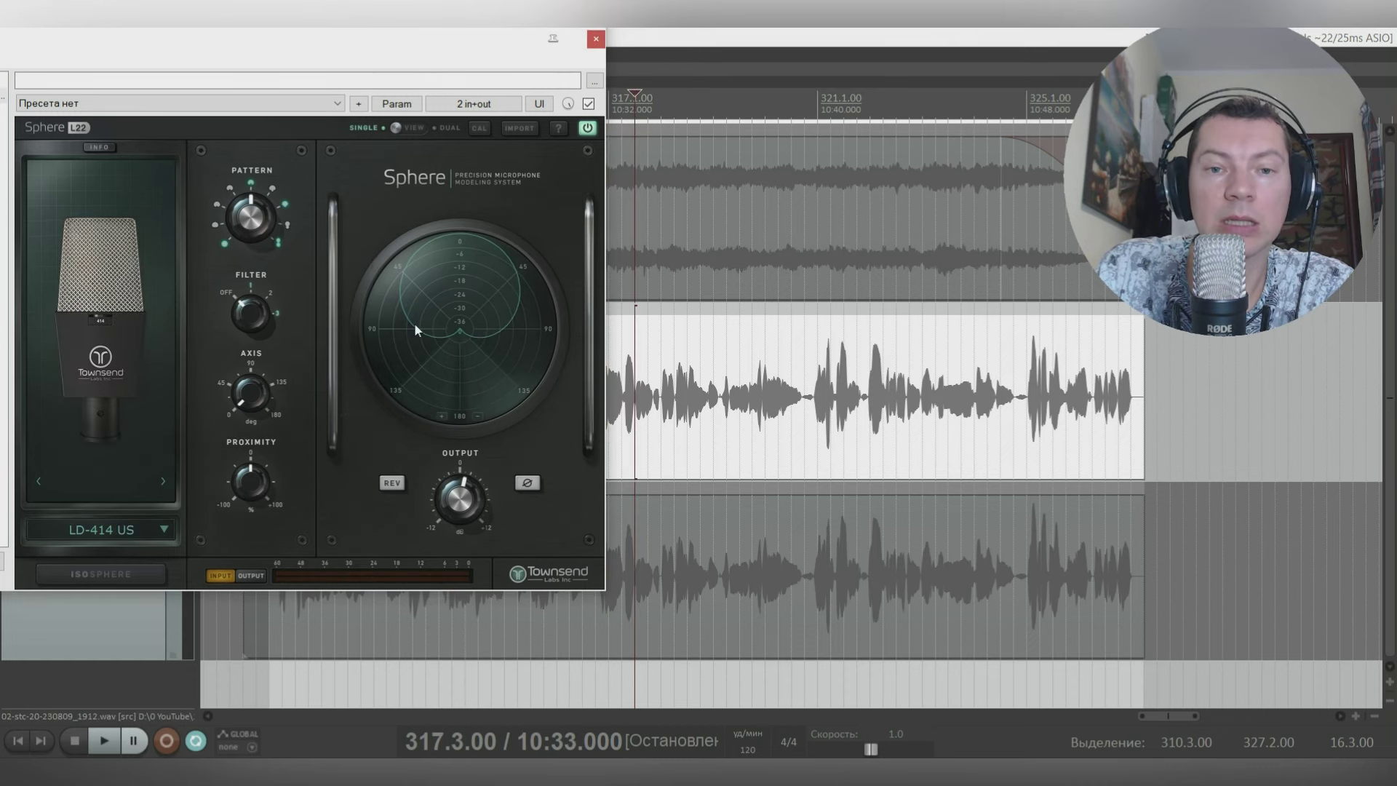
{"action": "left_click_drag", "start_coordinate": [477, 46], "coordinate": [416, 55]}
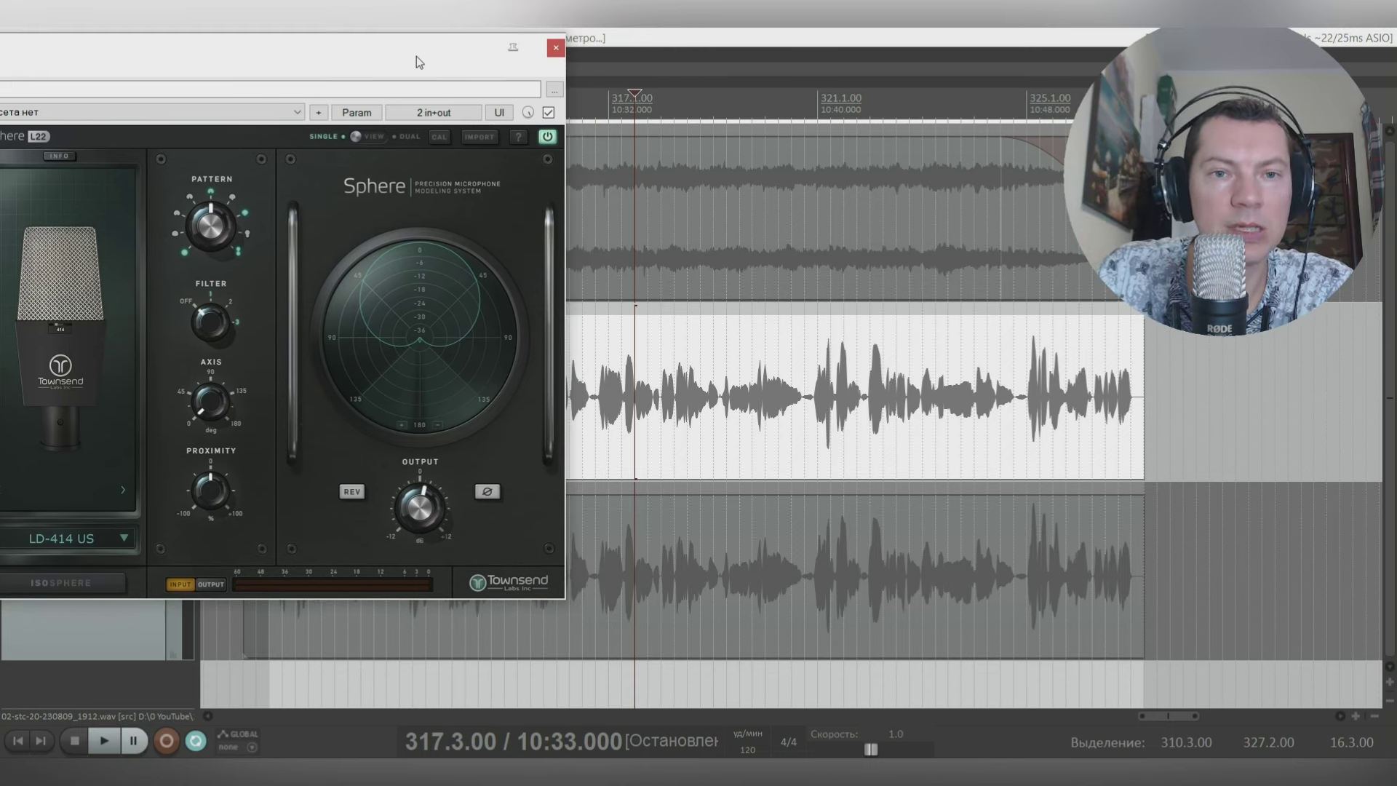
Step: Audition the LD-414 US and LD-414 T2 models during playback, dismiss the calibration warning and switch to LD-563
{"action": "key", "text": "space"}
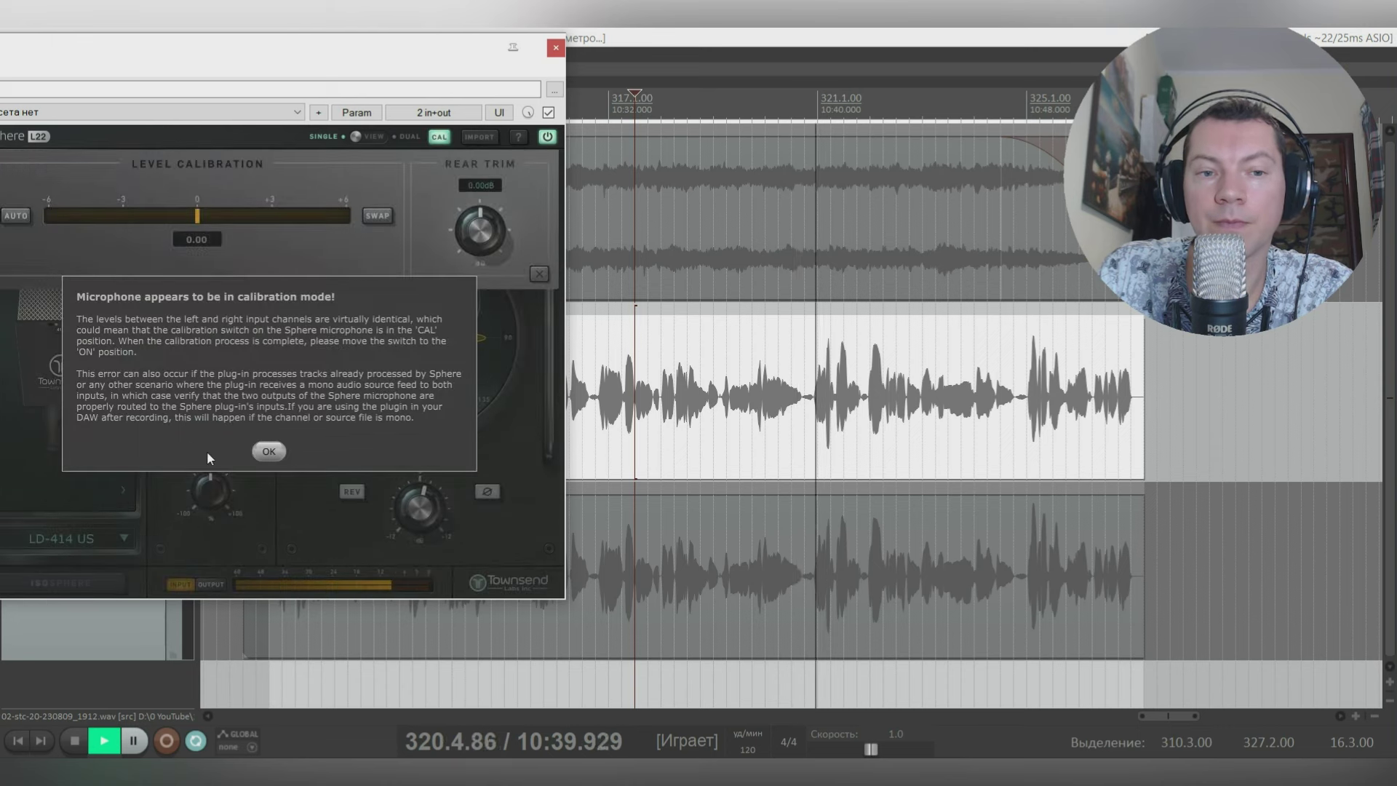
{"action": "left_click", "coordinate": [267, 451]}
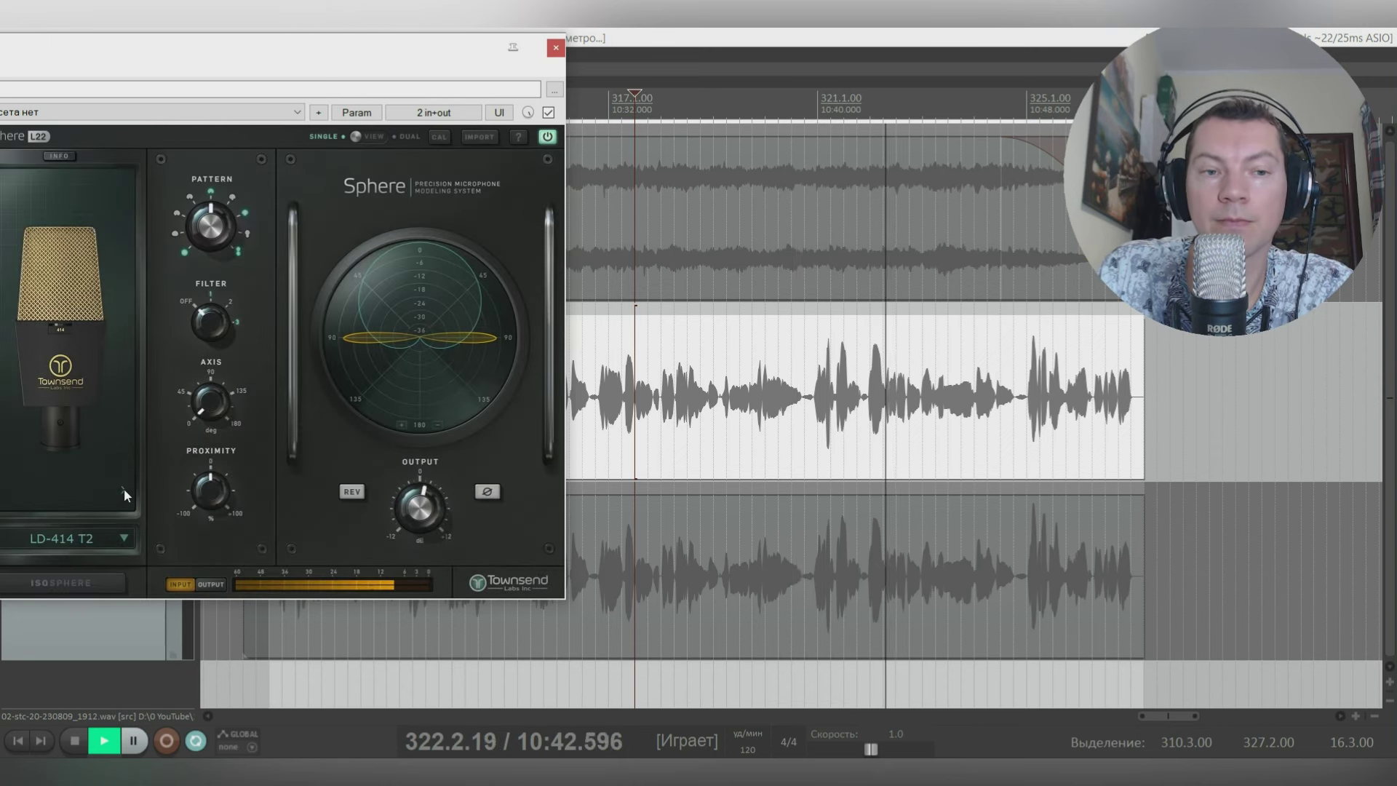
{"action": "left_click", "coordinate": [123, 489]}
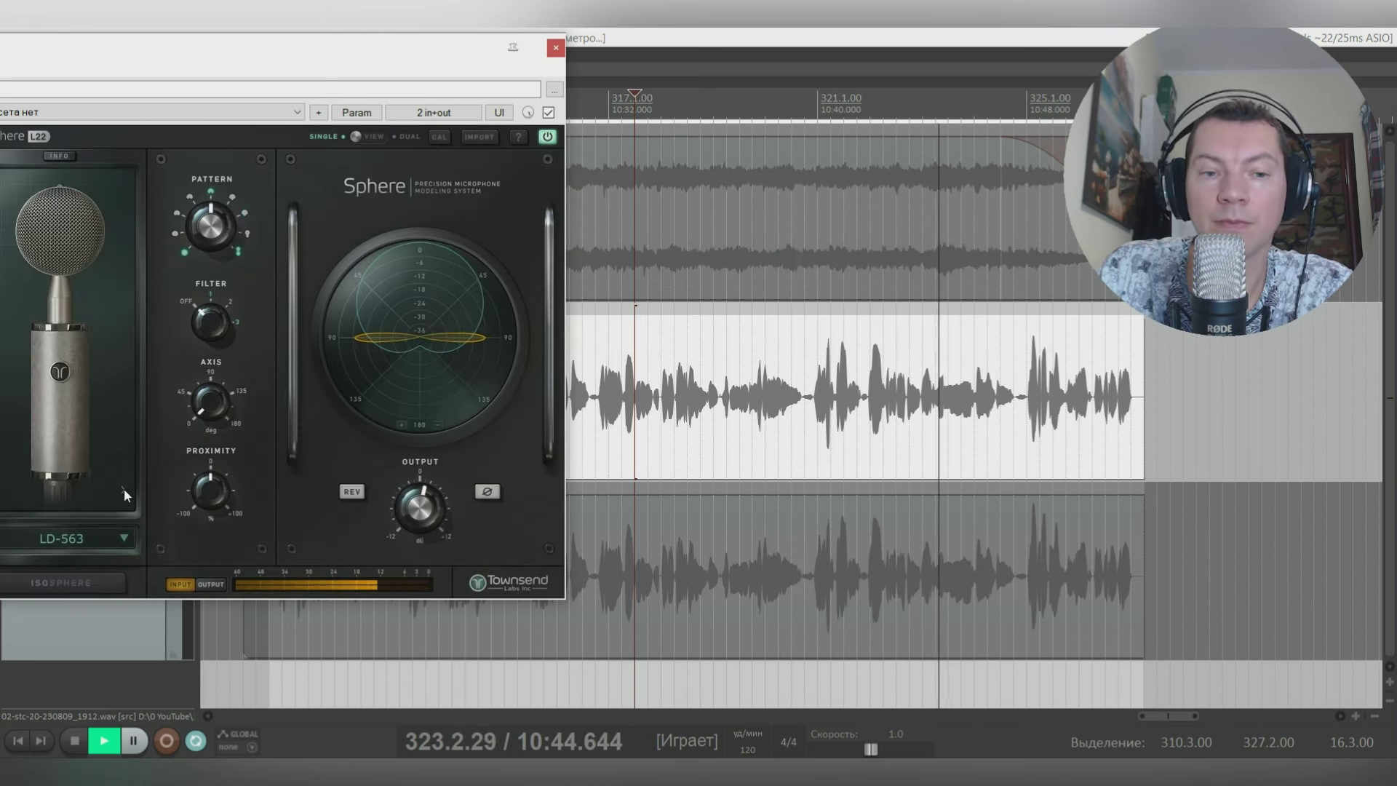
Step: Reposition the FX window, set the playback start to 316.4.00 and audition the stc-20 vocal with LD-563
{"action": "left_click_drag", "start_coordinate": [432, 51], "coordinate": [389, 46]}
{"action": "key", "text": "space"}
{"action": "left_click", "coordinate": [600, 407]}
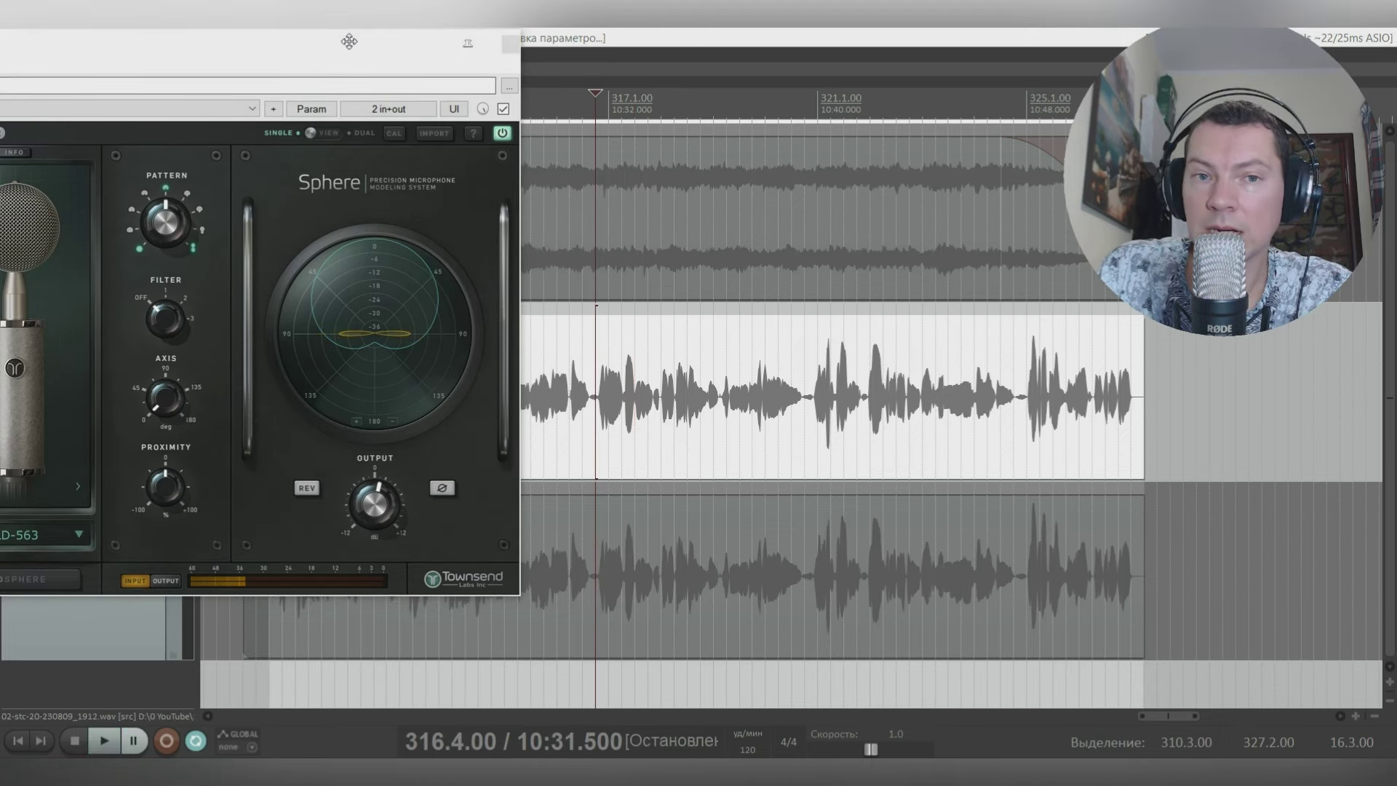
{"action": "left_click_drag", "start_coordinate": [323, 54], "coordinate": [374, 41]}
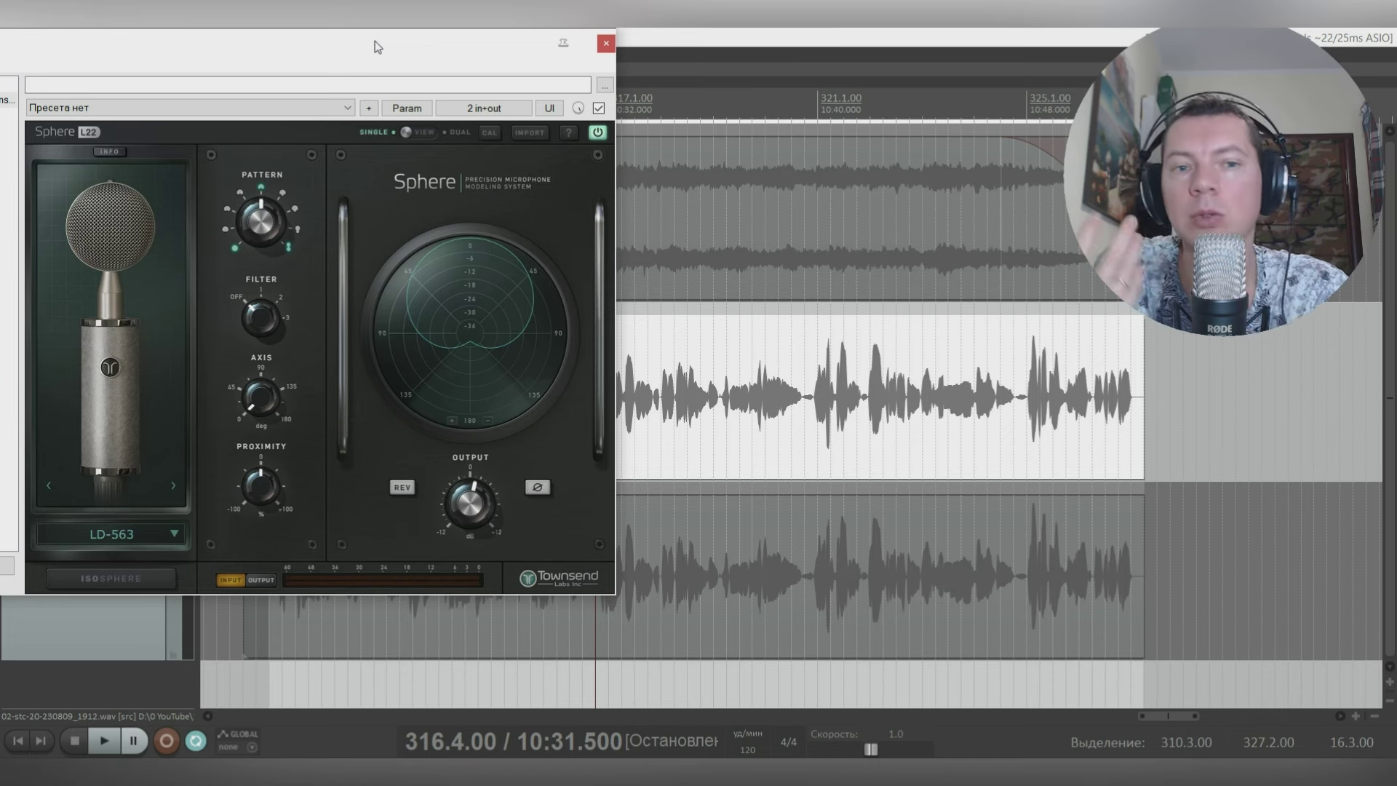
{"action": "key", "text": "space"}
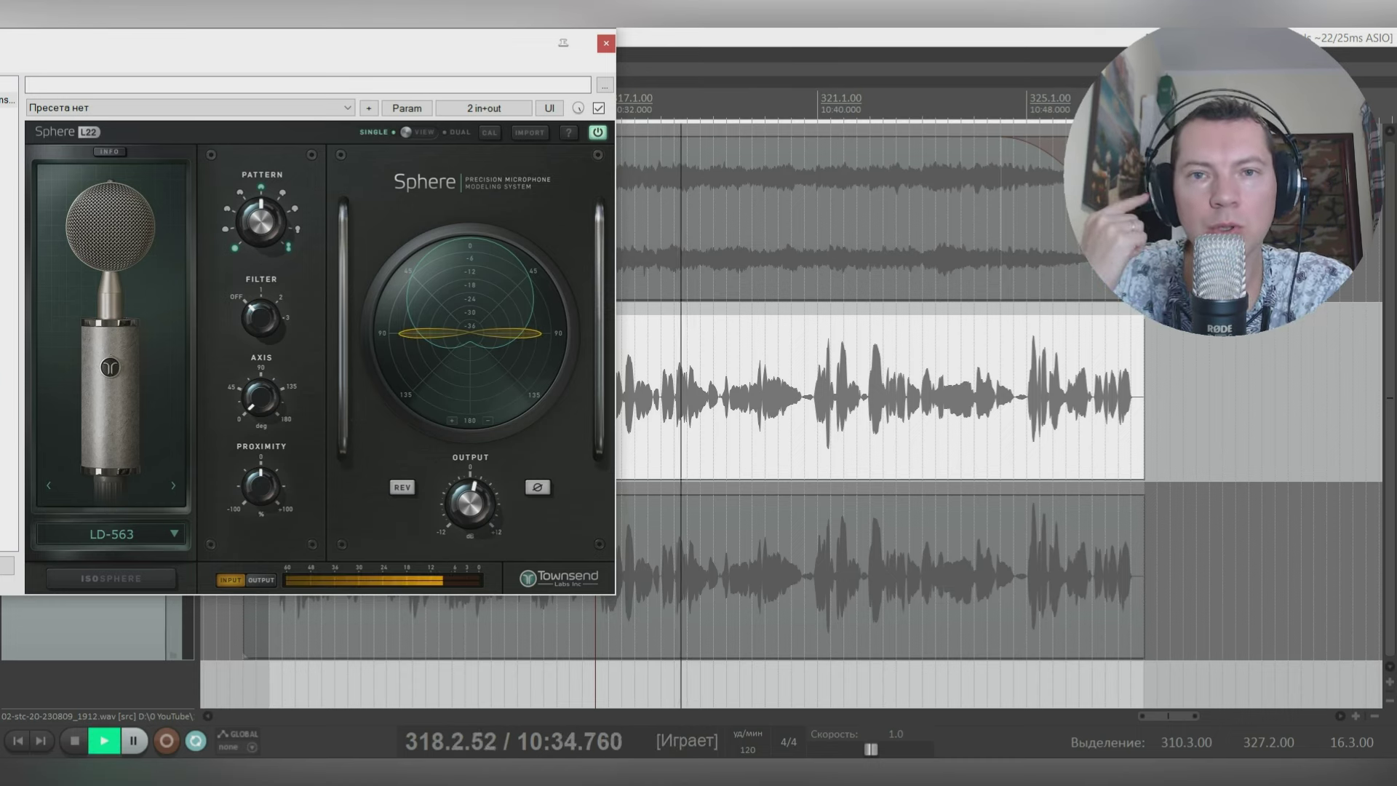
{"action": "key", "text": "space"}
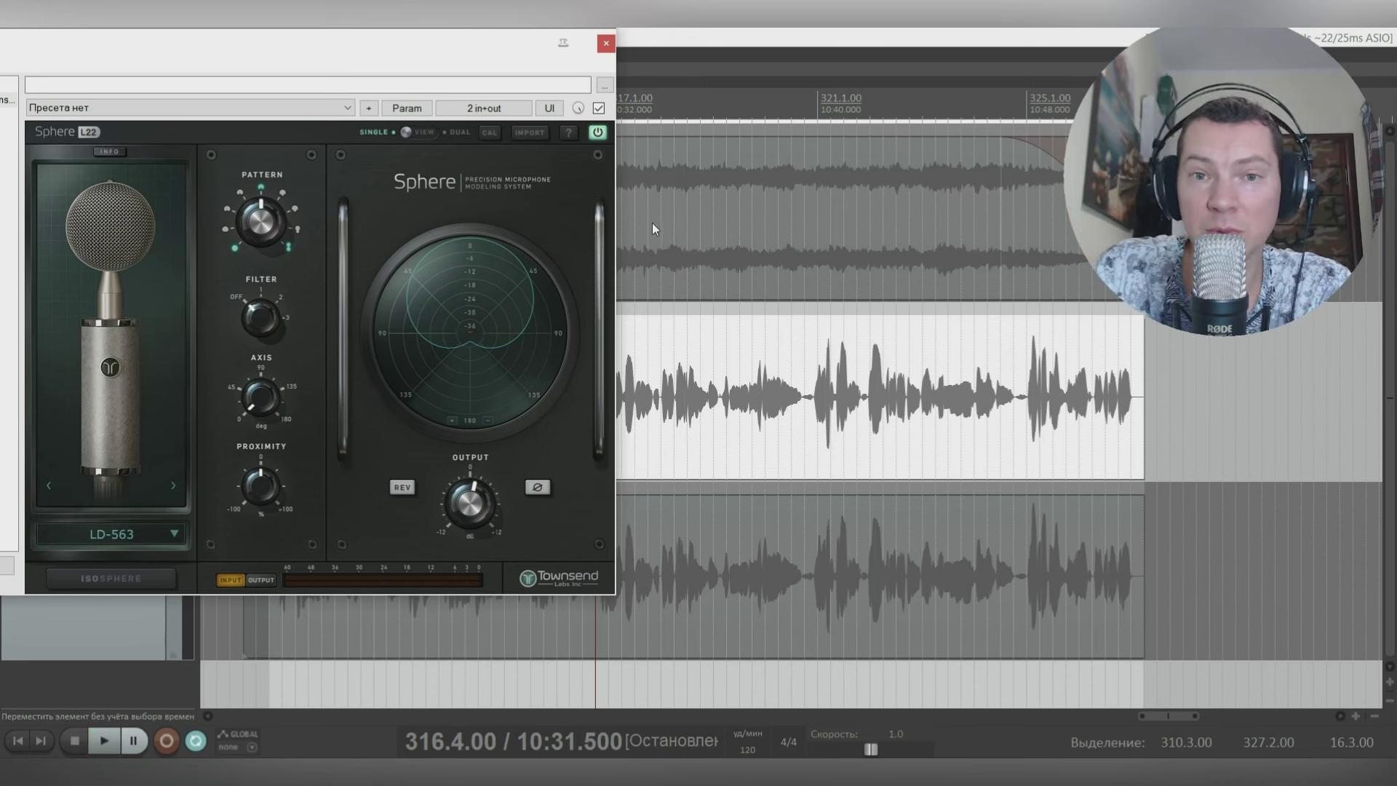
Step: Play the vocal through LD-563 from 320.4.00, stop playback and close the FX window
{"action": "left_click", "coordinate": [804, 399]}
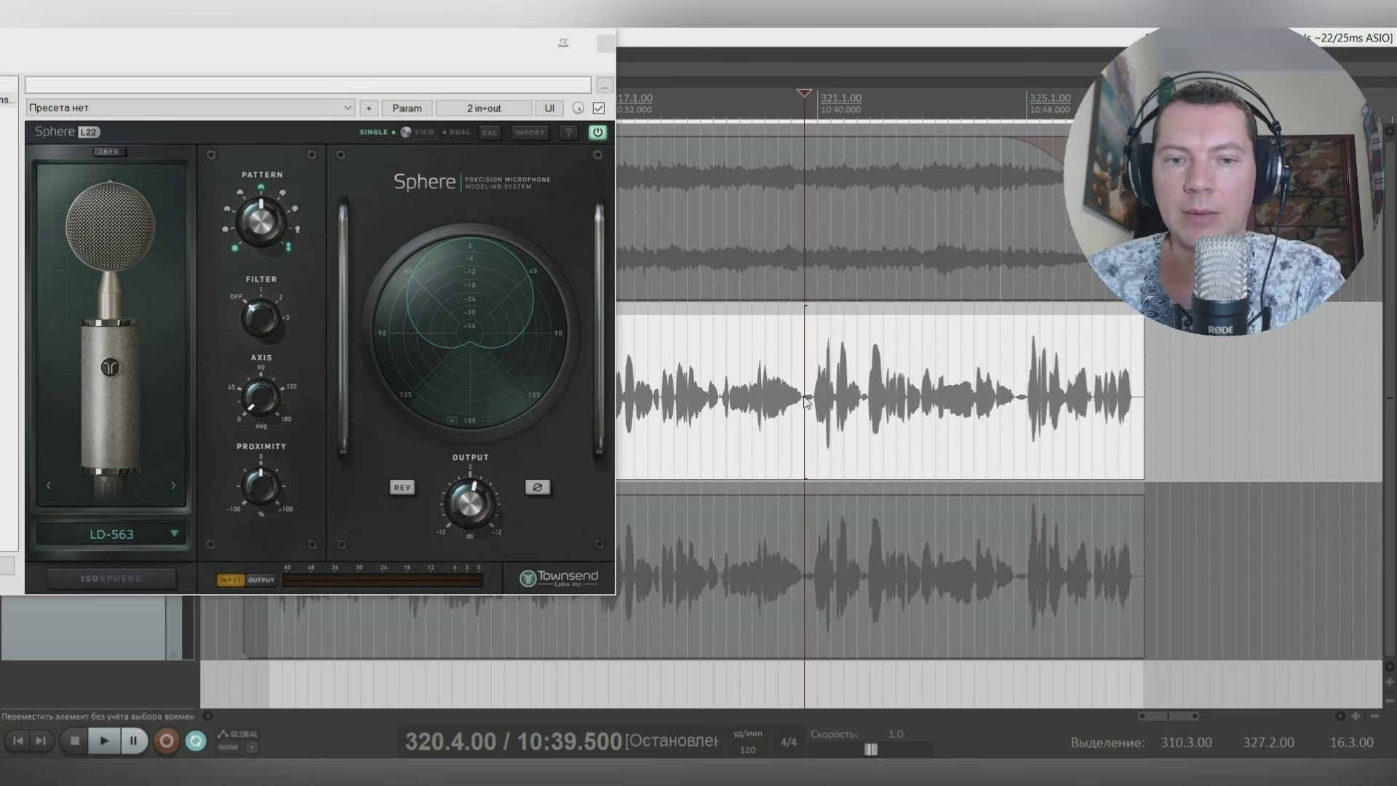
{"action": "key", "text": "space"}
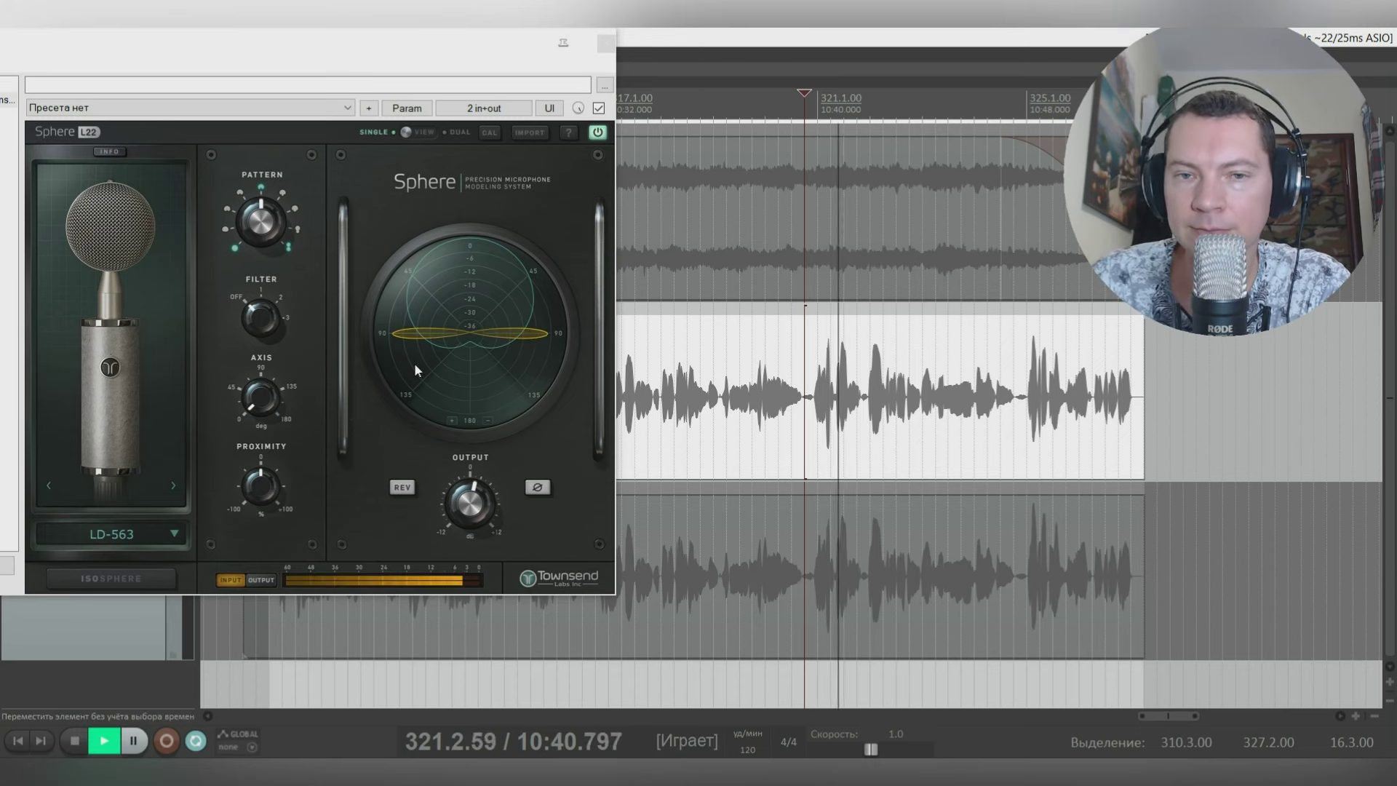
{"action": "left_click", "coordinate": [606, 43]}
{"action": "key", "text": "space"}
Step: Unmute the backing track to hear it with the stc-20 vocal, stop playback and mute the backing track again
{"action": "left_click", "coordinate": [62, 160]}
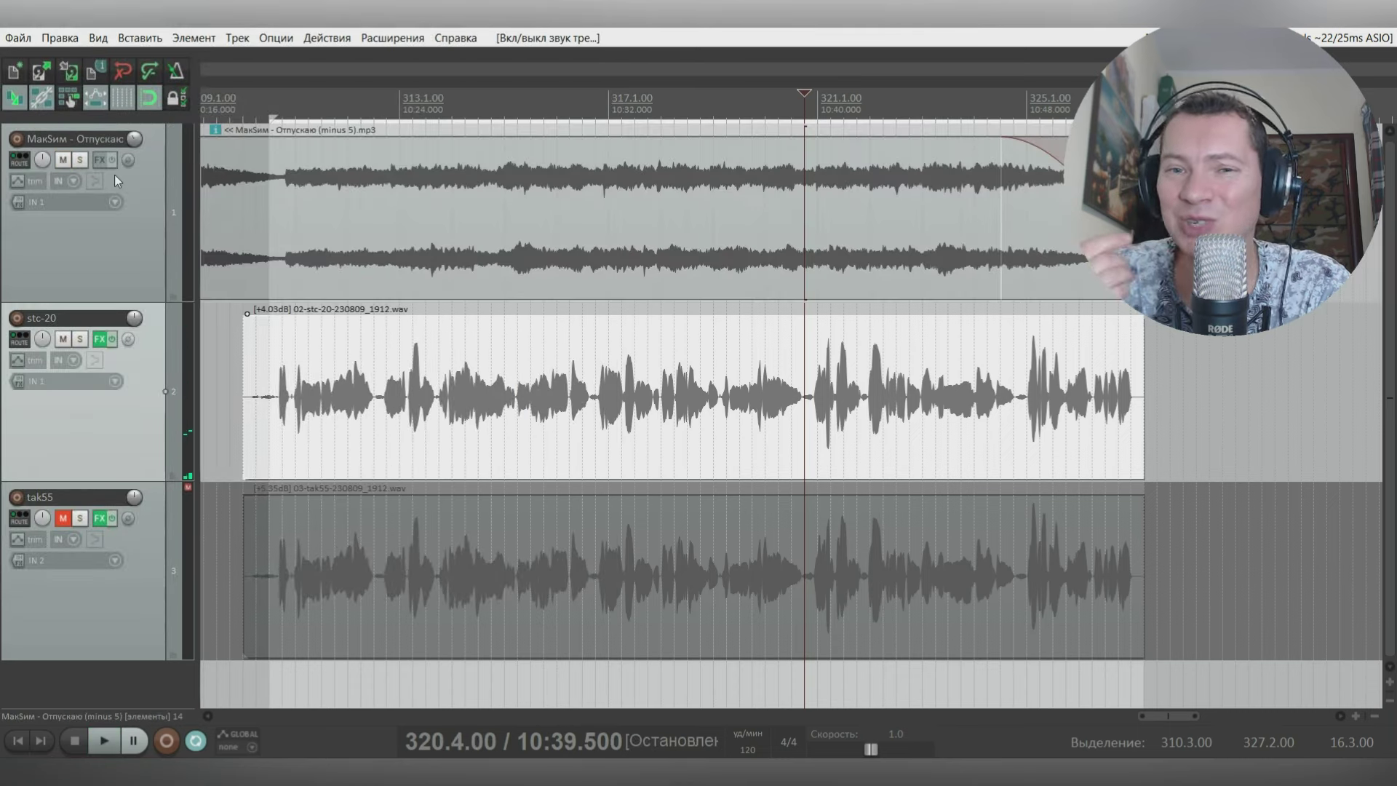
{"action": "key", "text": "space"}
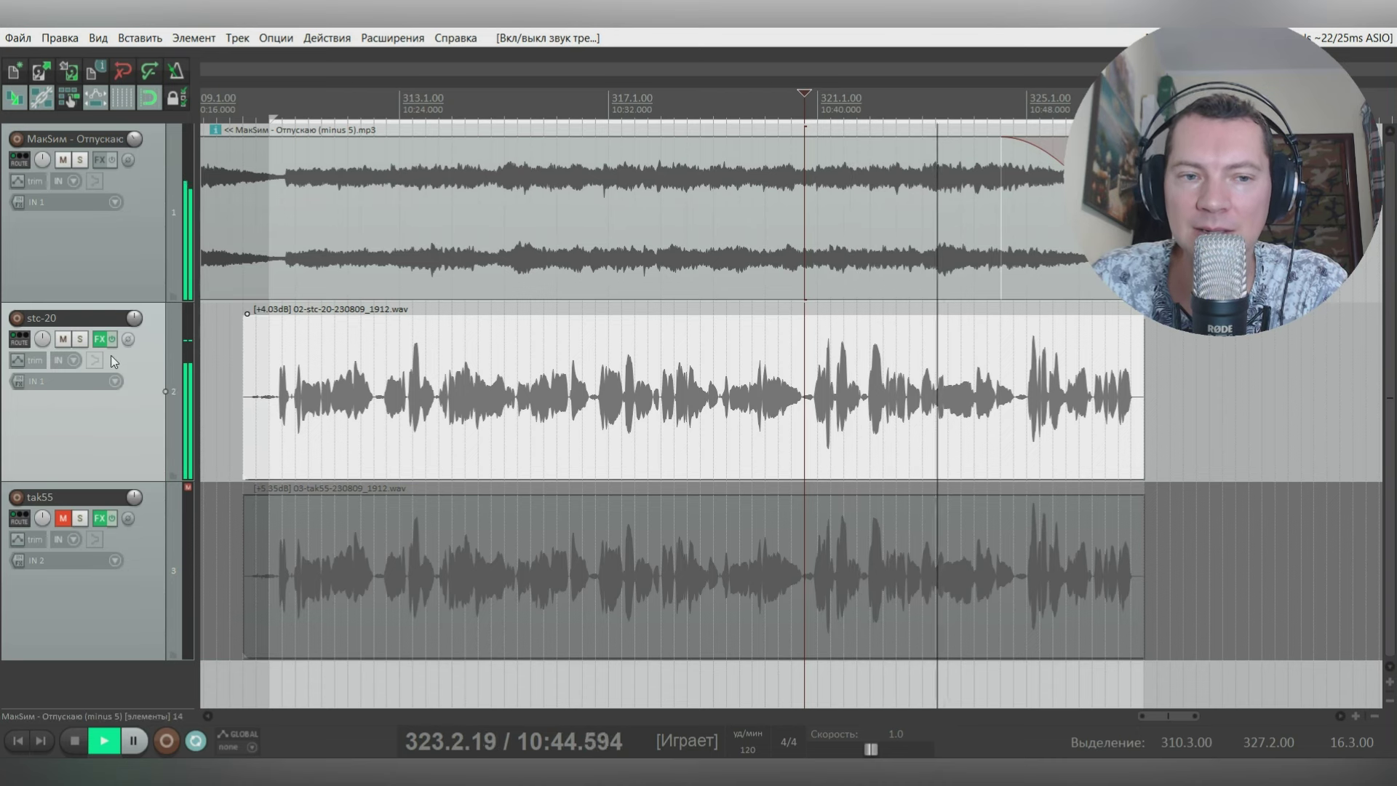
{"action": "key", "text": "space"}
{"action": "left_click", "coordinate": [63, 159]}
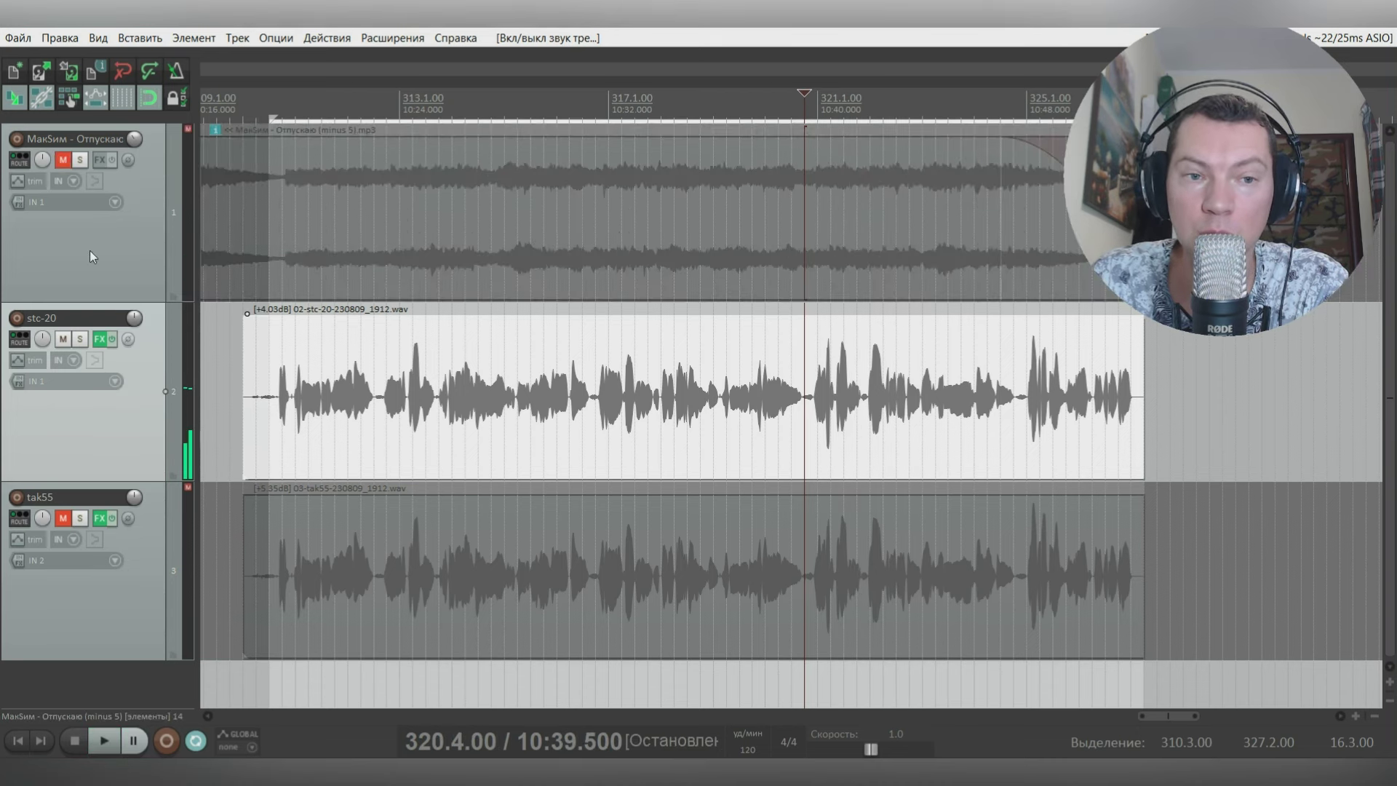
Step: Reopen the stc-20 FX chain, step the microphone model through LD-017T and SD-451 to SD-416 during playback, and stop
{"action": "left_click", "coordinate": [100, 339]}
{"action": "key", "text": "space"}
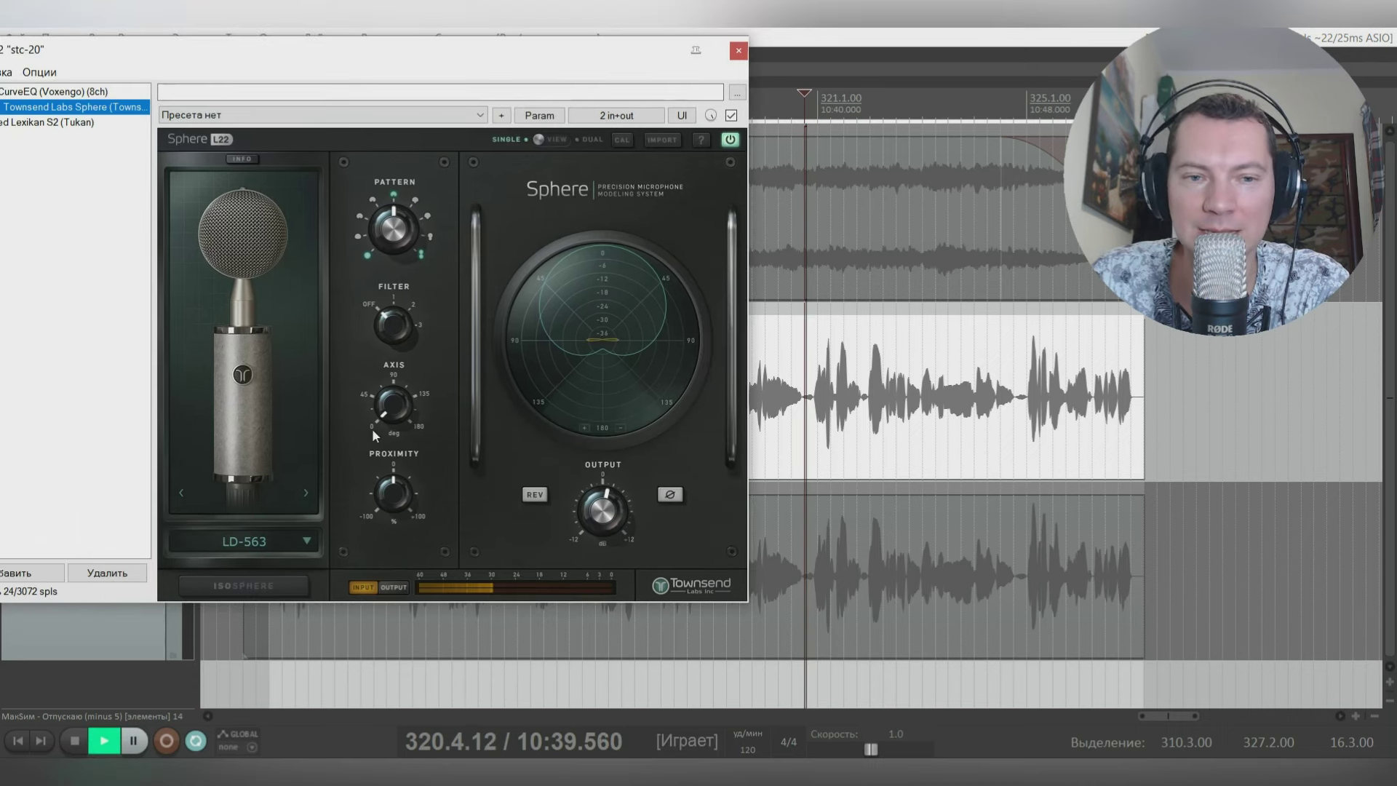
{"action": "left_click", "coordinate": [304, 495]}
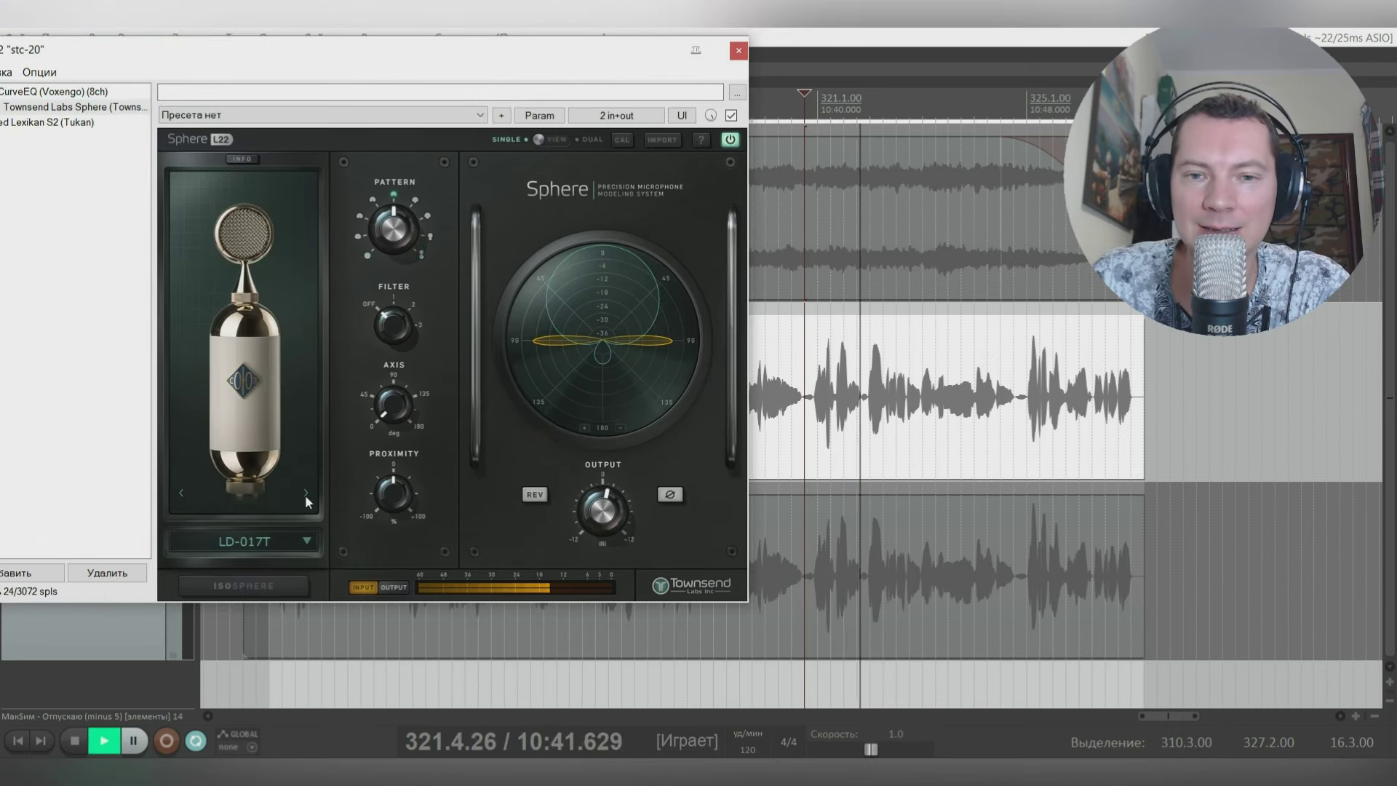
{"action": "left_click", "coordinate": [305, 494]}
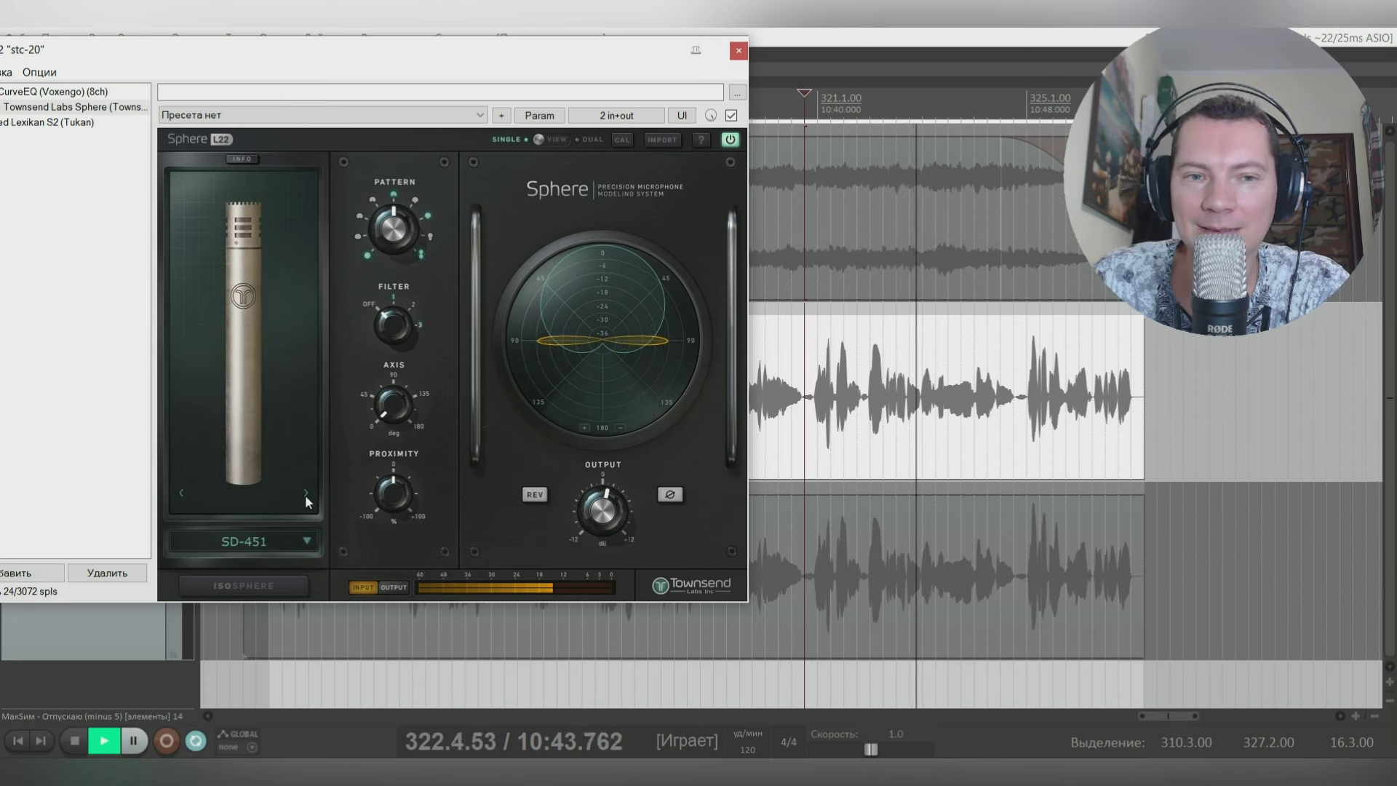
{"action": "left_click", "coordinate": [304, 495]}
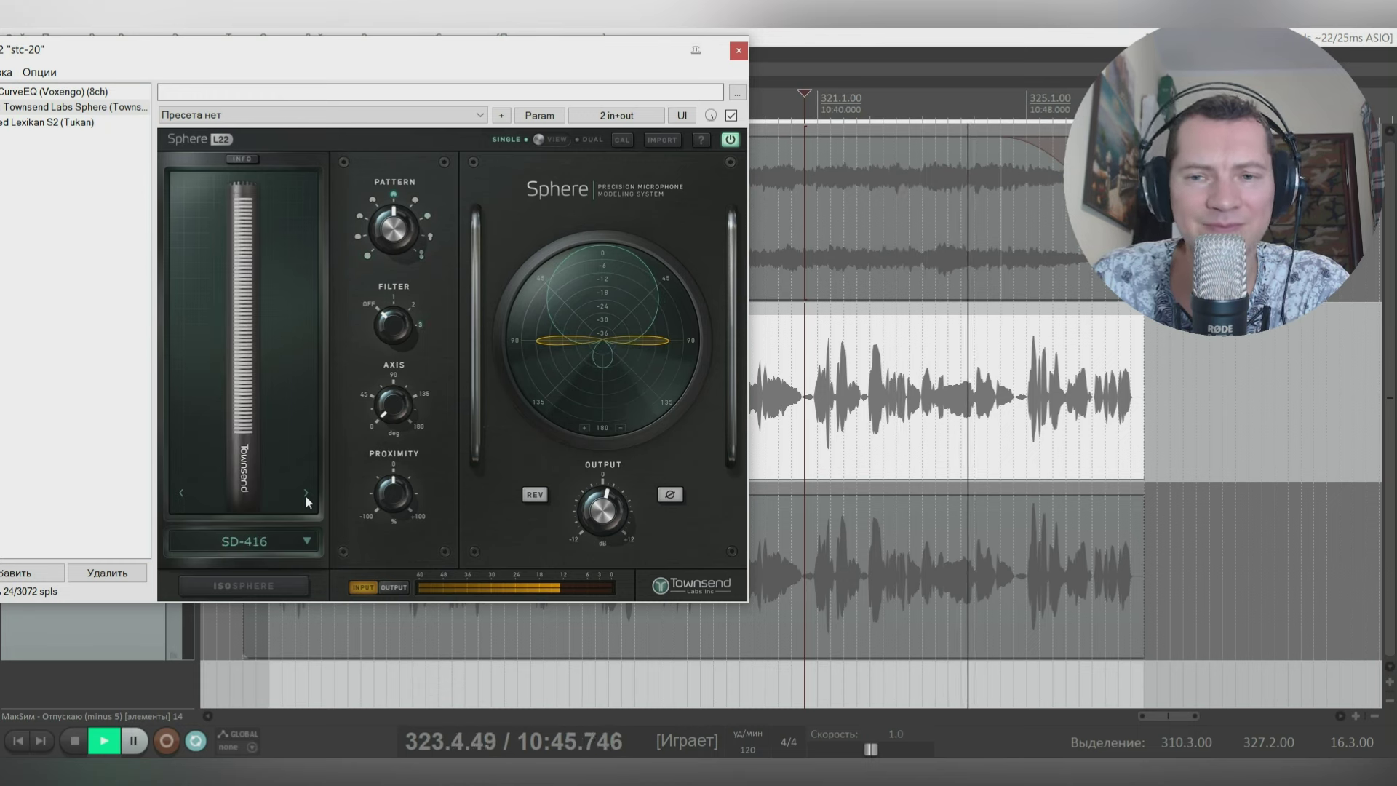
{"action": "key", "text": "space"}
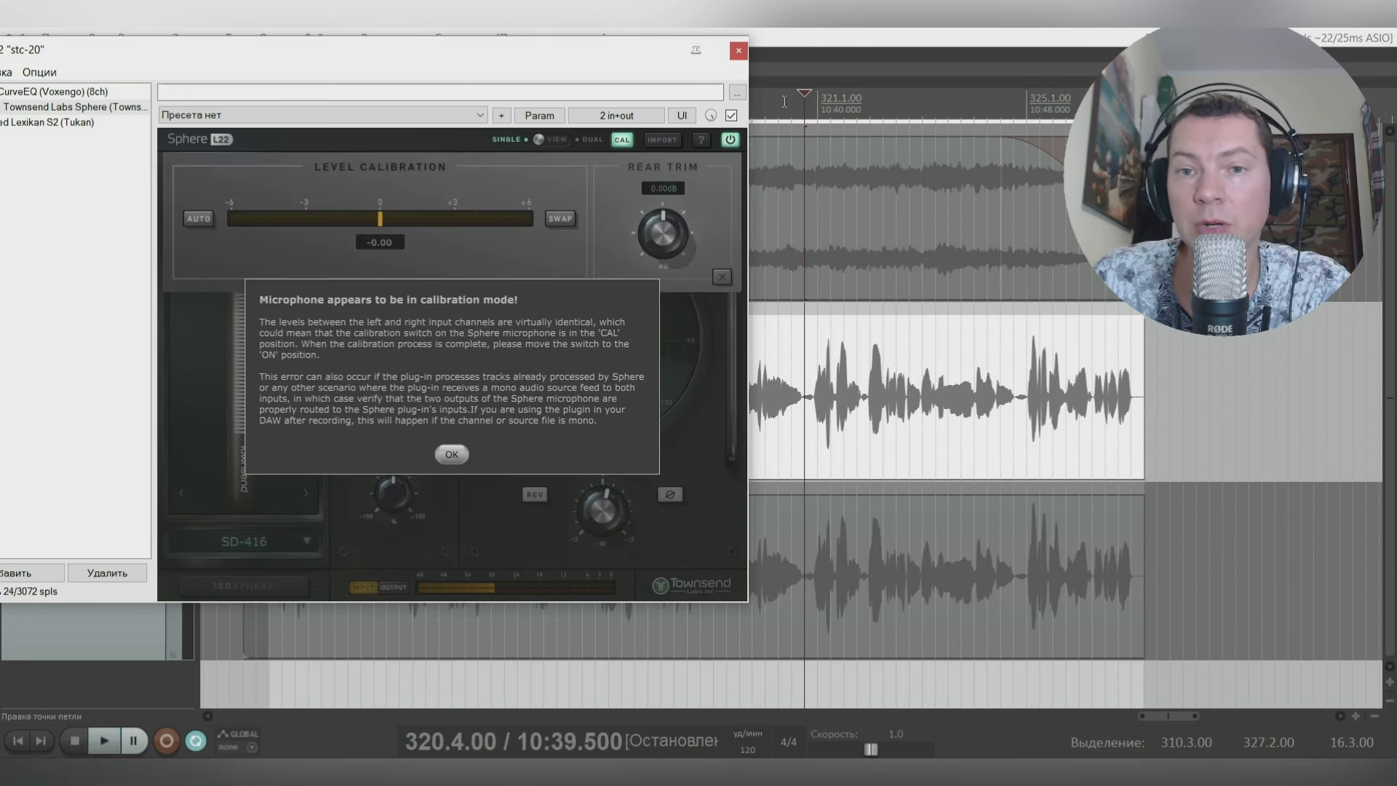
Step: Dismiss the calibration warning, close the level calibration and set the playback start to 320.4.00
{"action": "left_click", "coordinate": [785, 99]}
{"action": "left_click_drag", "start_coordinate": [611, 53], "coordinate": [614, 53]}
{"action": "left_click", "coordinate": [455, 455]}
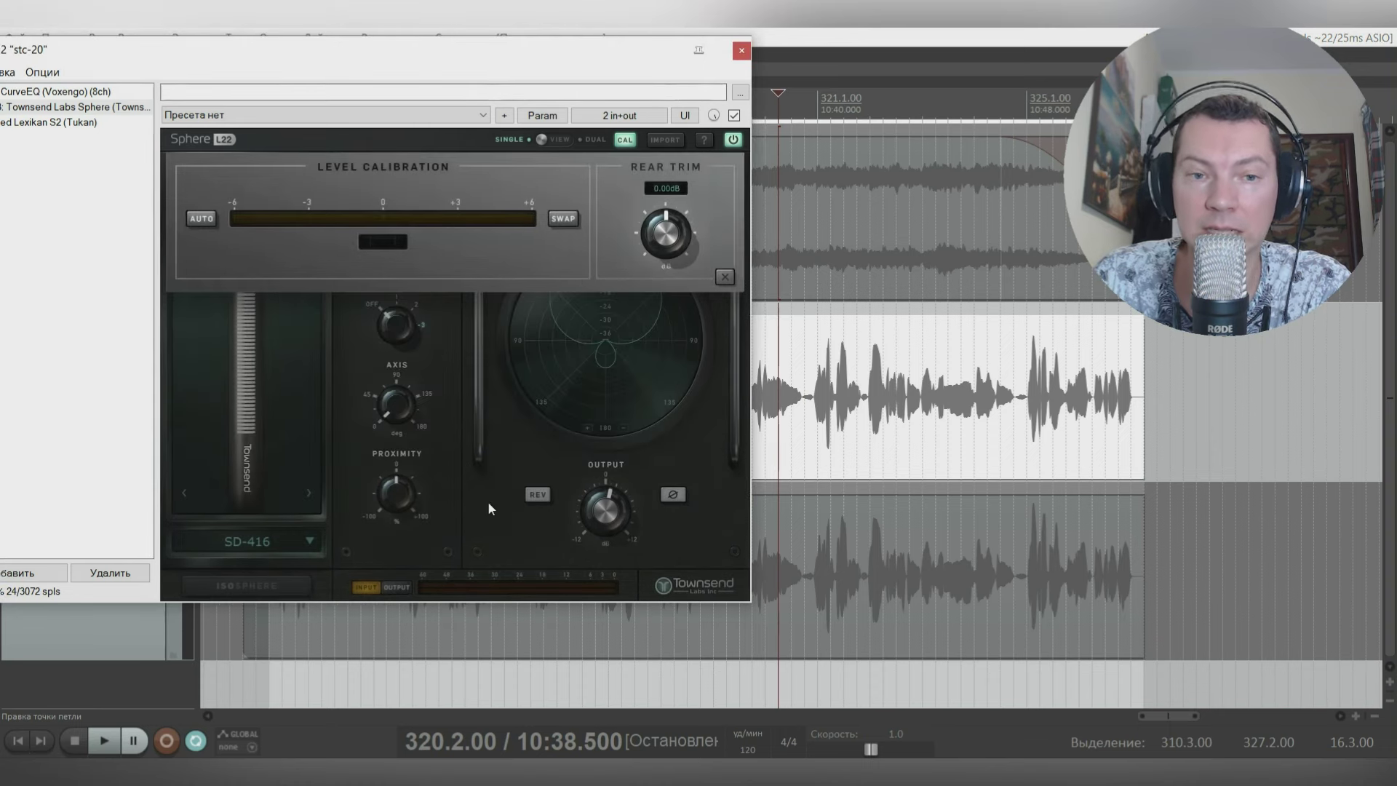
{"action": "left_click", "coordinate": [724, 276]}
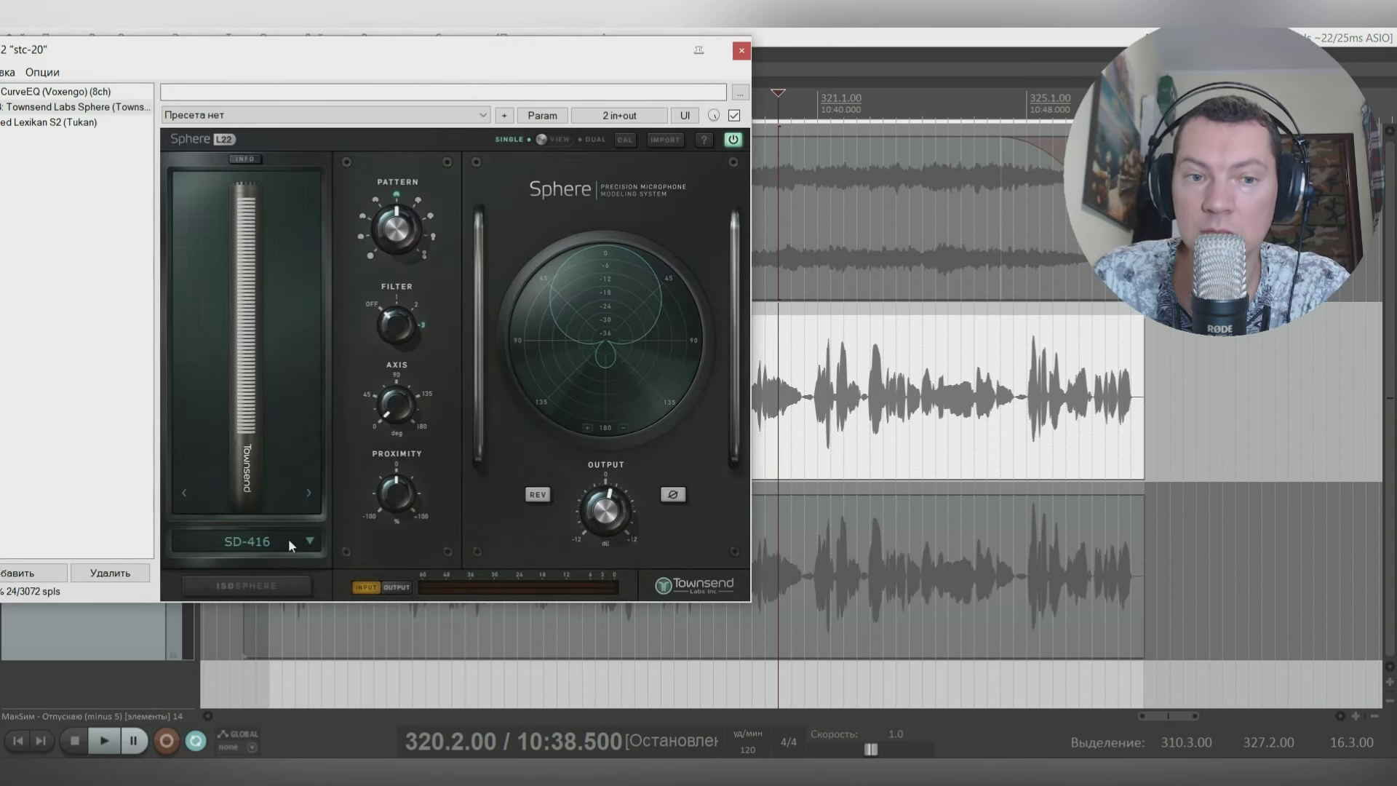
{"action": "left_click", "coordinate": [821, 170]}
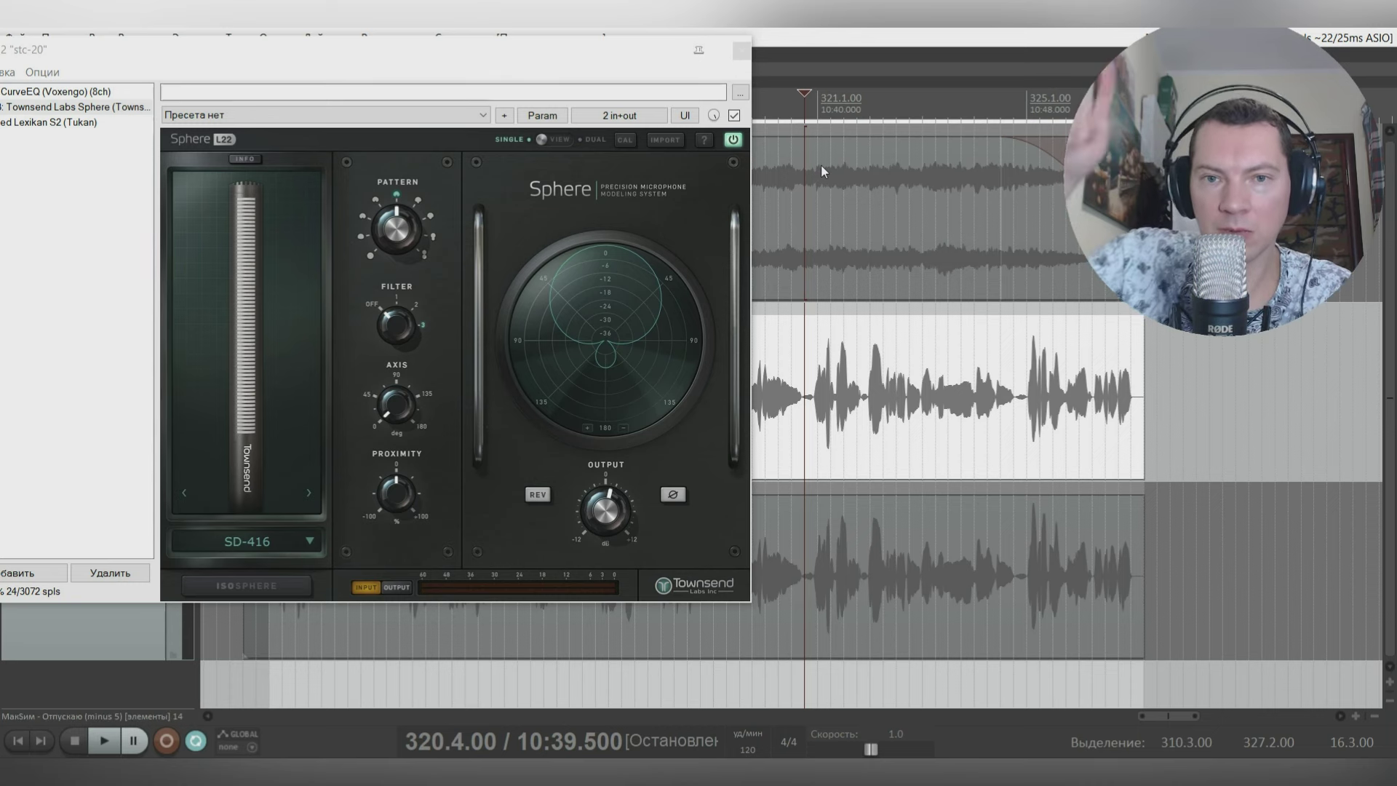
Step: Audition SD-416, RB-4038 and RB-77DX Satin on the playing vocal, dismissing the calibration warnings
{"action": "key", "text": "space"}
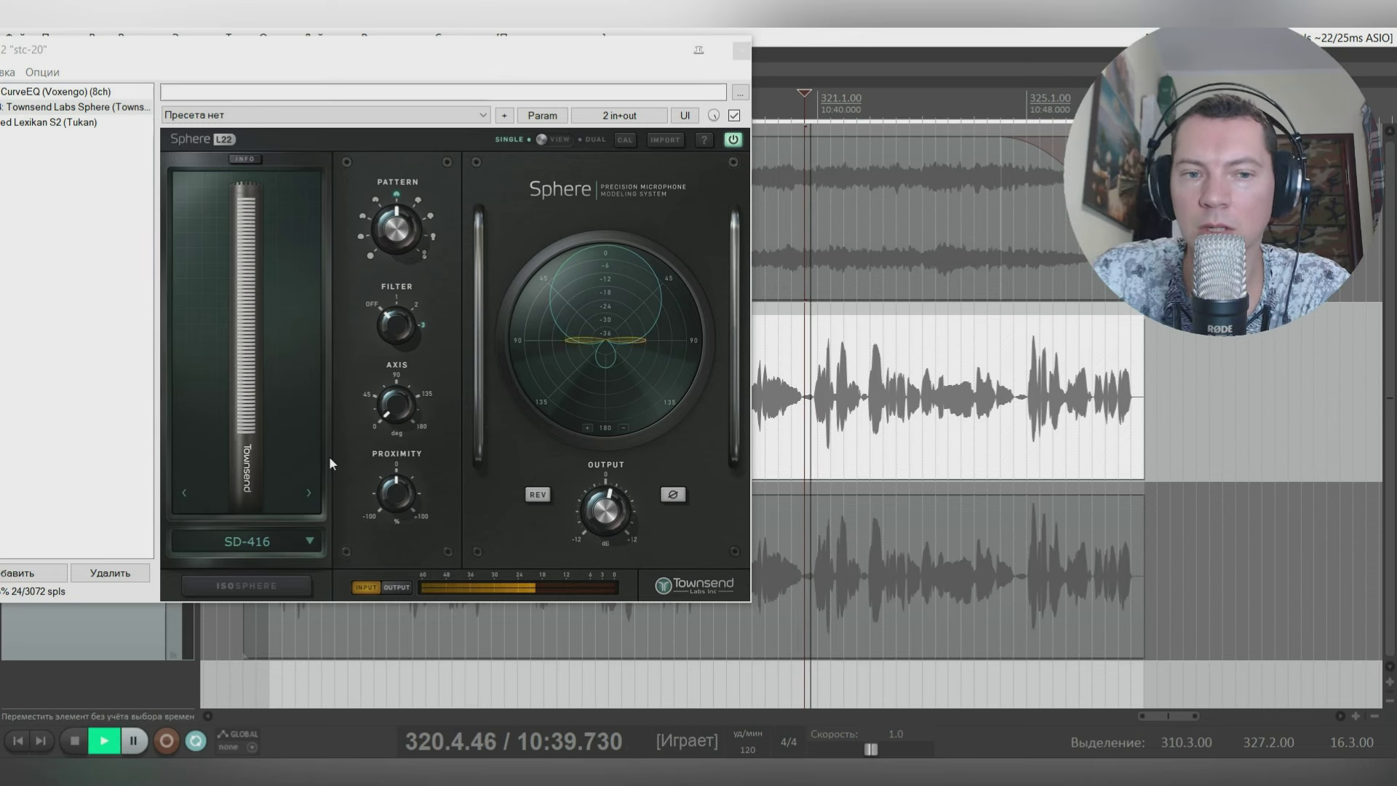
{"action": "left_click", "coordinate": [309, 491]}
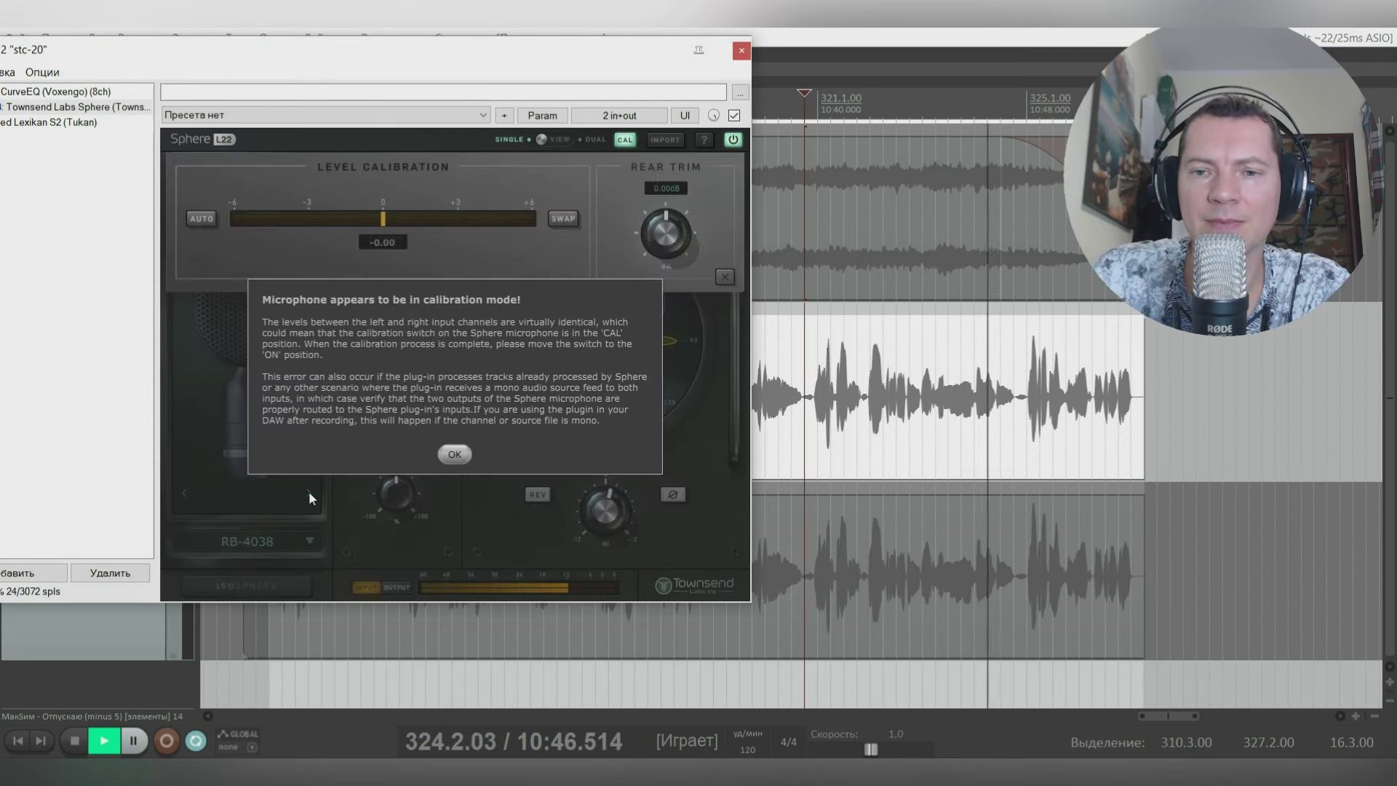
{"action": "left_click", "coordinate": [446, 455]}
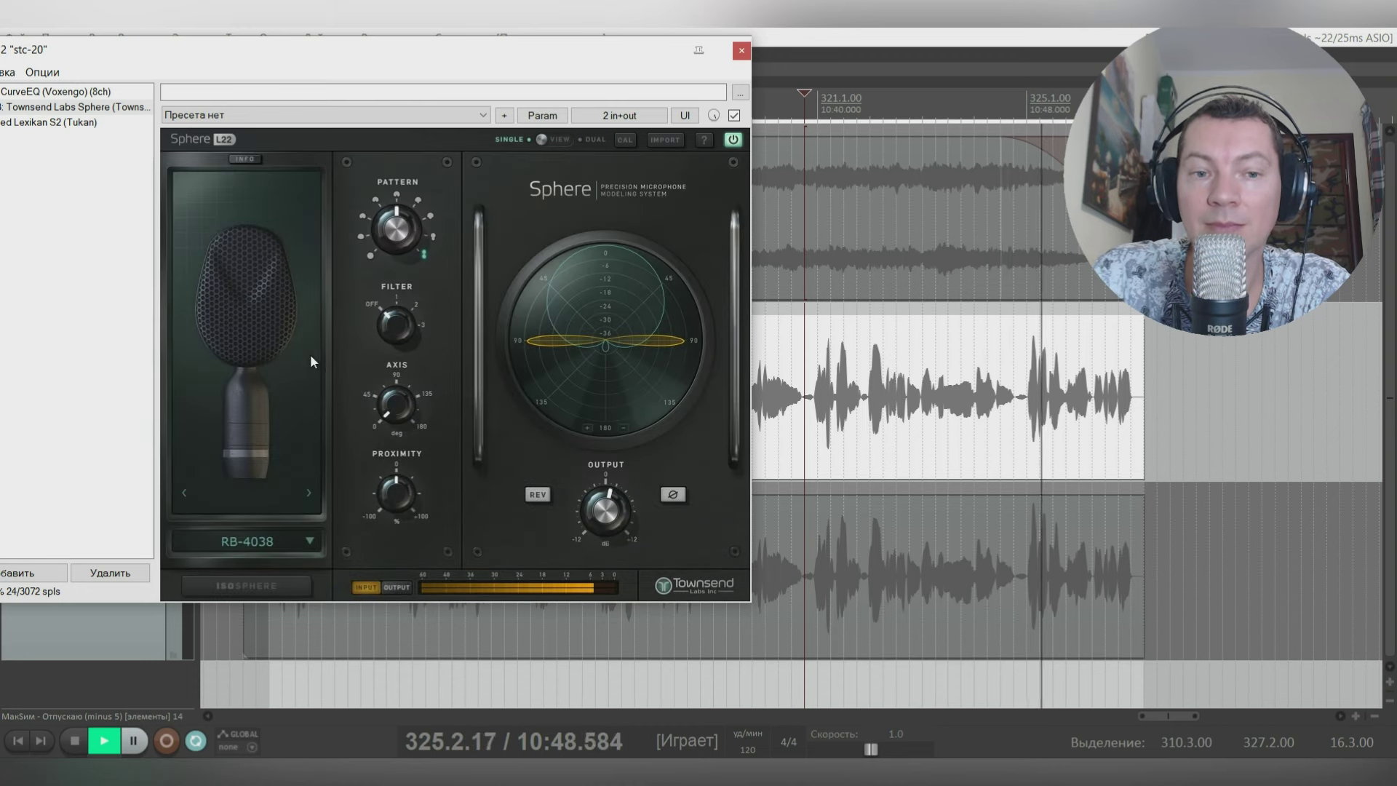
{"action": "left_click", "coordinate": [310, 493]}
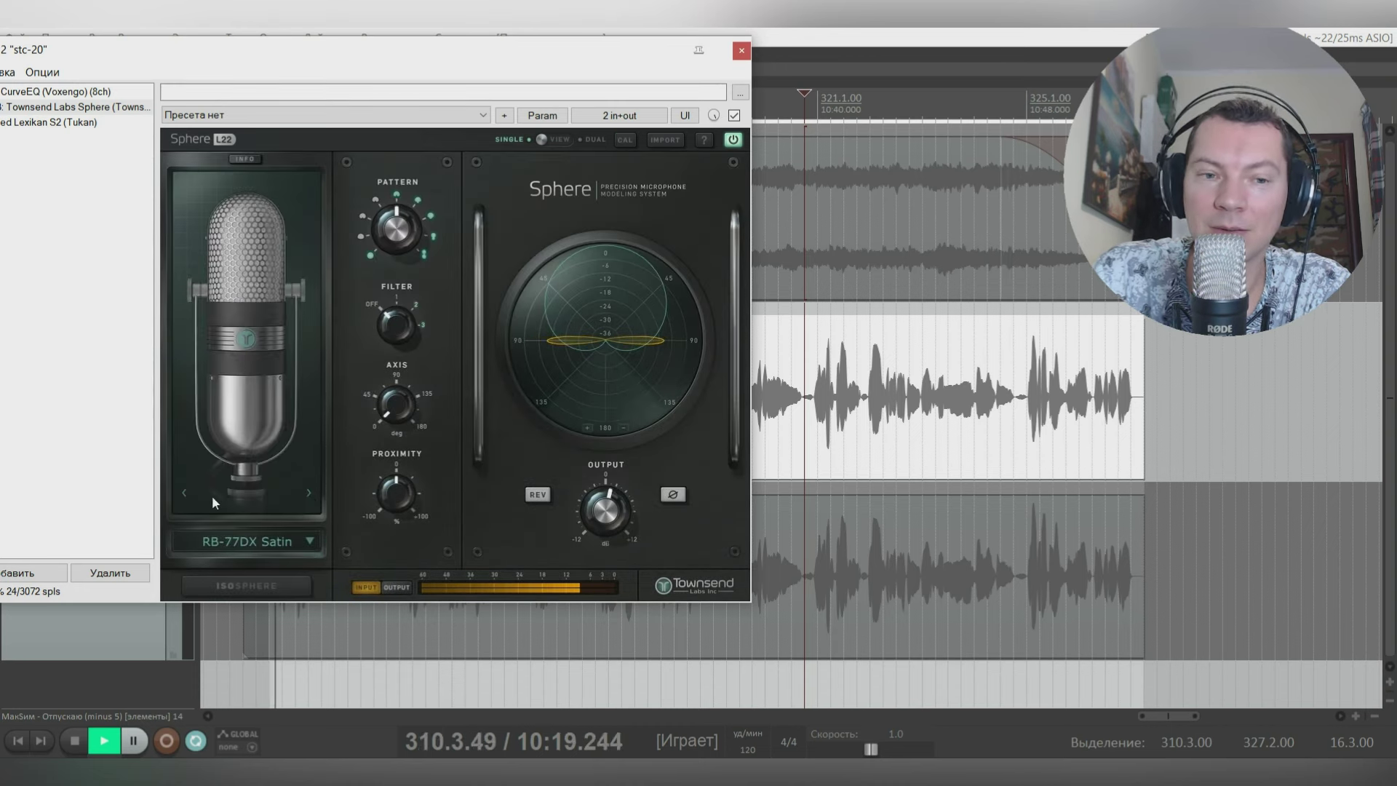
{"action": "left_click", "coordinate": [457, 452]}
Step: Audition RB-77DX Umber and DN-57, dismiss the calibration warning, stop playback and close the FX window
{"action": "left_click", "coordinate": [310, 491]}
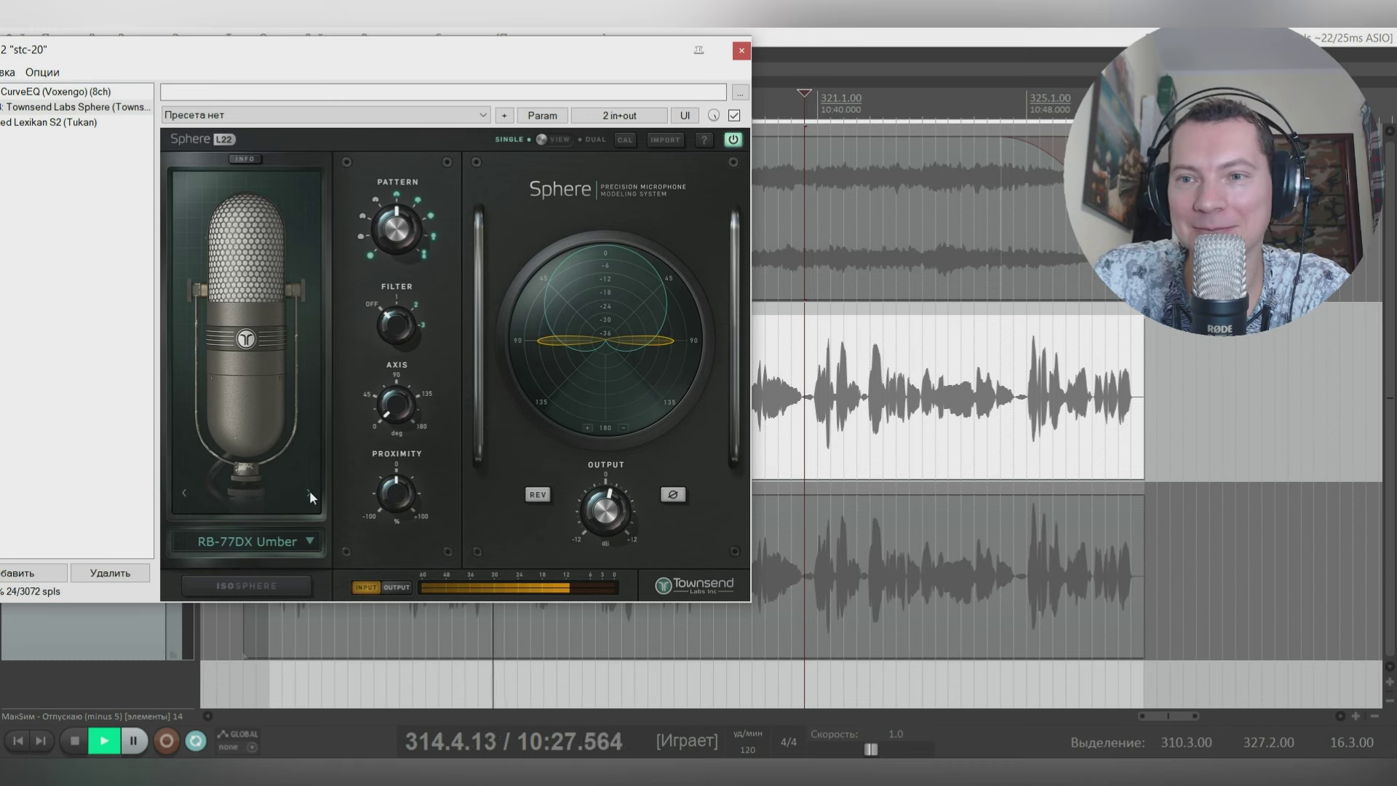
{"action": "left_click", "coordinate": [309, 490]}
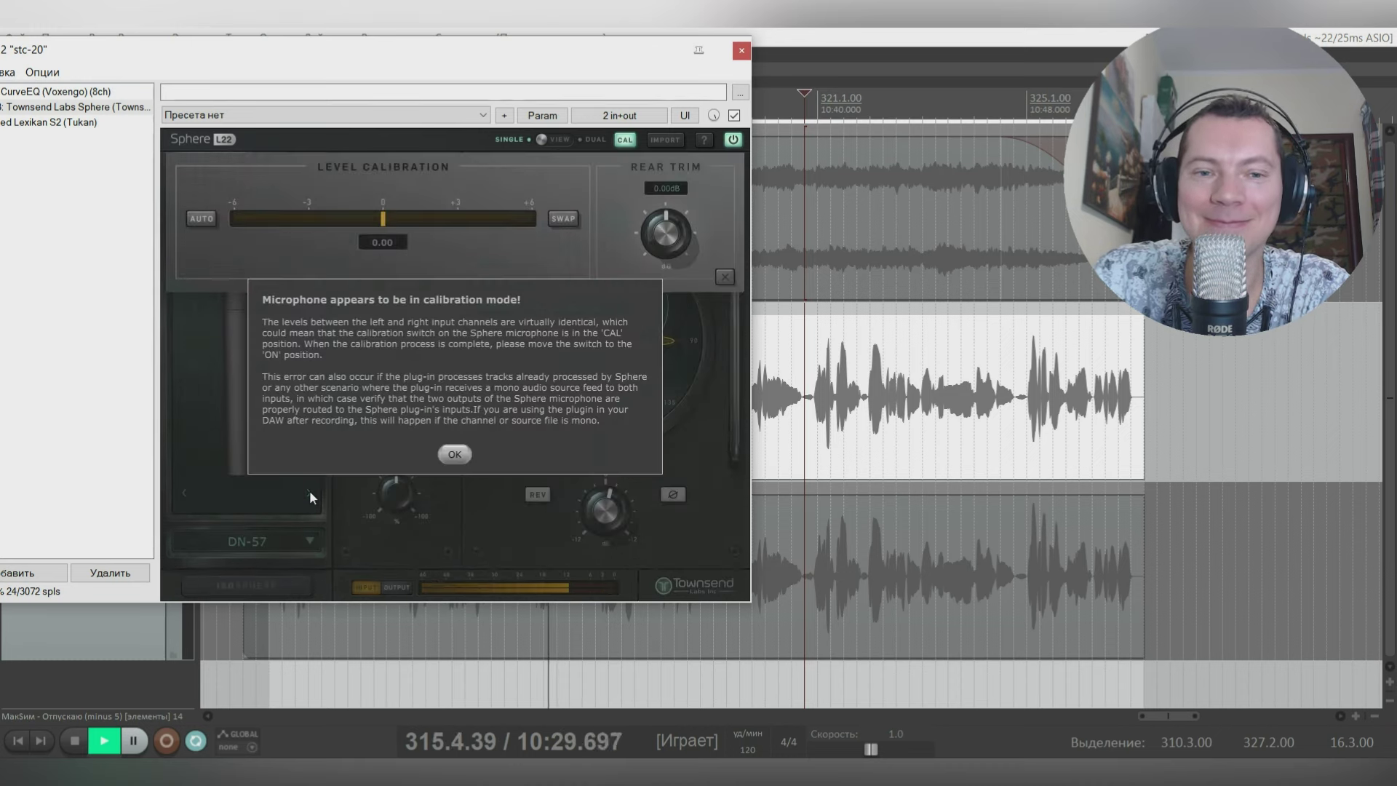
{"action": "left_click", "coordinate": [467, 456]}
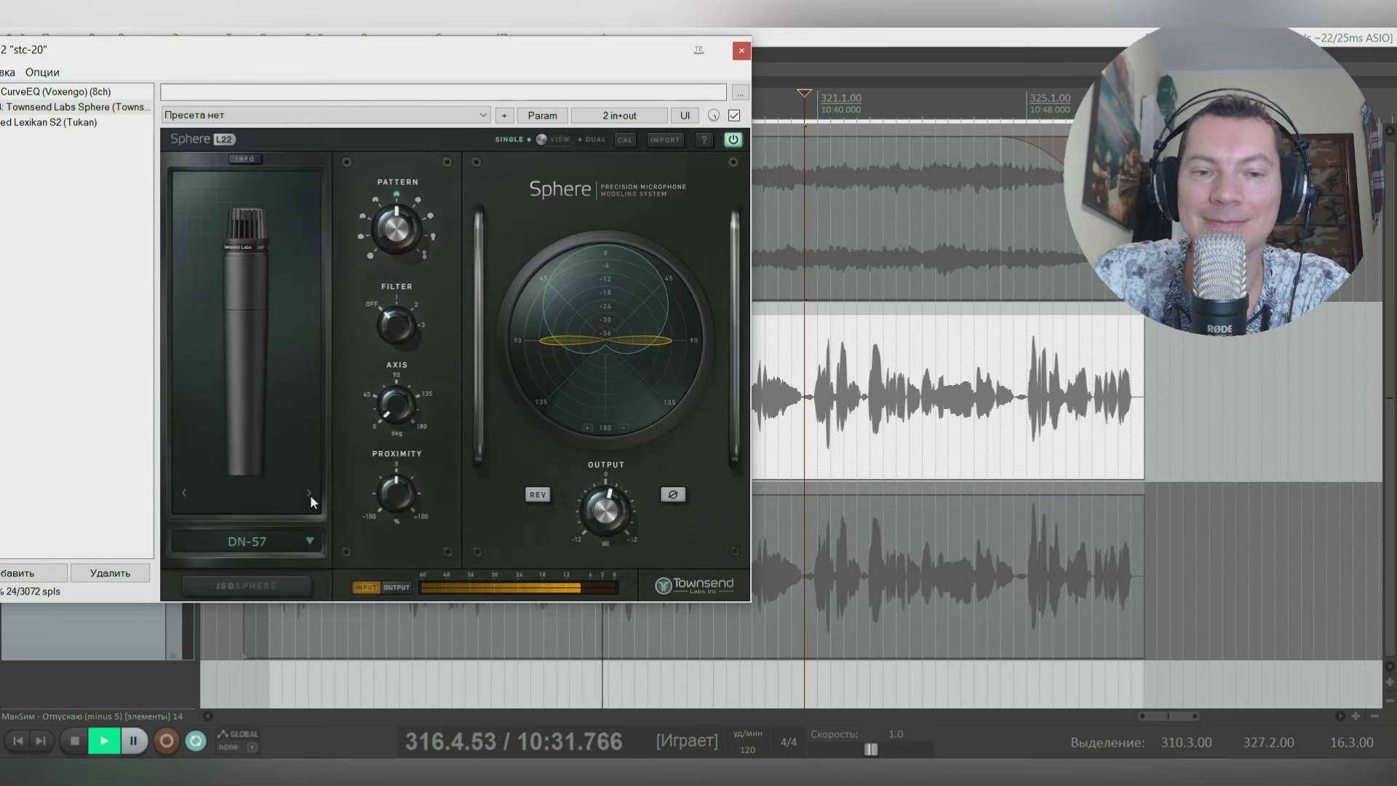
{"action": "key", "text": "space"}
{"action": "left_click", "coordinate": [742, 51]}
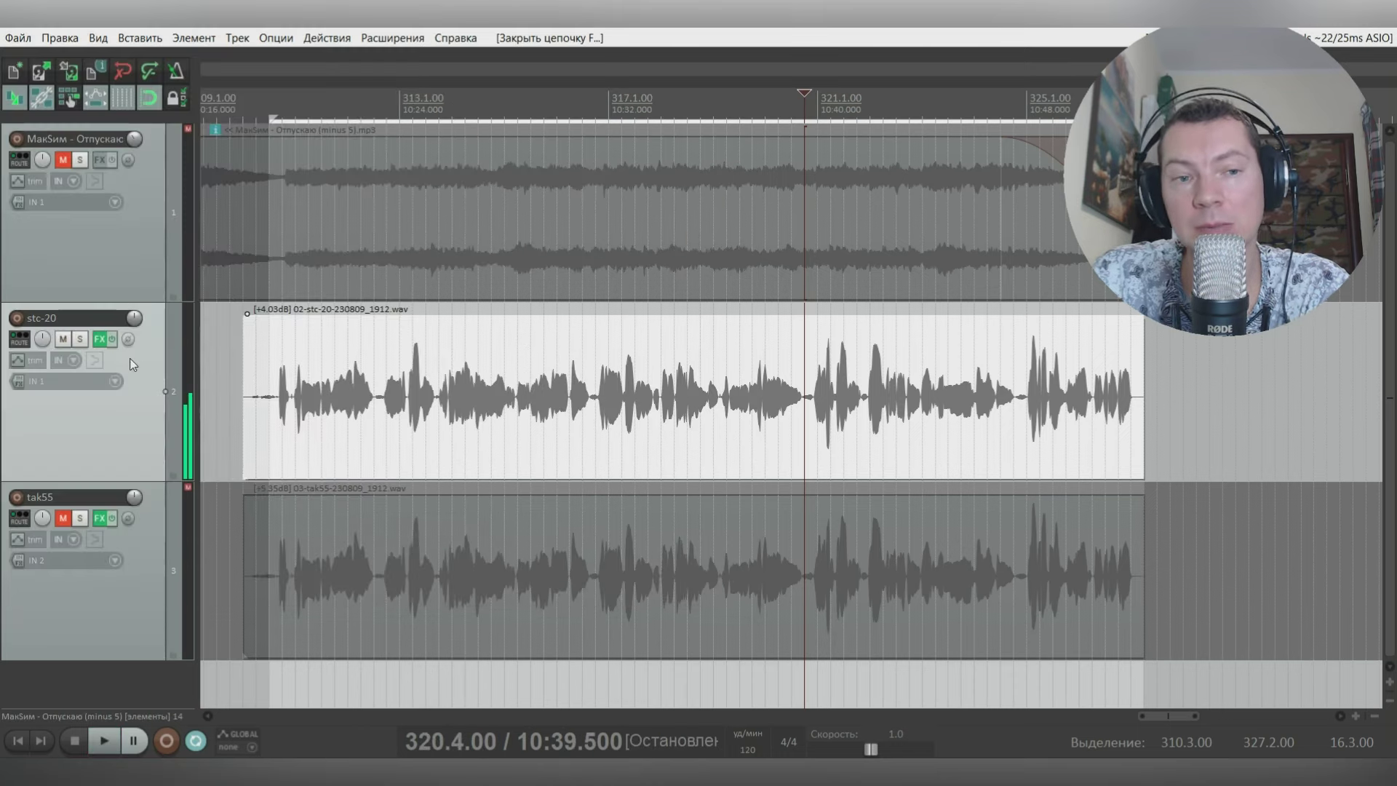
Step: Mute the stc-20 track, unmute the tak55 track and play its vocal from 310.3.00
{"action": "left_click", "coordinate": [62, 339]}
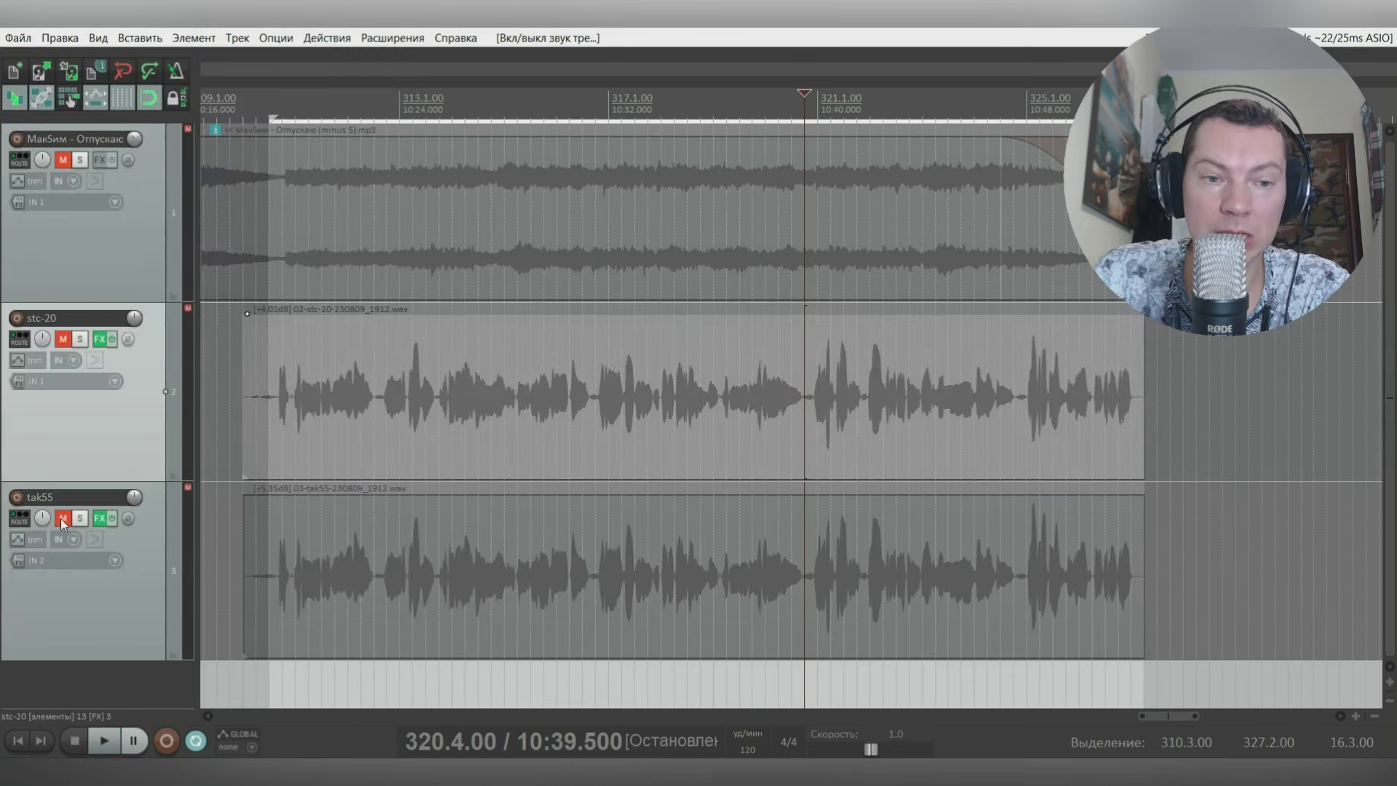
{"action": "left_click", "coordinate": [62, 518]}
{"action": "left_click", "coordinate": [269, 535]}
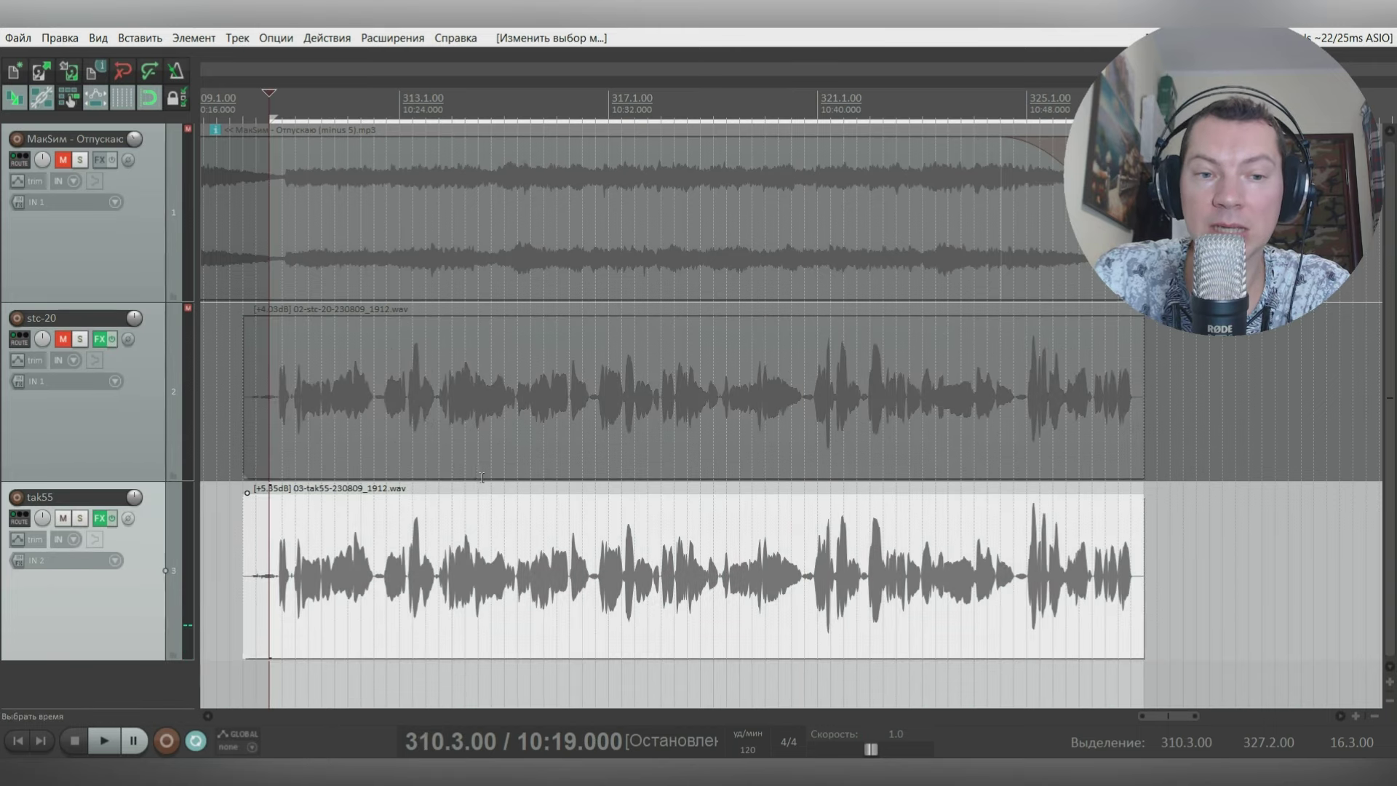
{"action": "key", "text": "space"}
Step: Open the tak55 track's FX chain and move its window so the whole plug-in list is in view
{"action": "left_click", "coordinate": [102, 518]}
{"action": "left_click", "coordinate": [136, 116]}
{"action": "left_click_drag", "start_coordinate": [895, 57], "coordinate": [747, 56]}
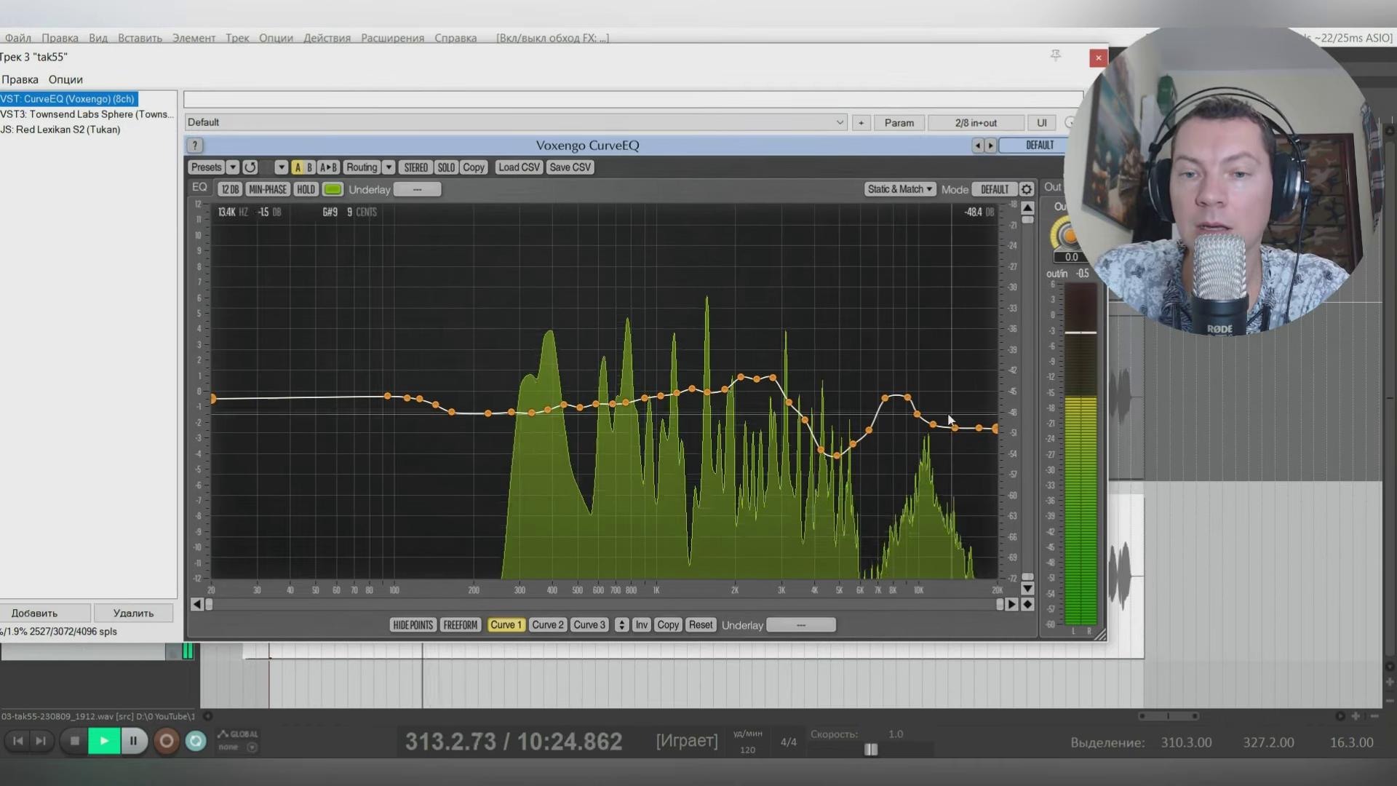
{"action": "left_click_drag", "start_coordinate": [749, 66], "coordinate": [776, 50]}
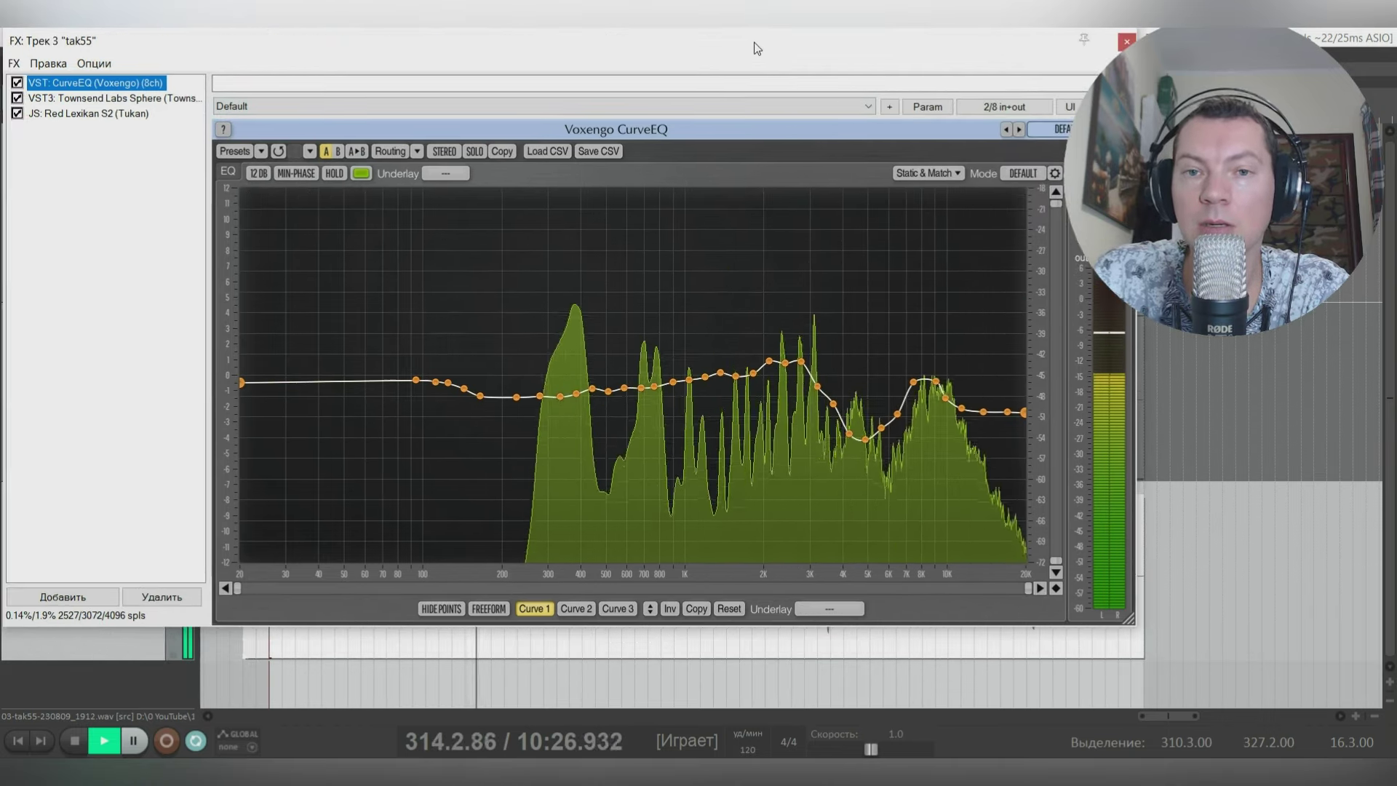
Step: Show the tak55 track's Townsend Labs Sphere plug-in, close the level calibration and switch the model to DN-421N
{"action": "left_click", "coordinate": [142, 98]}
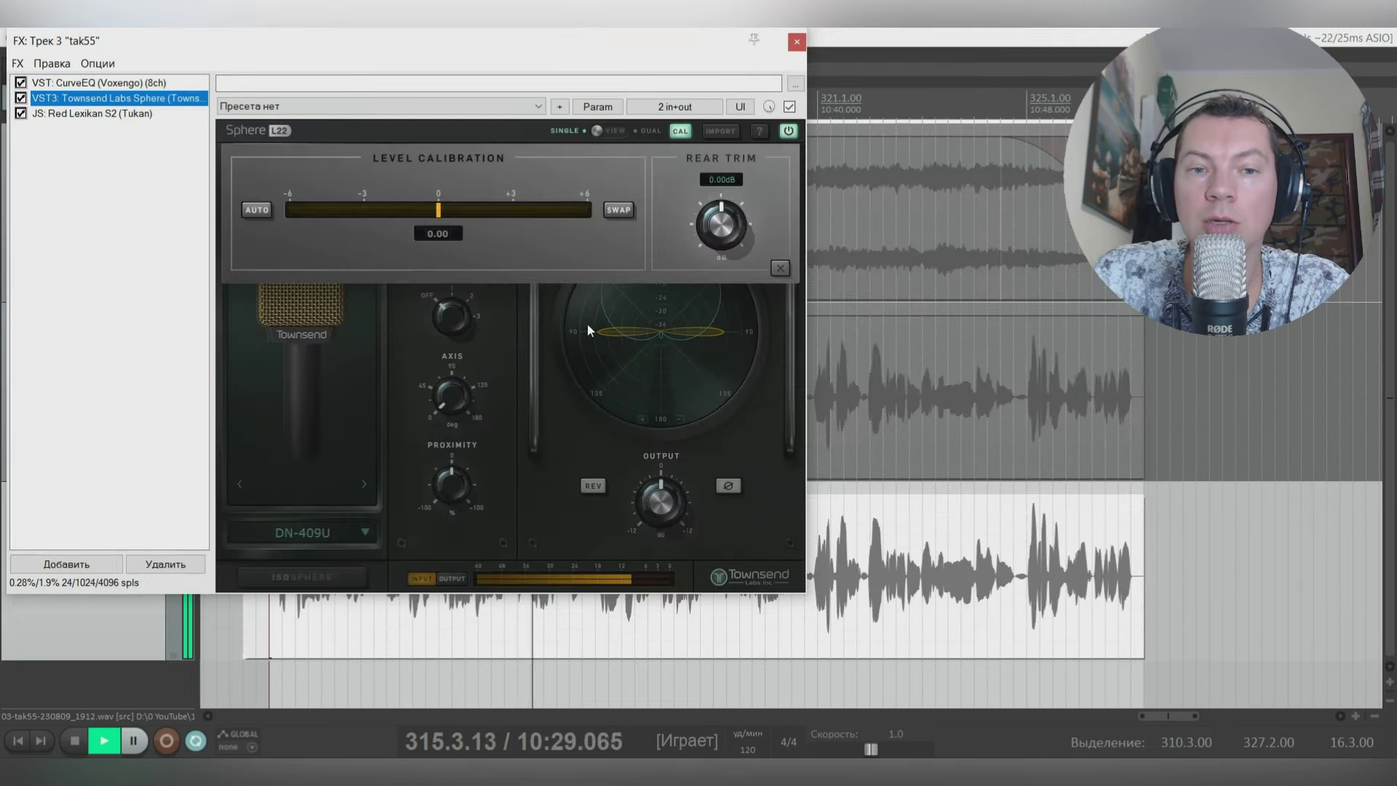
{"action": "left_click", "coordinate": [780, 267]}
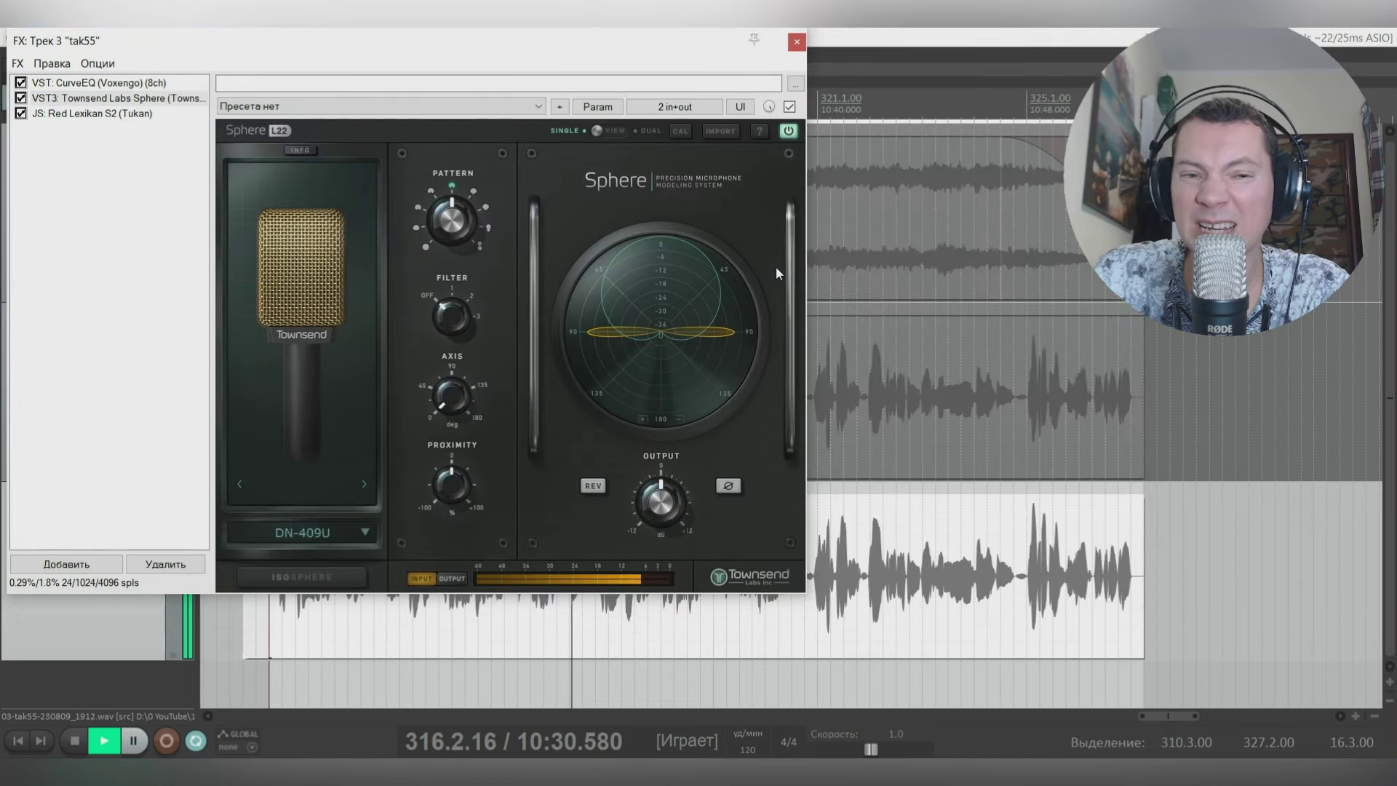
{"action": "left_click", "coordinate": [364, 485]}
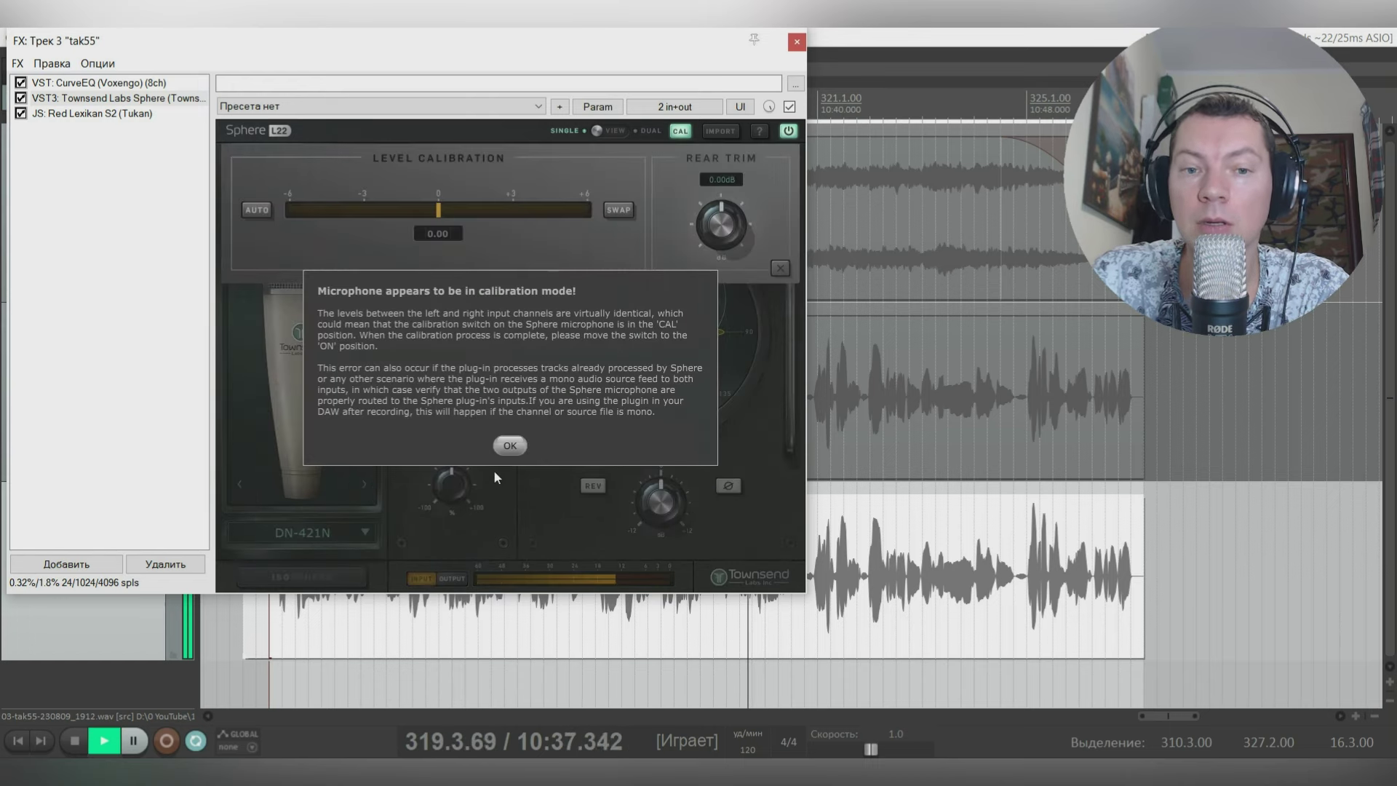
Step: Dismiss the calibration warnings and audition the DN-421S and DN-421B models on the tak55 vocal
{"action": "left_click", "coordinate": [508, 443]}
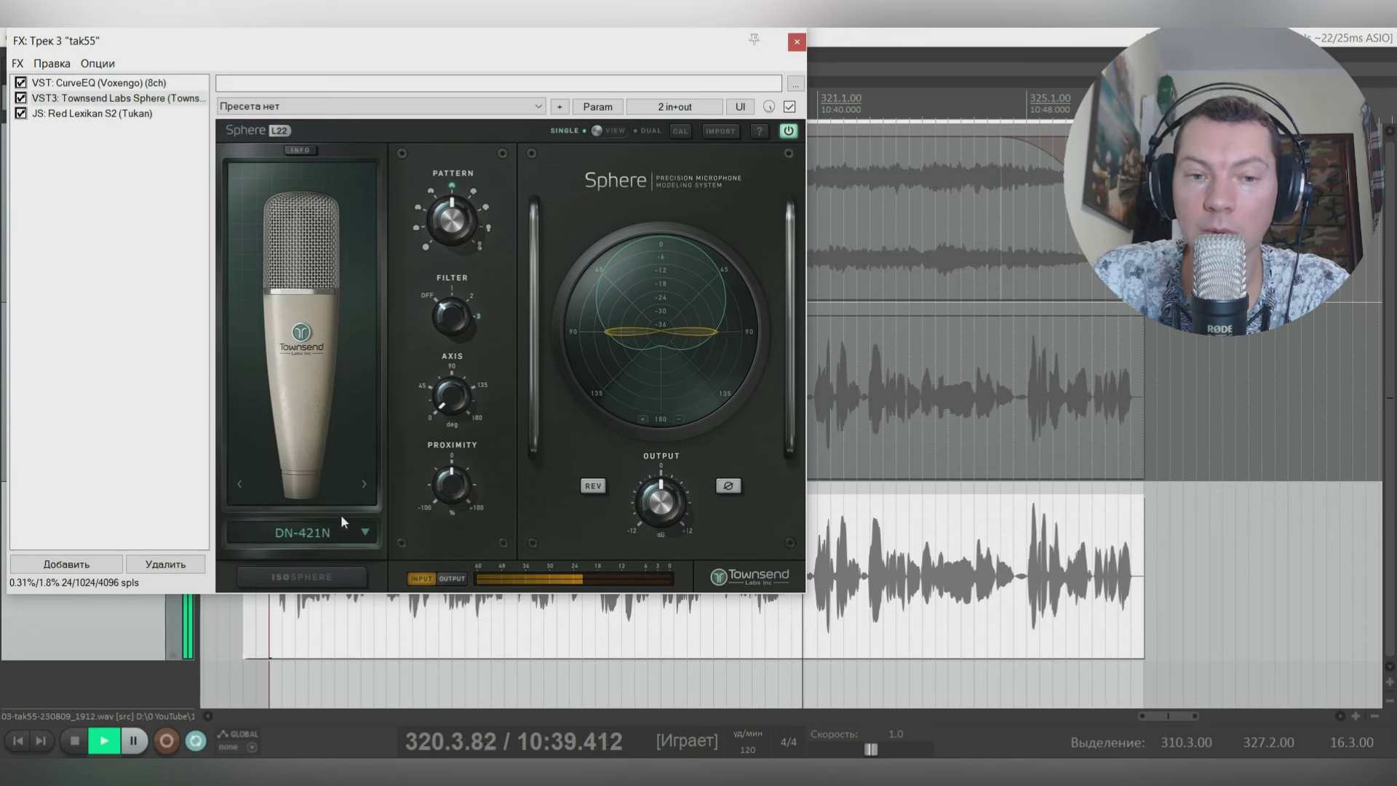
{"action": "left_click", "coordinate": [361, 483]}
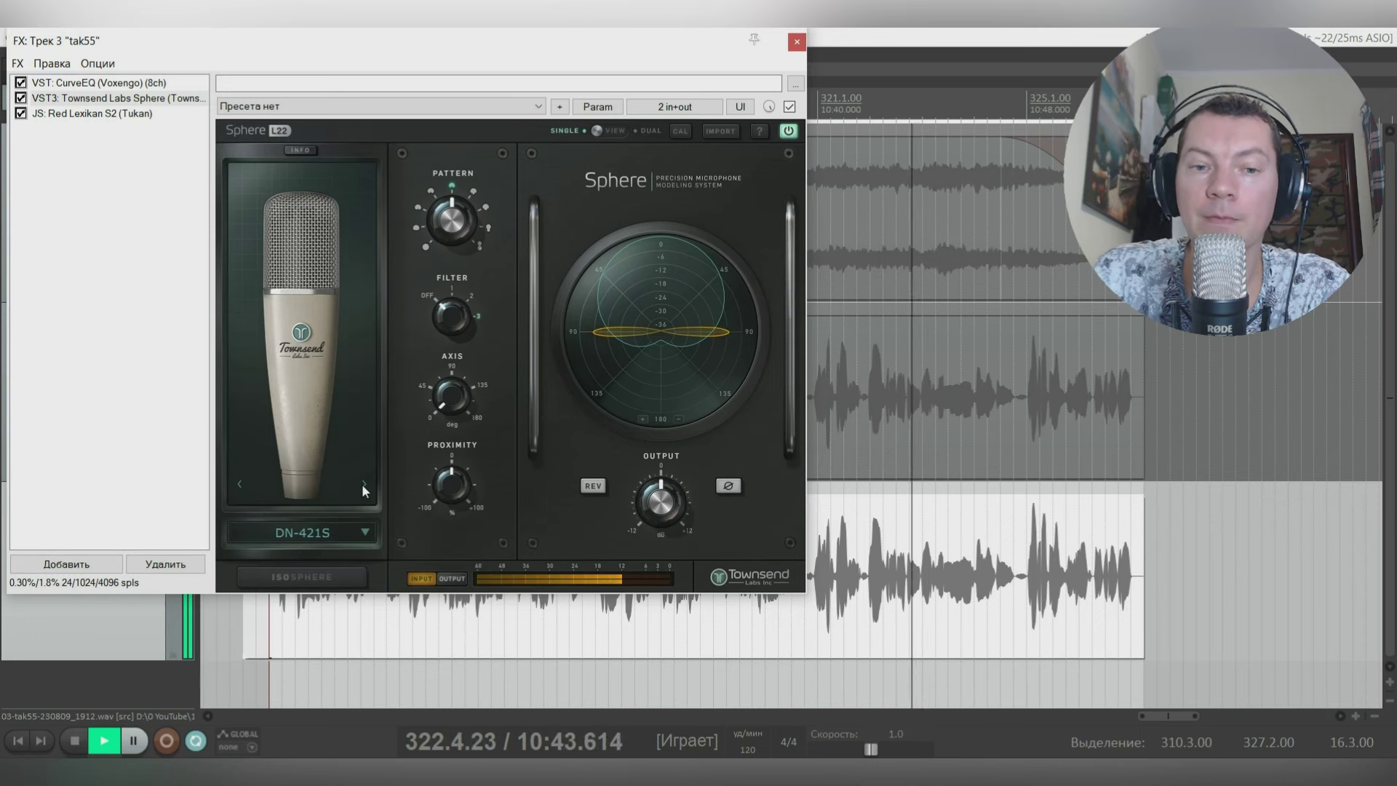
{"action": "left_click", "coordinate": [506, 441]}
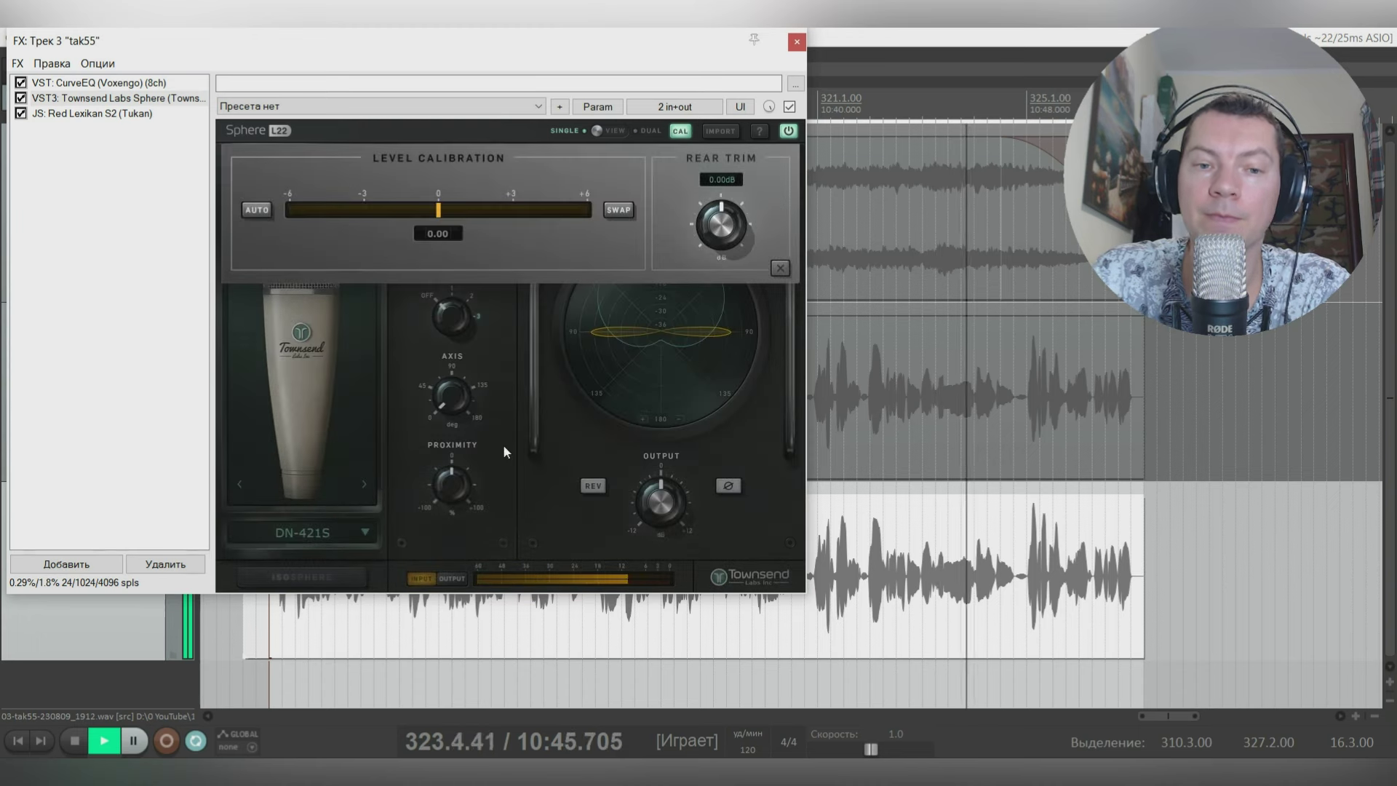
{"action": "left_click", "coordinate": [360, 482]}
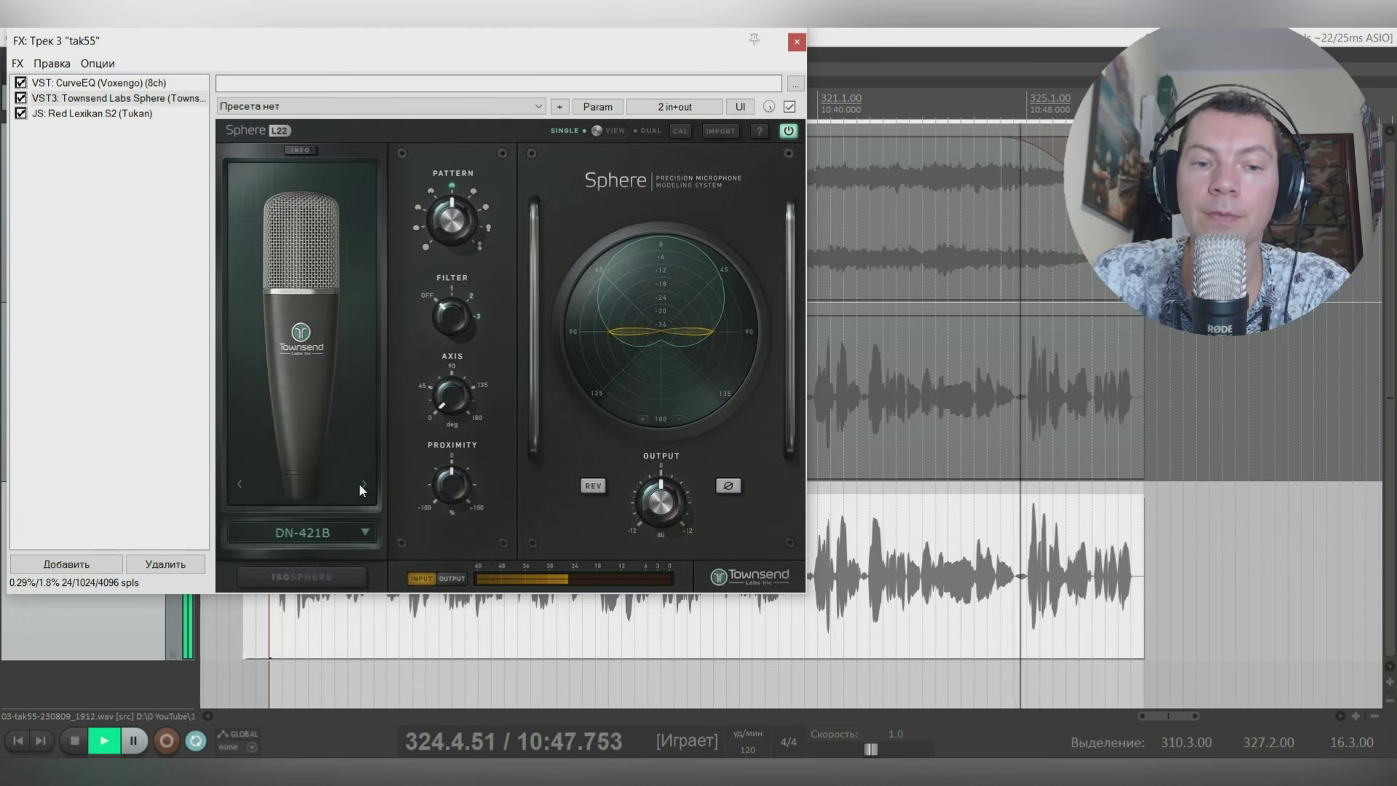
Step: Look through the Hybrid model list, move on to the Sphere Linear model and dismiss the calibration warning
{"action": "left_click", "coordinate": [364, 531]}
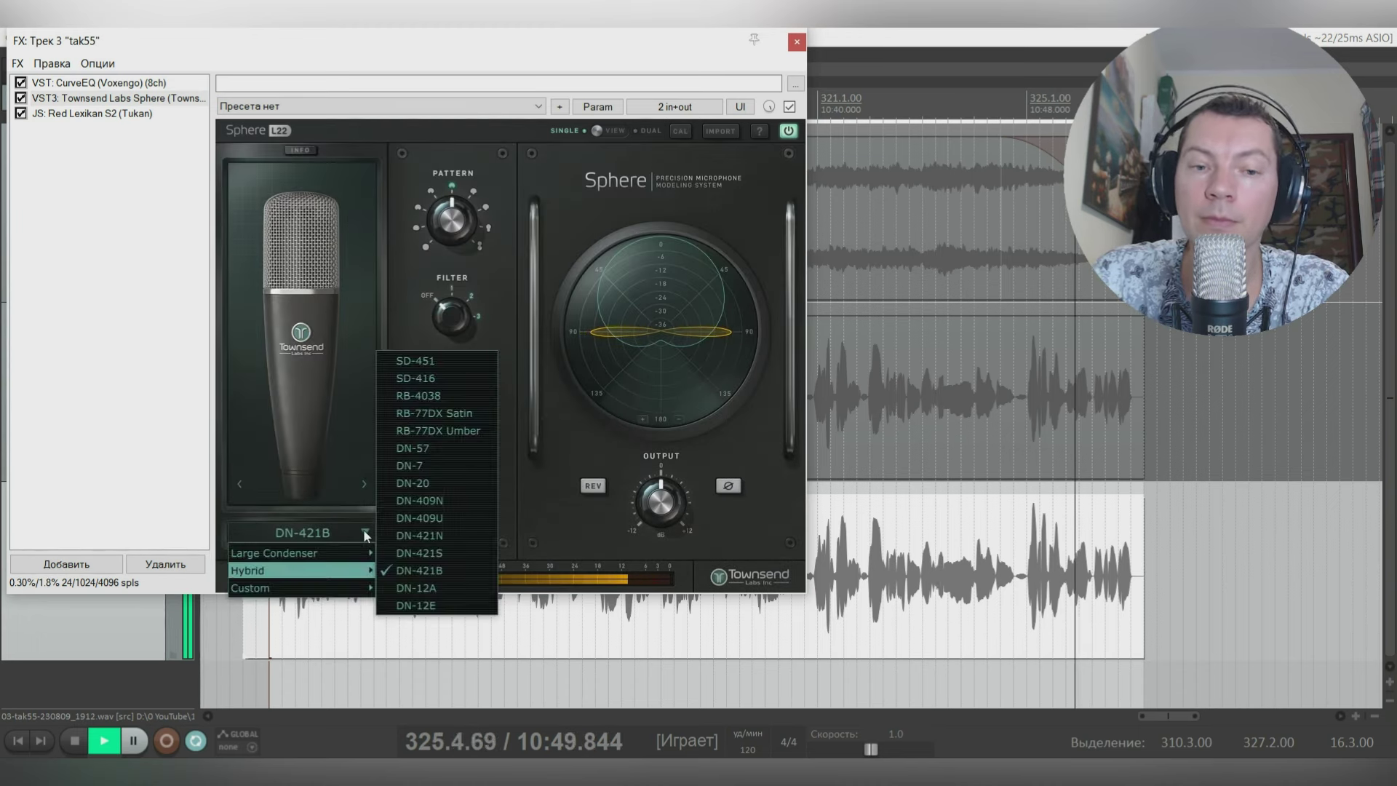
{"action": "left_click", "coordinate": [364, 485]}
{"action": "left_click", "coordinate": [363, 485]}
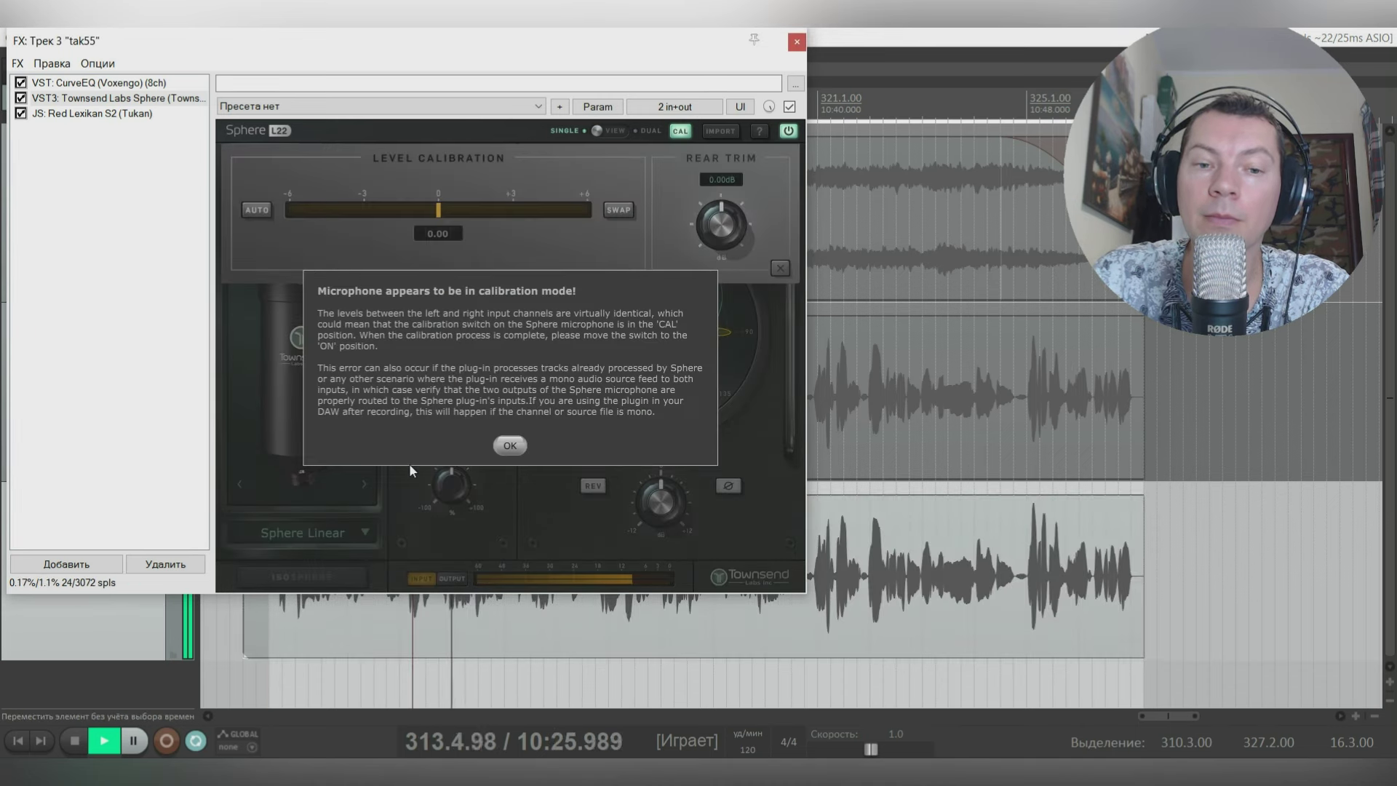
{"action": "key", "text": "Return"}
Step: Step two microphone models ahead, stop playback and return the model to Sphere Linear
{"action": "left_click", "coordinate": [363, 486]}
{"action": "left_click", "coordinate": [362, 484]}
{"action": "key", "text": "space"}
{"action": "left_click", "coordinate": [239, 484]}
{"action": "left_click", "coordinate": [240, 484]}
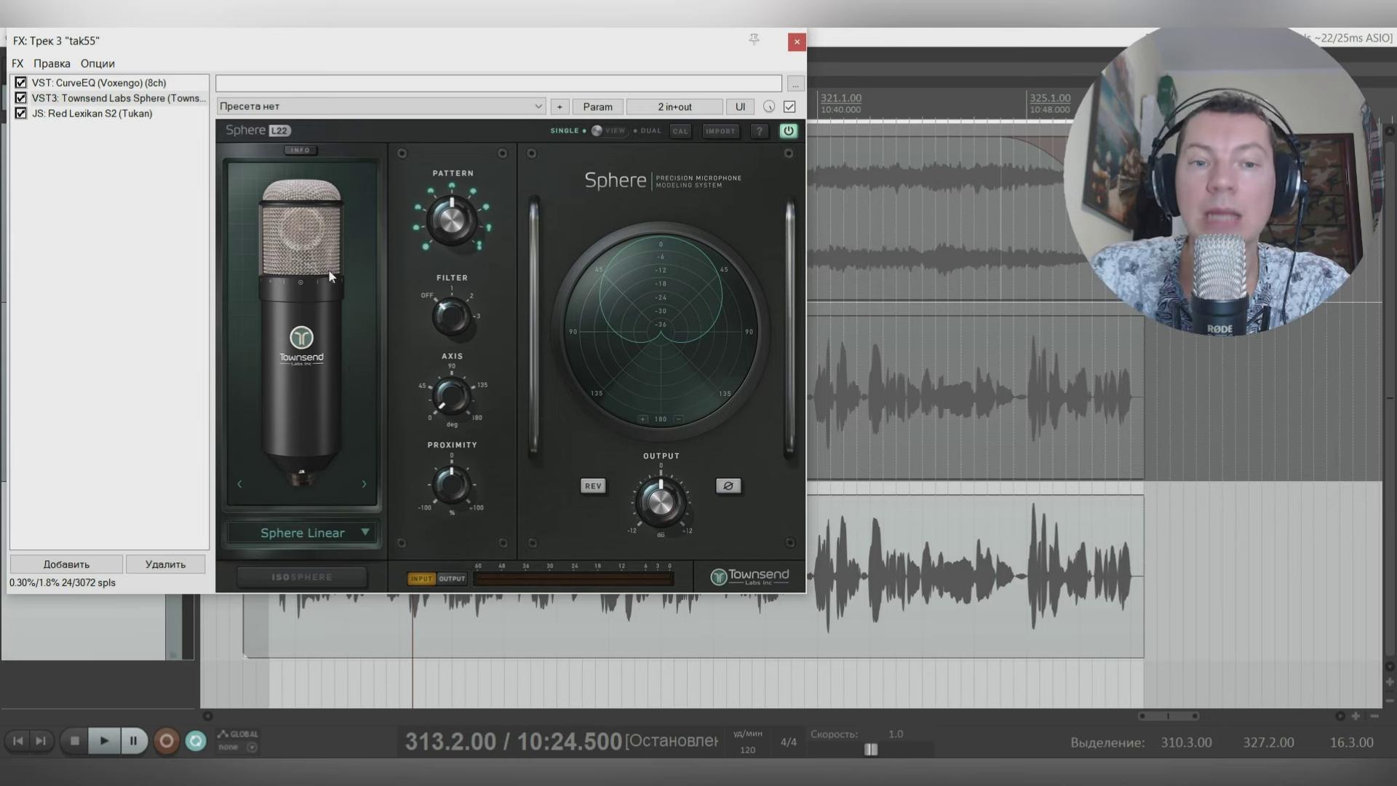
Step: Examine the CurveEQ curve in the tak55 FX chain and return to the Townsend Labs Sphere plug-in
{"action": "left_click", "coordinate": [99, 84]}
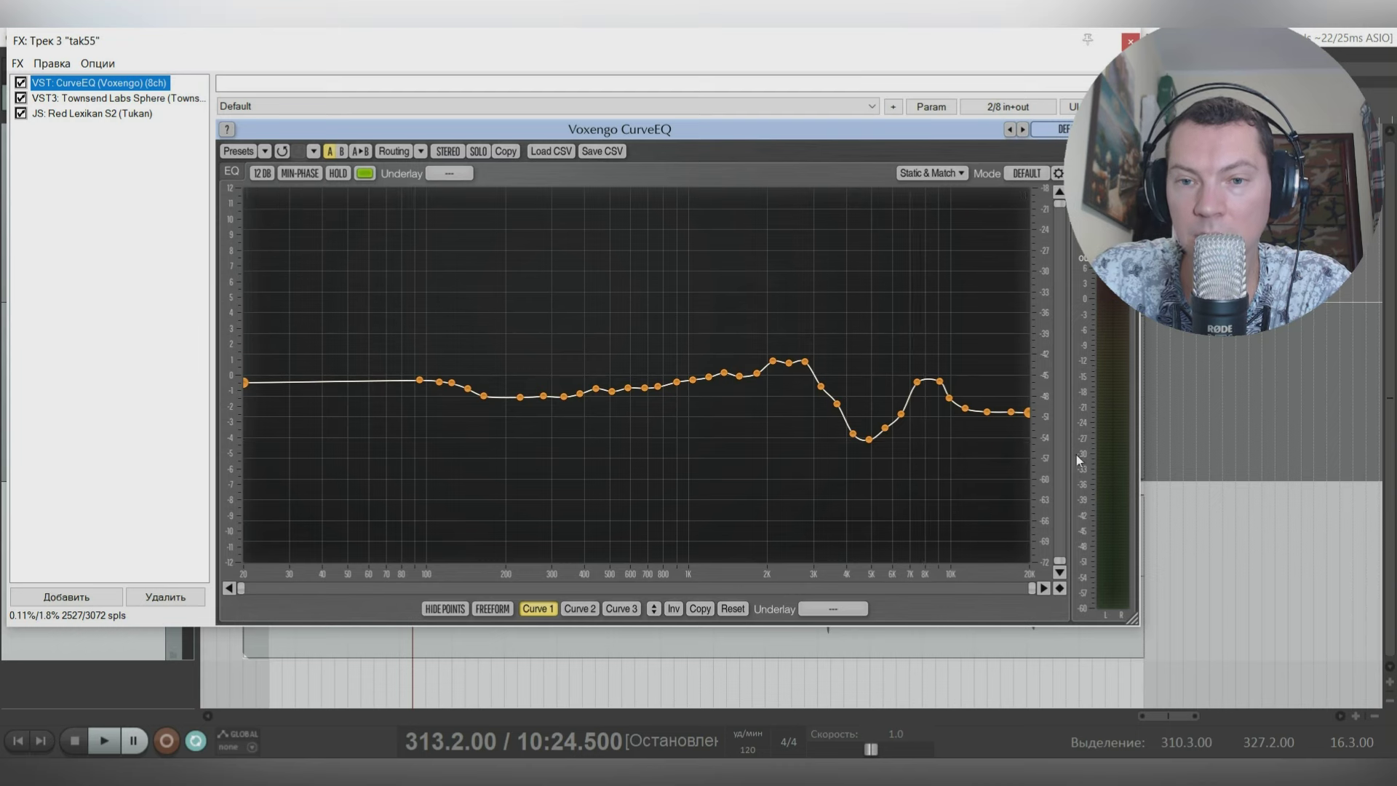
{"action": "left_click", "coordinate": [96, 99]}
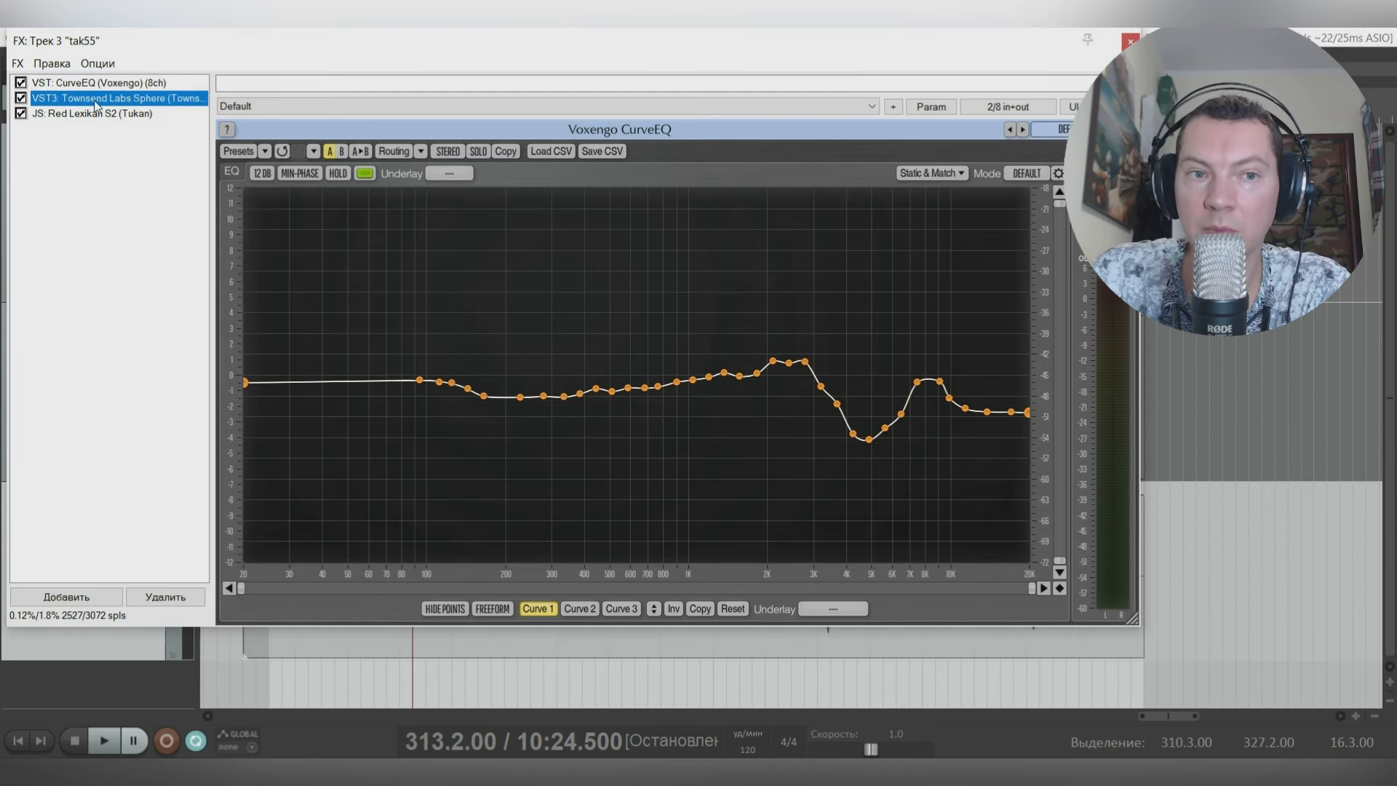
Step: Switch the Sphere microphone model to LD-47K and play the tak55 vocal through it
{"action": "left_click", "coordinate": [364, 480]}
{"action": "left_click", "coordinate": [361, 482]}
{"action": "left_click", "coordinate": [361, 482]}
{"action": "key", "text": "space"}
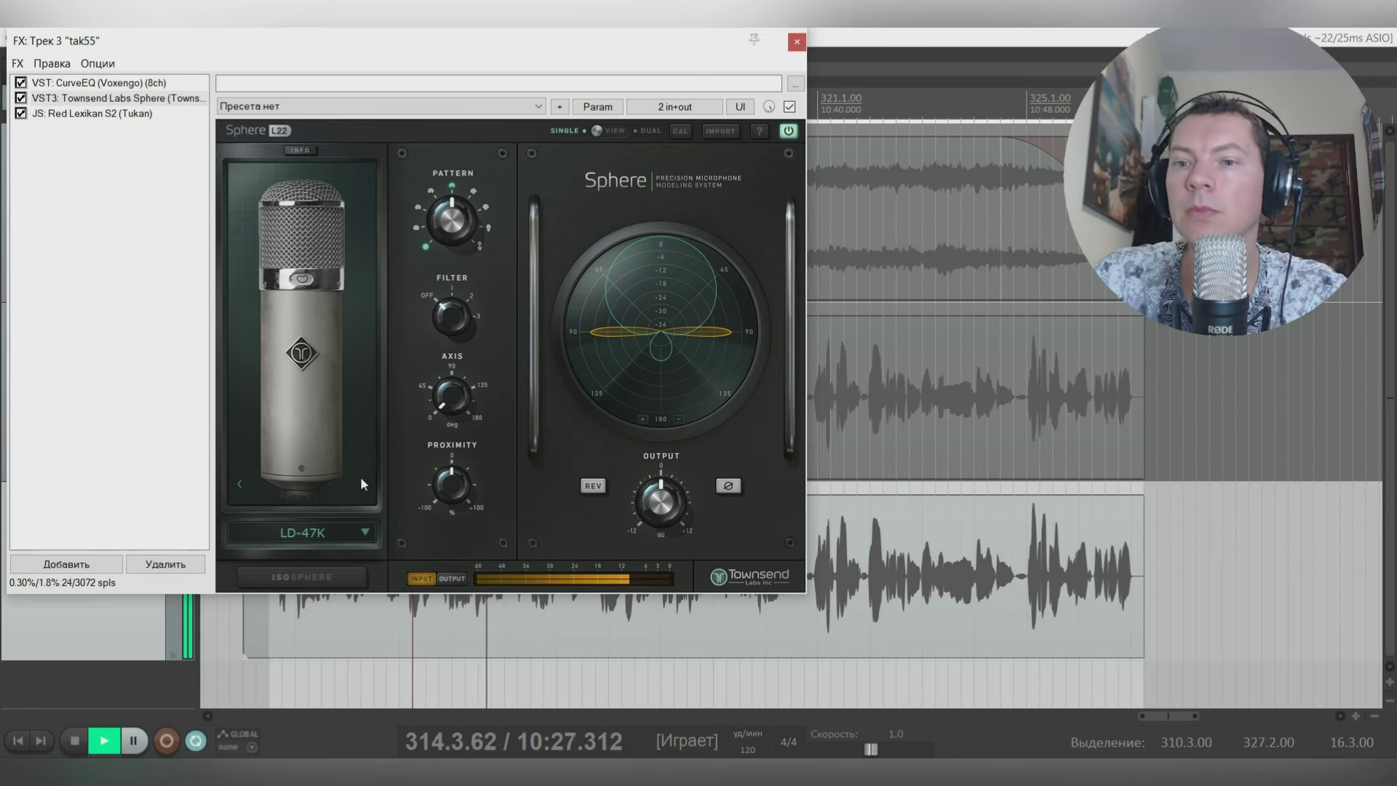
Step: Audition the LD-49K and LD-67 models, dismissing the calibration warnings, and stop playback
{"action": "left_click", "coordinate": [361, 489]}
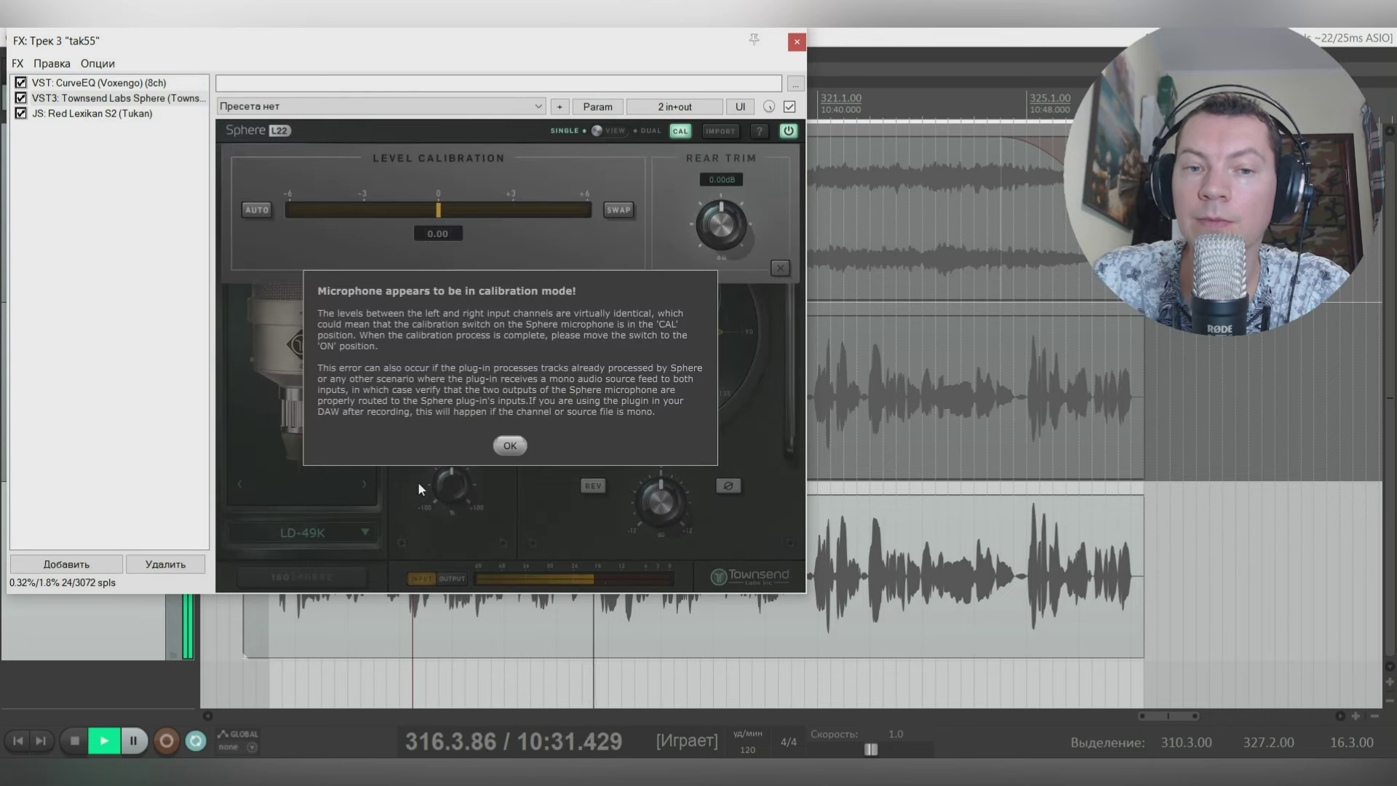
{"action": "left_click", "coordinate": [507, 444]}
{"action": "left_click", "coordinate": [364, 465]}
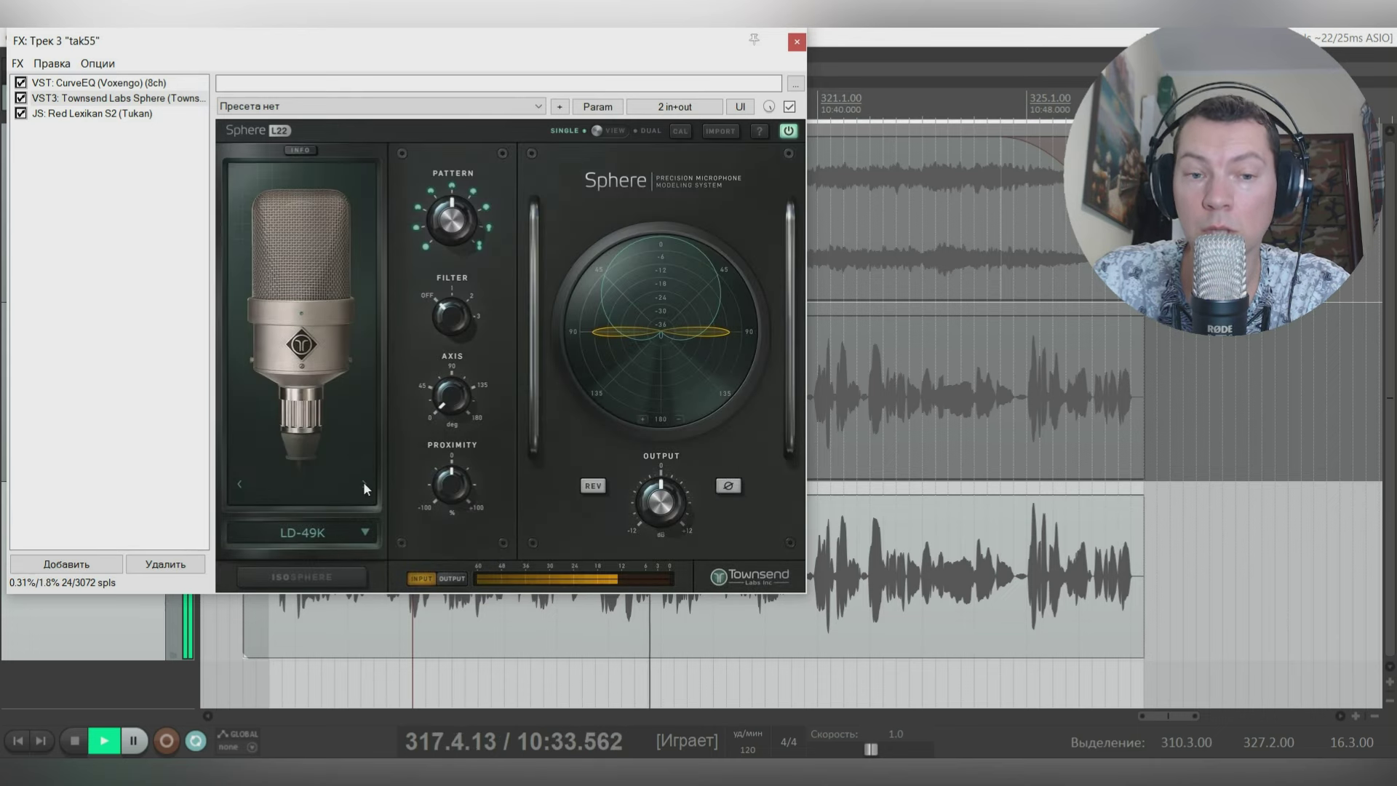
{"action": "left_click", "coordinate": [364, 486]}
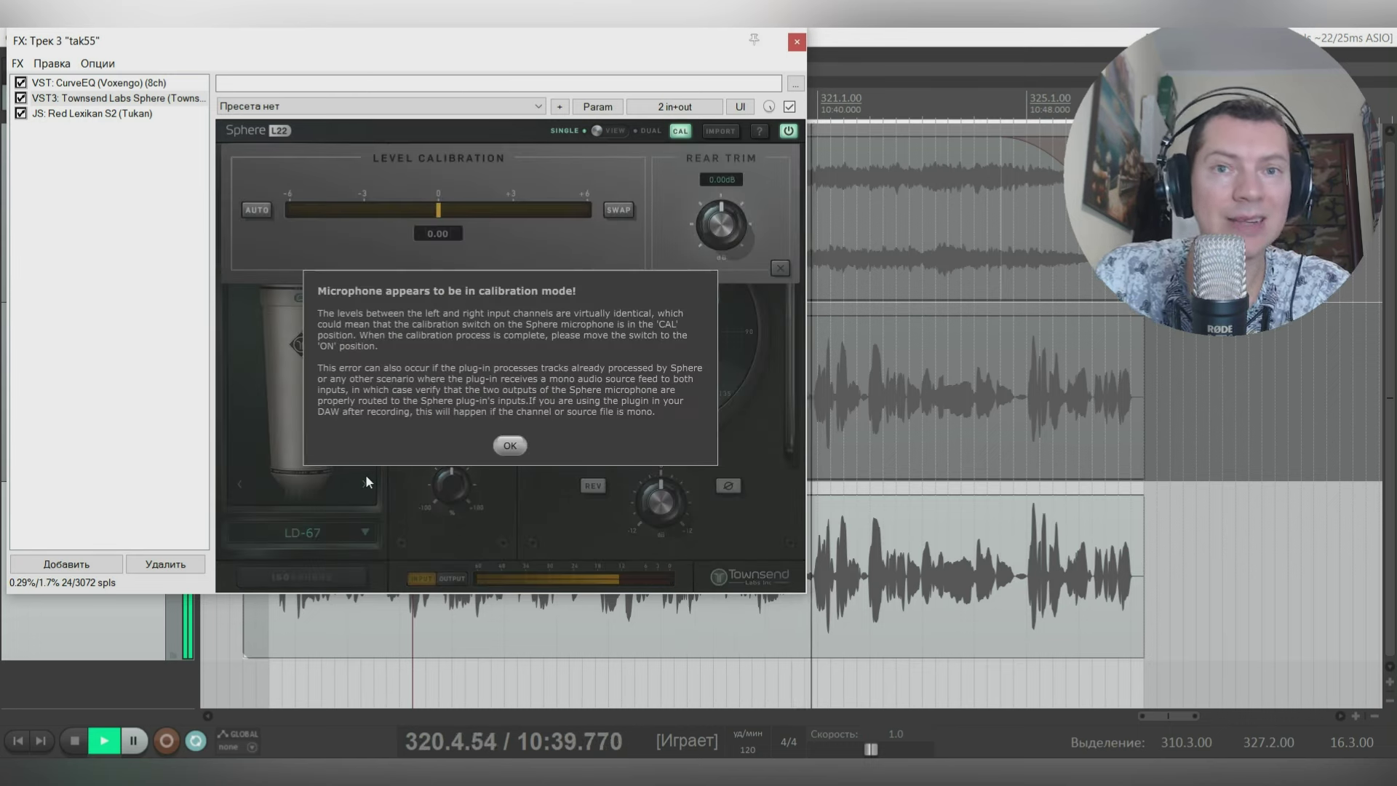
{"action": "left_click", "coordinate": [510, 445]}
{"action": "key", "text": "space"}
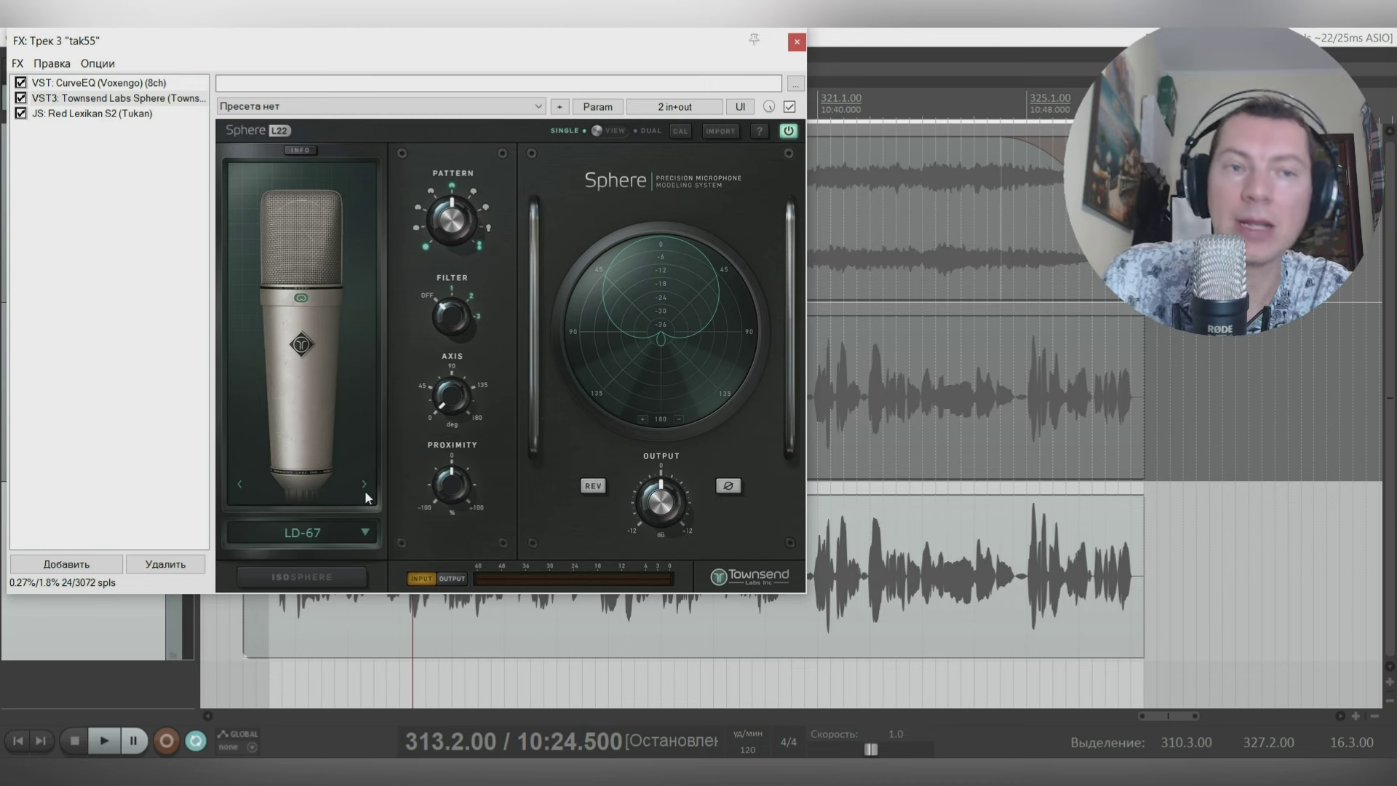
Step: Switch the model to LD-67 NOS and play the tak55 vocal from 313.3.00
{"action": "left_click", "coordinate": [365, 491]}
{"action": "left_click", "coordinate": [426, 619]}
{"action": "key", "text": "space"}
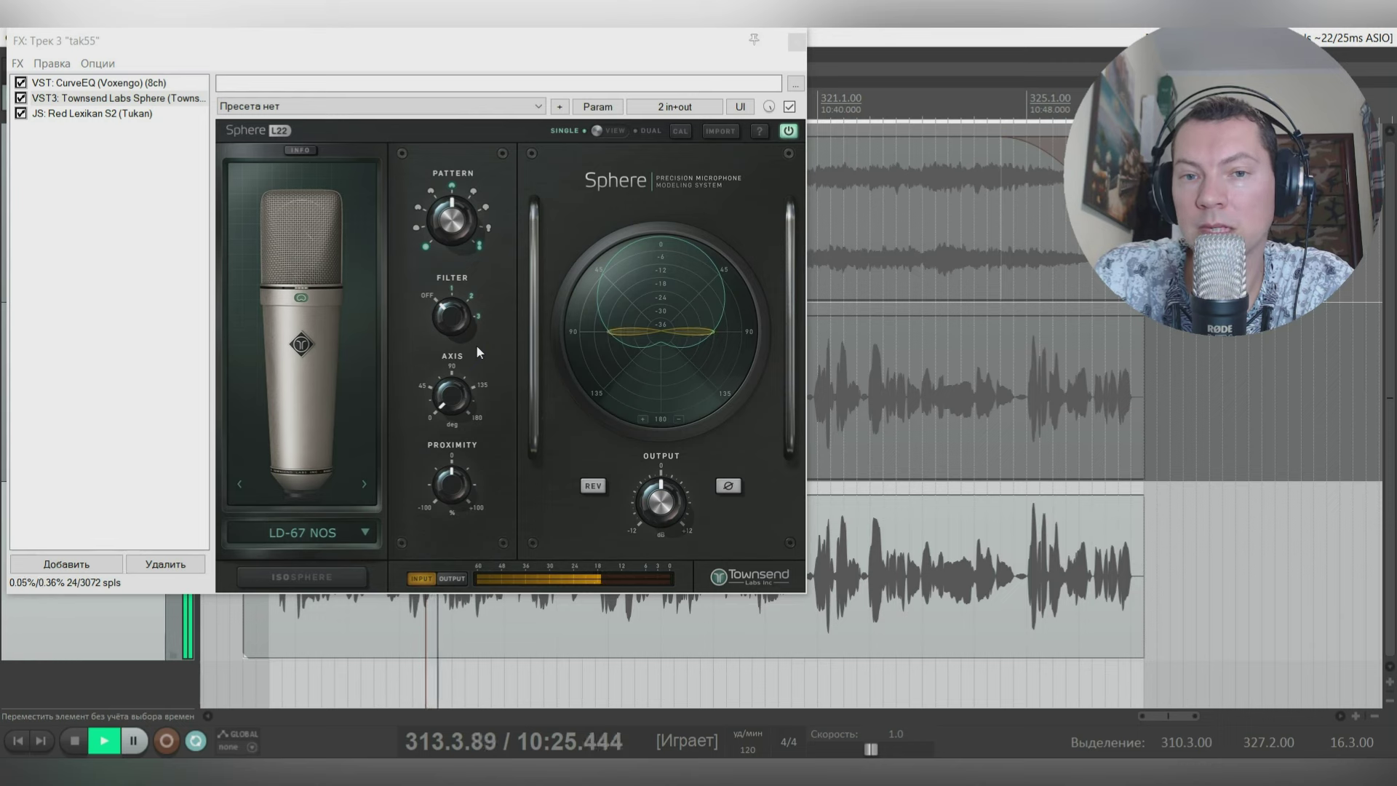
Step: Compare LD-87 Vintage with LD-67, dismissing the calibration warning, and advance the model to LD-87 Modern
{"action": "left_click", "coordinate": [363, 483]}
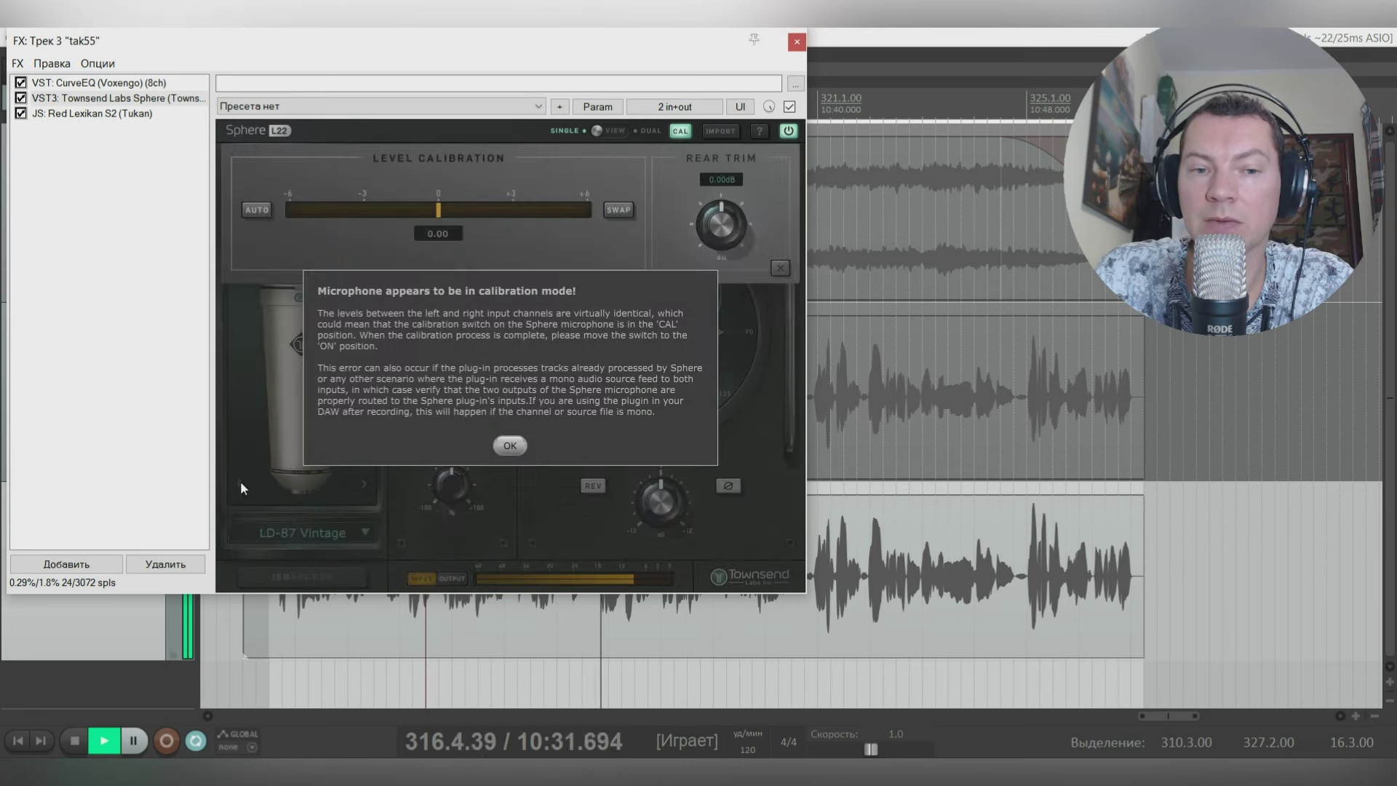
{"action": "left_click", "coordinate": [509, 446]}
{"action": "left_click", "coordinate": [240, 484]}
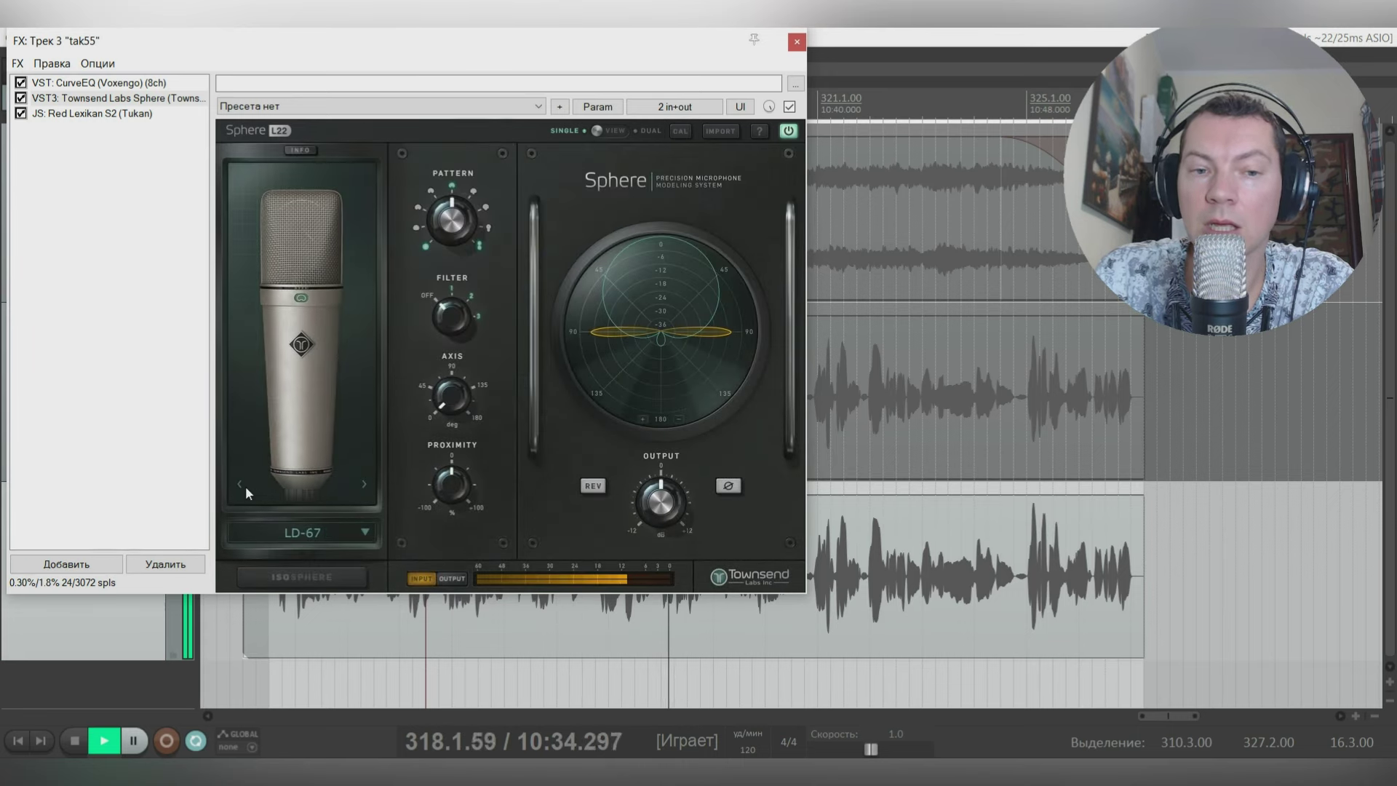
{"action": "left_click", "coordinate": [364, 482]}
{"action": "left_click", "coordinate": [364, 481]}
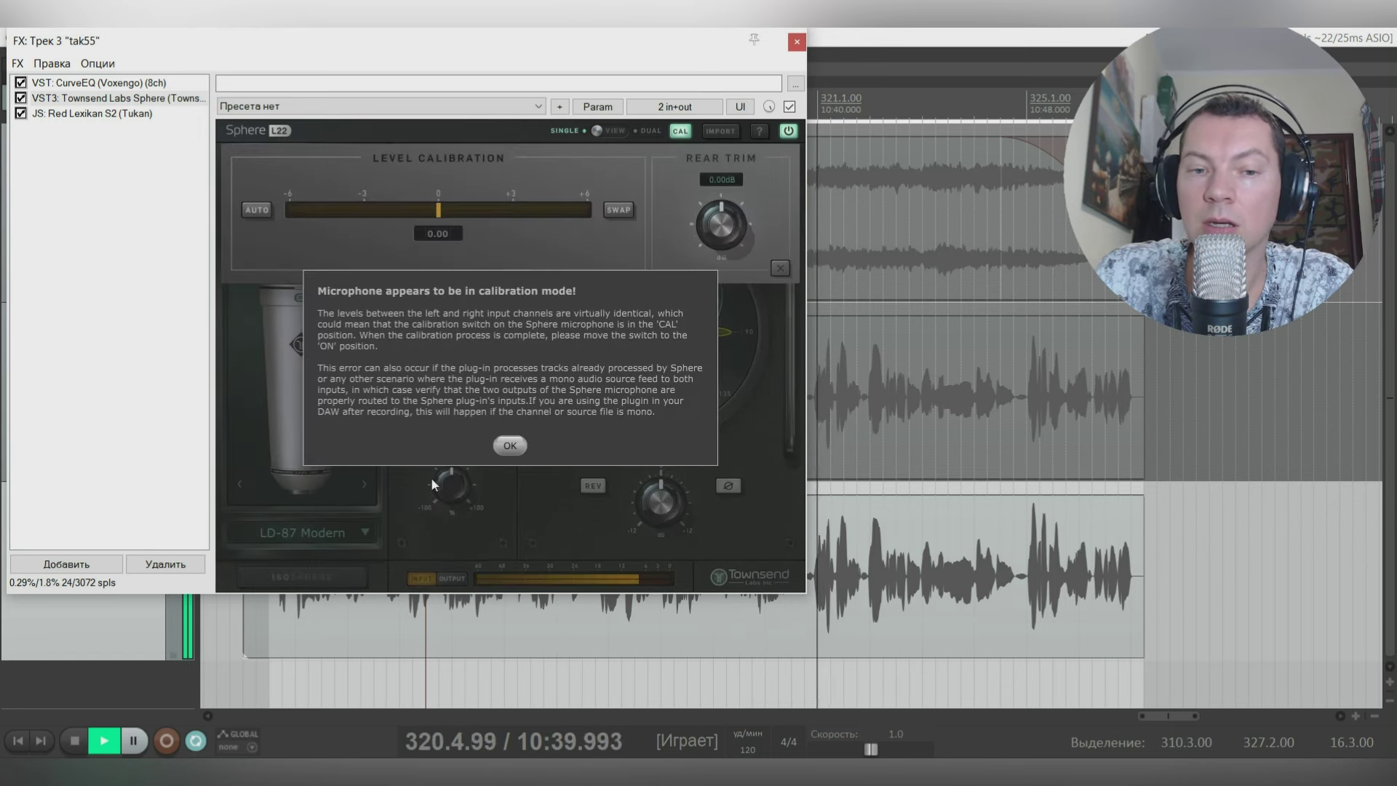
Step: Audition LD-87 TK, LD-12 and LD-251 on the vocal, dismissing the calibration warnings, and stop playback
{"action": "left_click", "coordinate": [509, 440]}
{"action": "left_click", "coordinate": [365, 482]}
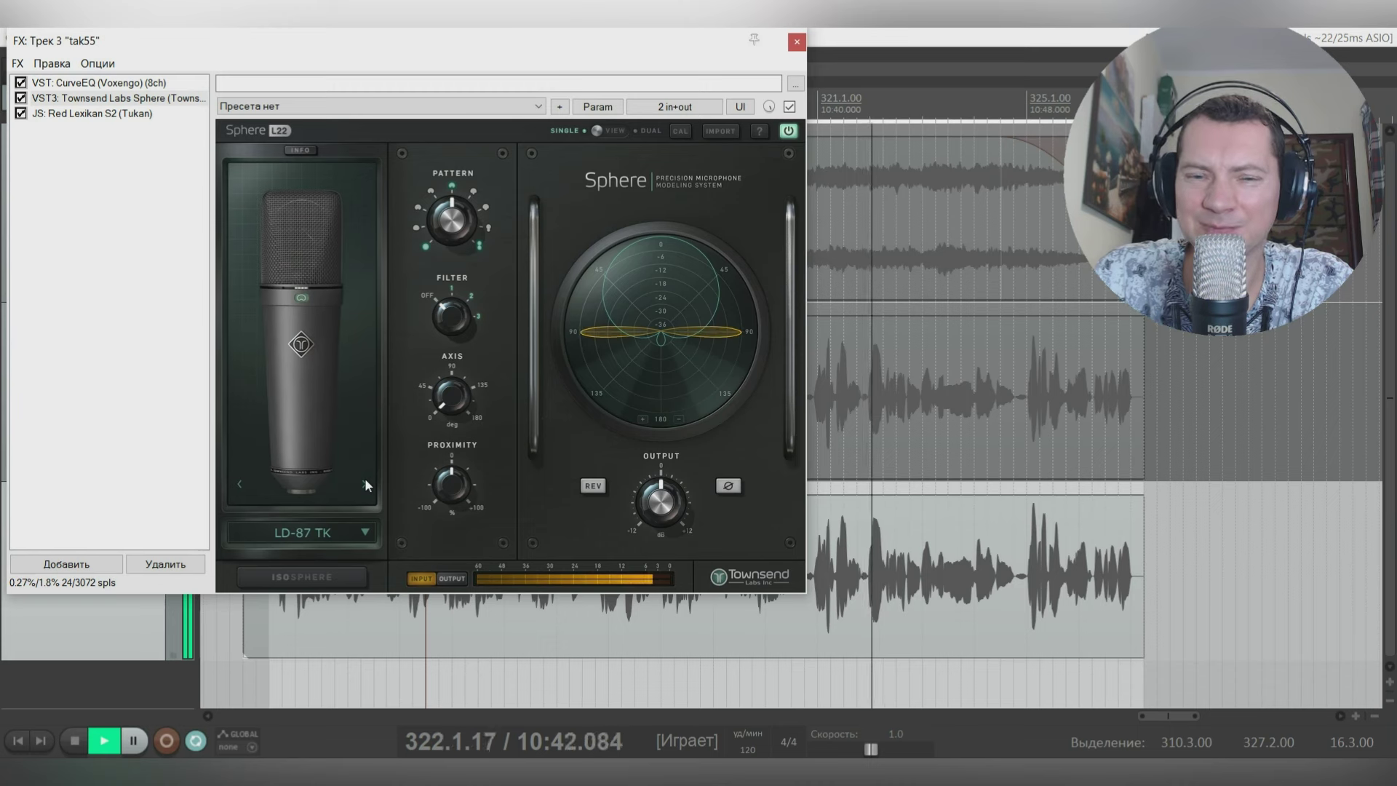
{"action": "left_click", "coordinate": [365, 483]}
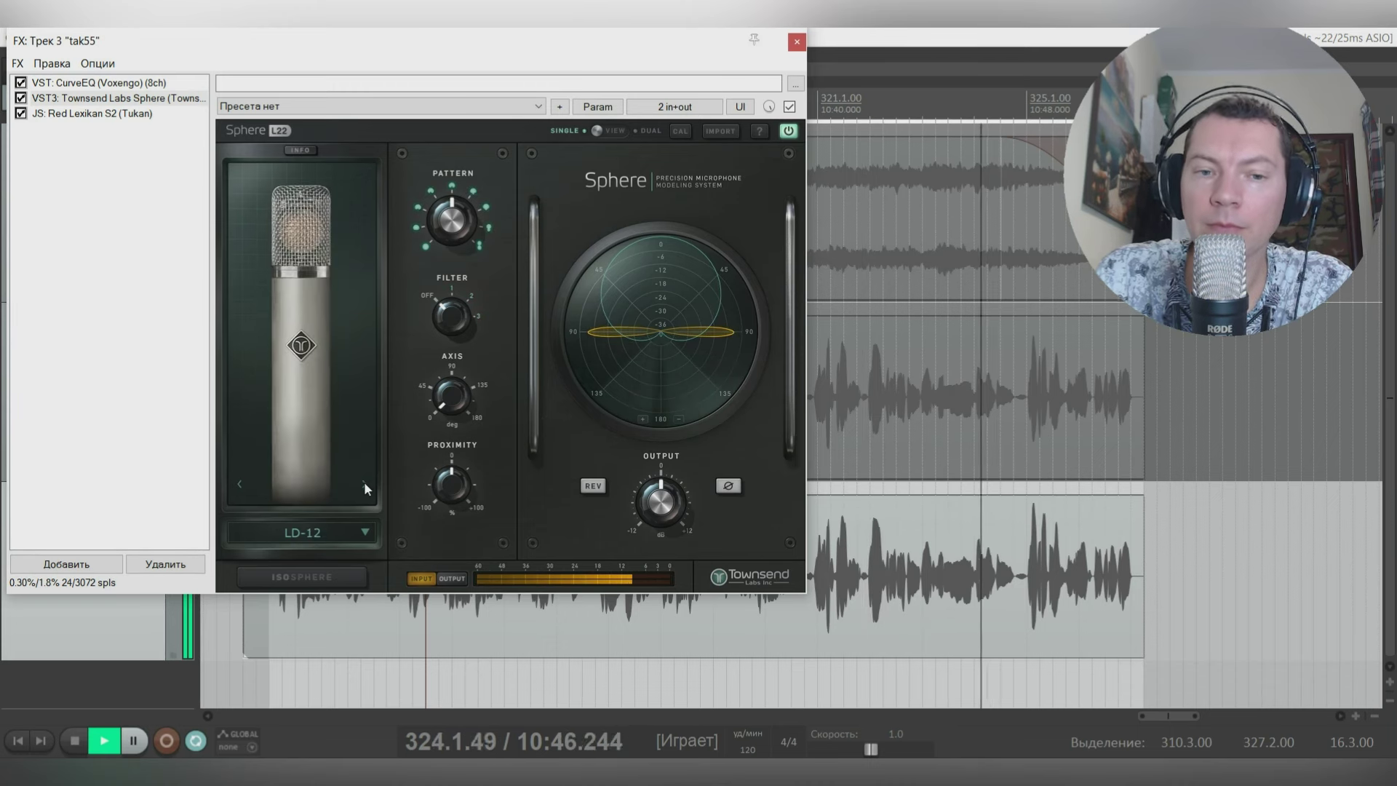
{"action": "left_click", "coordinate": [510, 446]}
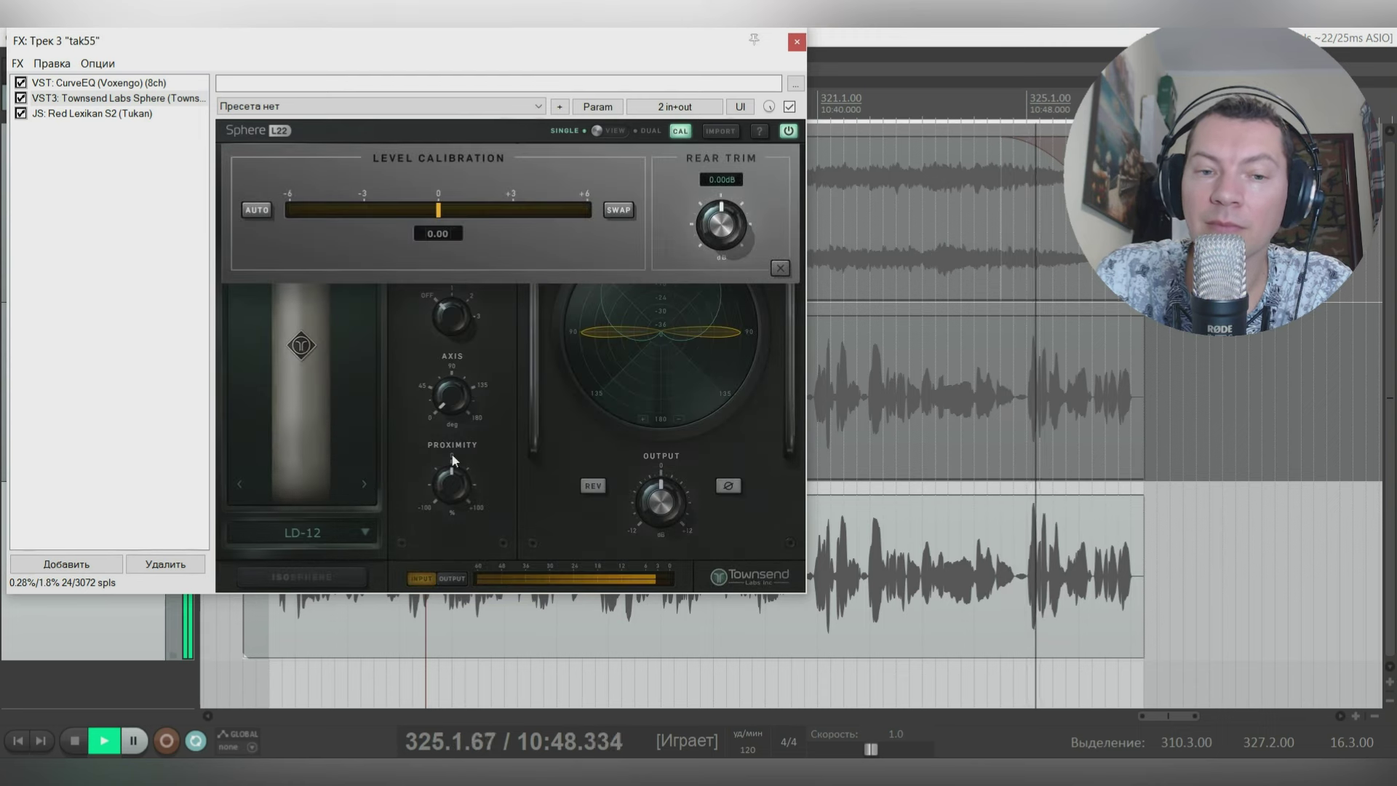
{"action": "left_click", "coordinate": [368, 483]}
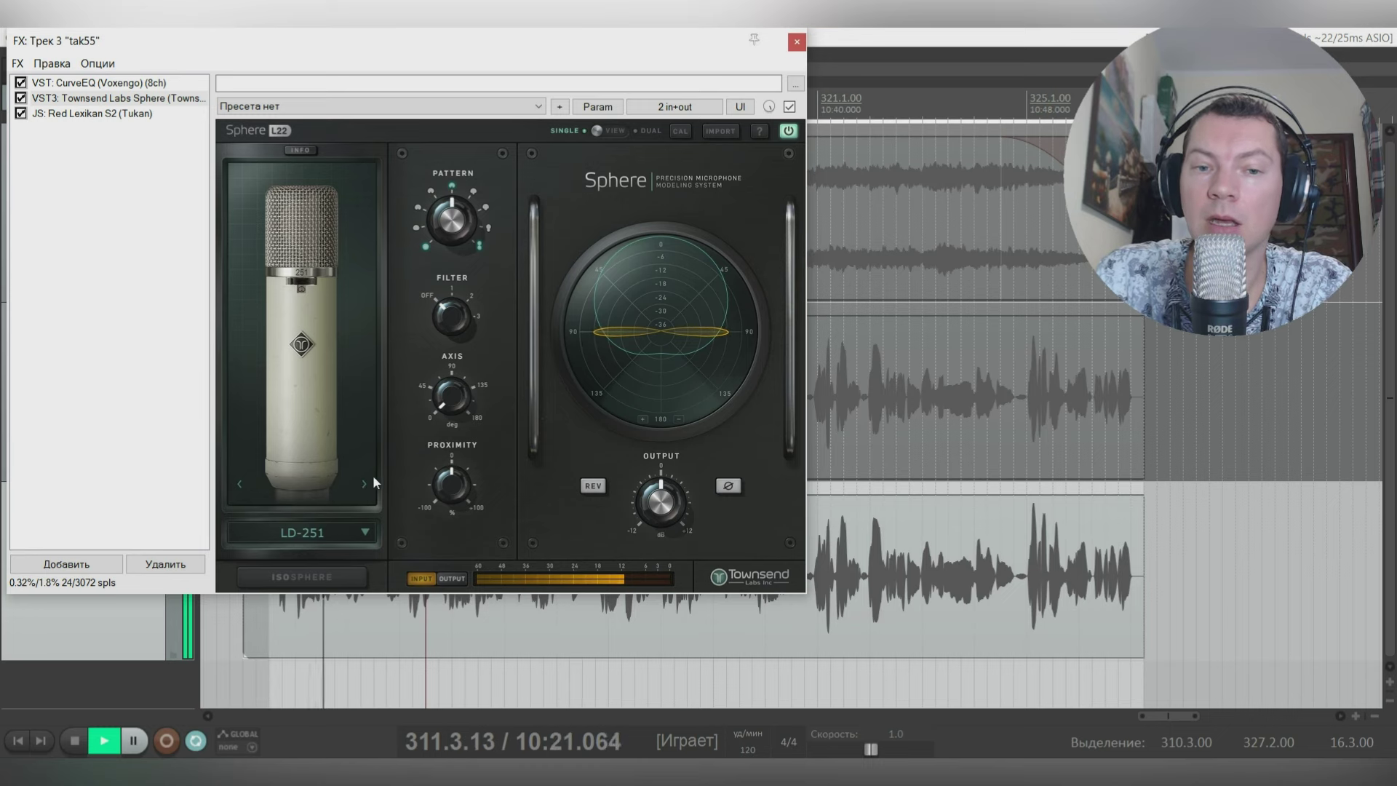
{"action": "key", "text": "space"}
Step: Move the tak55 FX window clear of the track controls and dismiss the Sphere calibration warning
{"action": "left_click_drag", "start_coordinate": [309, 50], "coordinate": [354, 59]}
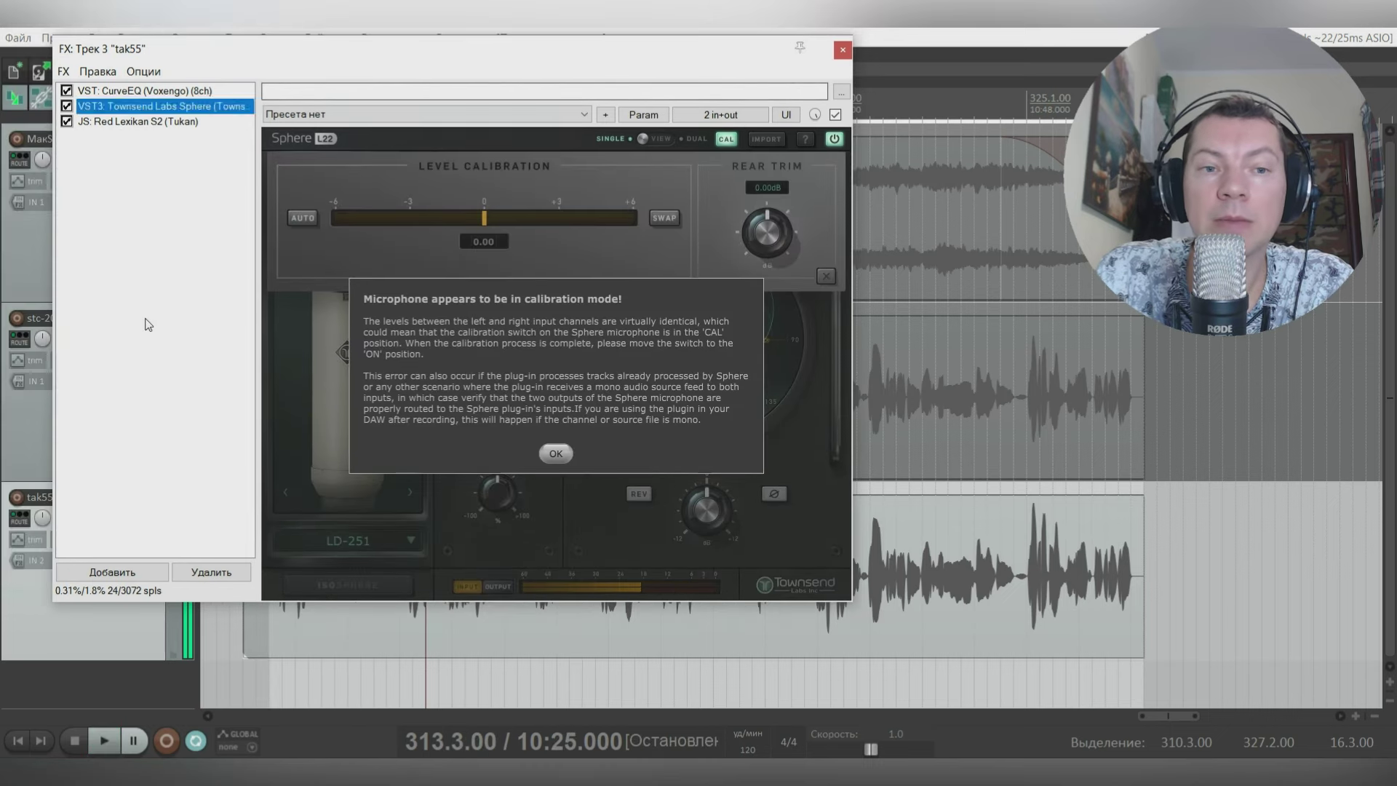
{"action": "left_click", "coordinate": [175, 158]}
{"action": "left_click", "coordinate": [176, 108]}
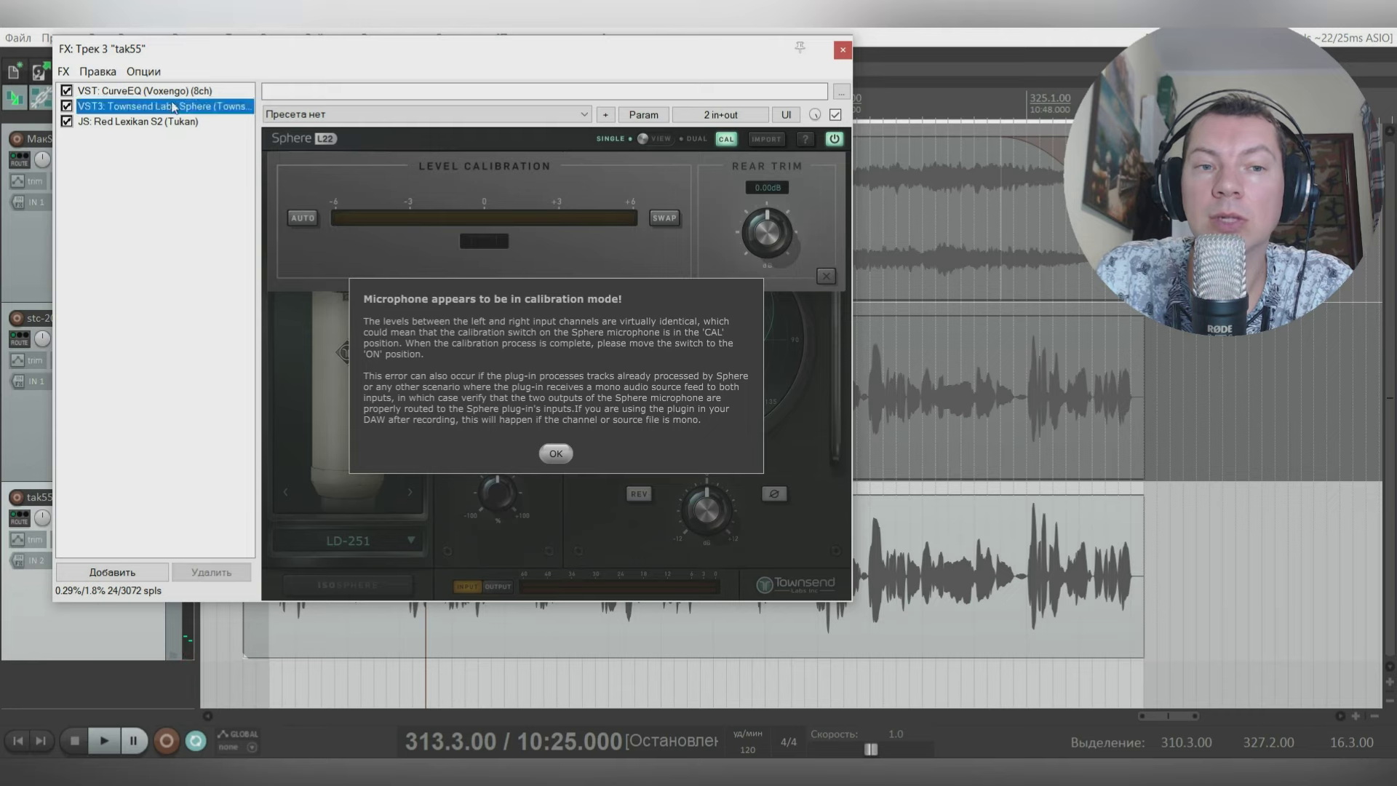
{"action": "left_click", "coordinate": [557, 453]}
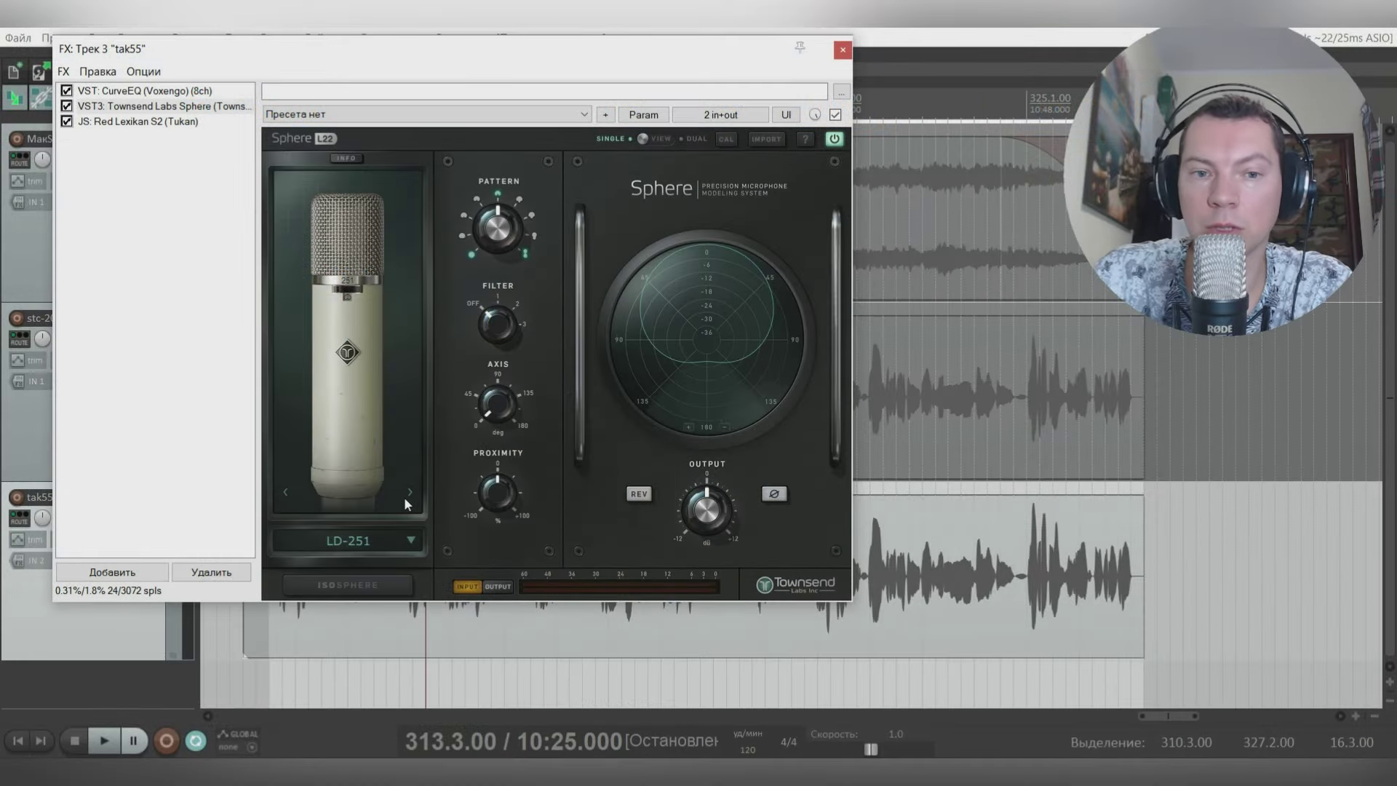
Step: Play the tak55 vocal through the LD-800 and LD-37A models, dismissing the calibration warning
{"action": "left_click", "coordinate": [405, 496]}
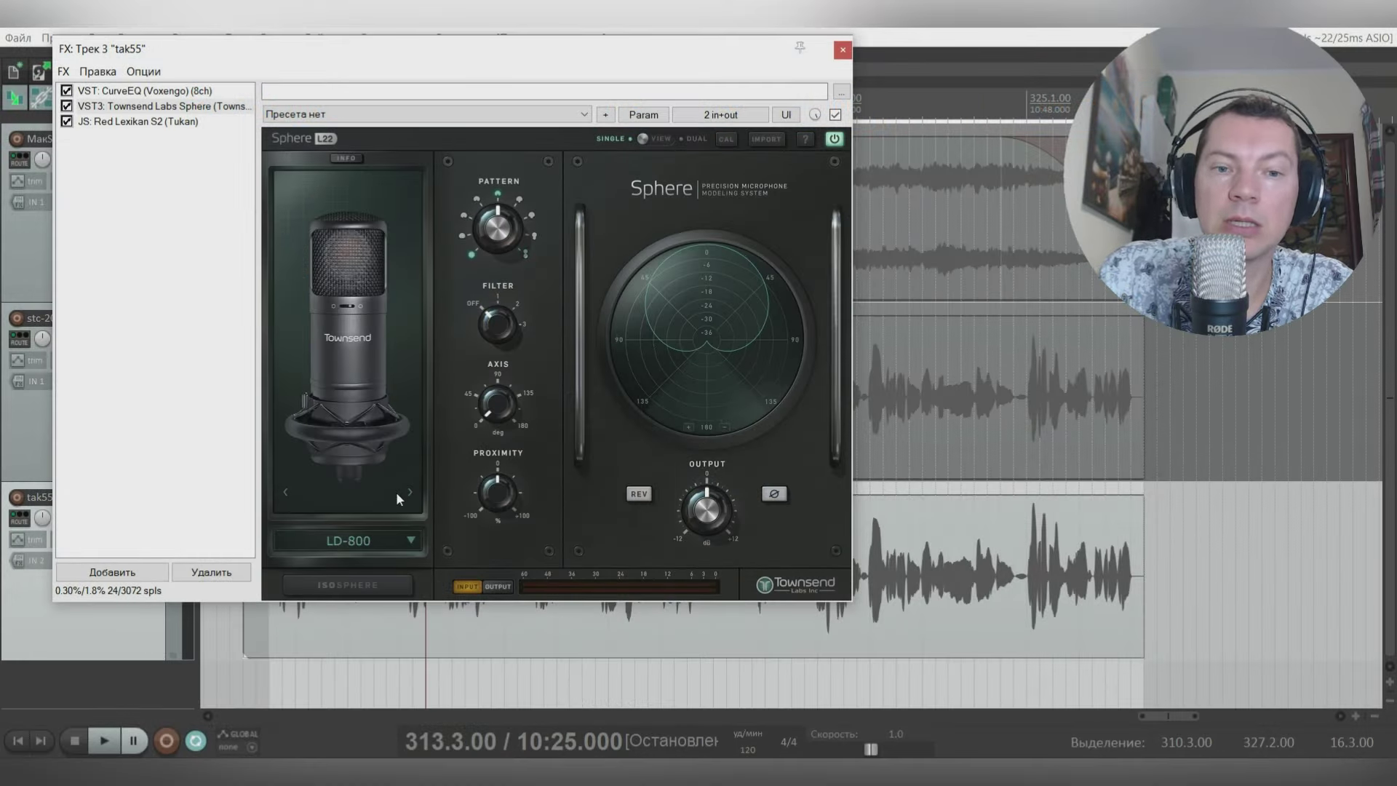
{"action": "key", "text": "space"}
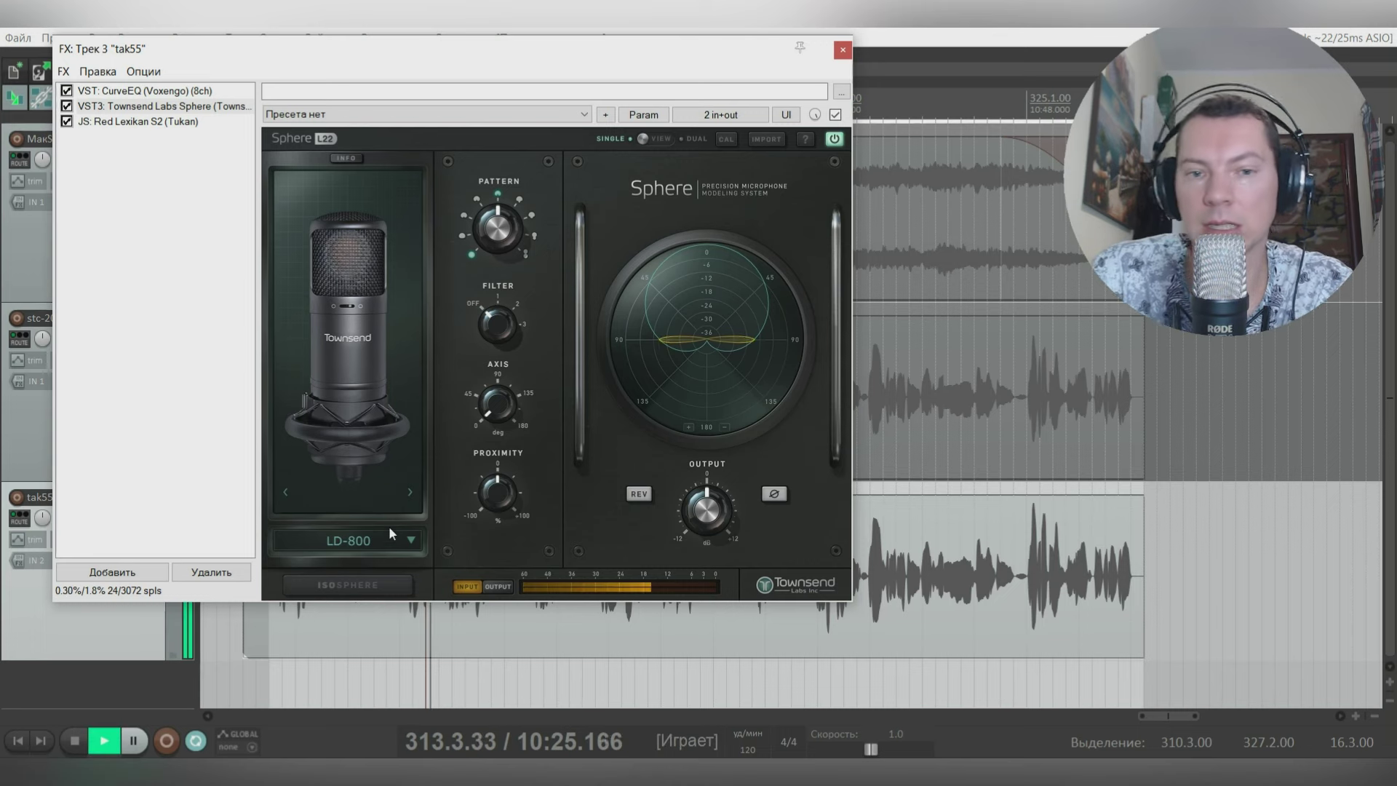
{"action": "left_click", "coordinate": [409, 493]}
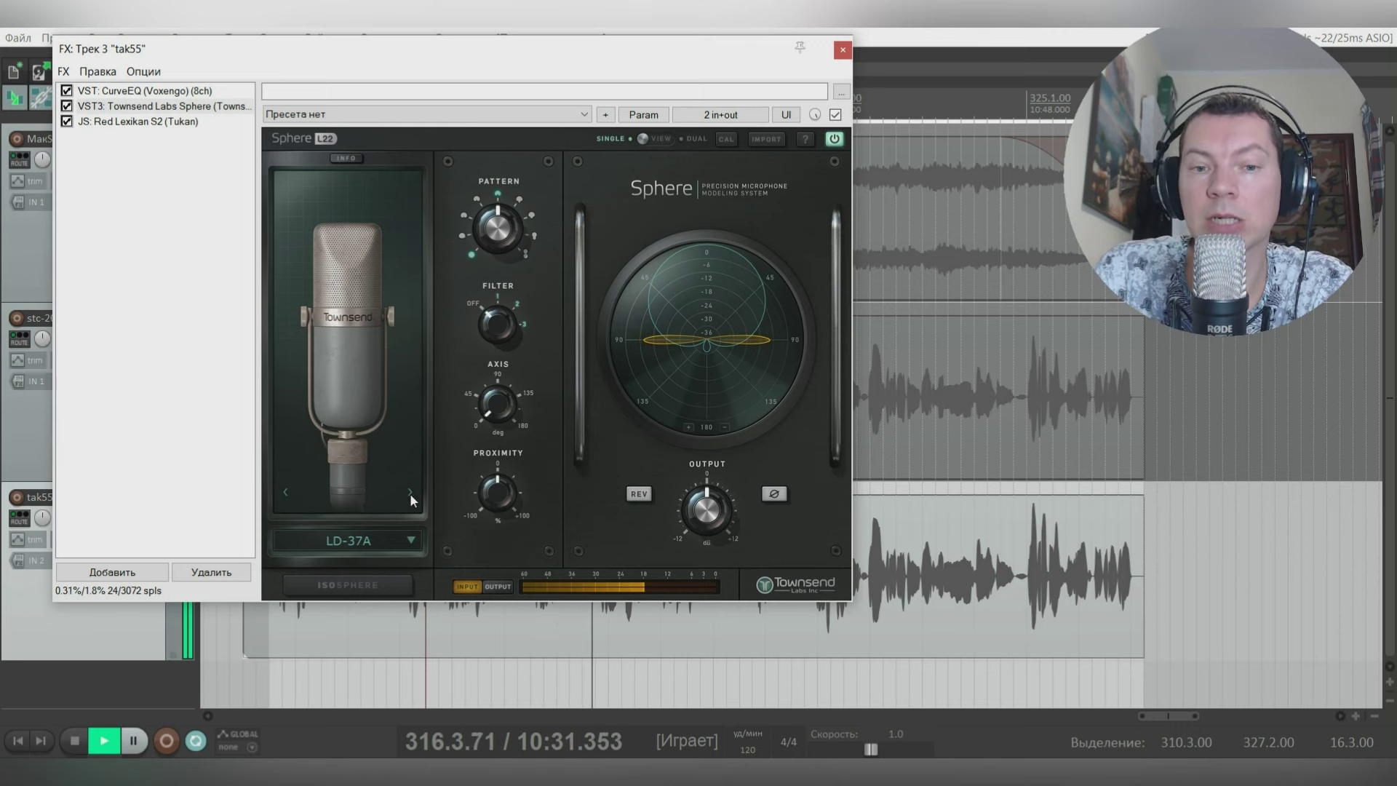
{"action": "left_click", "coordinate": [558, 455]}
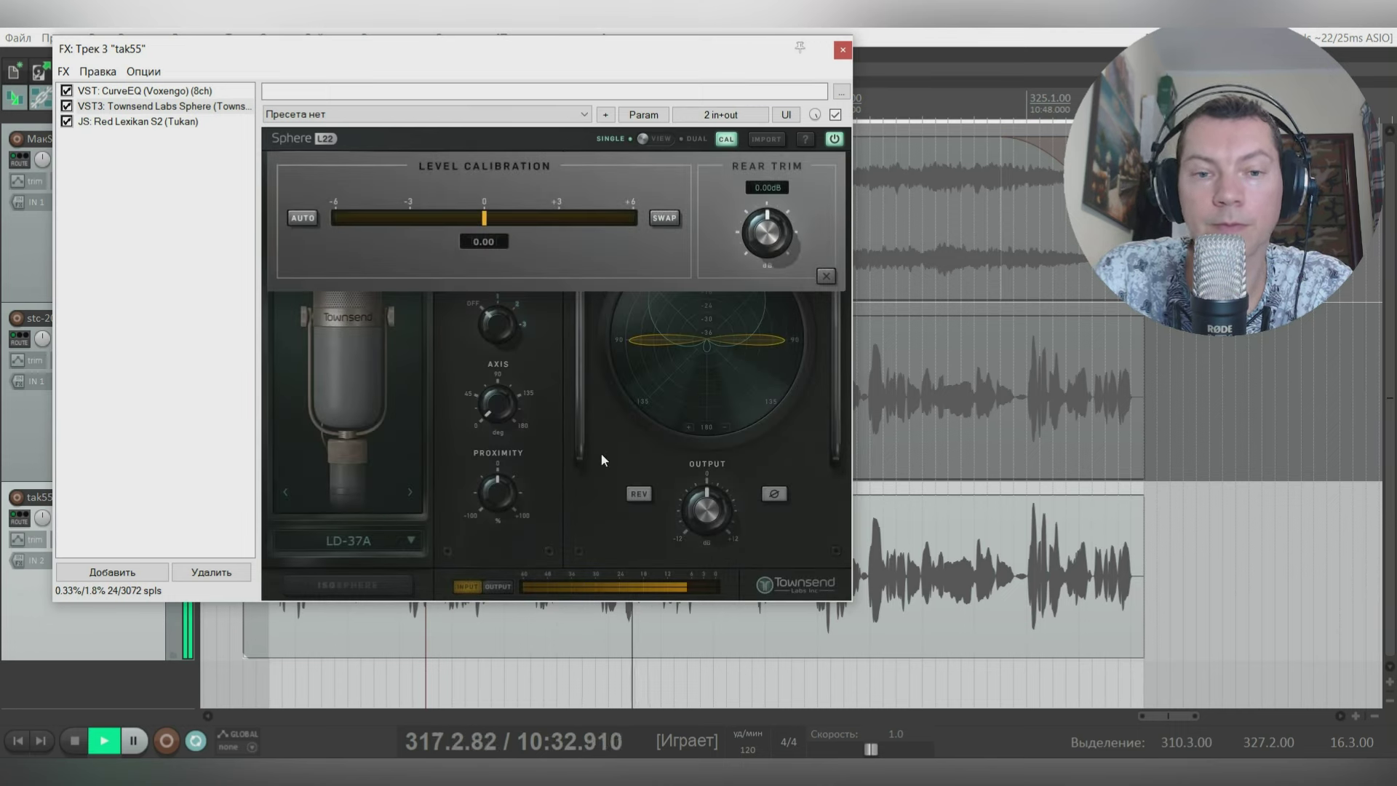
{"action": "left_click", "coordinate": [421, 474]}
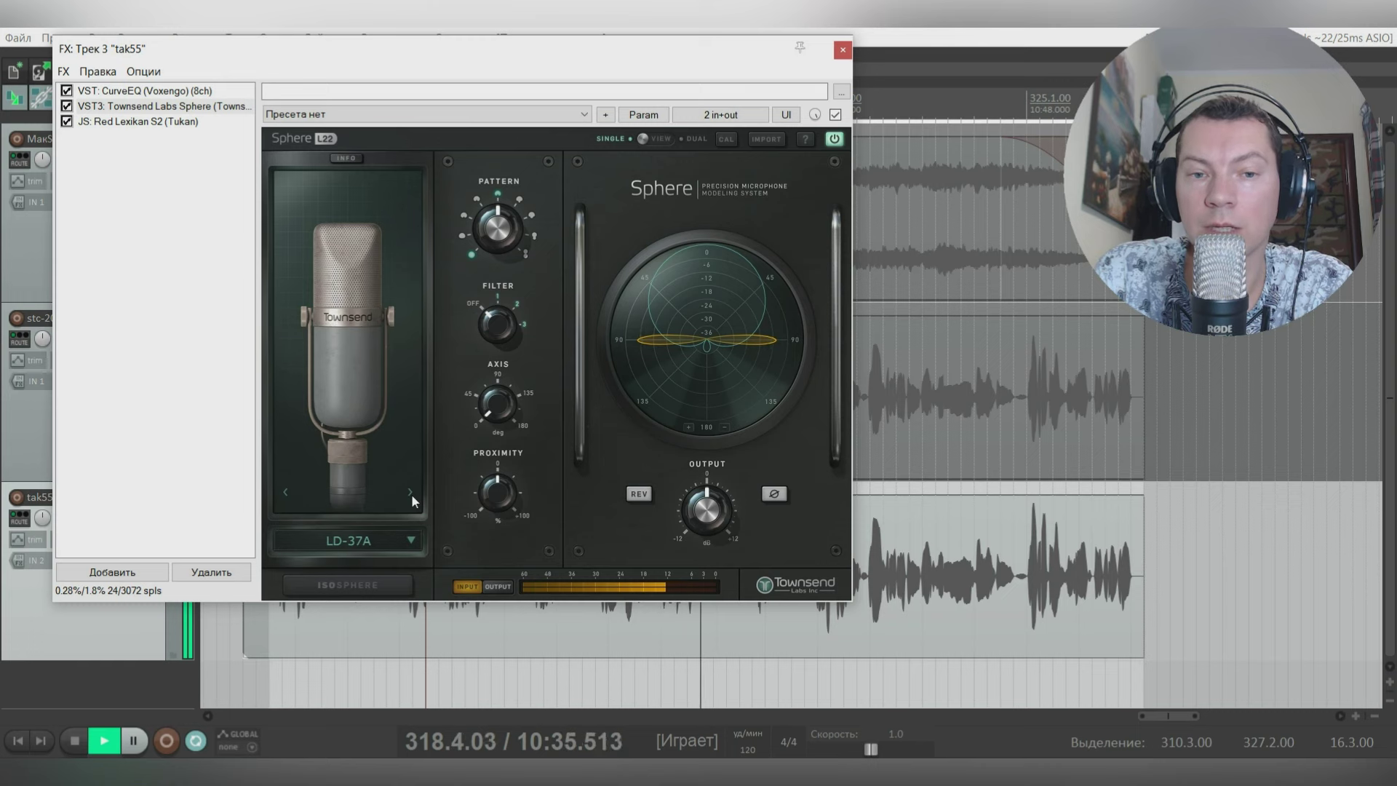
Step: Audition the LD-414 Brass and LD-414 US models, dismiss the calibration warning and close the level calibration
{"action": "left_click", "coordinate": [412, 494]}
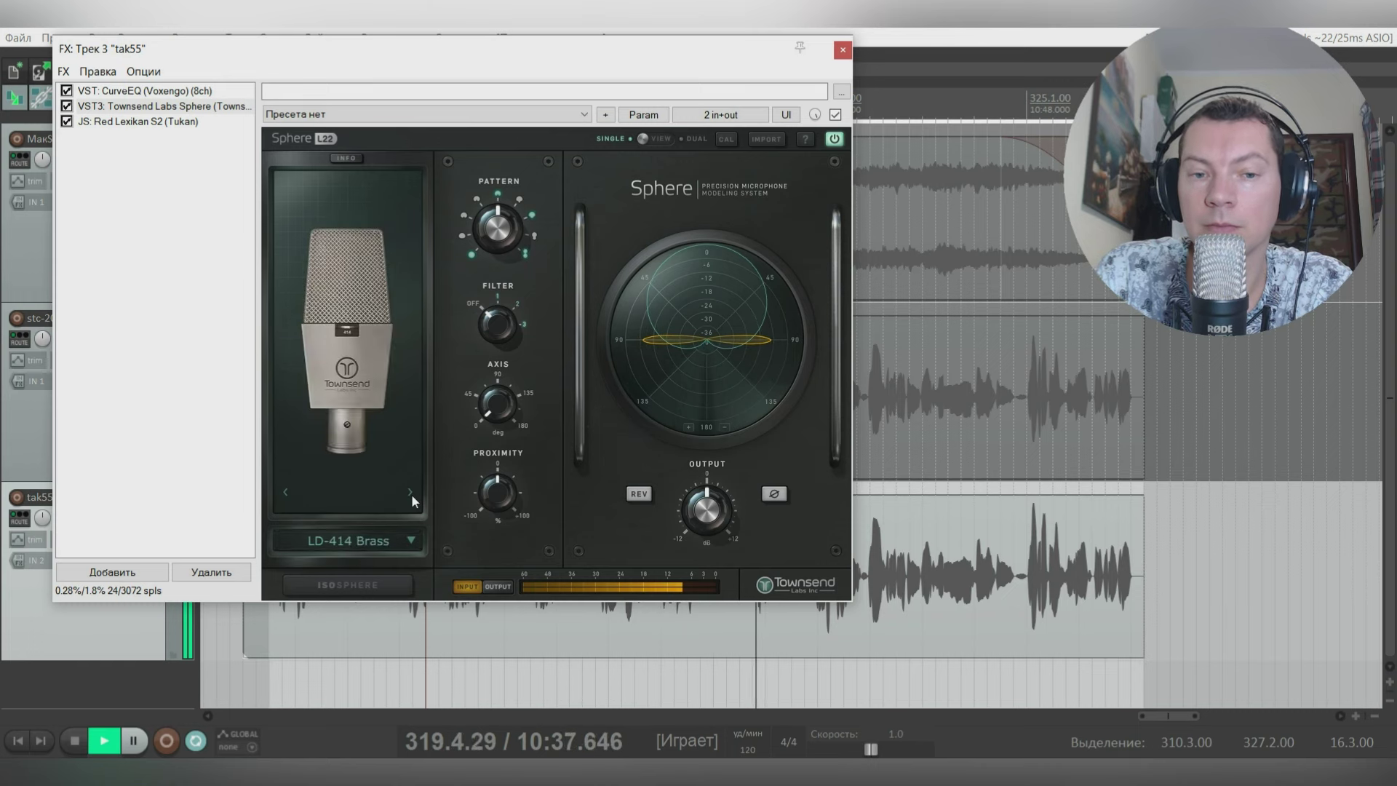
{"action": "left_click", "coordinate": [411, 494]}
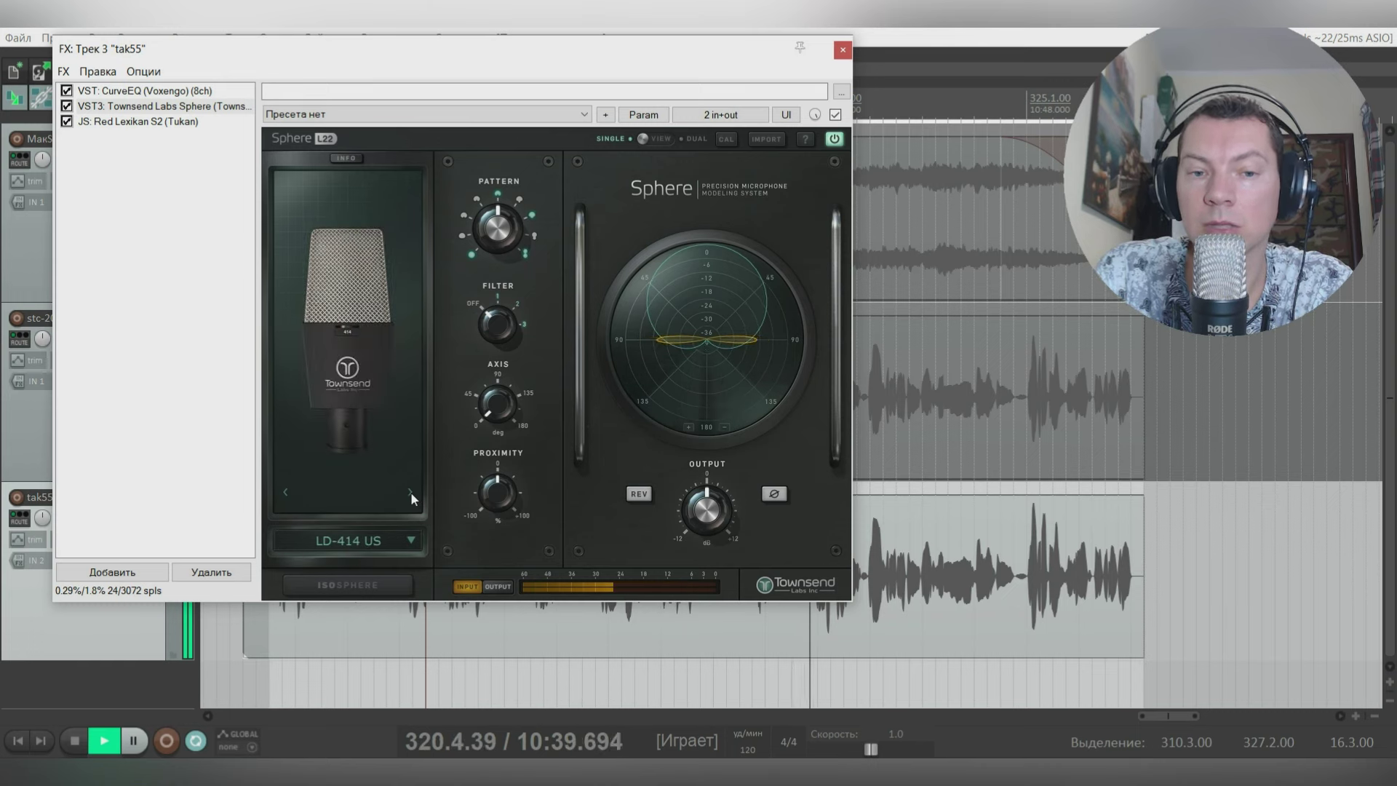
{"action": "left_click", "coordinate": [556, 452]}
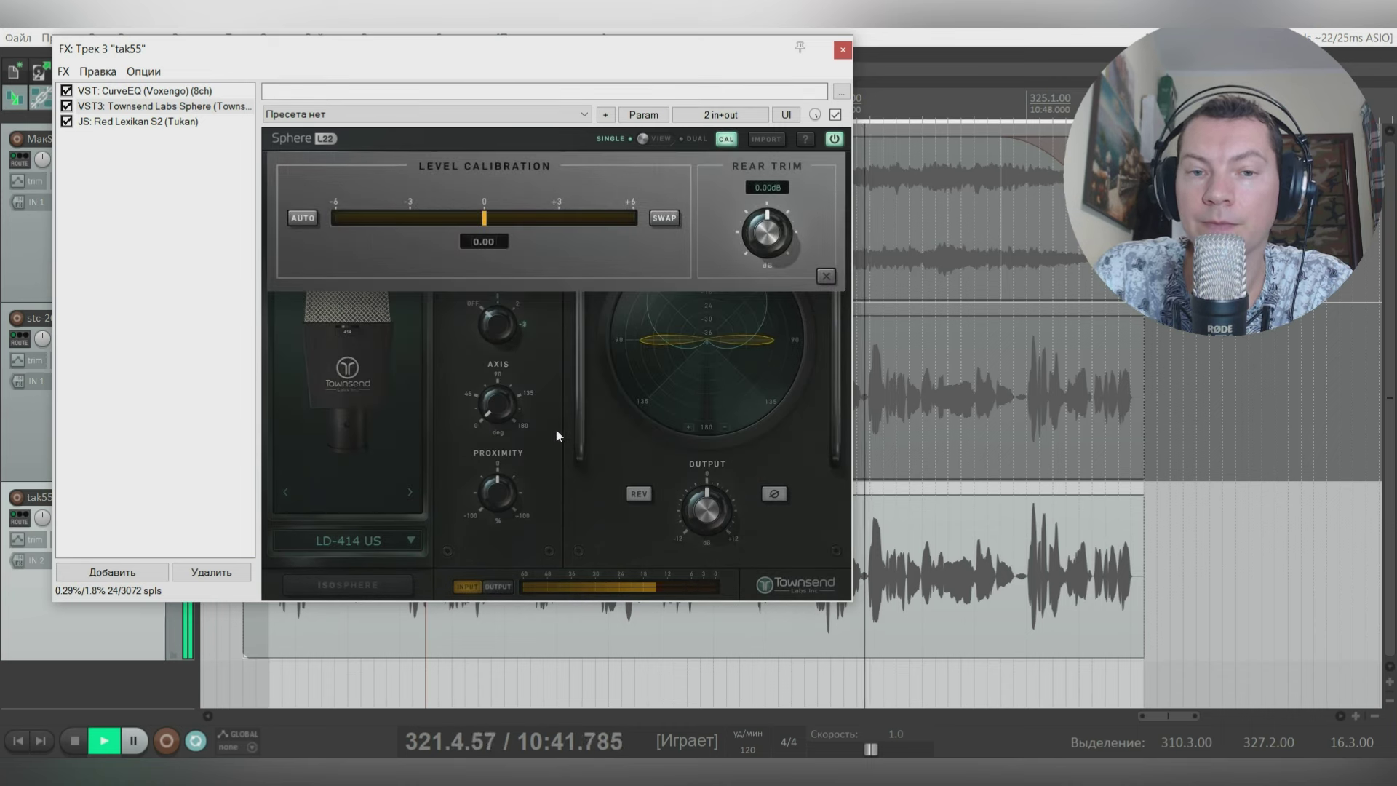
{"action": "left_click", "coordinate": [826, 276]}
Step: Stop playback and switch the Sphere microphone model to LD-414 T2
{"action": "key", "text": "space"}
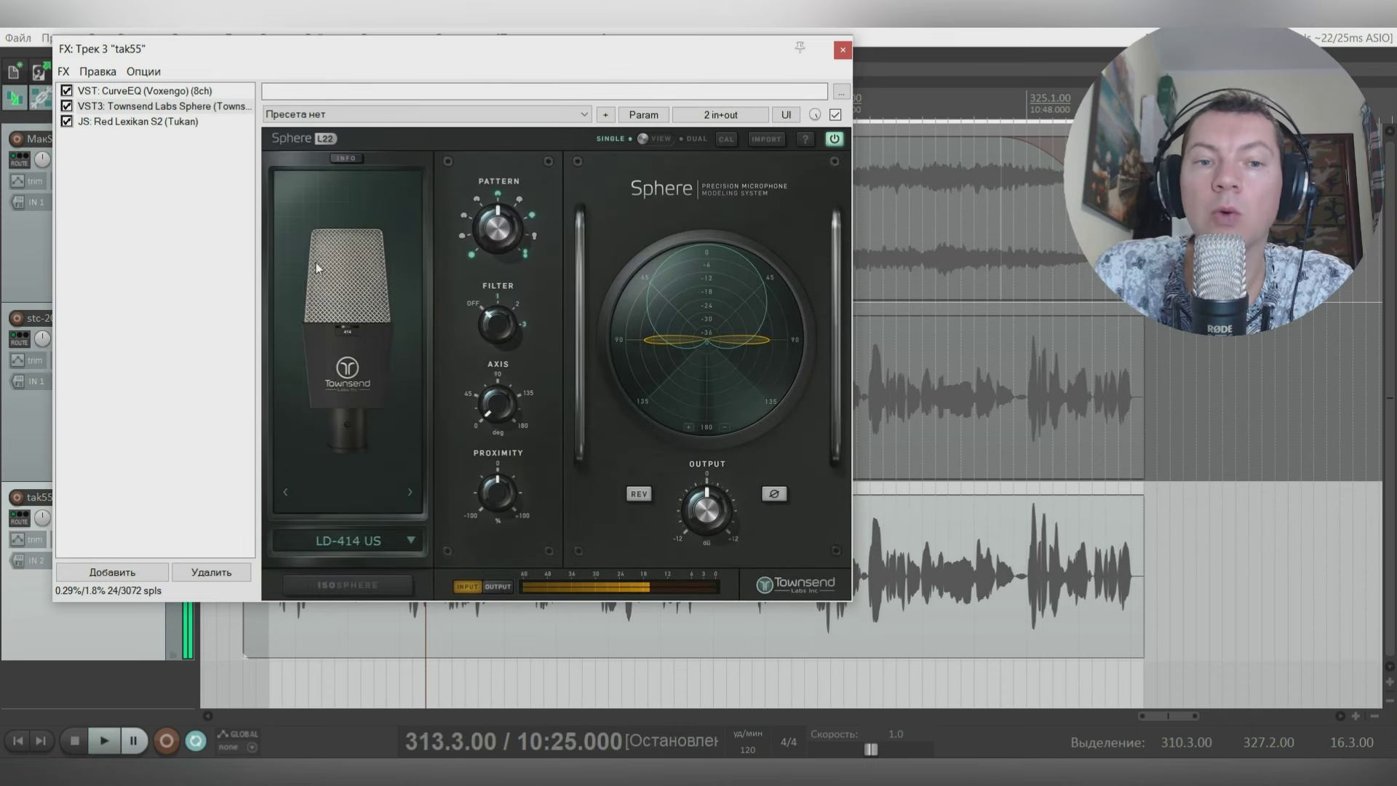
{"action": "left_click", "coordinate": [418, 493]}
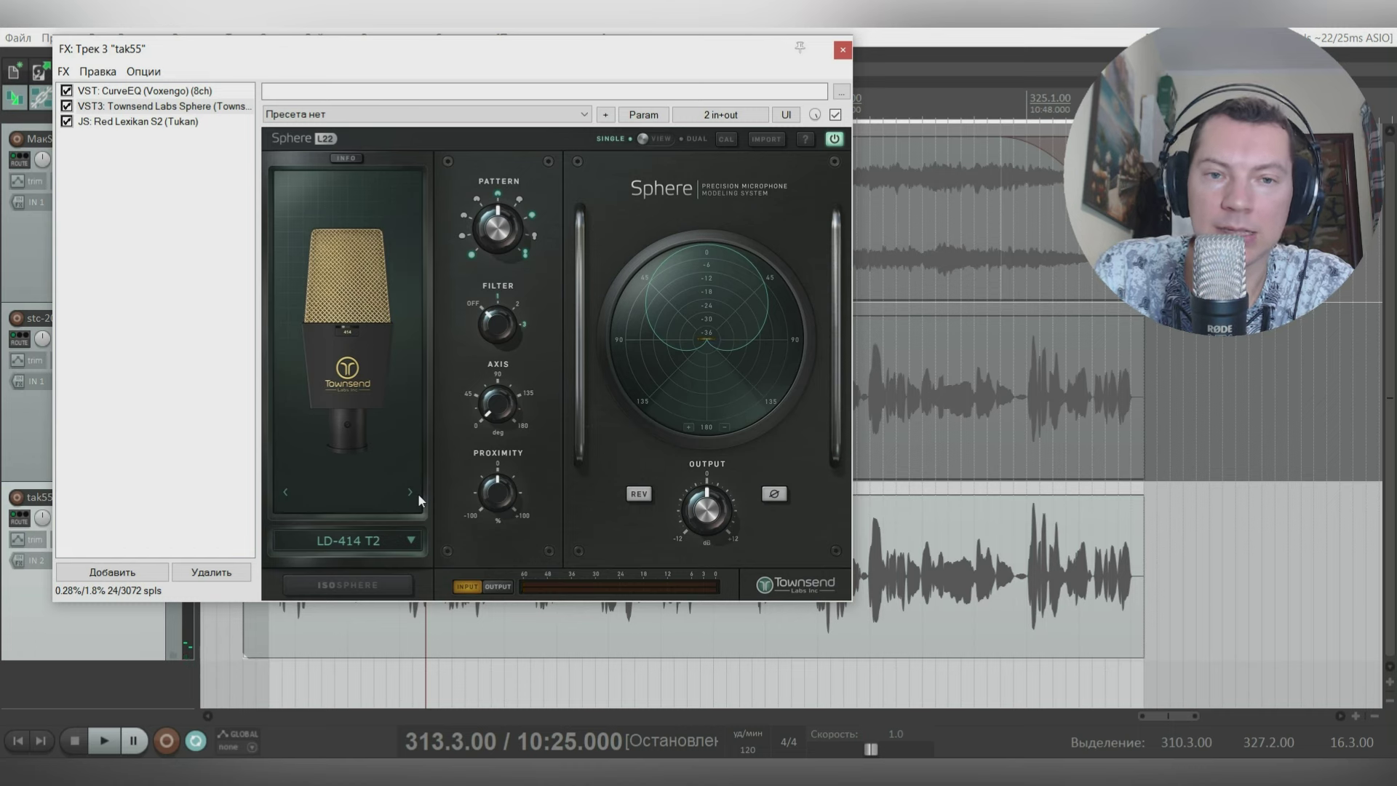
Step: Play the tak55 vocal from a new spot in the take with the LD-563 model, dismissing its FX window
{"action": "left_click", "coordinate": [483, 658]}
{"action": "key", "text": "space"}
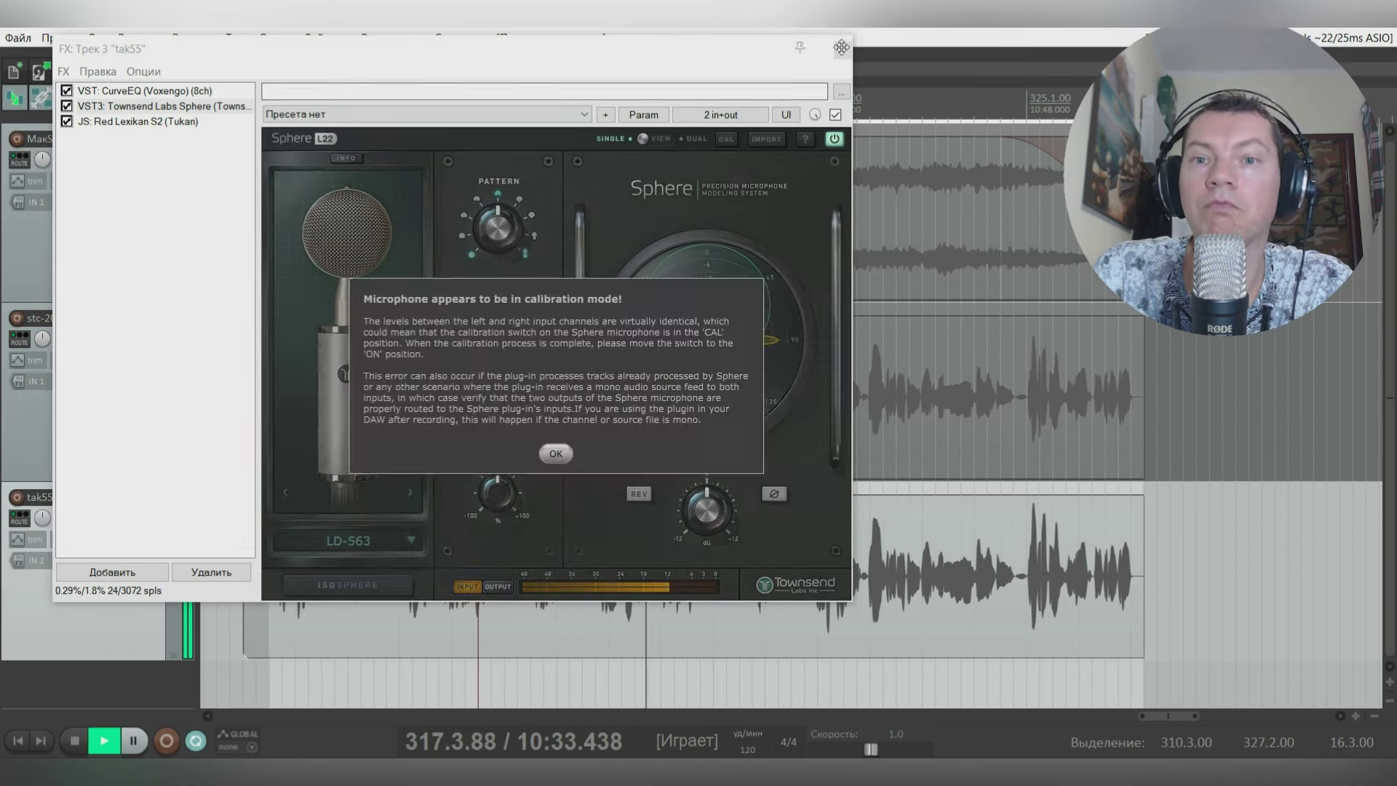
{"action": "left_click", "coordinate": [842, 50]}
Step: Hear the tak55 vocal briefly with the backing track unmuted, mute the backing track again and stop playback
{"action": "left_click", "coordinate": [63, 162]}
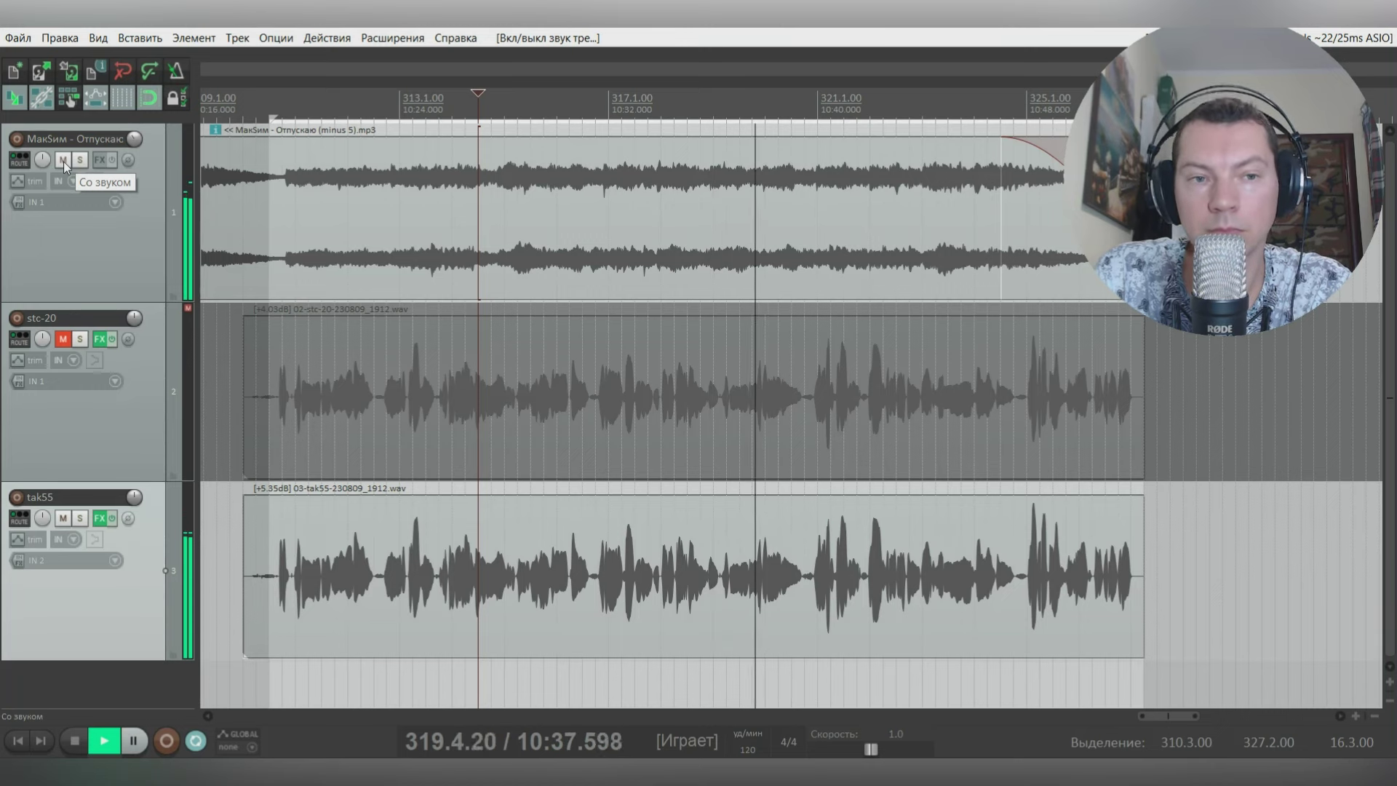
{"action": "left_click", "coordinate": [63, 162]}
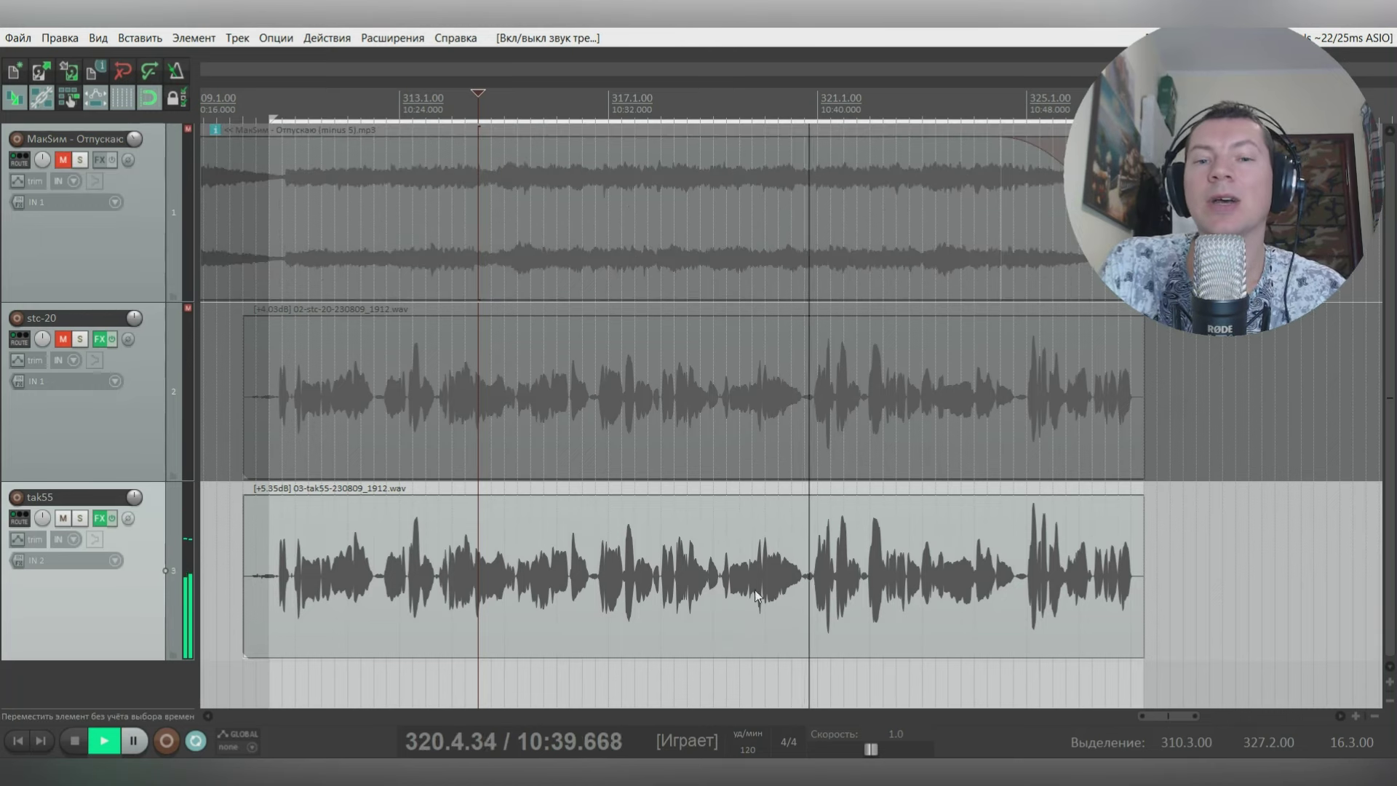
{"action": "key", "text": "space"}
Step: Unmute the stc-20 track and look over the other recorded takes along the project timeline
{"action": "left_click", "coordinate": [595, 618]}
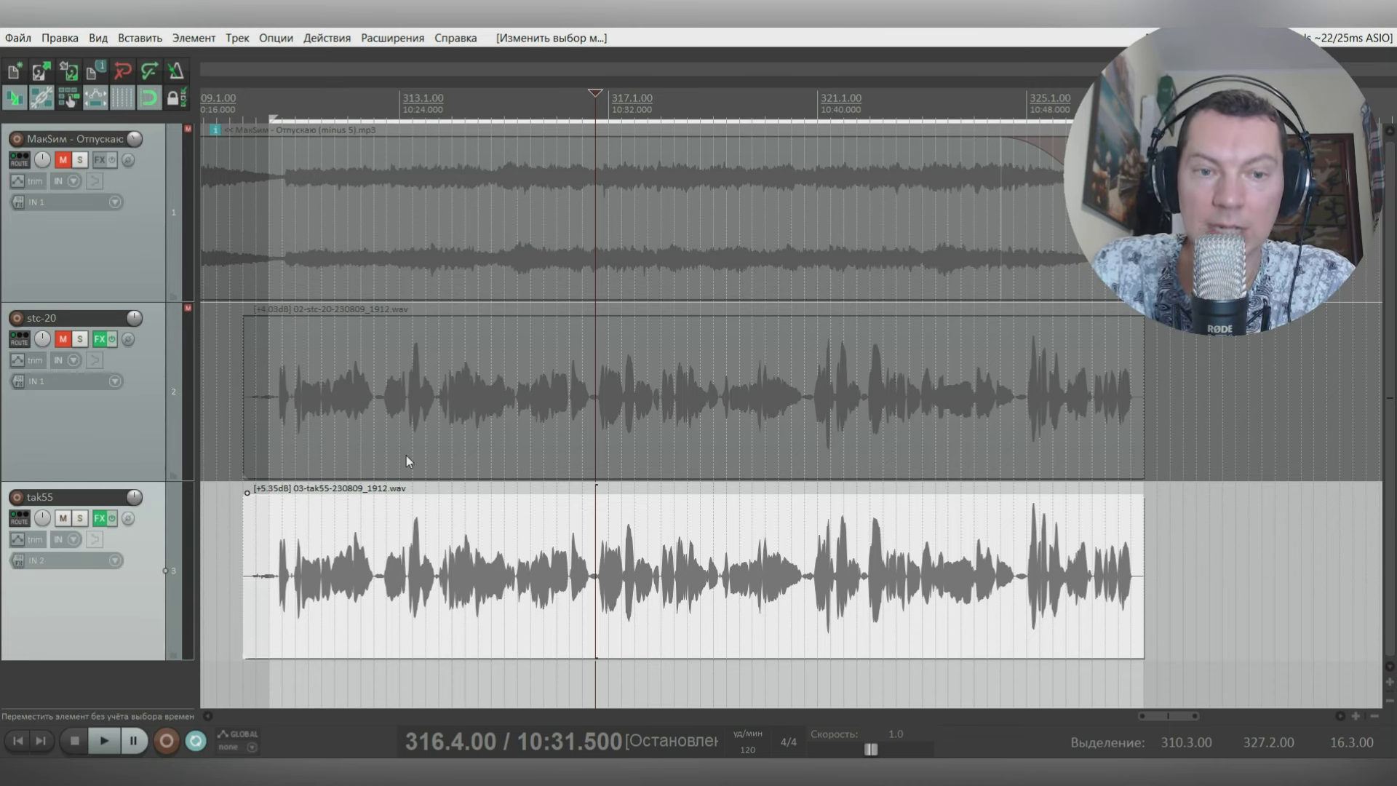
{"action": "left_click", "coordinate": [63, 339]}
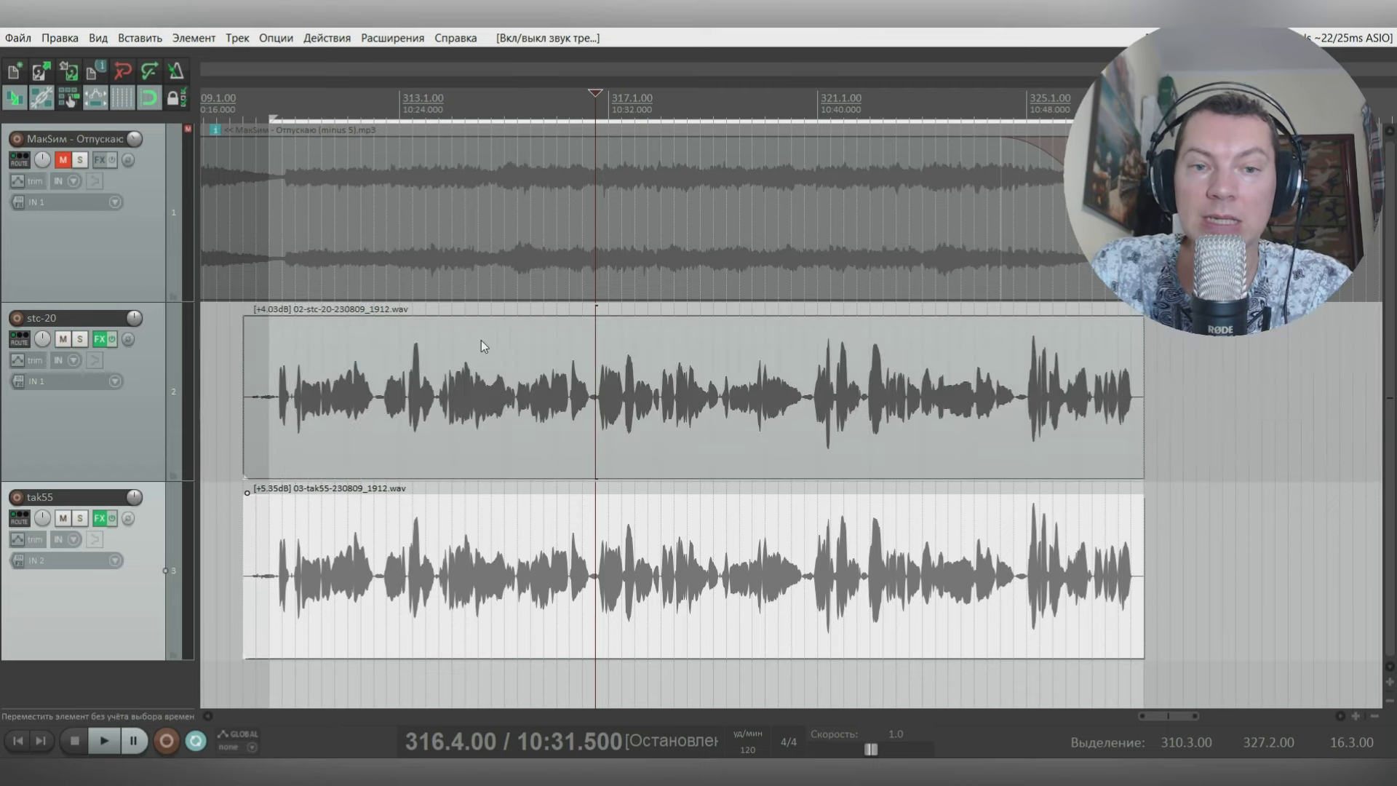
{"action": "scroll", "coordinate": [474, 339], "scroll_direction": "down", "scroll_amount": 10}
{"action": "left_click", "coordinate": [223, 703]}
{"action": "scroll", "coordinate": [233, 655], "scroll_direction": "up", "scroll_amount": 10}
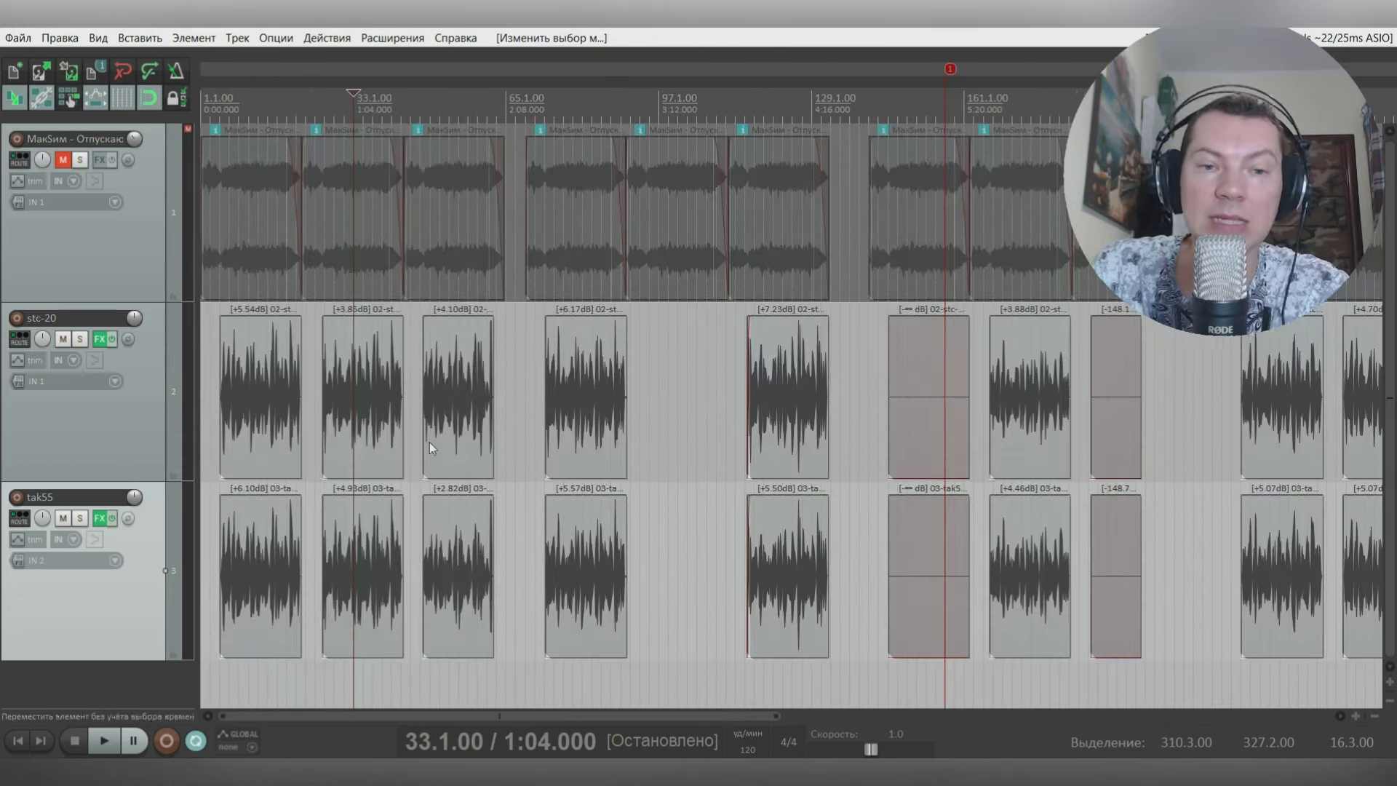
{"action": "scroll", "coordinate": [328, 641], "scroll_direction": "down", "scroll_amount": 10}
{"action": "left_click", "coordinate": [477, 664]}
{"action": "scroll", "coordinate": [477, 665], "scroll_direction": "up", "scroll_amount": 8}
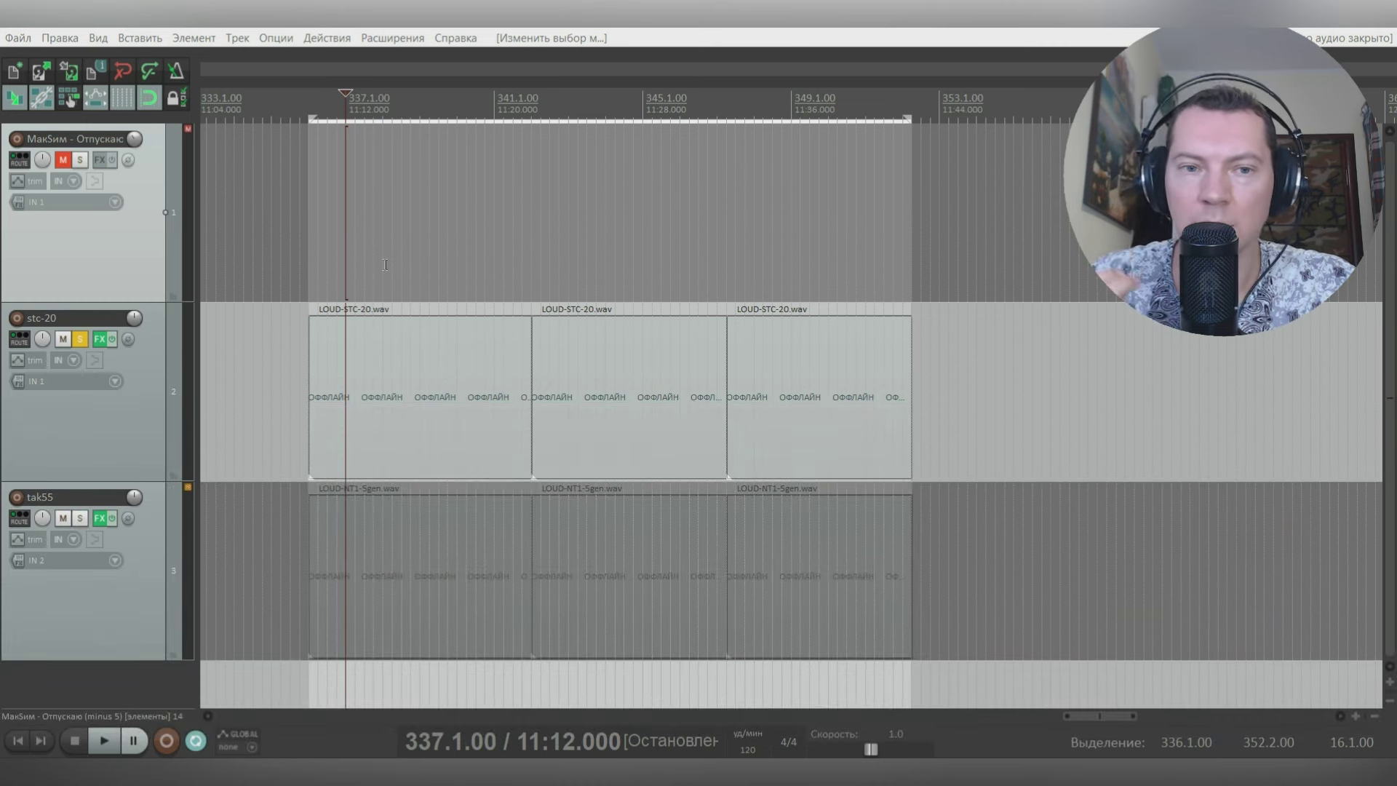
Step: Place the edit cursor within the LOUD-STC-20 clips and bring up the Townsend Labs Sphere plug-in on the stc-20 track
{"action": "left_click", "coordinate": [385, 264]}
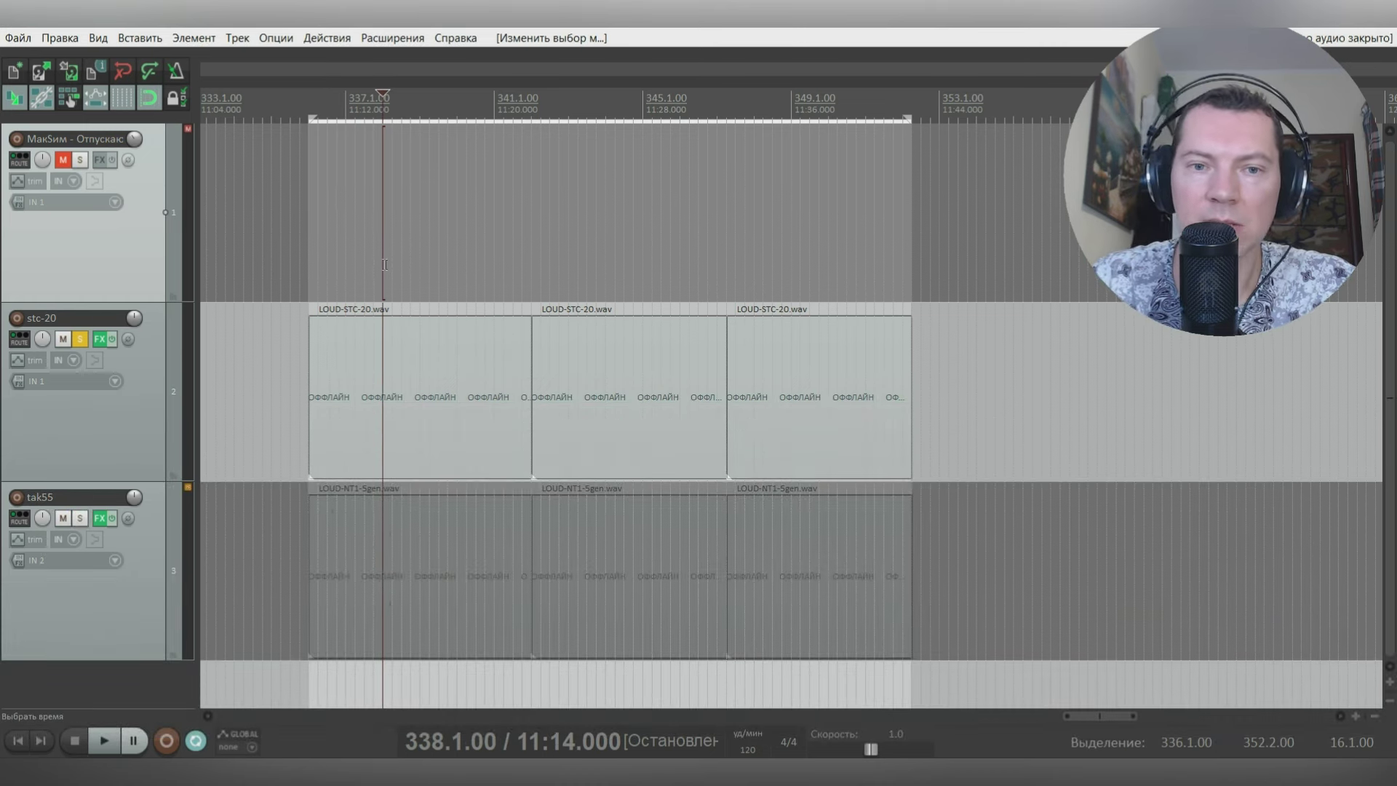
{"action": "left_click", "coordinate": [493, 270]}
{"action": "left_click", "coordinate": [596, 267]}
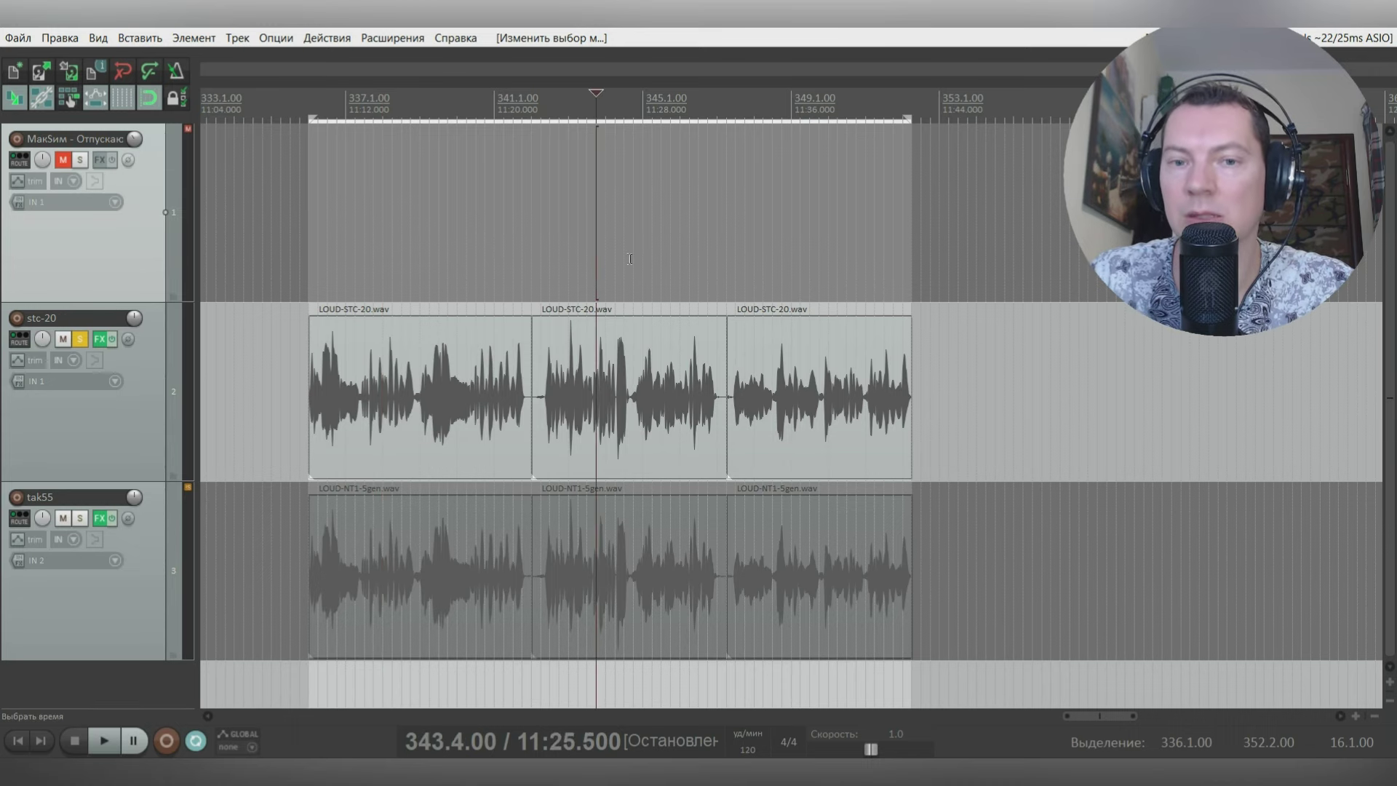
{"action": "left_click", "coordinate": [101, 341]}
{"action": "left_click", "coordinate": [226, 107]}
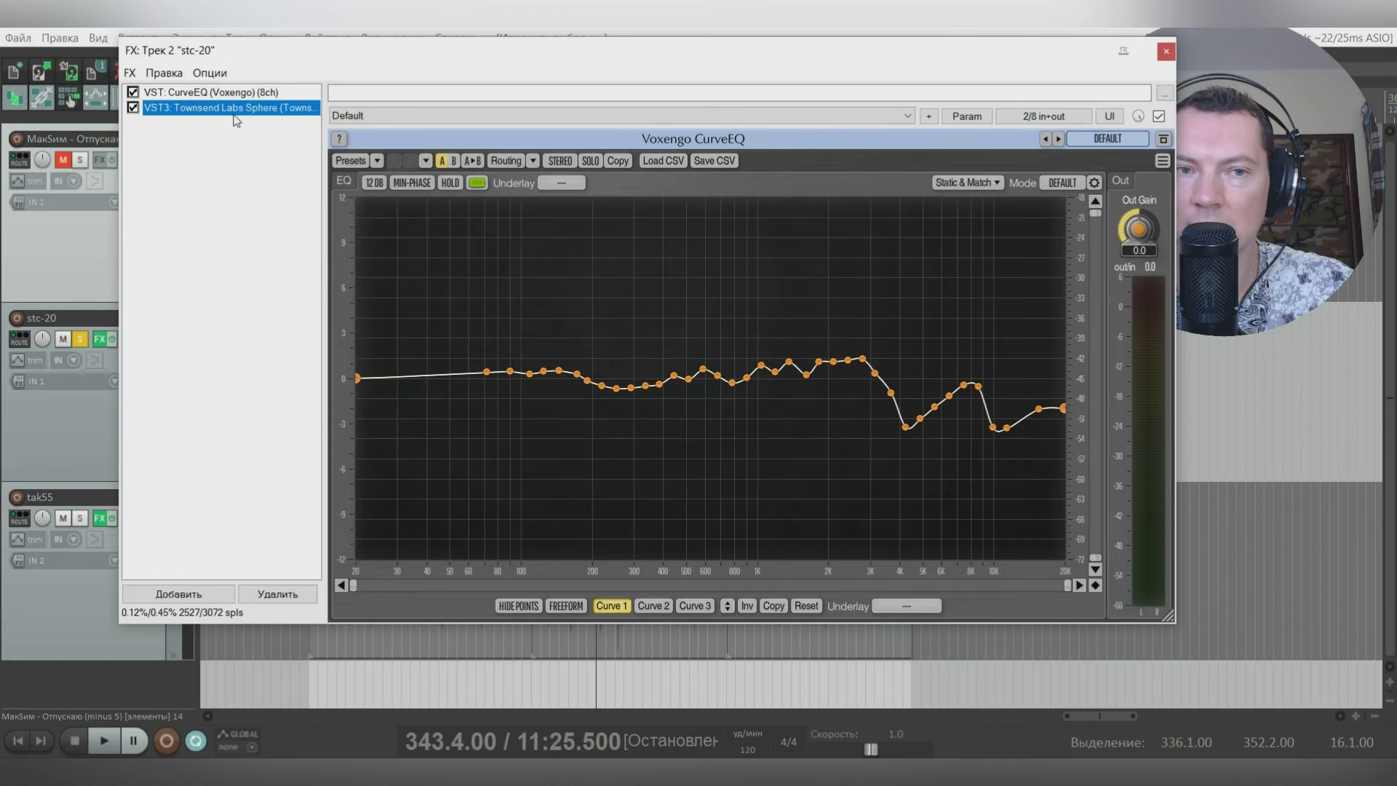
Step: Reposition the stc-20 FX window and play the LOUD-STC-20 clips from 336.3.00 through the DN-7 model
{"action": "left_click_drag", "start_coordinate": [573, 59], "coordinate": [417, 54]}
{"action": "left_click_drag", "start_coordinate": [529, 58], "coordinate": [740, 548]}
{"action": "left_click", "coordinate": [328, 218]}
{"action": "left_click_drag", "start_coordinate": [614, 540], "coordinate": [634, 80]}
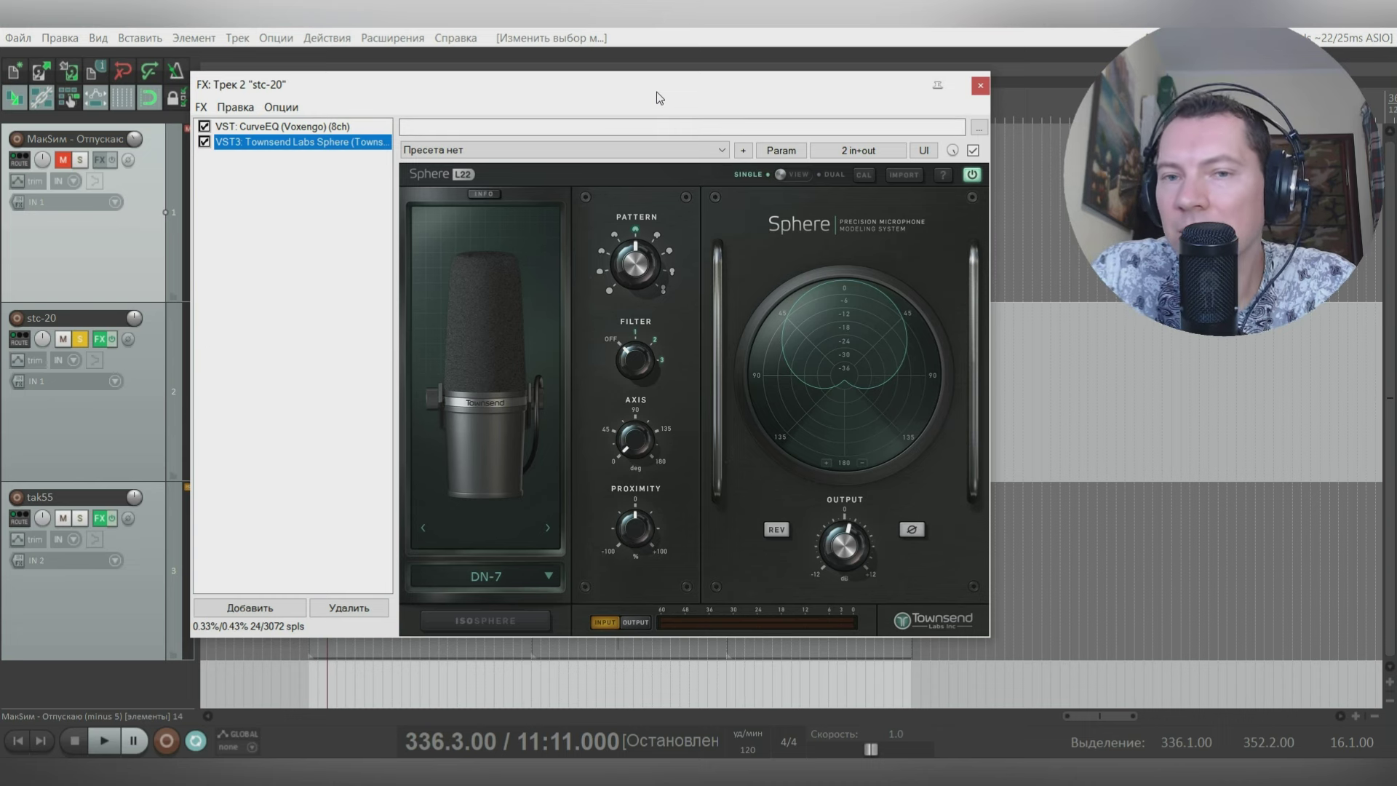
{"action": "left_click_drag", "start_coordinate": [655, 92], "coordinate": [671, 96]}
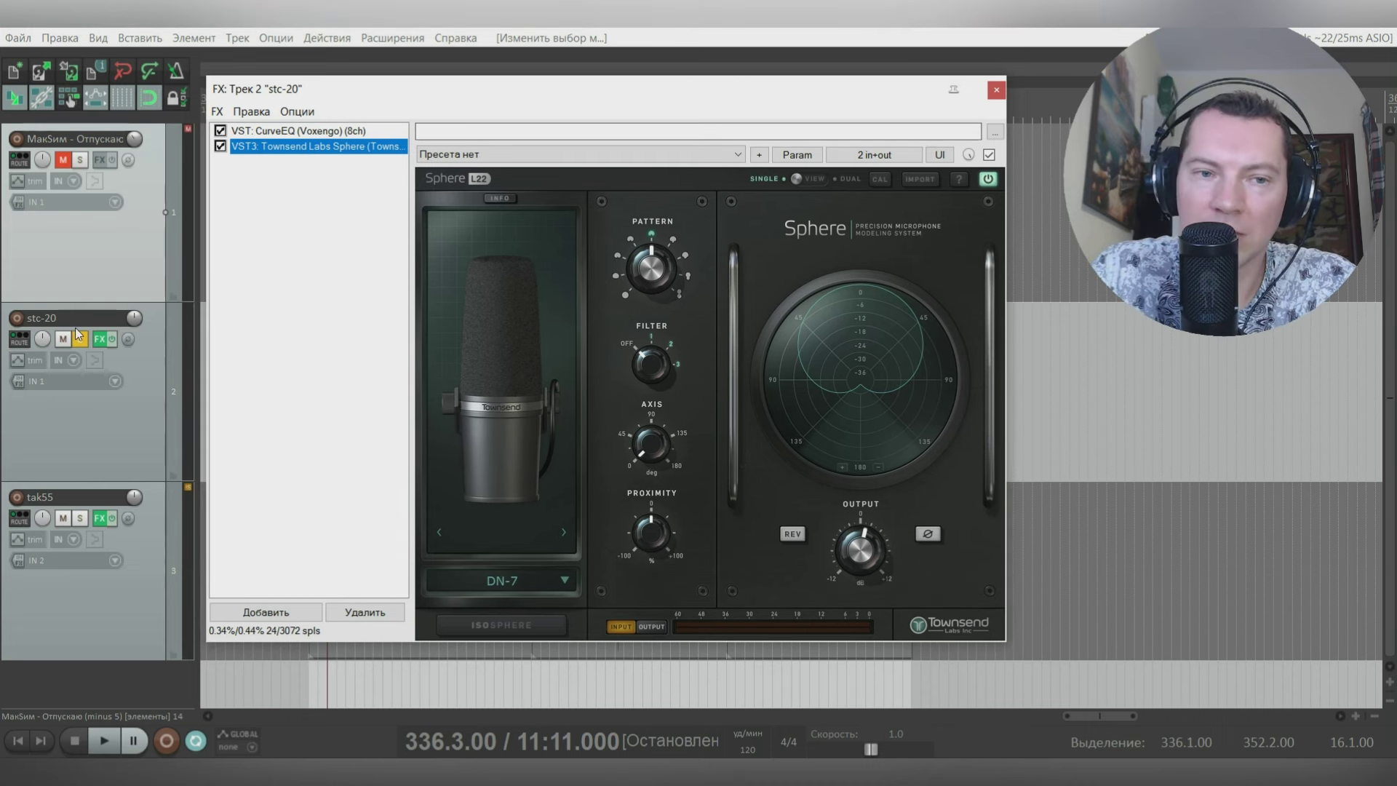
{"action": "left_click_drag", "start_coordinate": [575, 93], "coordinate": [240, 92]}
{"action": "key", "text": "space"}
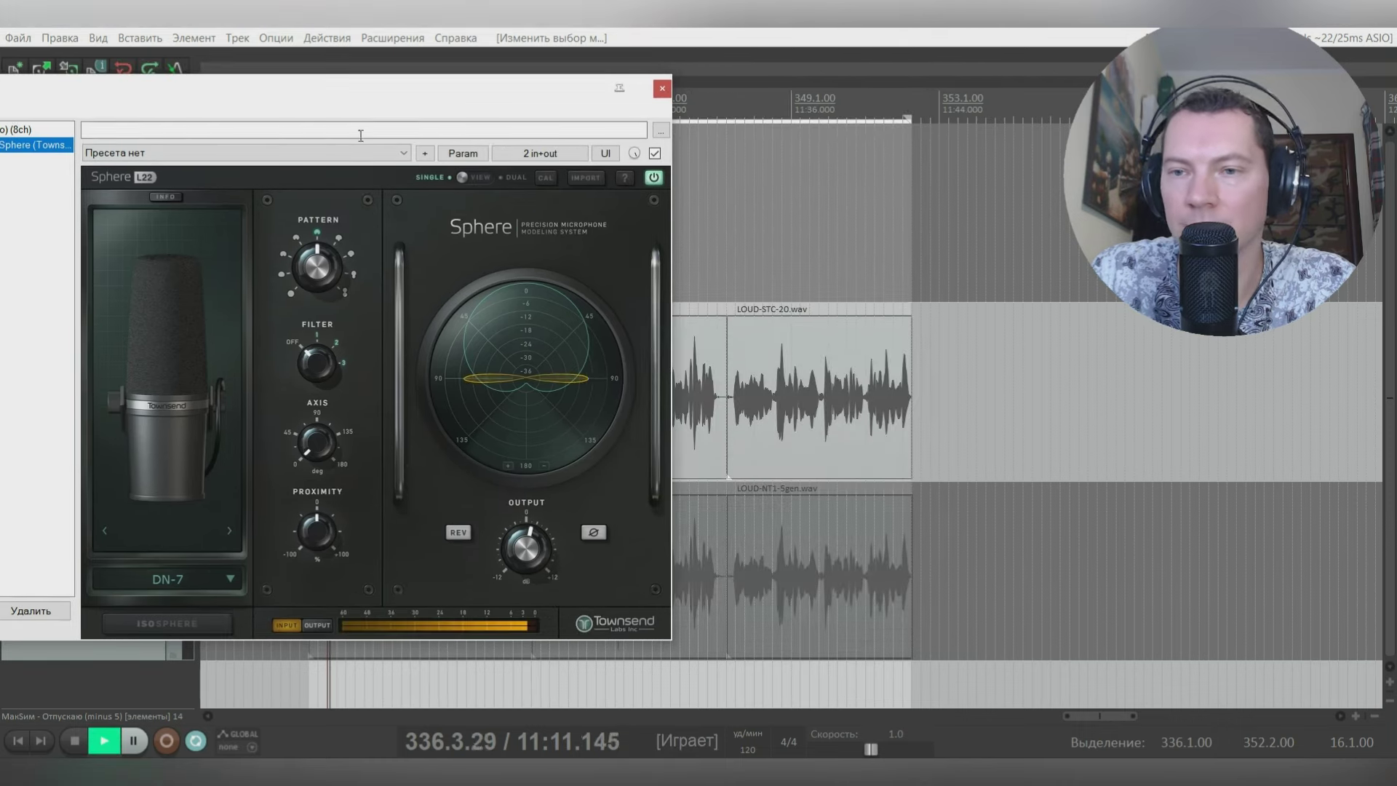
{"action": "left_click_drag", "start_coordinate": [423, 95], "coordinate": [548, 79]}
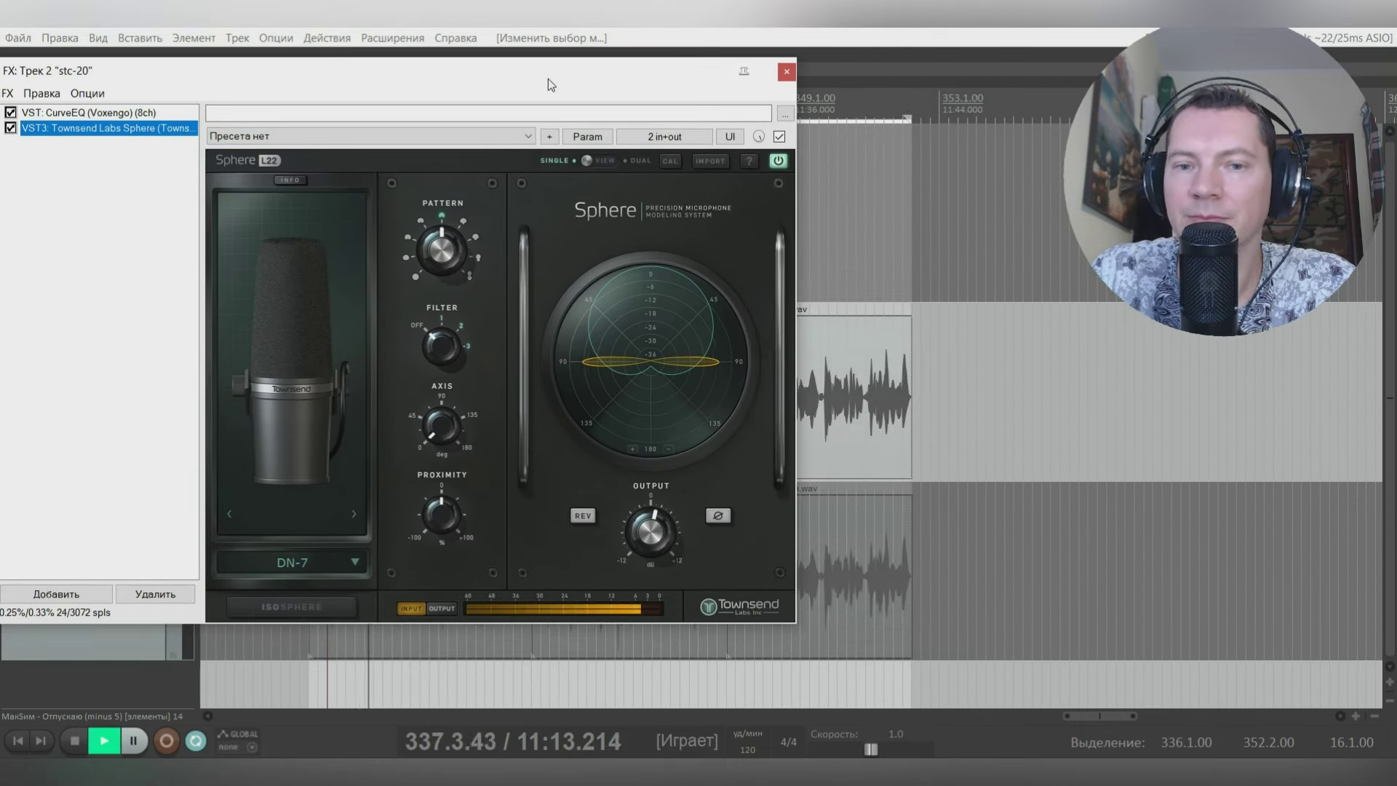
Step: Dismiss the calibration warning, close the level calibration and compare the DN-7 and DN-20 models on the playing vocal
{"action": "left_click", "coordinate": [646, 539]}
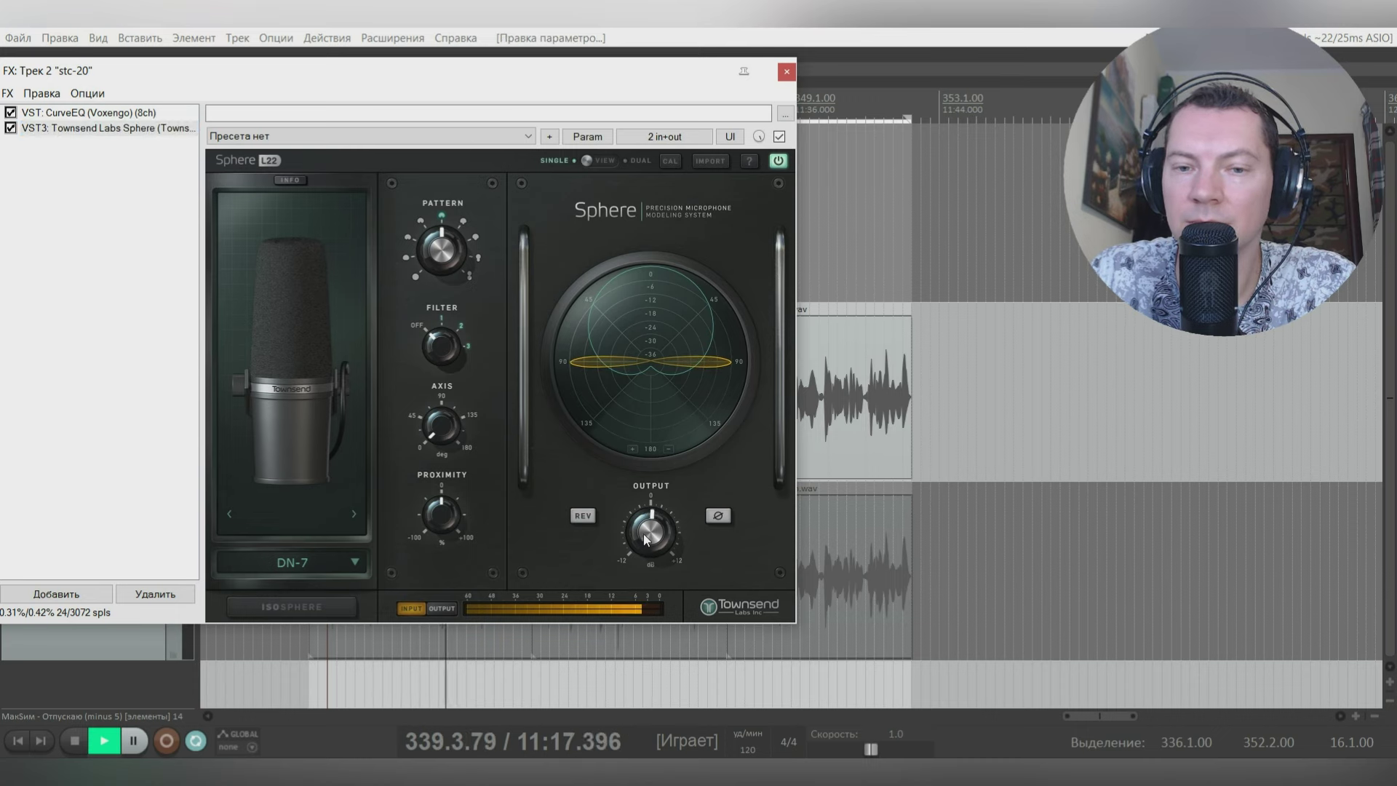
{"action": "left_click", "coordinate": [500, 475]}
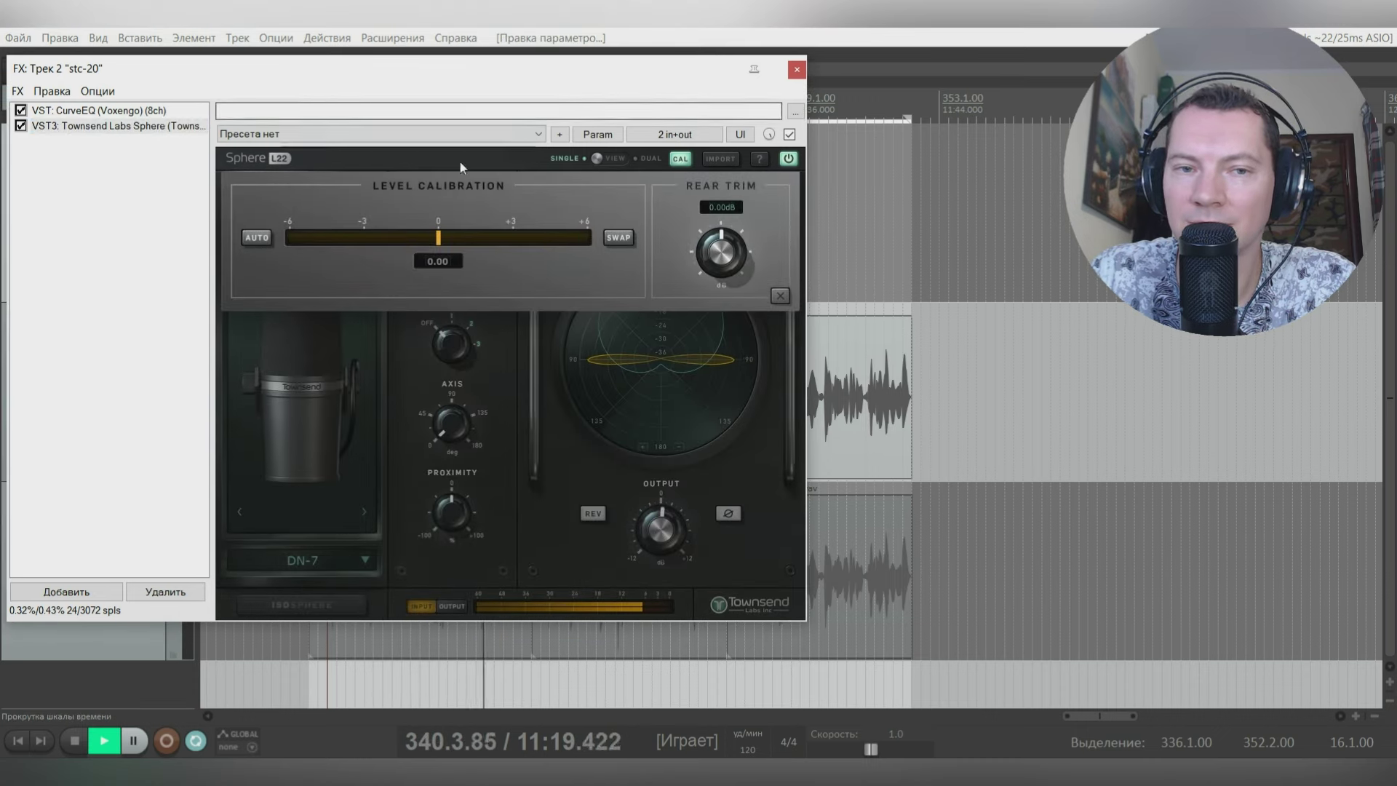
{"action": "left_click", "coordinate": [348, 531]}
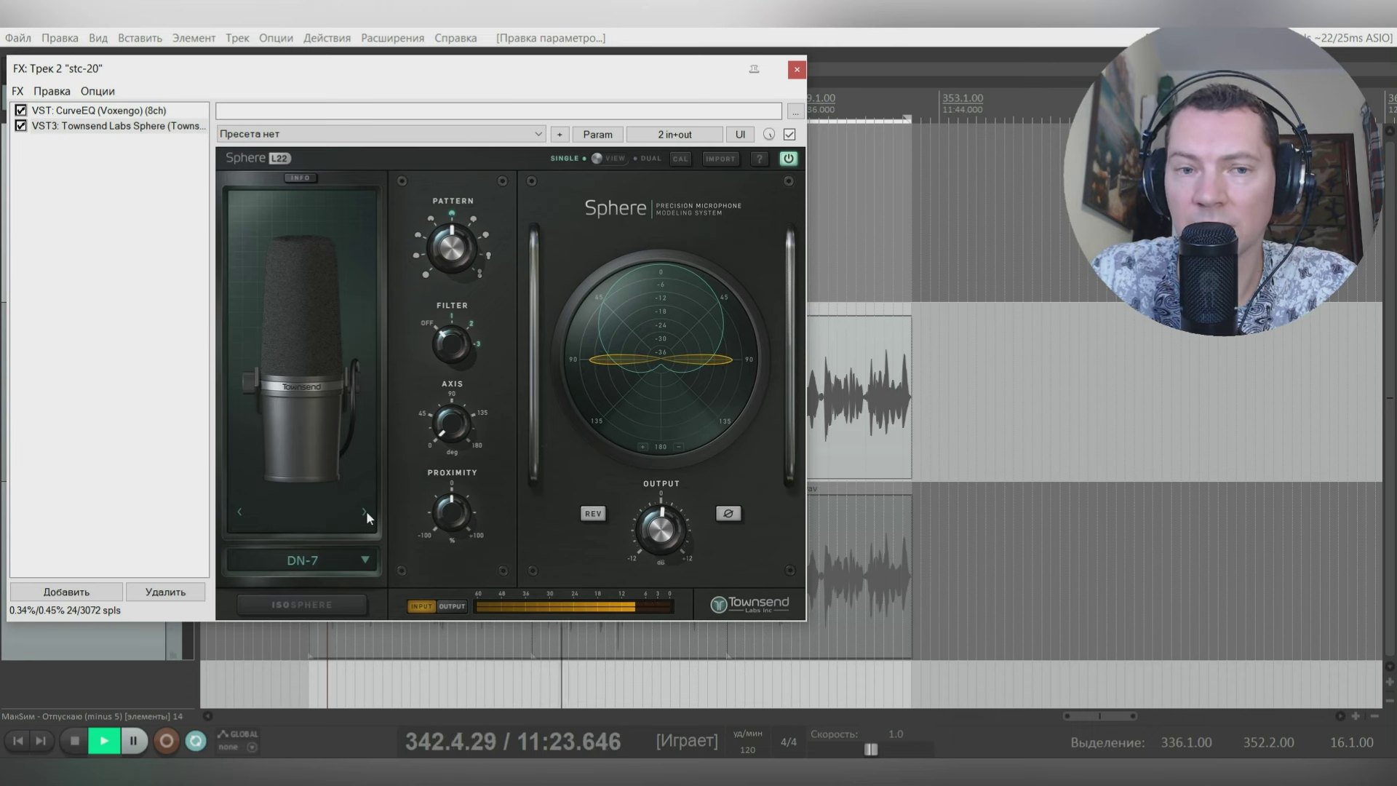
{"action": "left_click", "coordinate": [364, 512]}
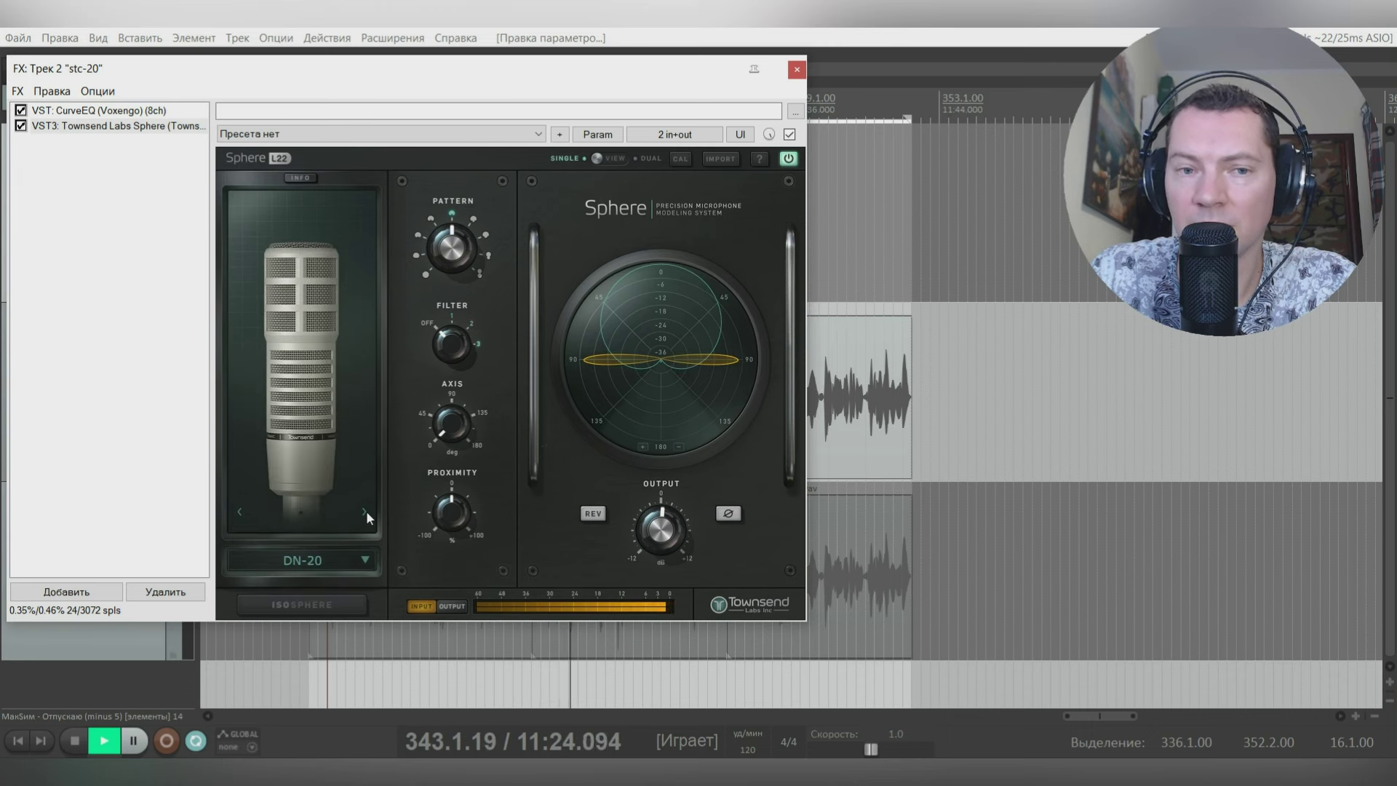
{"action": "left_click", "coordinate": [239, 512]}
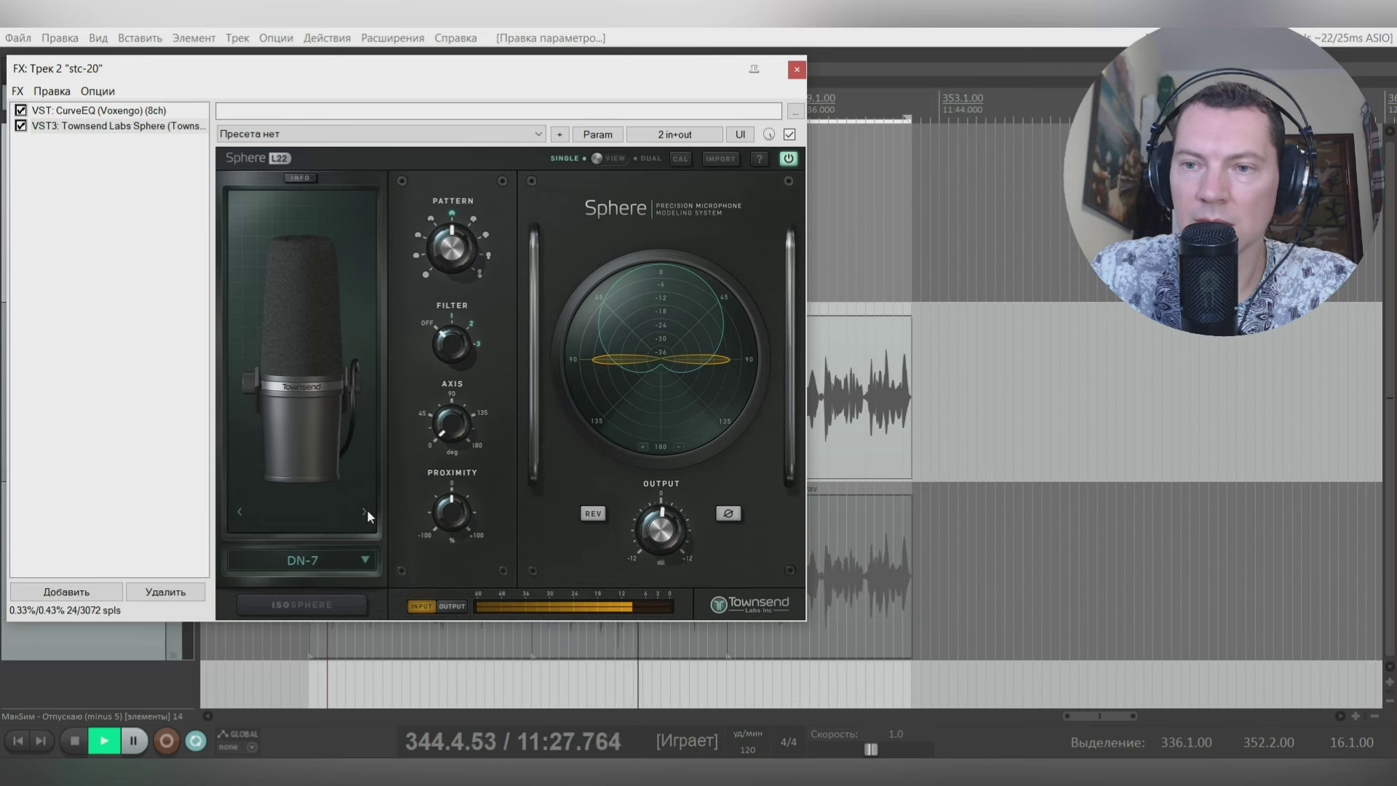
{"action": "left_click", "coordinate": [367, 509]}
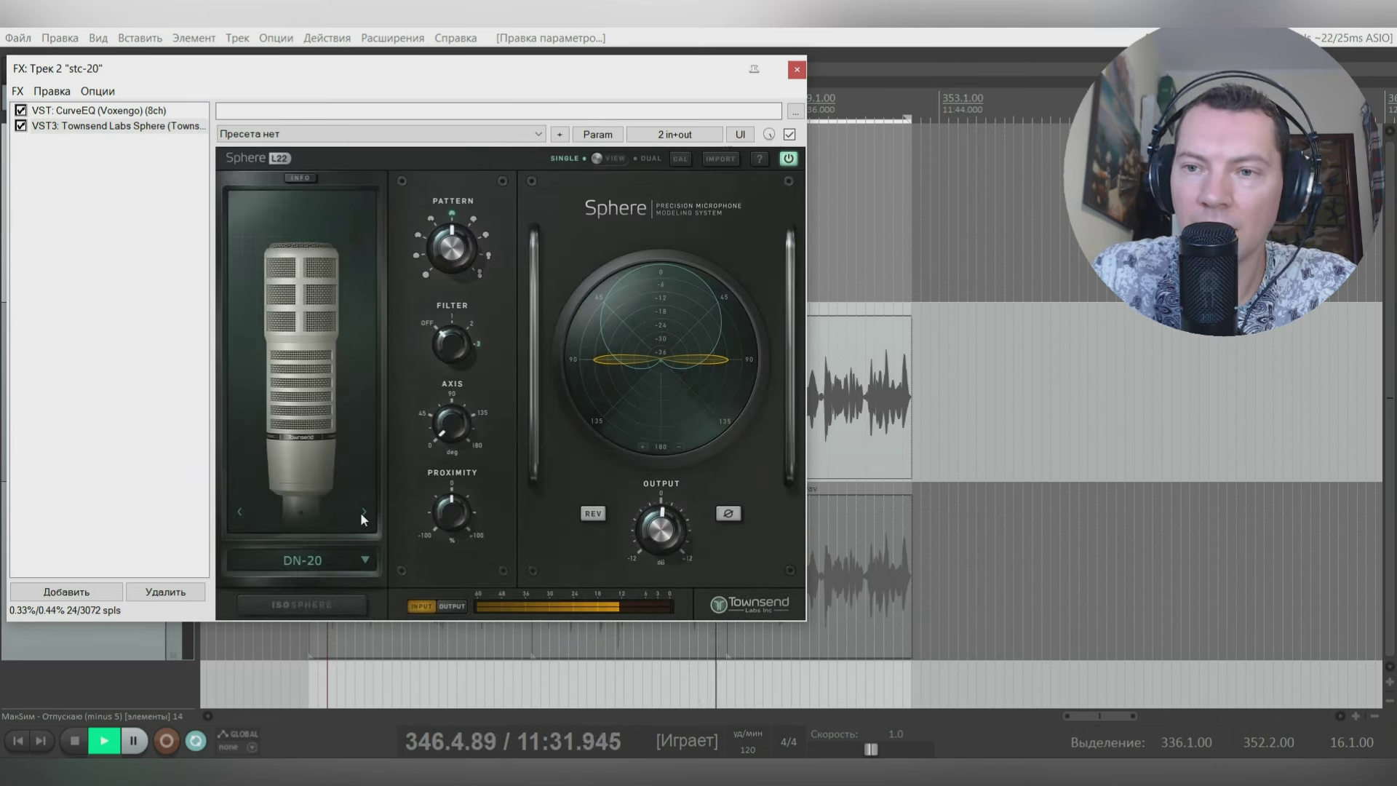
Step: Audition the DN-409N and DN-409U models on the stc-20 vocal and dismiss the calibration warning
{"action": "left_click", "coordinate": [362, 514]}
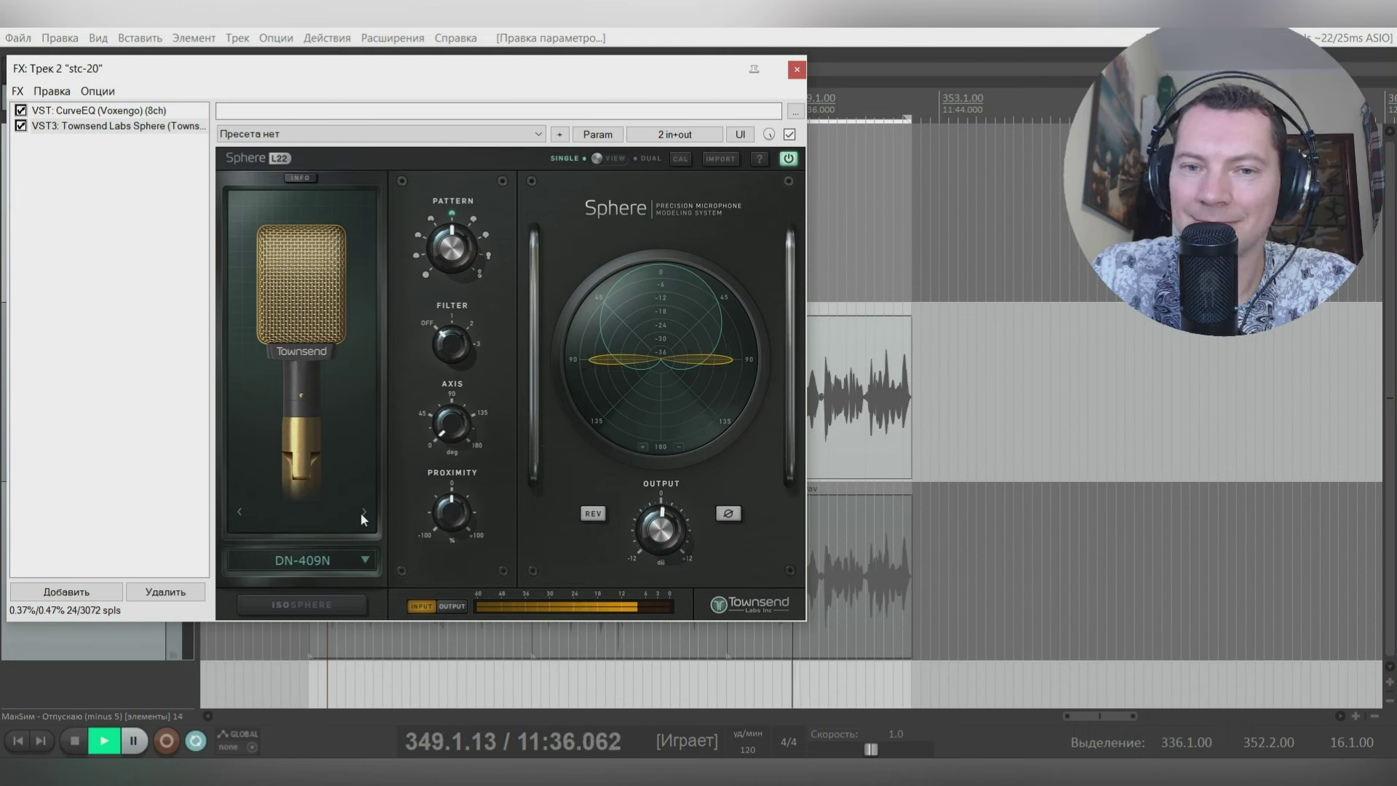
{"action": "left_click", "coordinate": [362, 514]}
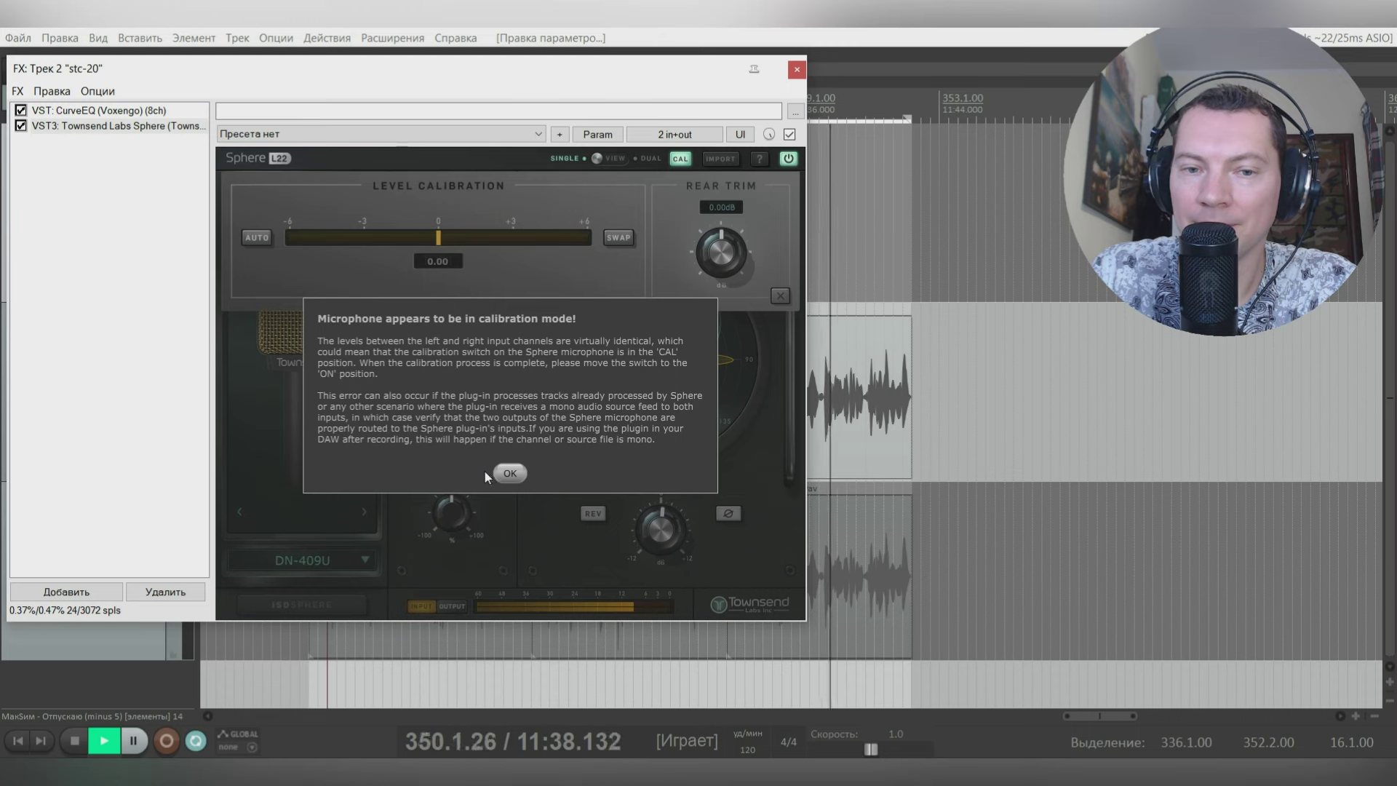
{"action": "left_click", "coordinate": [502, 477]}
Step: Audition the DN-421N and DN-421S models, dismiss the calibration warning and stop playback
{"action": "left_click", "coordinate": [367, 512]}
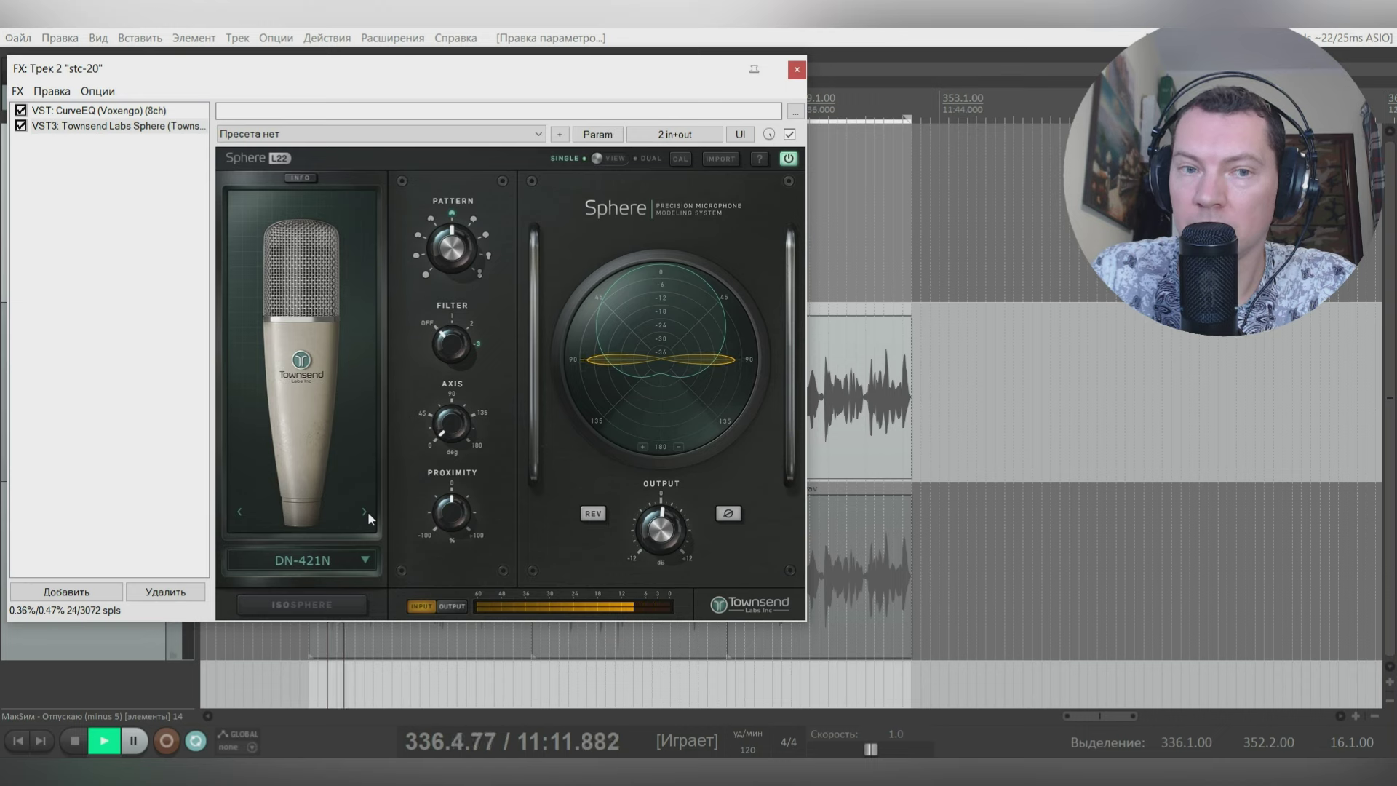
{"action": "left_click", "coordinate": [367, 513]}
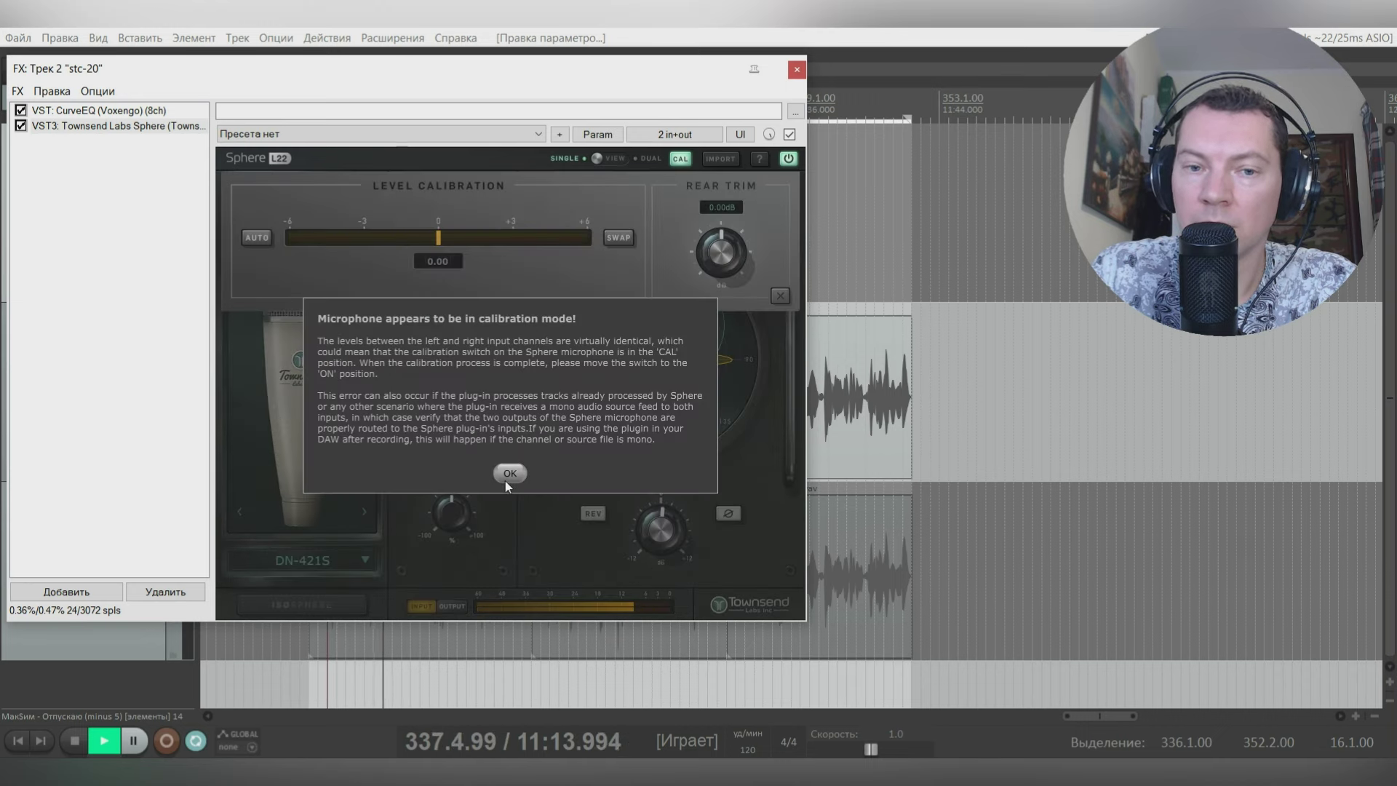
{"action": "key", "text": "Return"}
{"action": "key", "text": "space"}
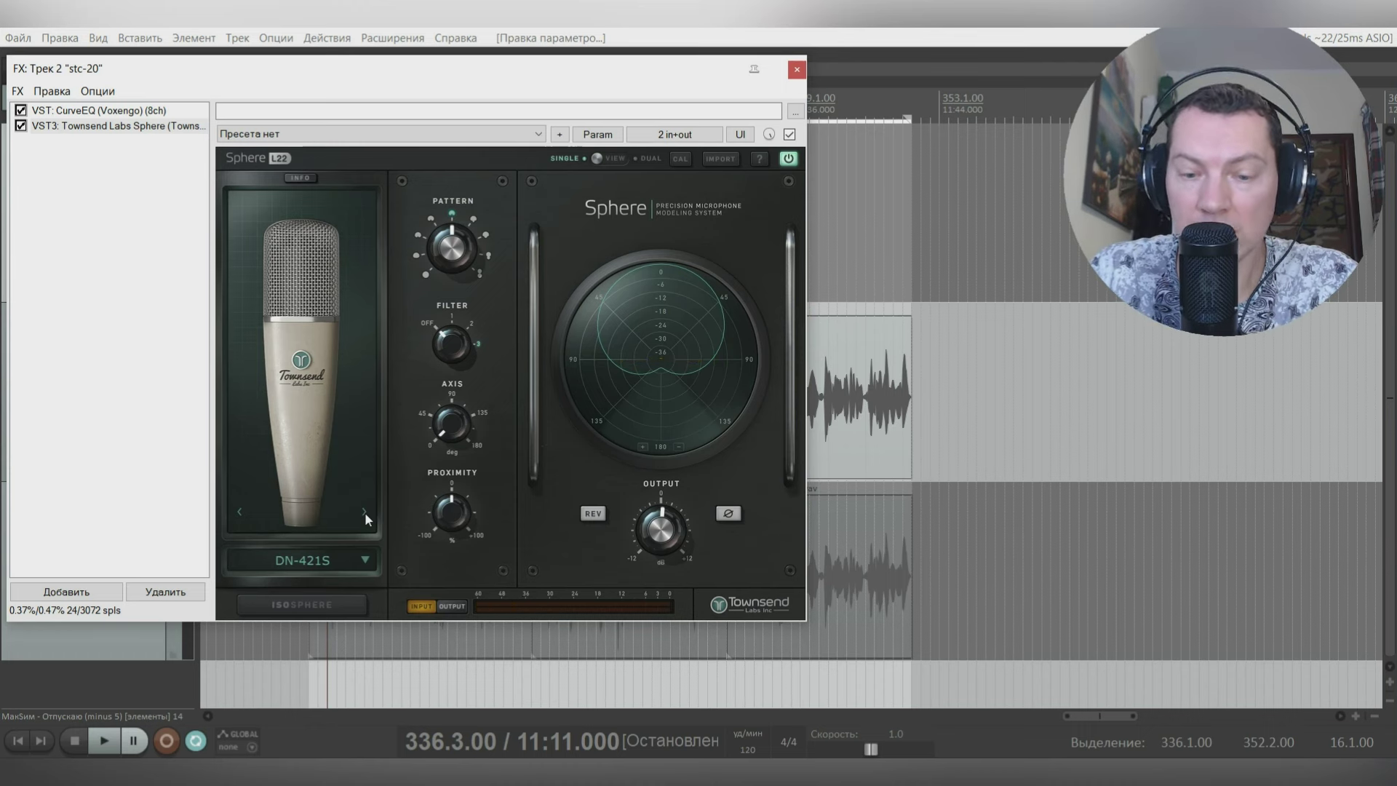
Step: Play the stc-20 vocal through the DN-421B and DN-12A models, dismissing the calibration warning
{"action": "left_click", "coordinate": [364, 513]}
{"action": "key", "text": "space"}
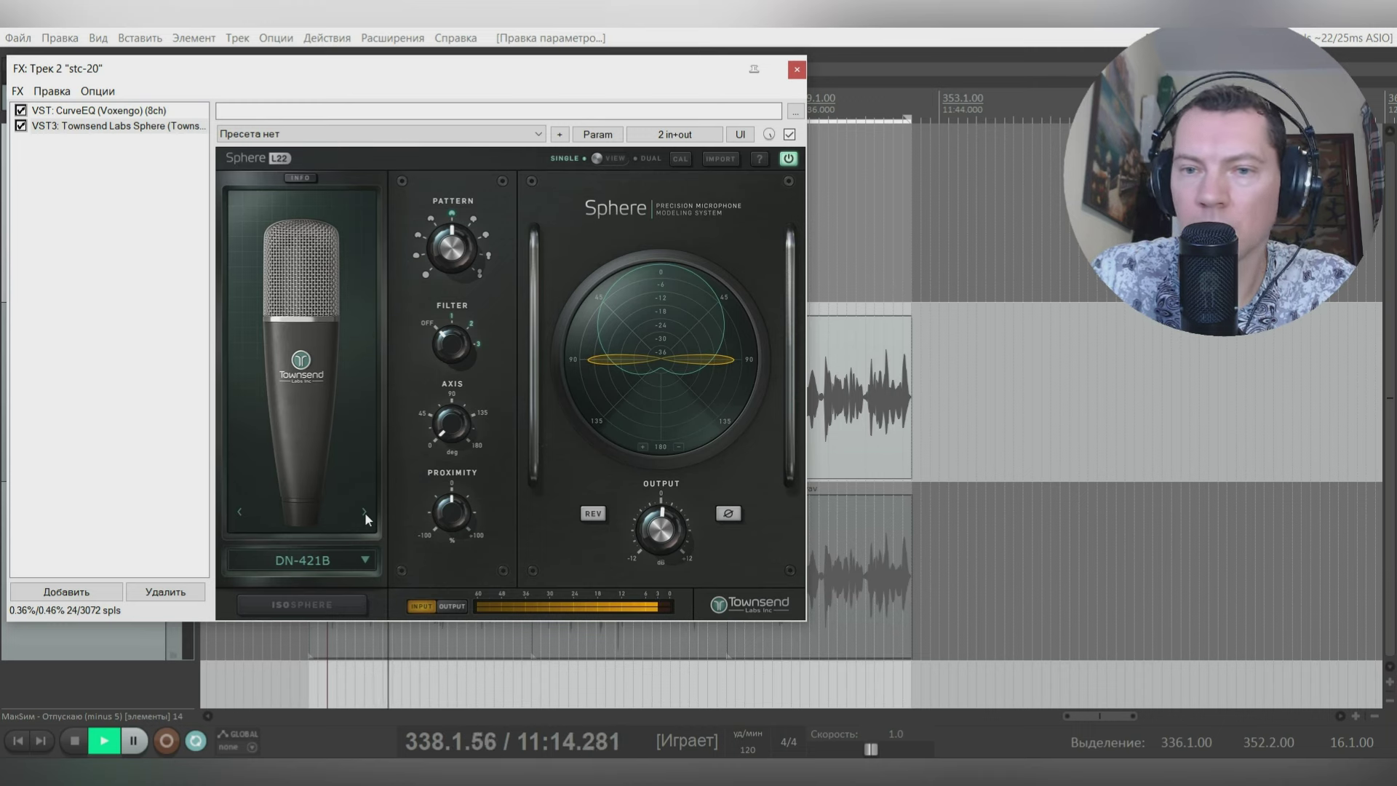
{"action": "left_click", "coordinate": [364, 512]}
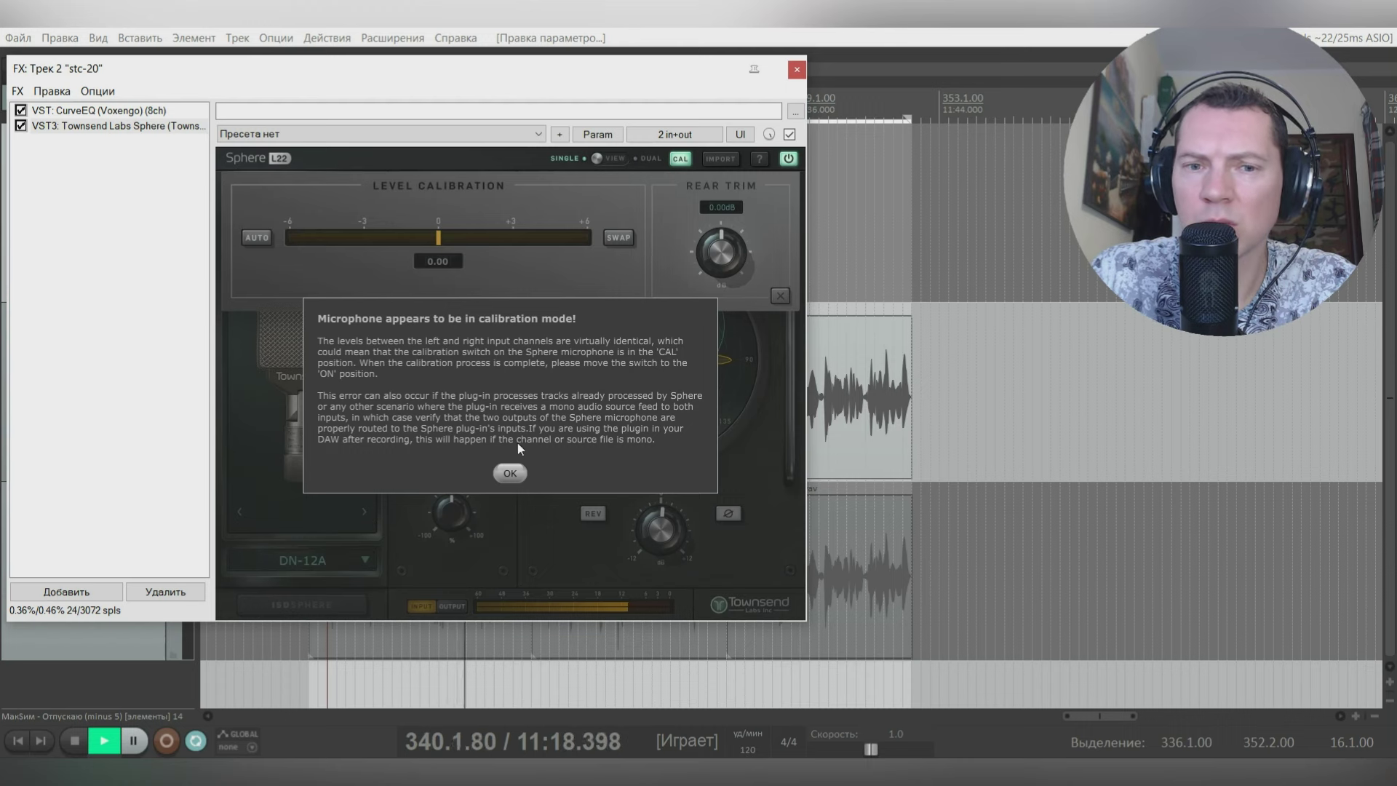
{"action": "left_click", "coordinate": [509, 472]}
Step: Audition the models from Sphere Direct and LD-47K up to LD-67, restarting playback along the way
{"action": "left_click", "coordinate": [363, 512]}
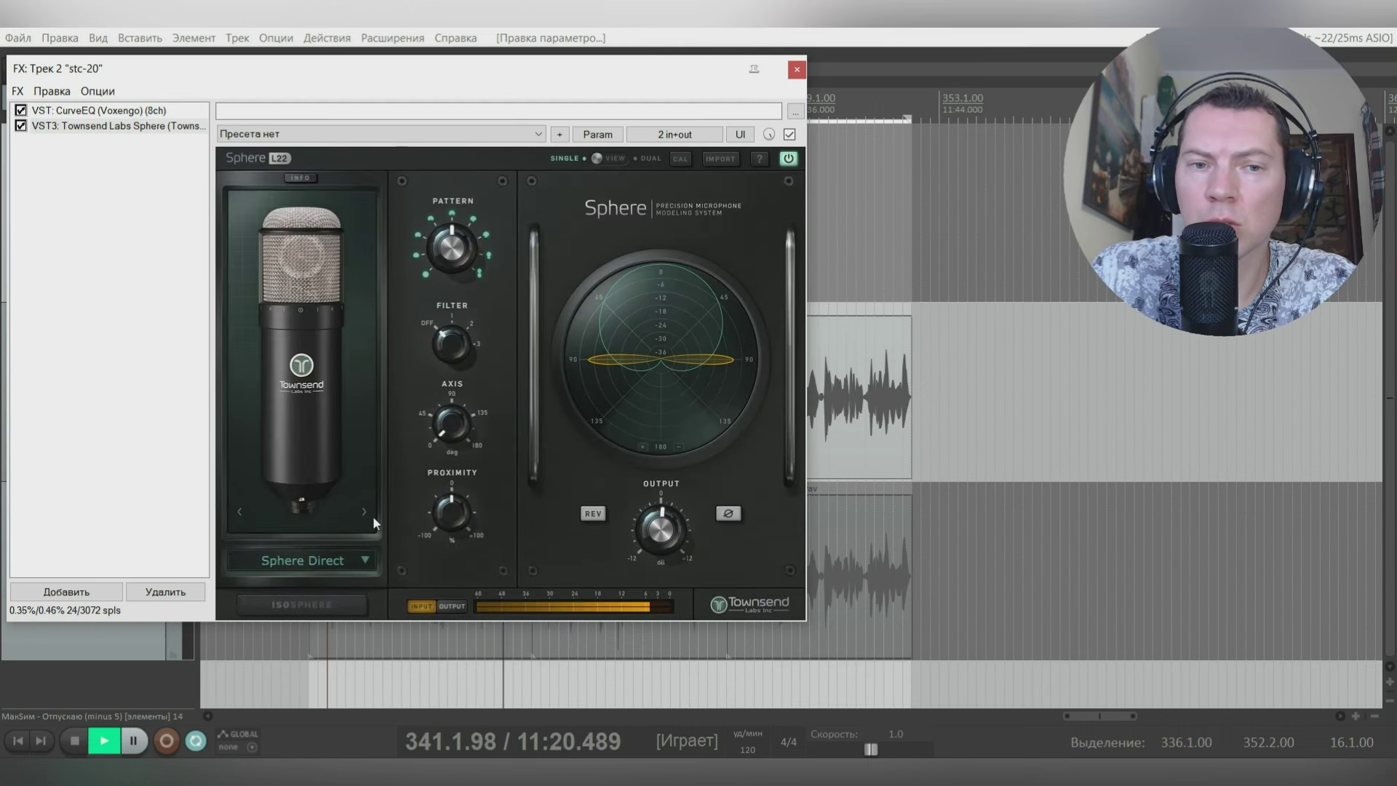
{"action": "left_click", "coordinate": [372, 517]}
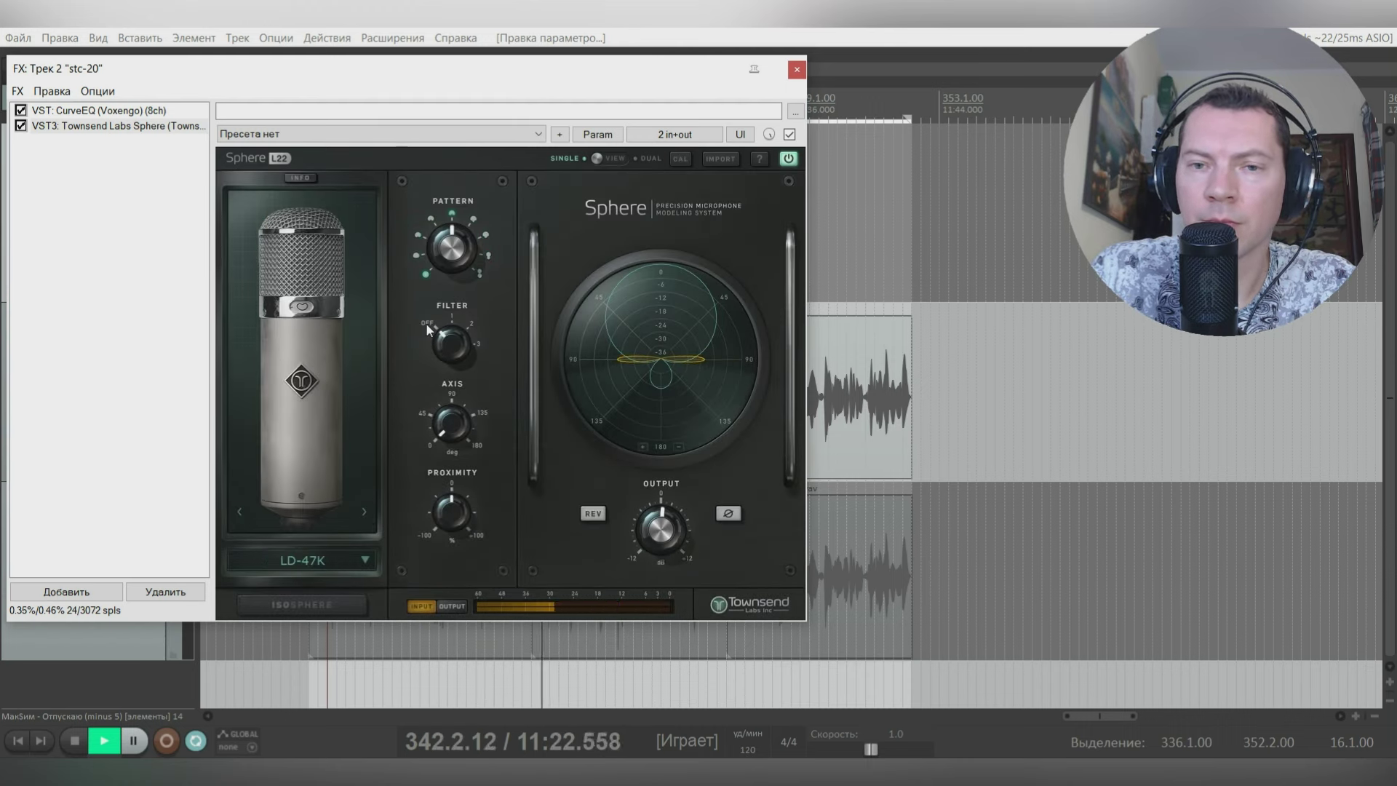
{"action": "left_click", "coordinate": [359, 510]}
{"action": "key", "text": "space"}
{"action": "key", "text": "space"}
{"action": "left_click", "coordinate": [361, 512]}
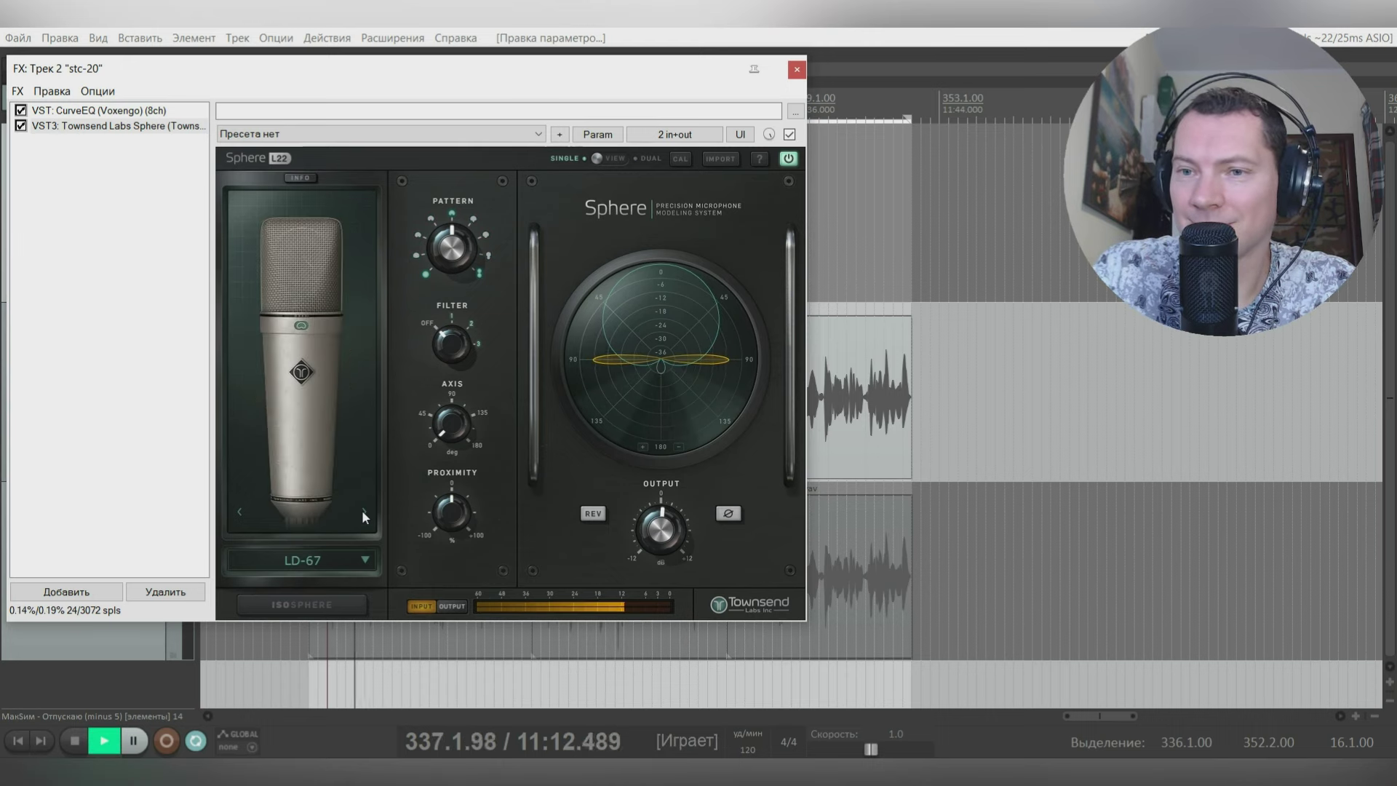
Step: Move the FX window aside, audition the LD-67 NOS model and stop playback
{"action": "left_click_drag", "start_coordinate": [536, 61], "coordinate": [430, 59]}
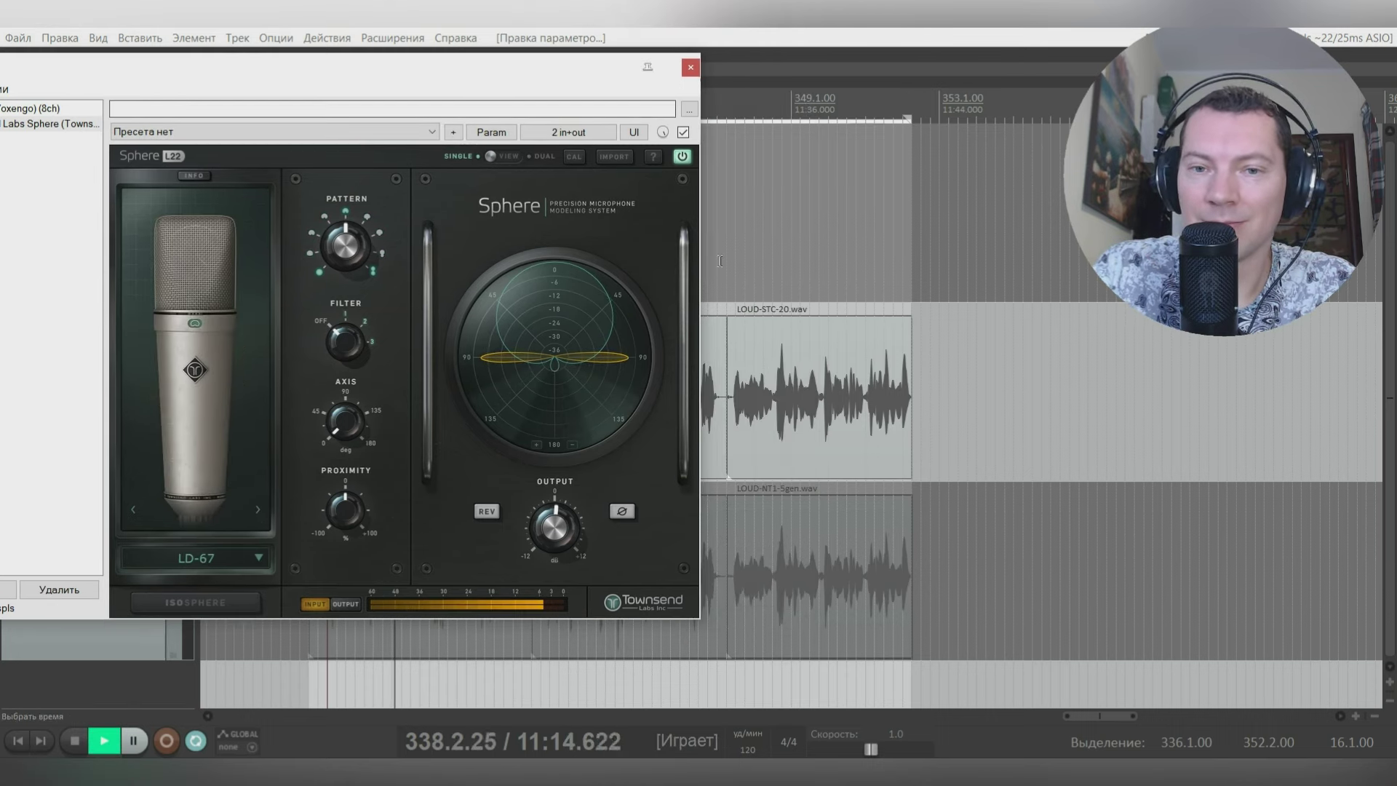
{"action": "left_click", "coordinate": [256, 511]}
{"action": "key", "text": "space"}
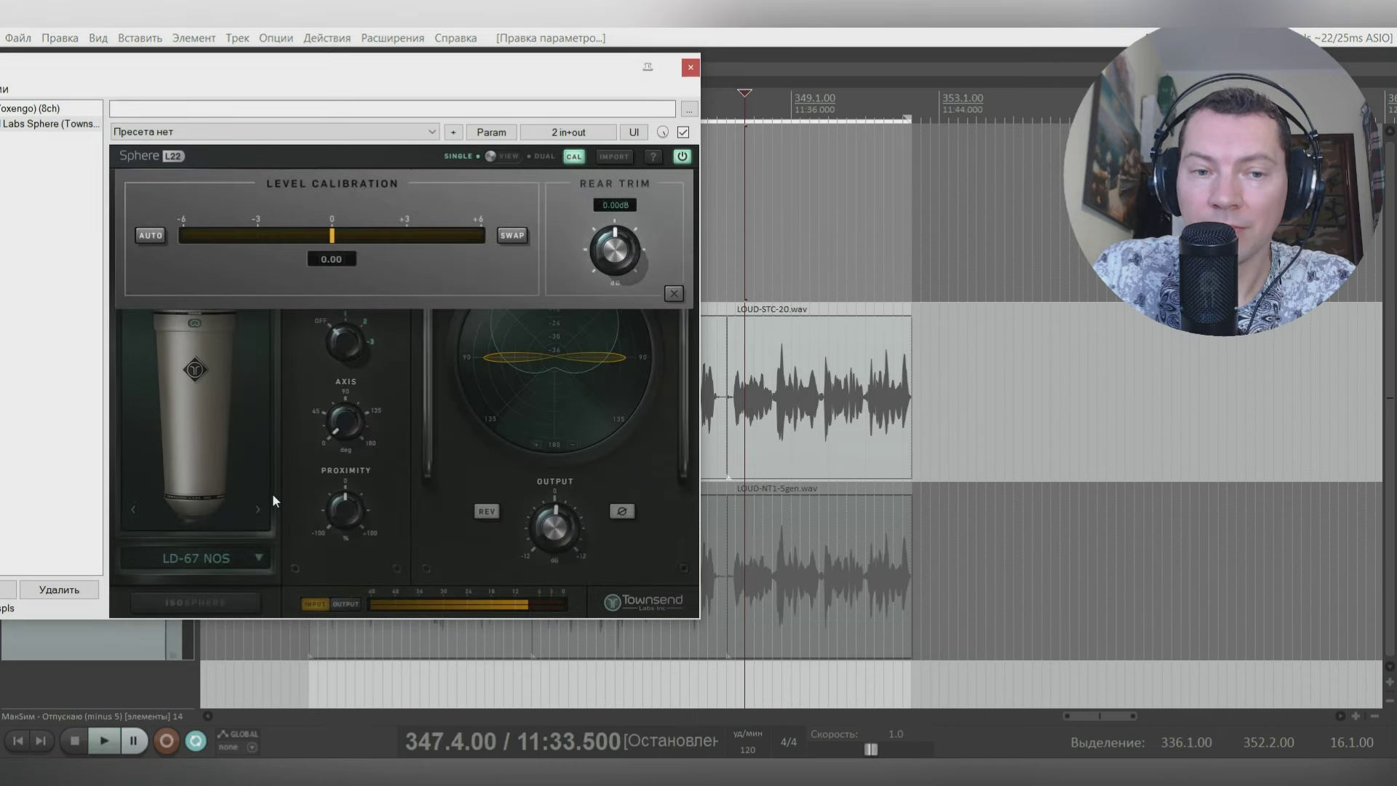
Step: Switch the Sphere microphone model to LD-87 Vintage, then close, reopen and reposition the stc-20 FX window
{"action": "left_click", "coordinate": [256, 511]}
{"action": "key", "text": "Escape"}
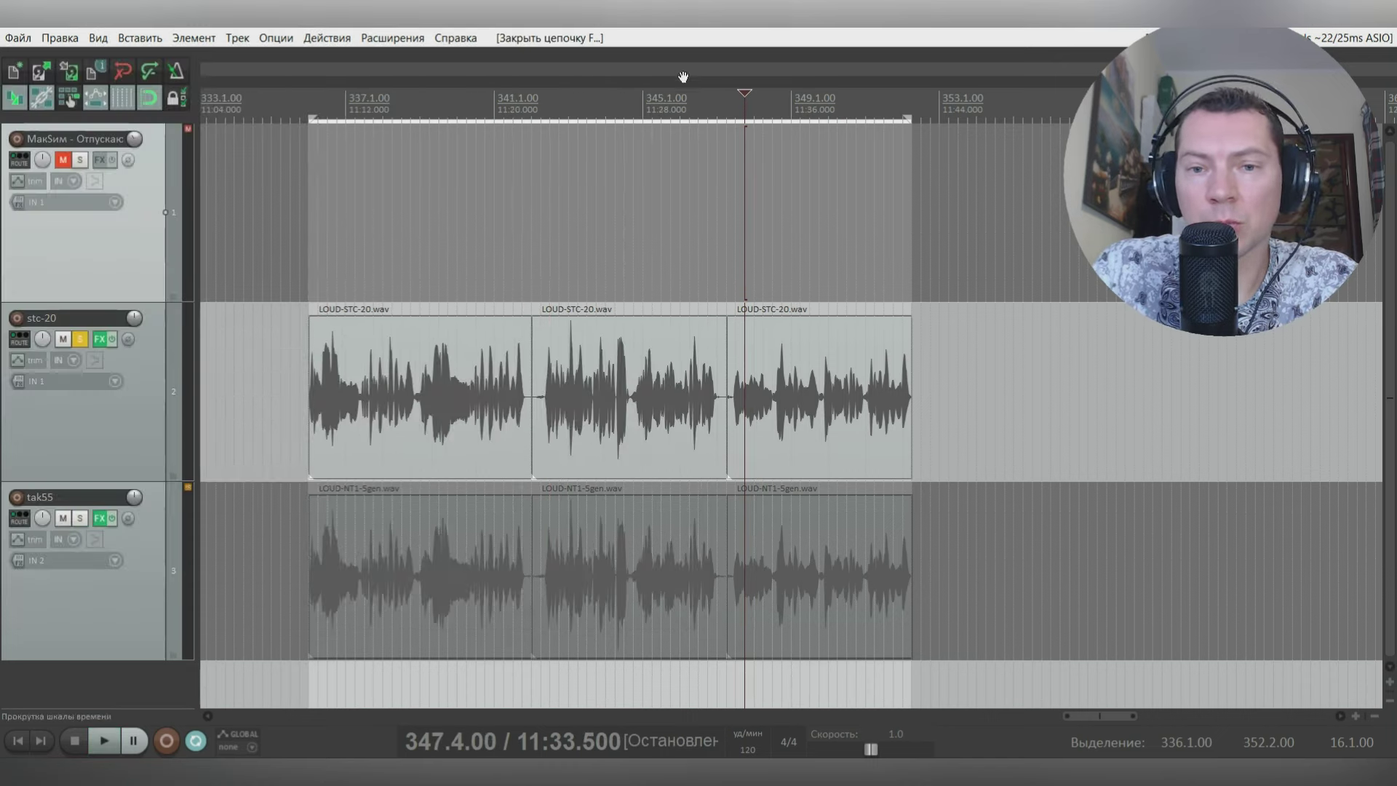
{"action": "left_click", "coordinate": [99, 345]}
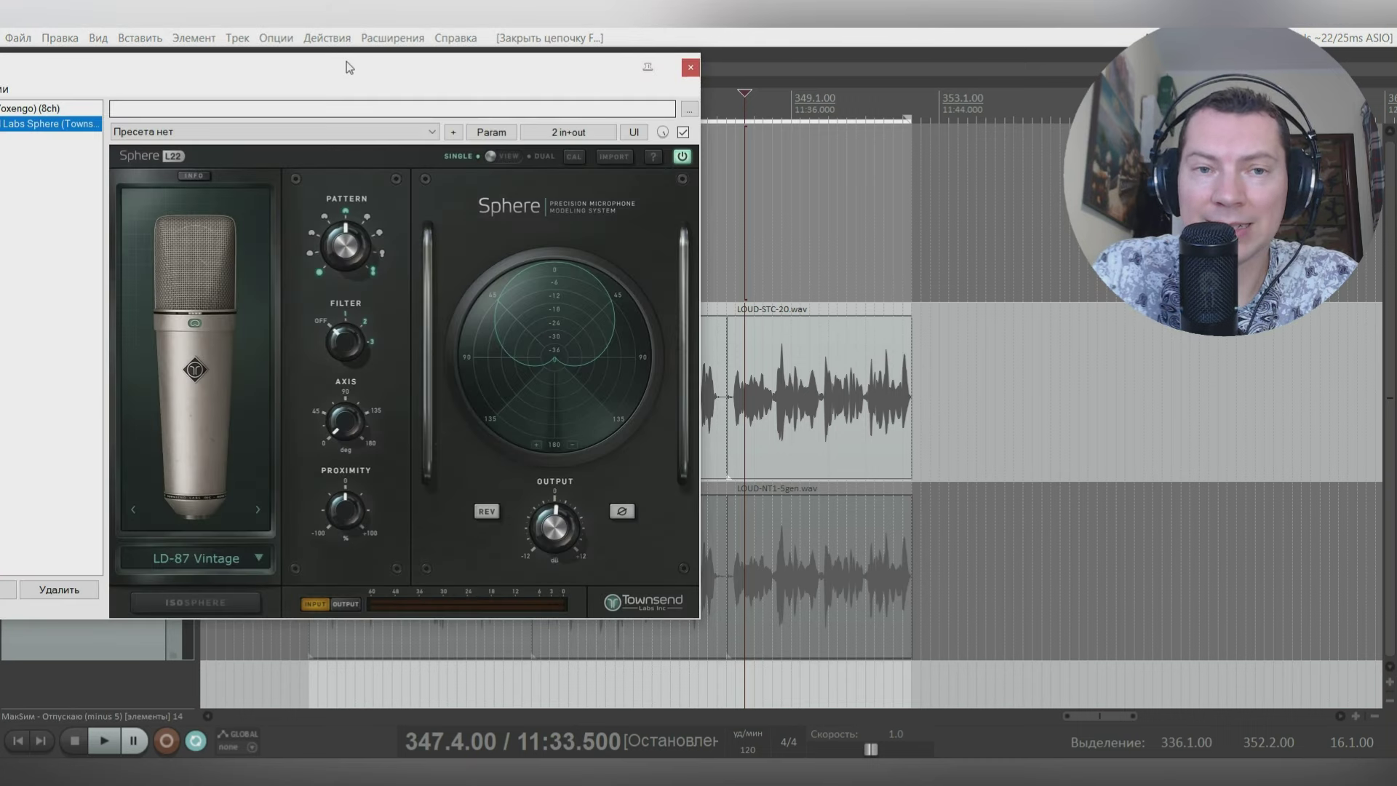
{"action": "left_click_drag", "start_coordinate": [344, 58], "coordinate": [337, 46]}
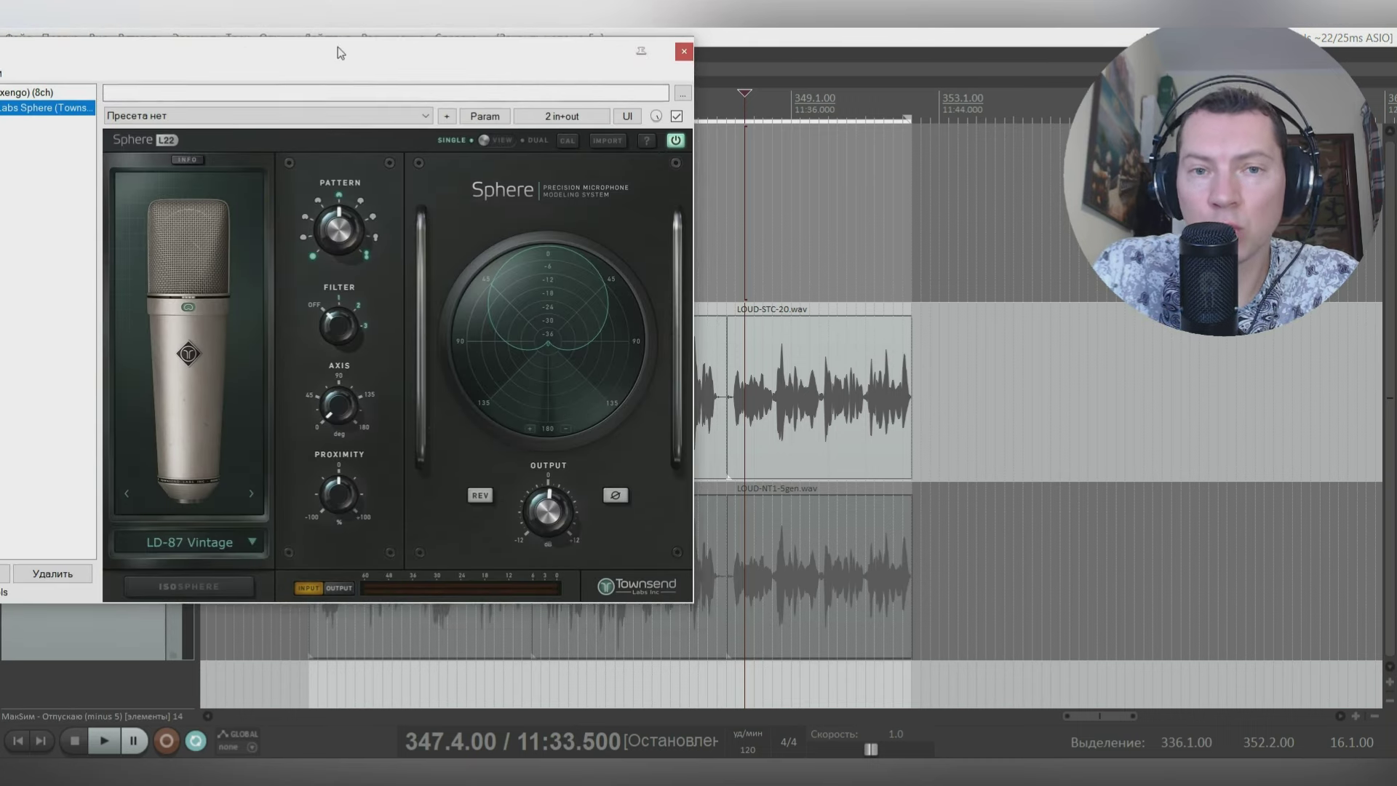
Step: Audition the LD-87 Vintage model on stc-20 and advance through LD-87 TK and LD-12 to LD-251
{"action": "key", "text": "space"}
{"action": "key", "text": "space"}
{"action": "left_click", "coordinate": [251, 495]}
{"action": "left_click", "coordinate": [251, 495]}
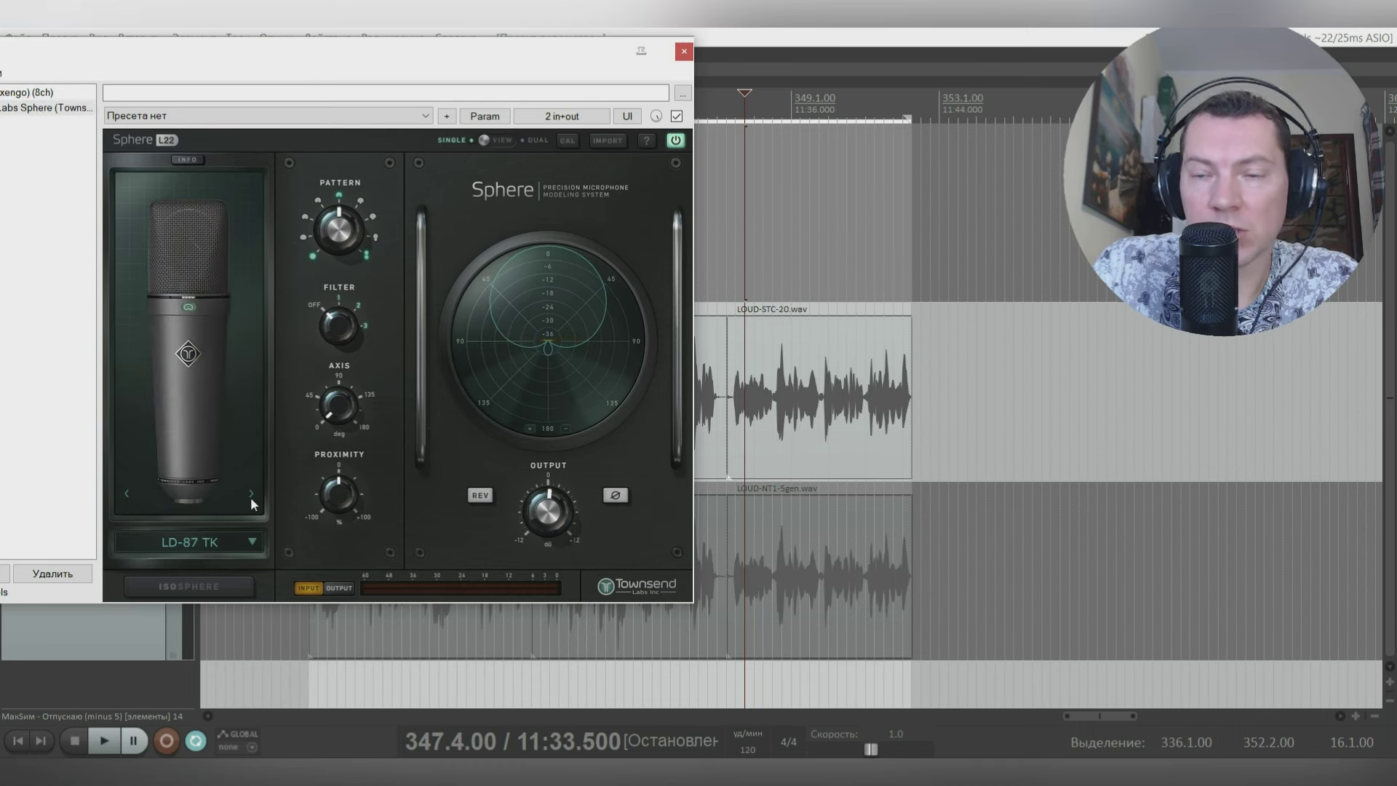
{"action": "left_click", "coordinate": [251, 494]}
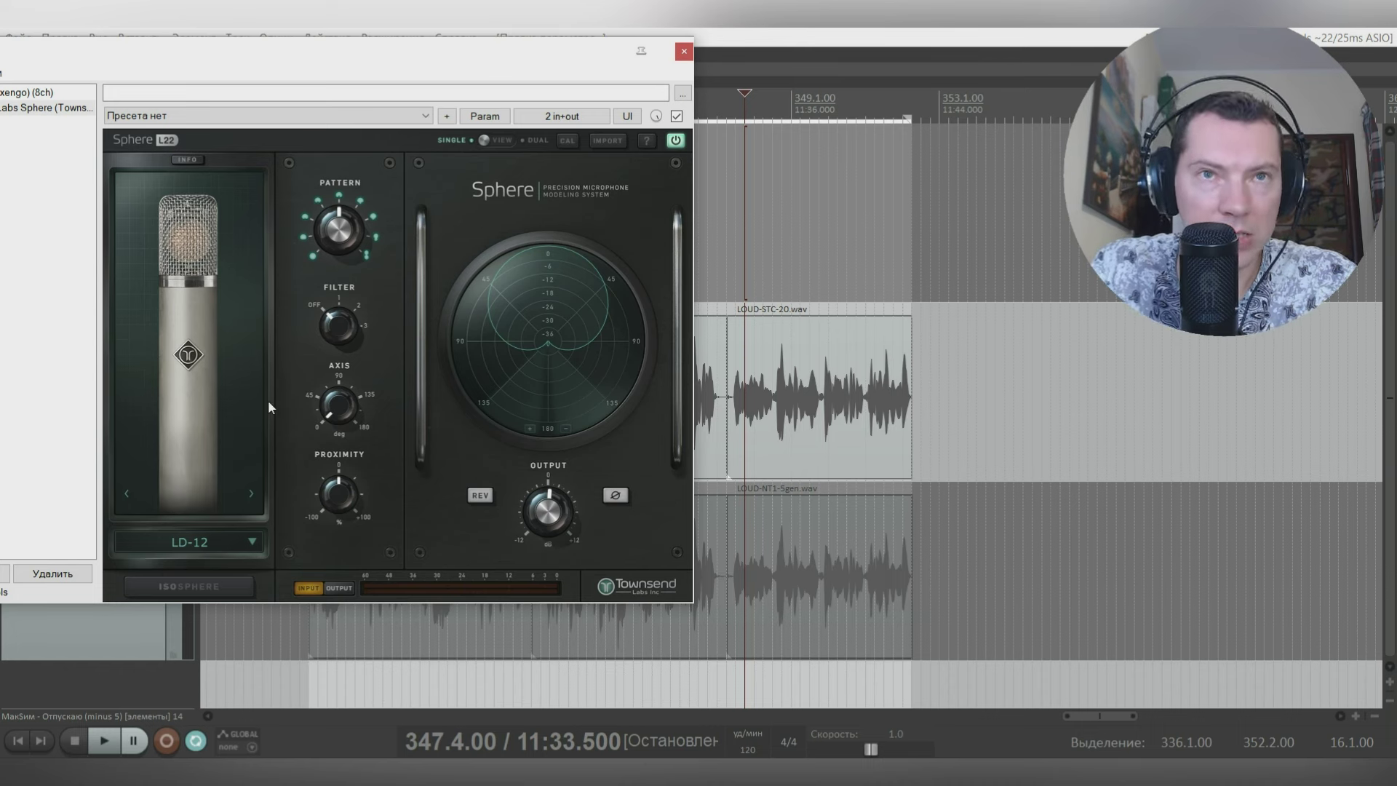
{"action": "left_click", "coordinate": [255, 498]}
Step: Play the stc-20 vocal twice through the LD-251 model, stopping after each pass
{"action": "key", "text": "space"}
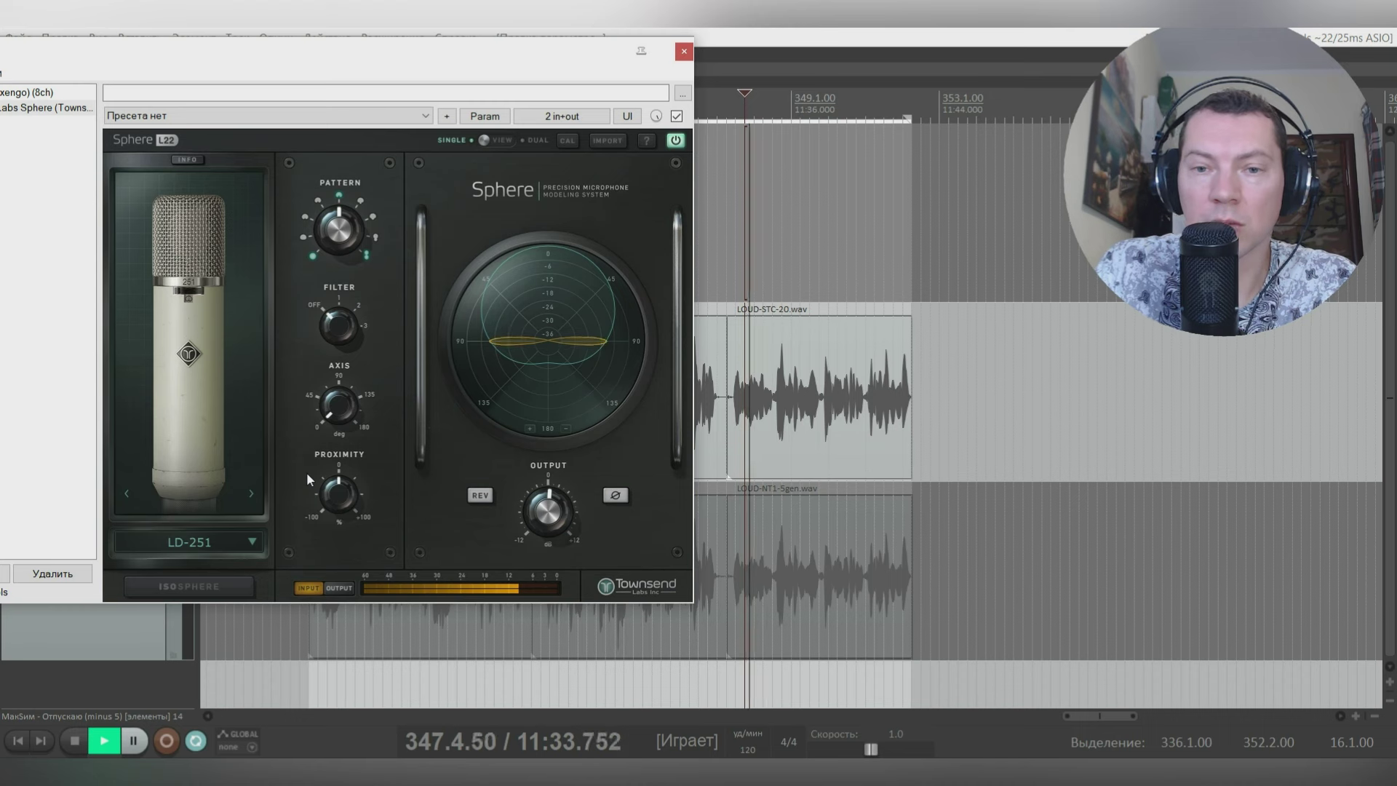
{"action": "key", "text": "space"}
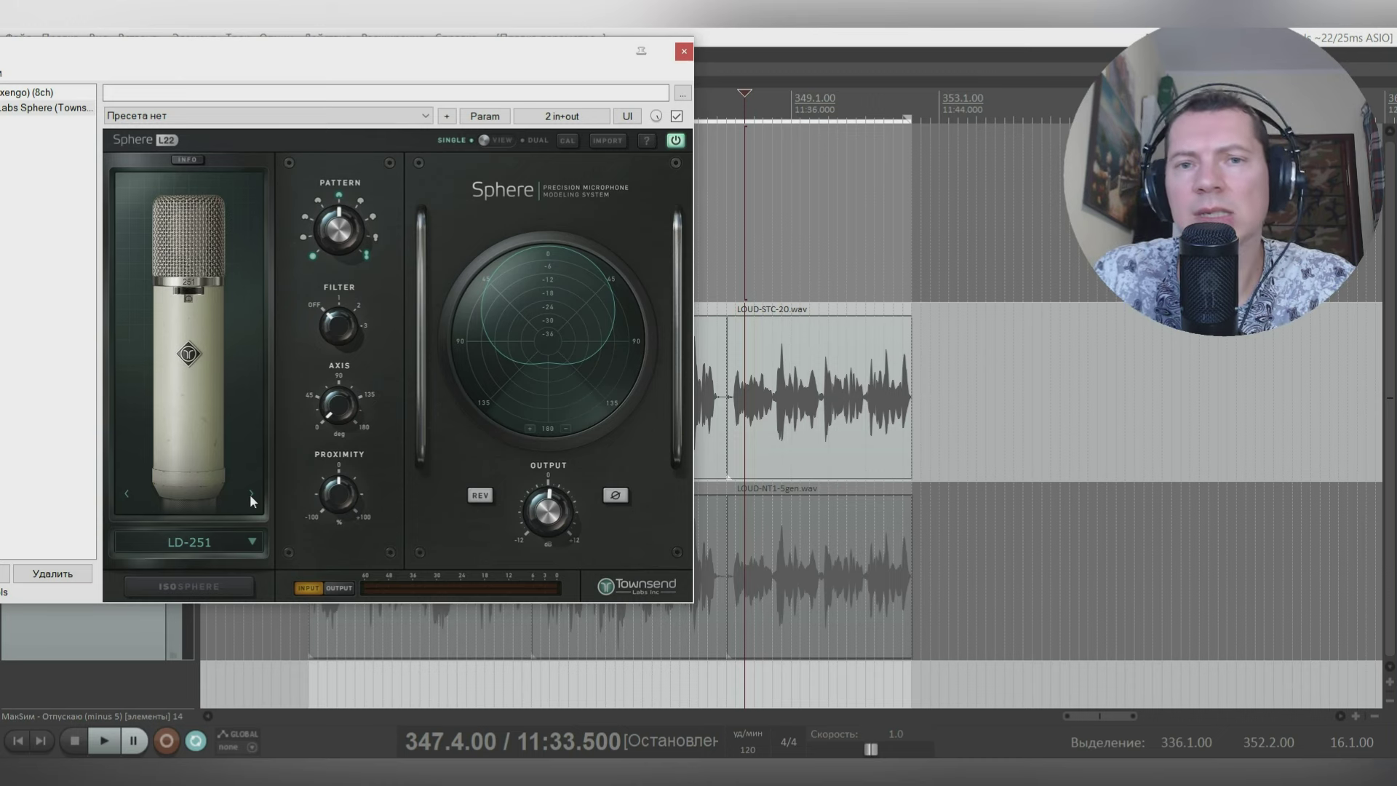
{"action": "key", "text": "space"}
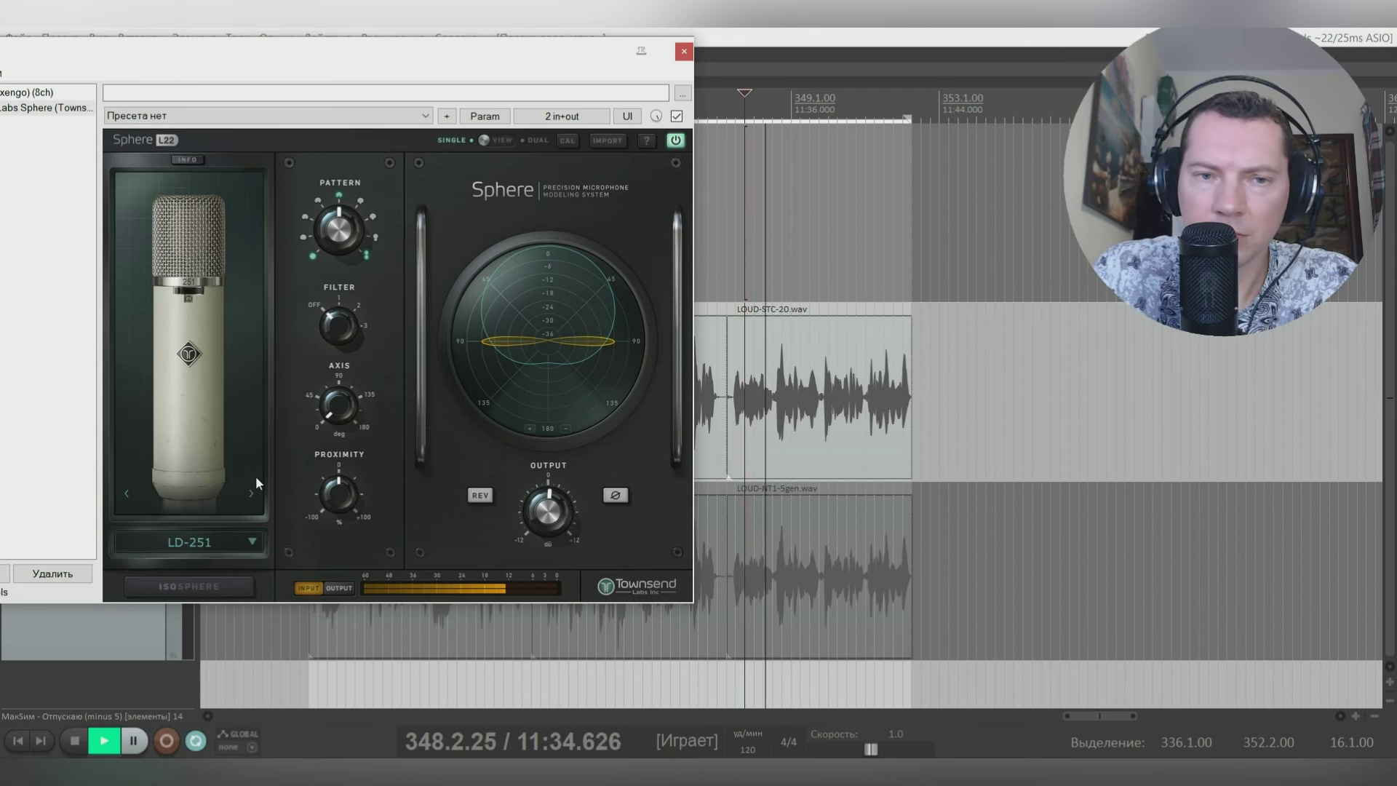
{"action": "key", "text": "space"}
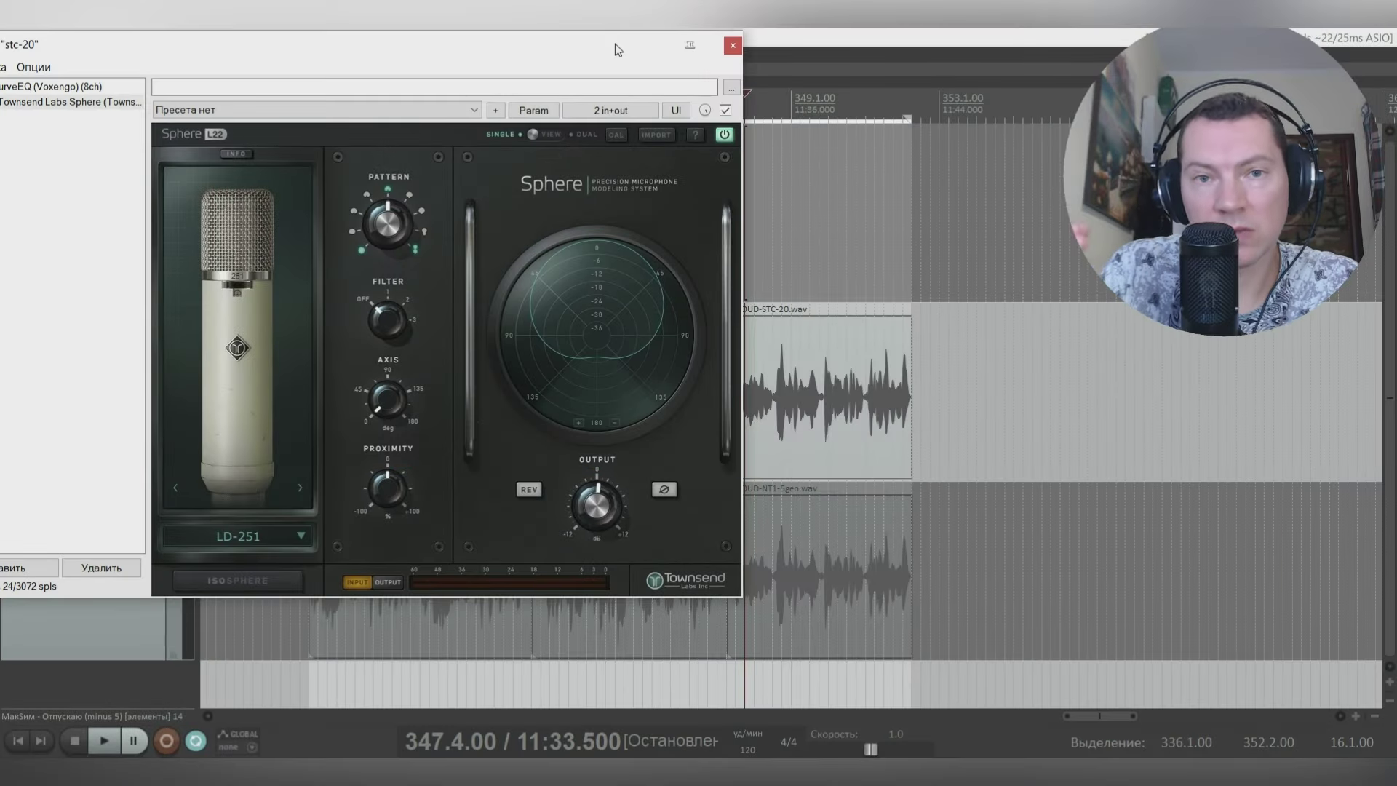
Step: Close the stc-20 FX window, solo tak55 instead of stc-20, and open the tak55 FX chain clear of the waveforms
{"action": "left_click", "coordinate": [733, 46]}
{"action": "left_click", "coordinate": [80, 518]}
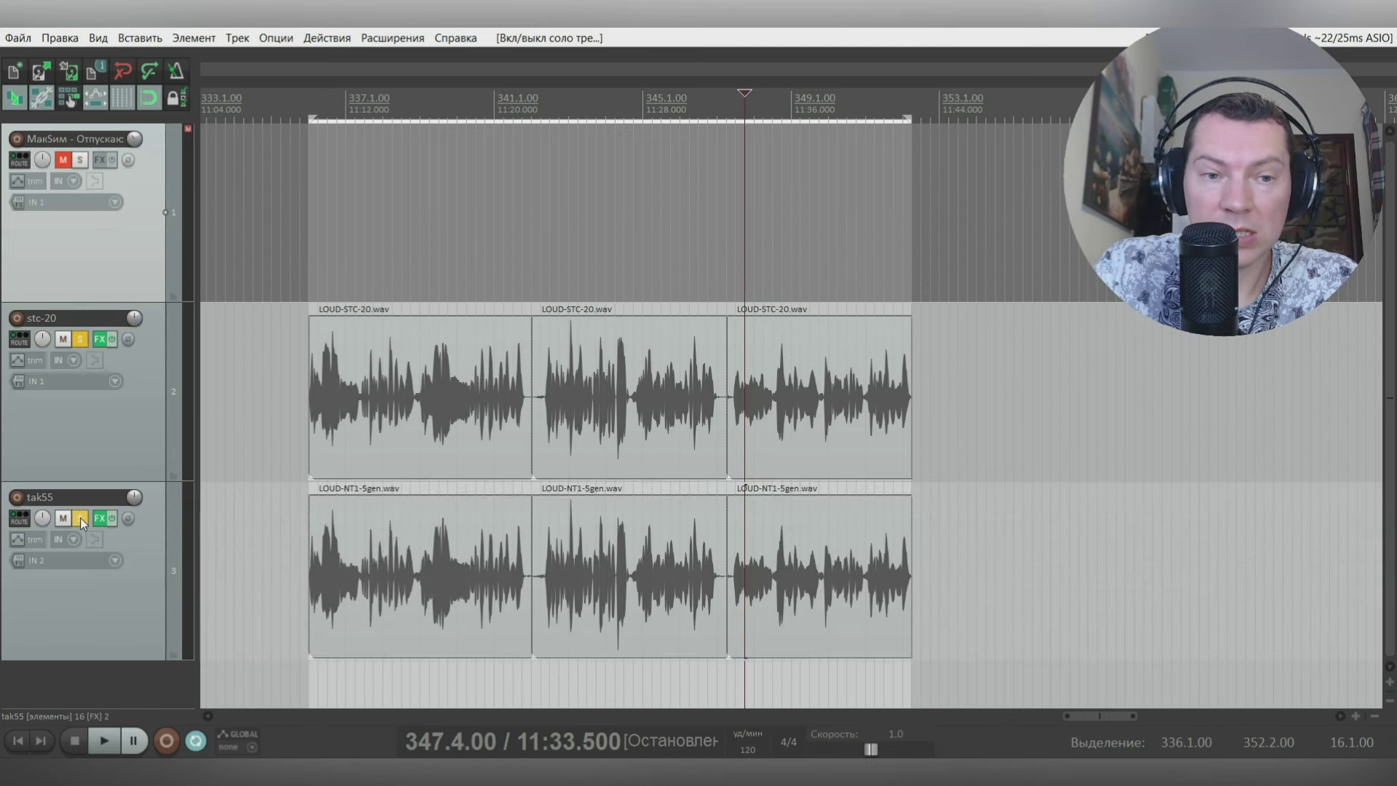
{"action": "left_click", "coordinate": [84, 344]}
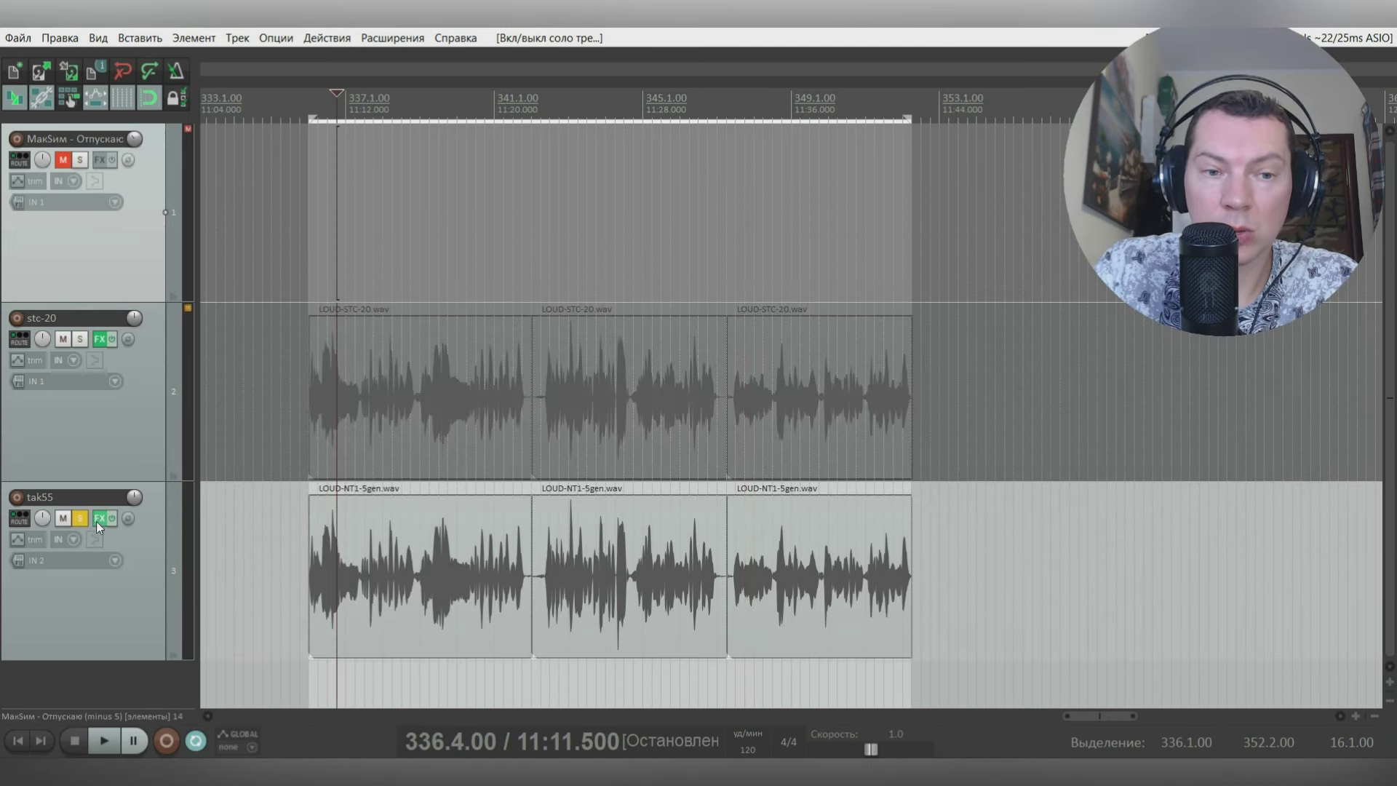
{"action": "left_click", "coordinate": [100, 518]}
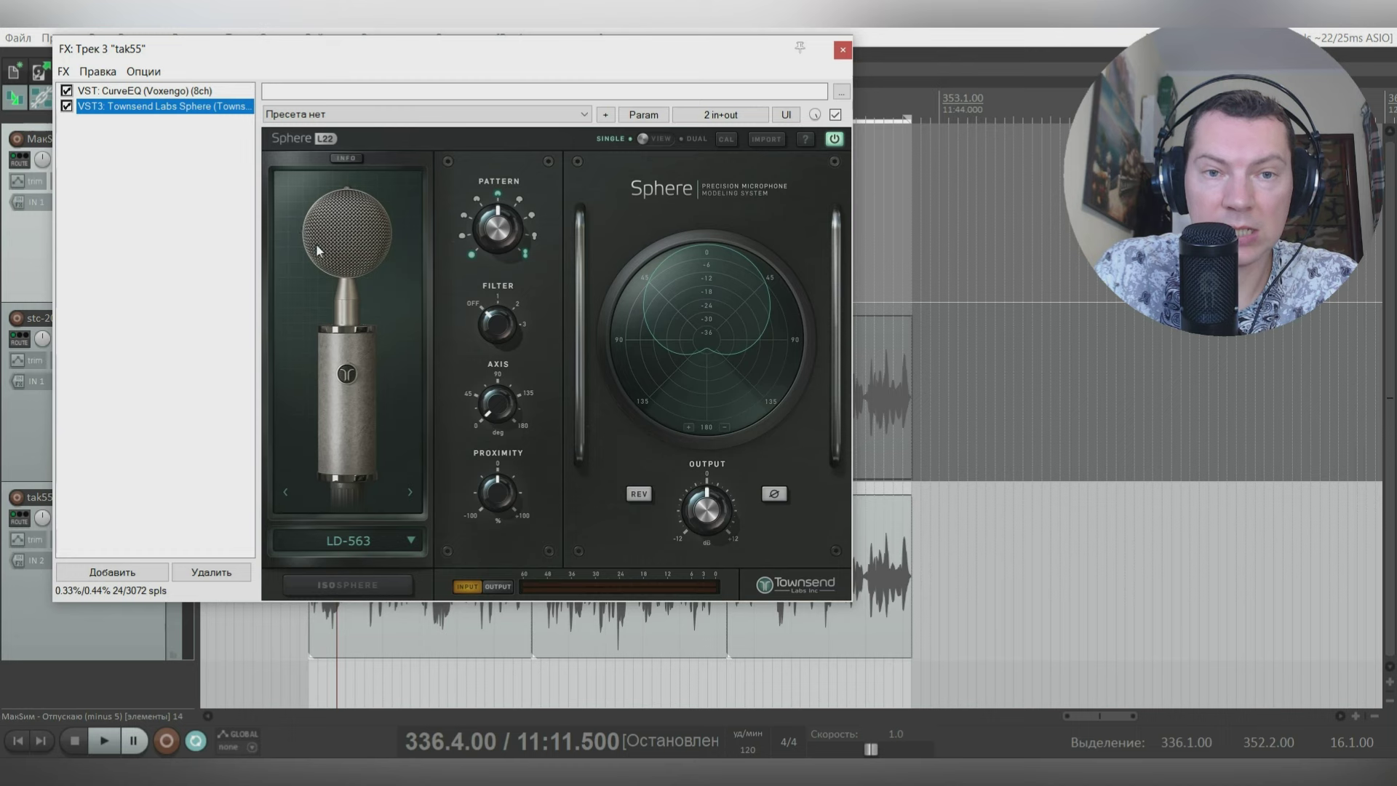
{"action": "left_click_drag", "start_coordinate": [508, 56], "coordinate": [456, 58]}
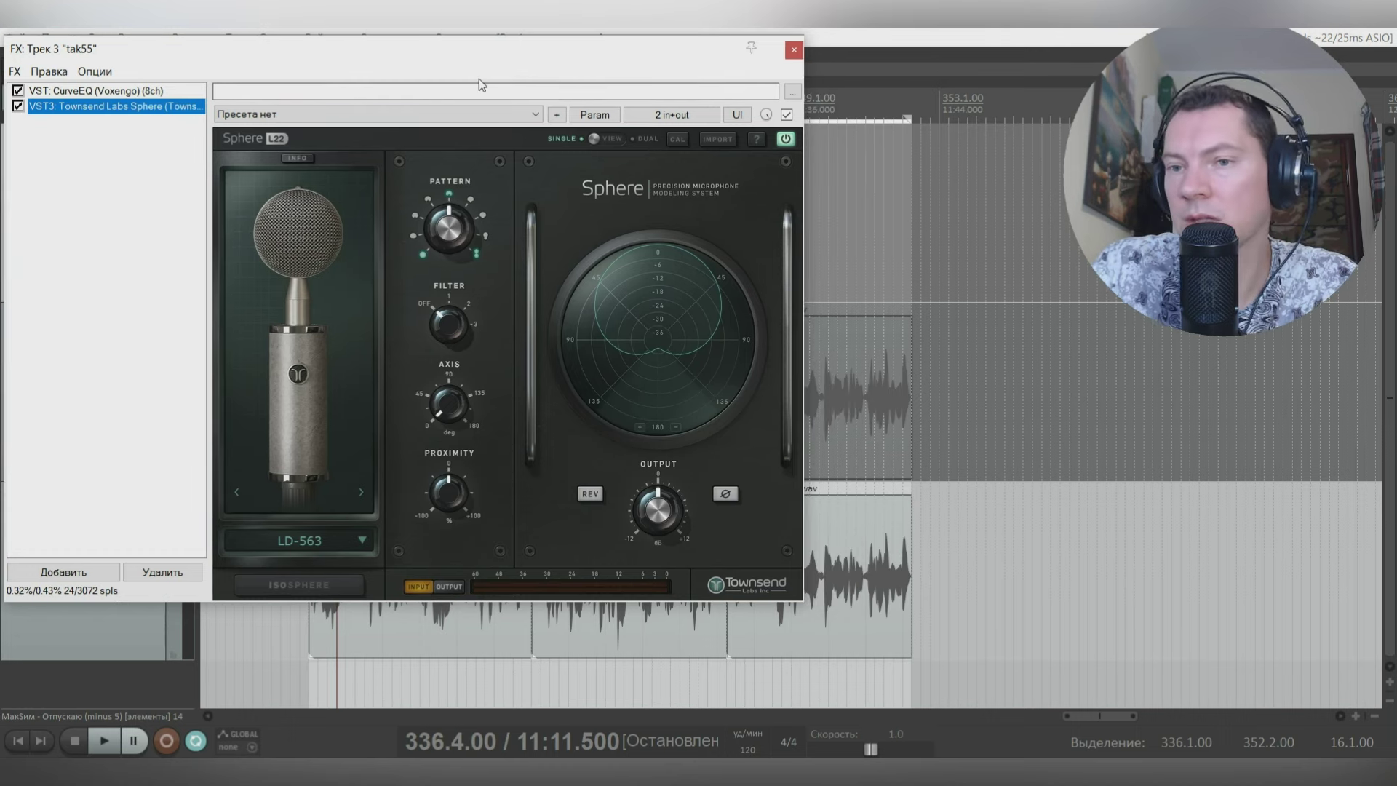
Step: Play the tak55 vocal while switching the Sphere model from LD-563 through LD-017T to SD-451
{"action": "key", "text": "space"}
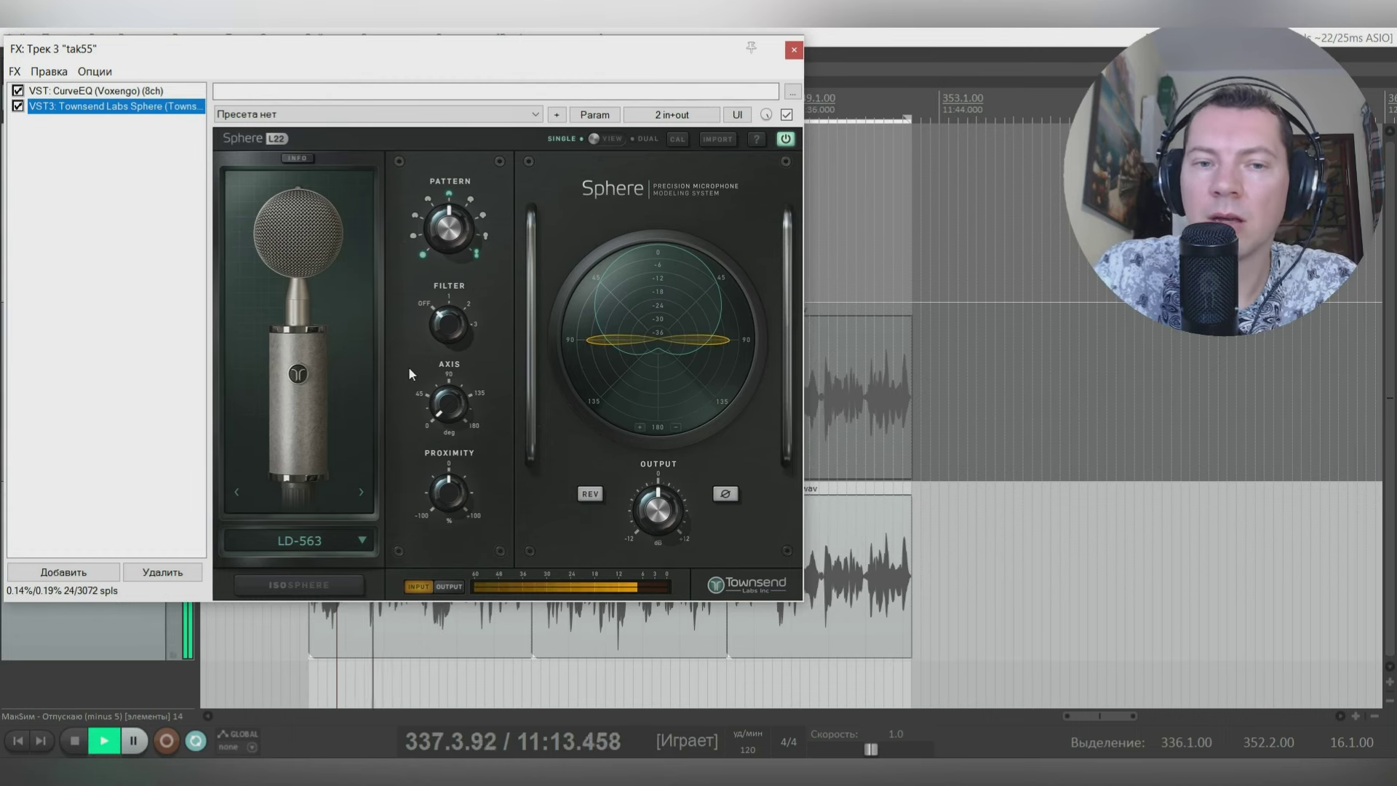
{"action": "left_click", "coordinate": [361, 492]}
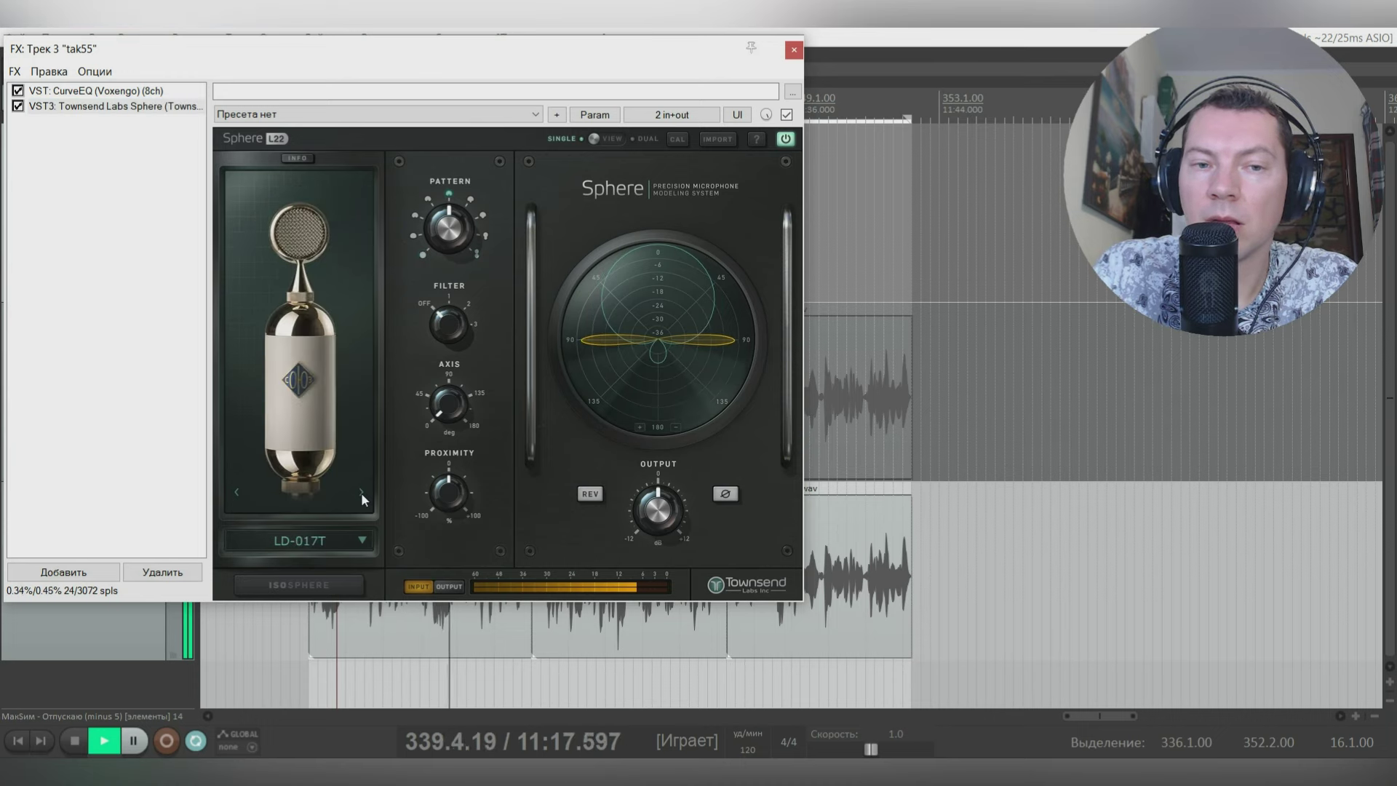
{"action": "left_click", "coordinate": [503, 453]}
{"action": "left_click", "coordinate": [361, 492]}
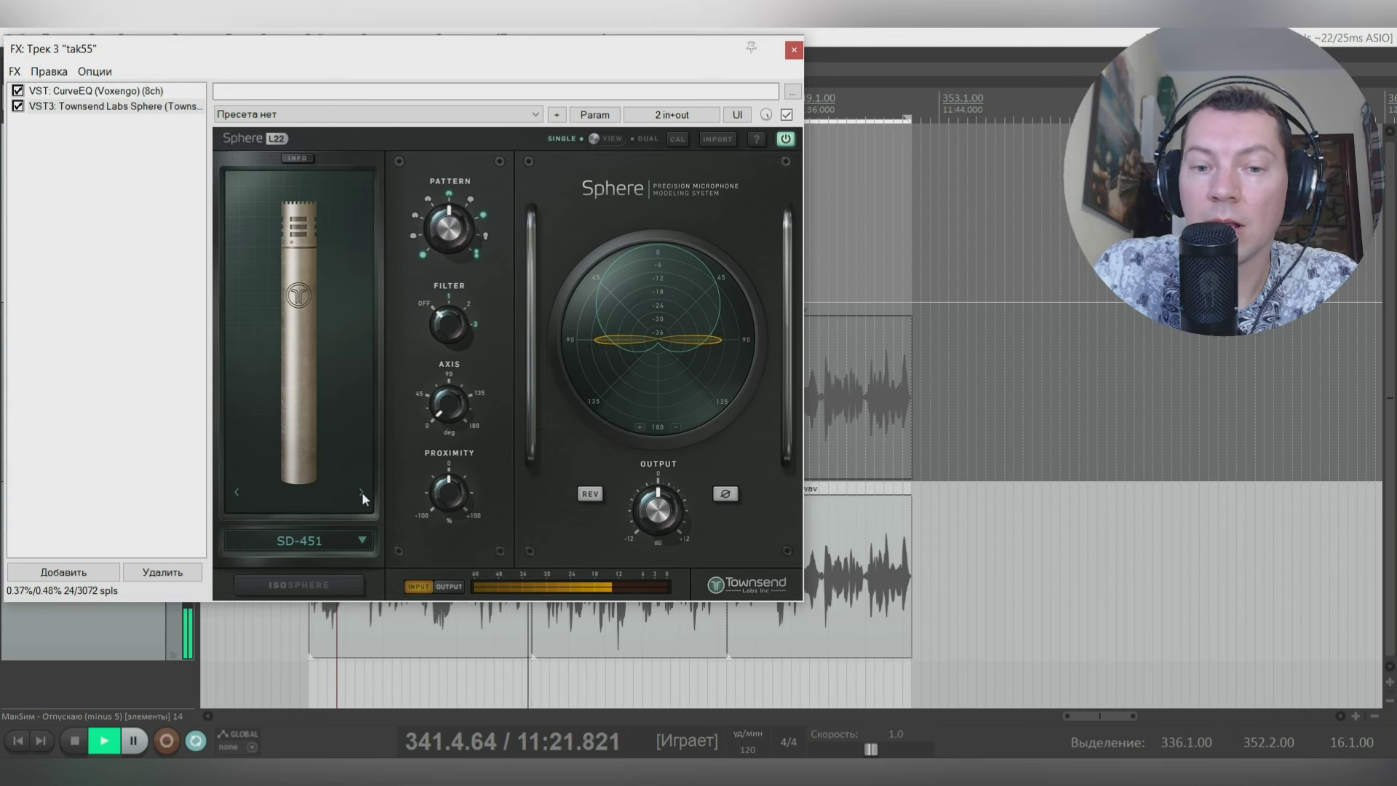
Step: Restart playback from 339.2.00 to hear the tak55 vocal through SD-451, and stop it
{"action": "key", "text": "space"}
{"action": "left_click", "coordinate": [428, 641]}
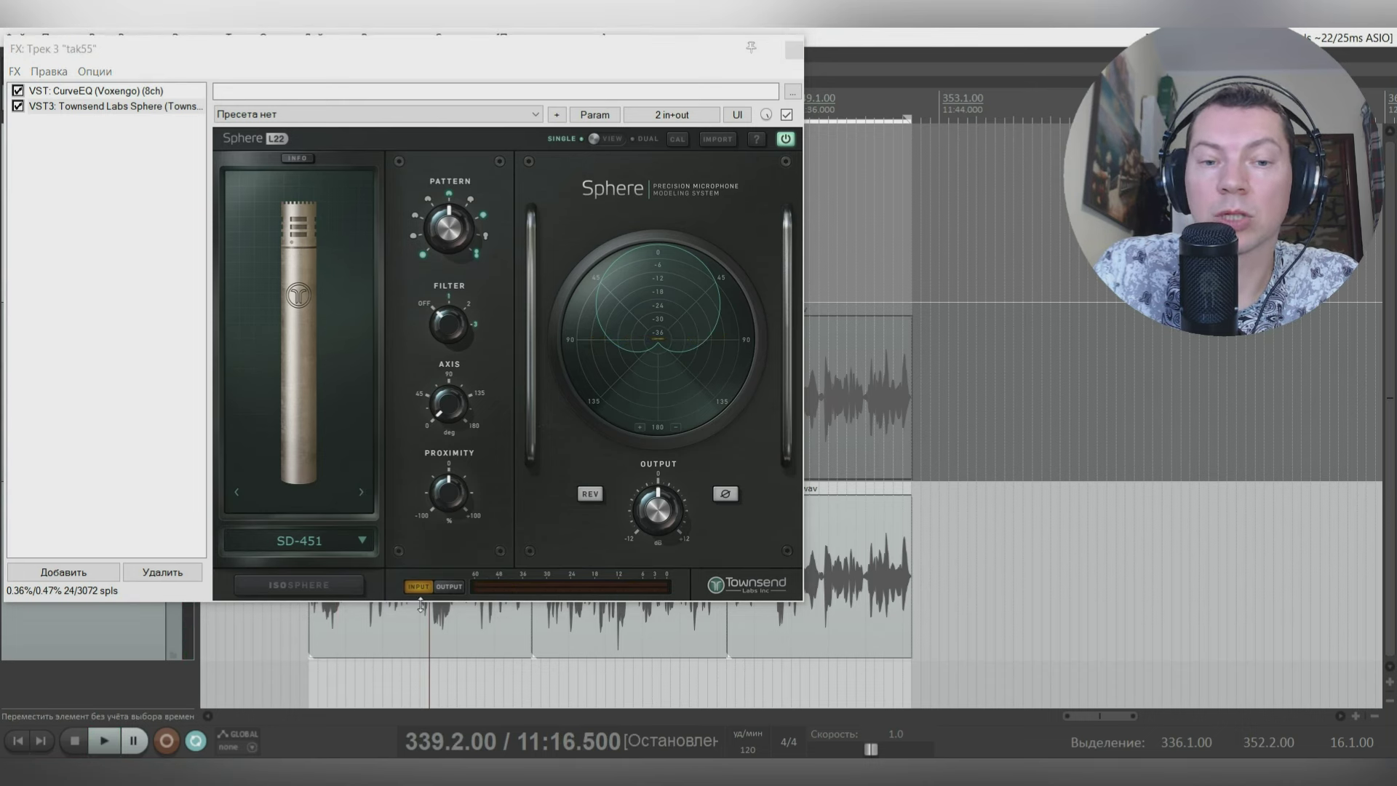
{"action": "key", "text": "space"}
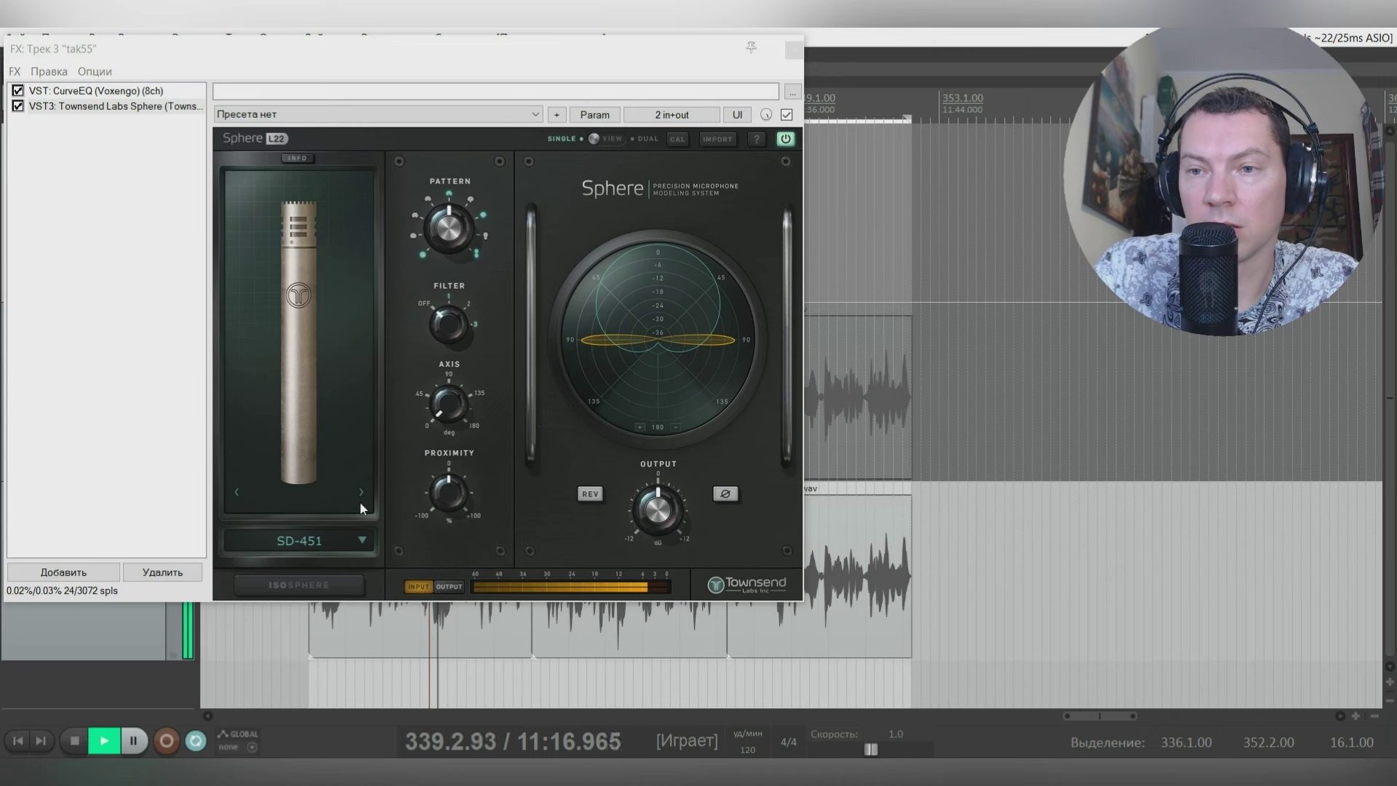
{"action": "key", "text": "space"}
Step: Audition the SD-416, RB-4038 and RB-77DX Satin models, switch to DN-7, and return the stopped playback position to 337.4.00
{"action": "left_click", "coordinate": [359, 497]}
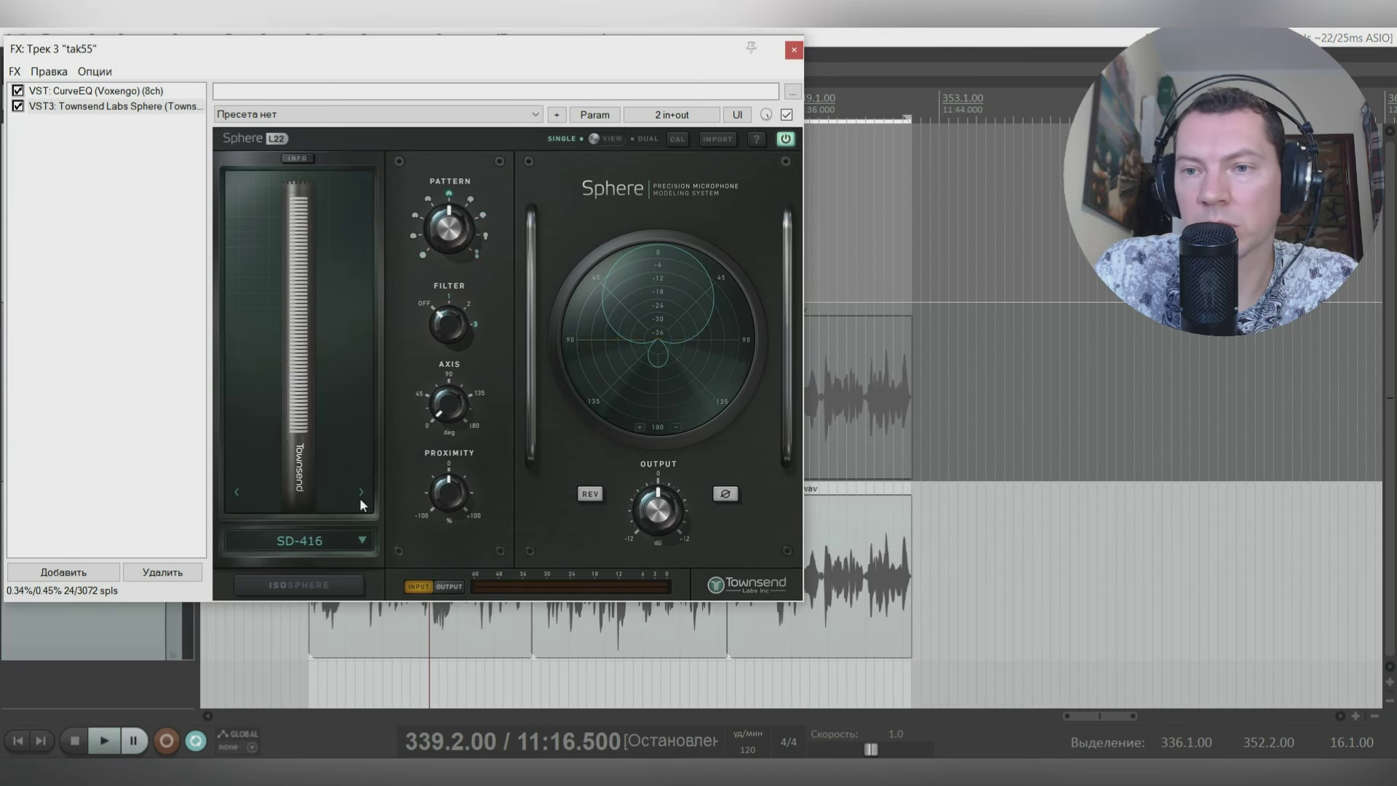
{"action": "key", "text": "space"}
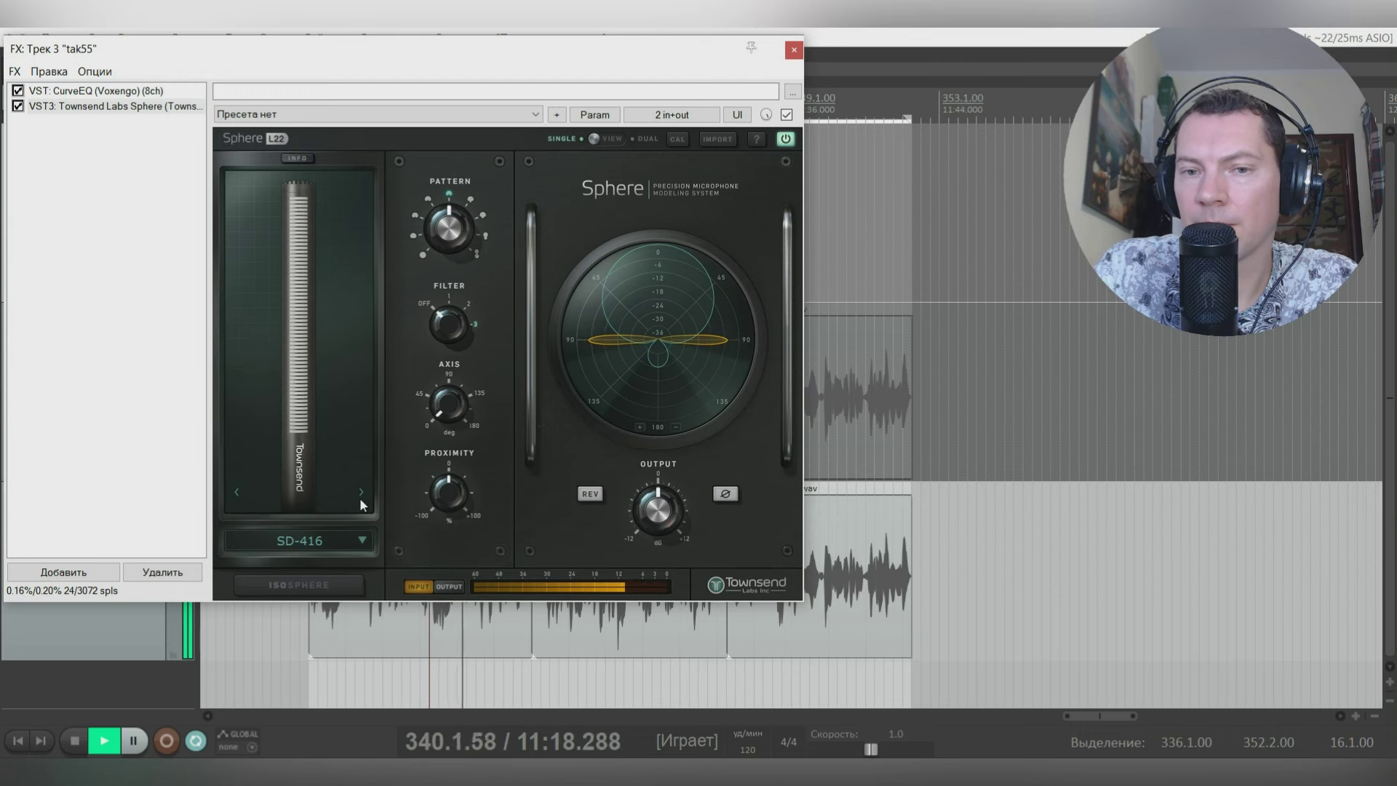
{"action": "left_click", "coordinate": [359, 497]}
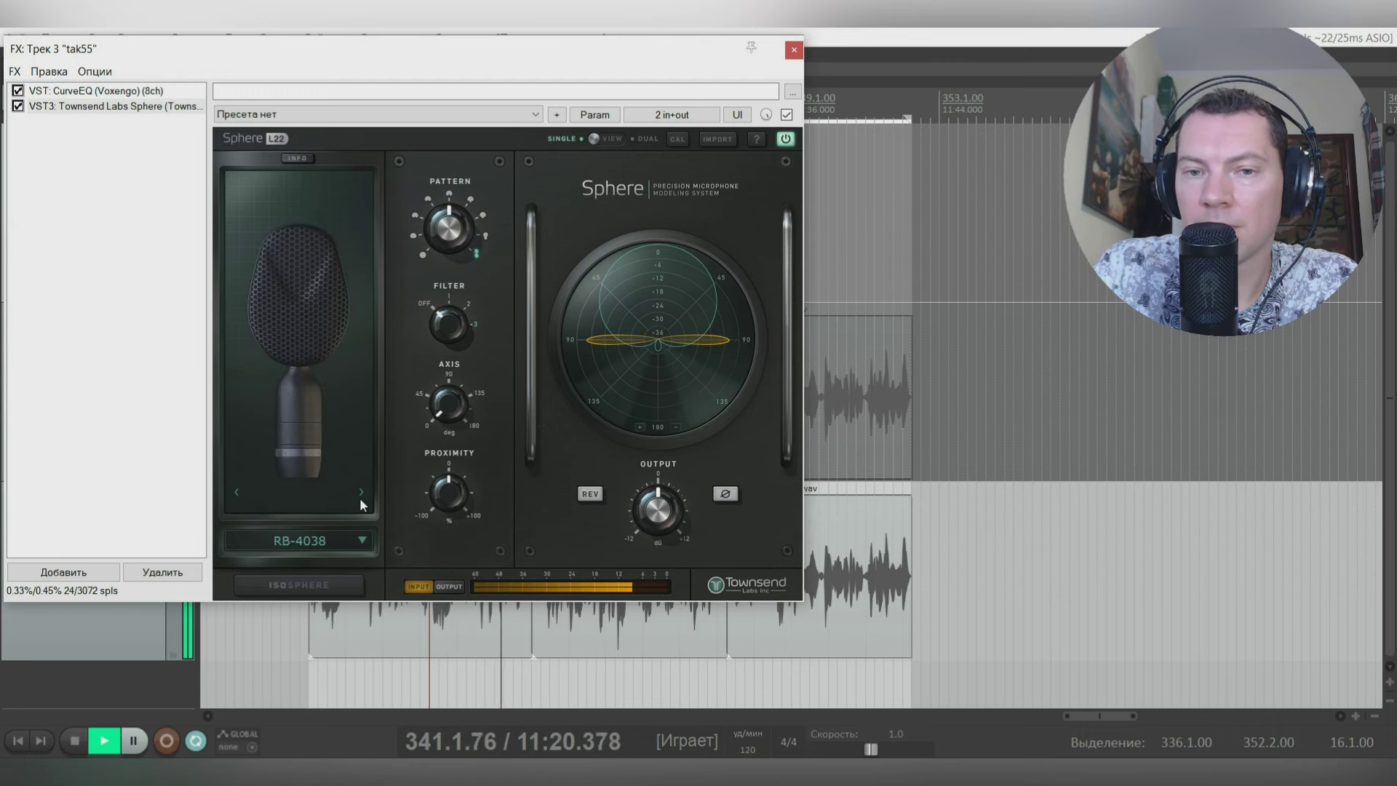
{"action": "left_click", "coordinate": [359, 497]}
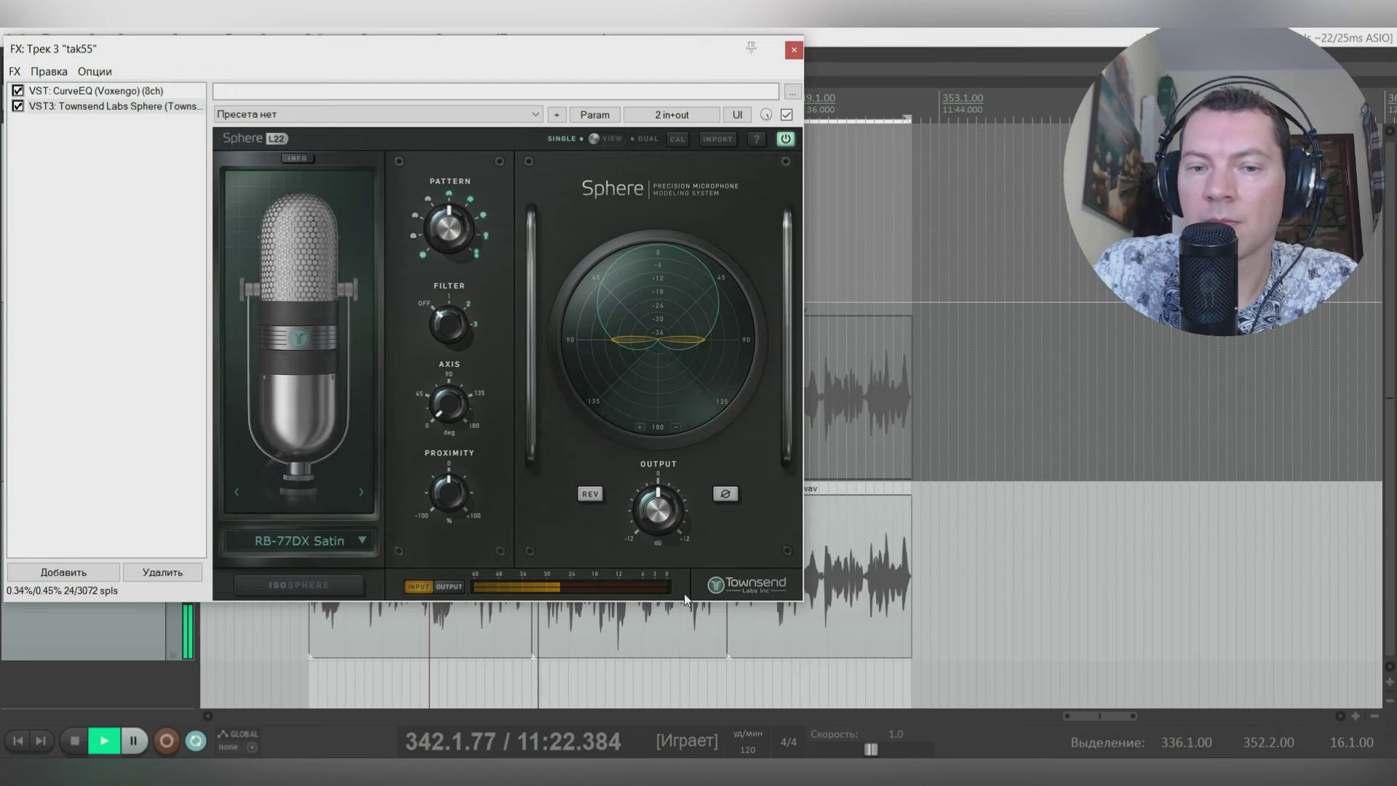
{"action": "left_click", "coordinate": [361, 489]}
{"action": "key", "text": "space"}
{"action": "left_click", "coordinate": [370, 684]}
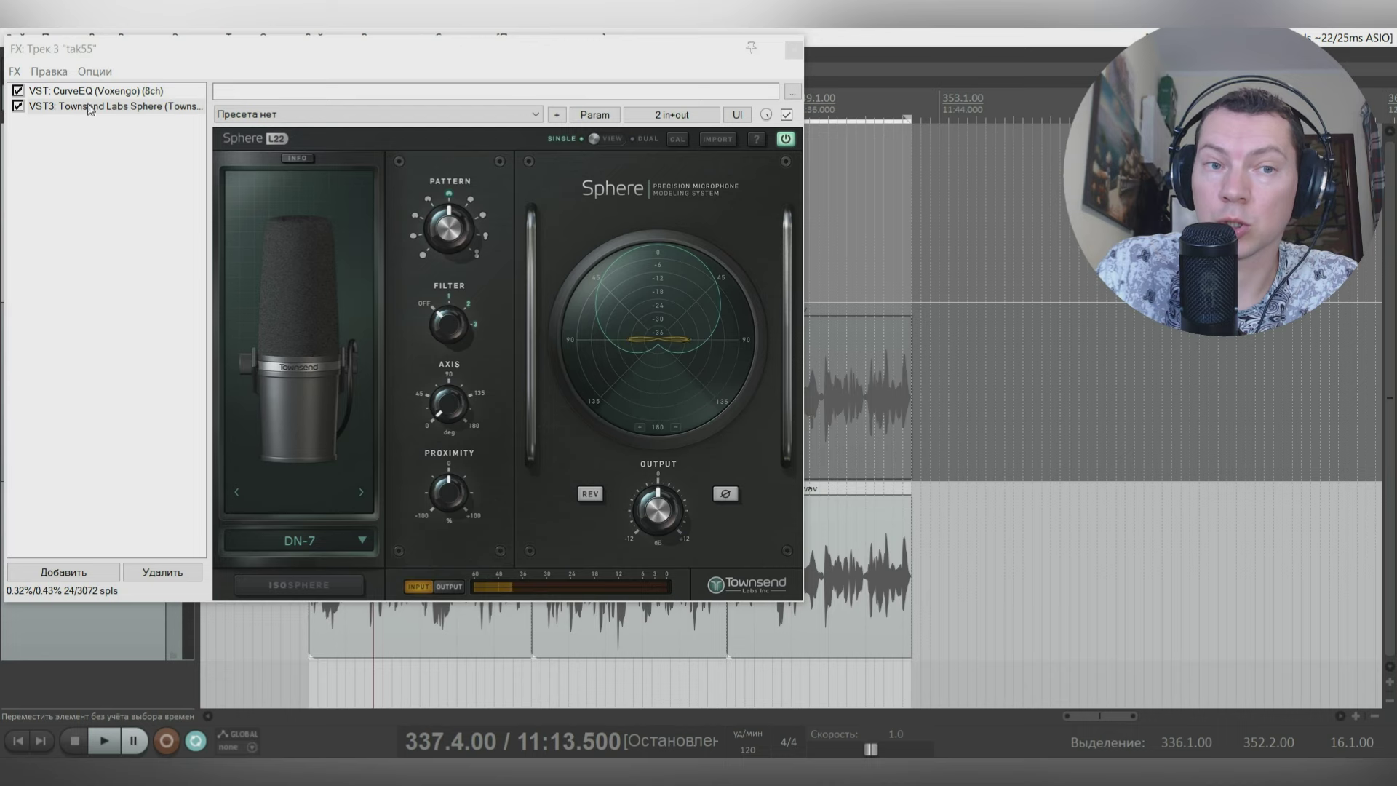
Step: Reposition the tak55 FX window, audition the DN-7 model, advance to DN-409N and stop playback
{"action": "left_click_drag", "start_coordinate": [202, 51], "coordinate": [286, 59]}
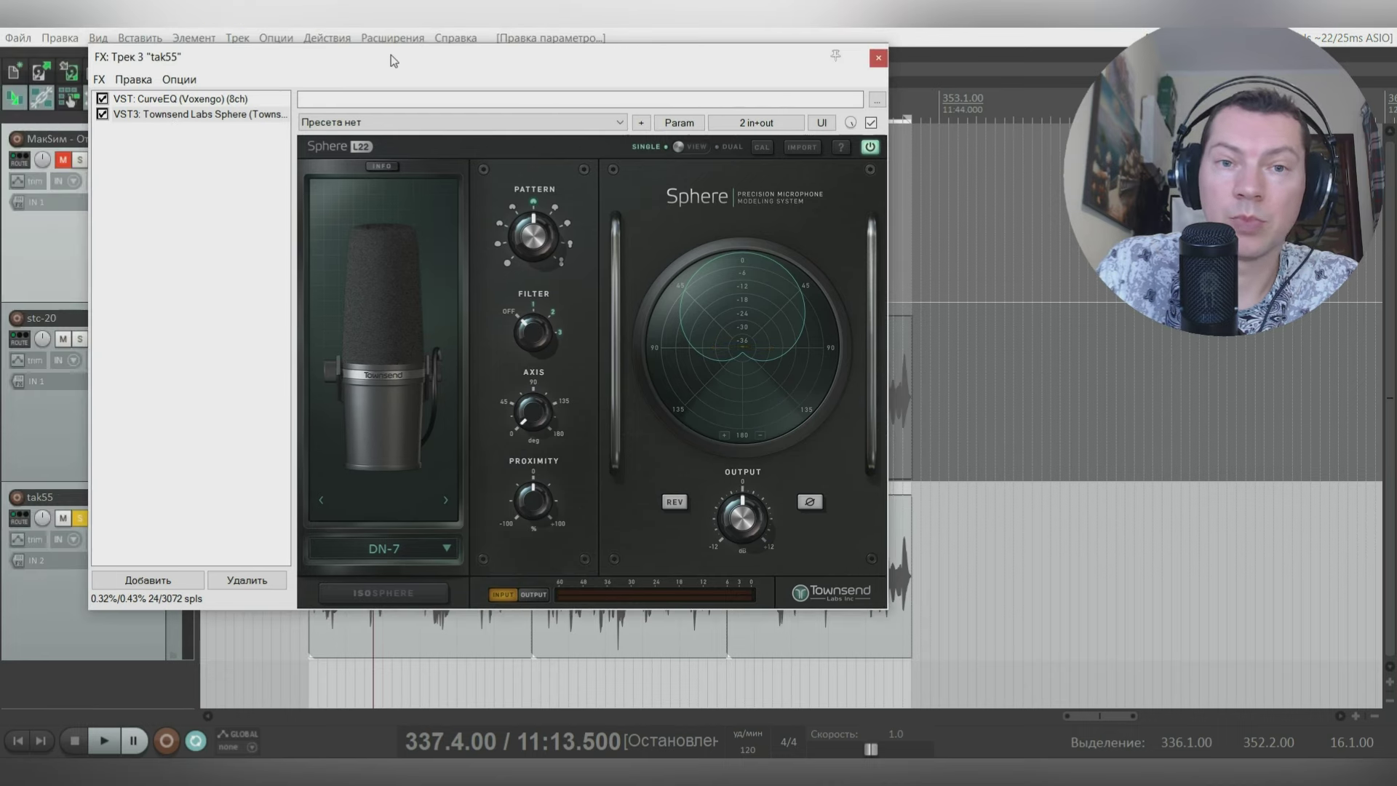
{"action": "left_click_drag", "start_coordinate": [391, 54], "coordinate": [373, 50]}
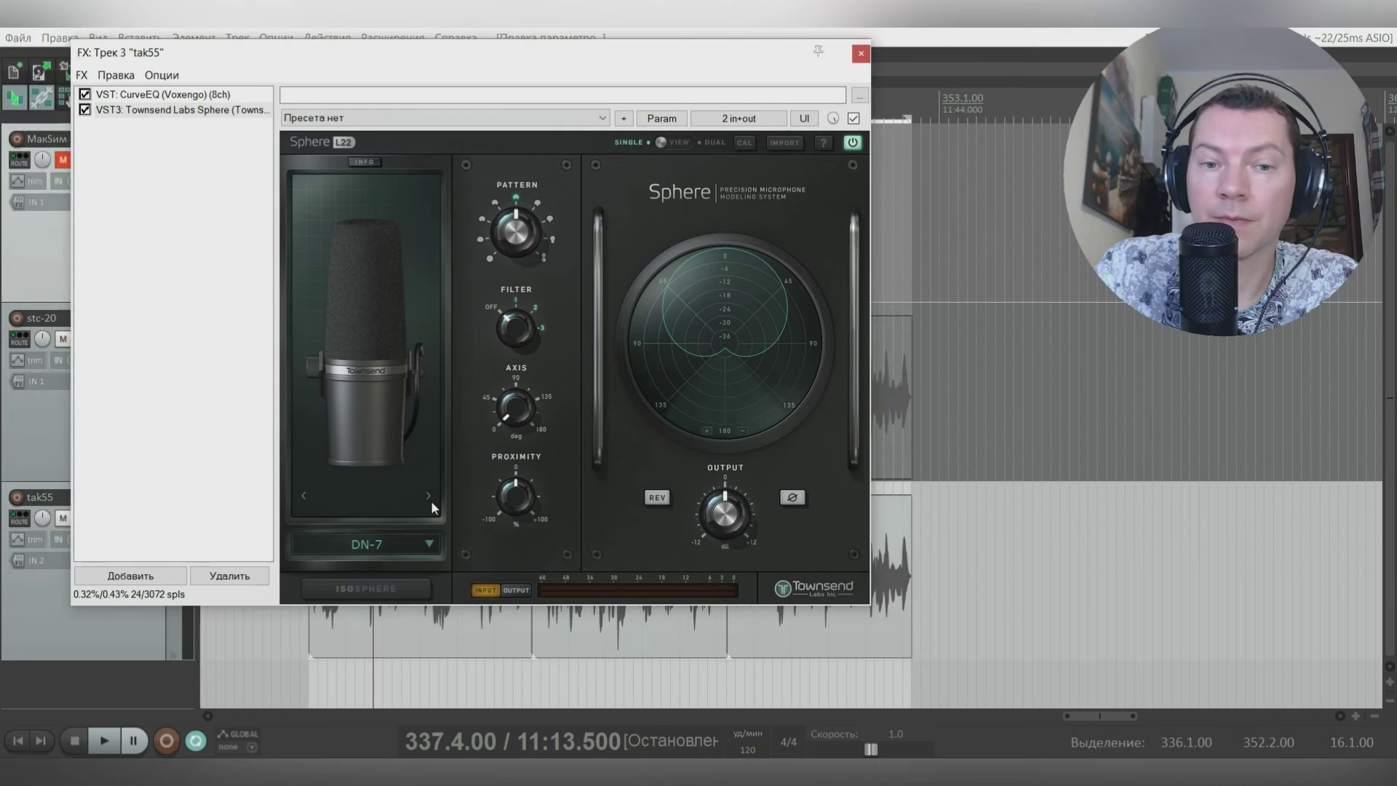
{"action": "key", "text": "space"}
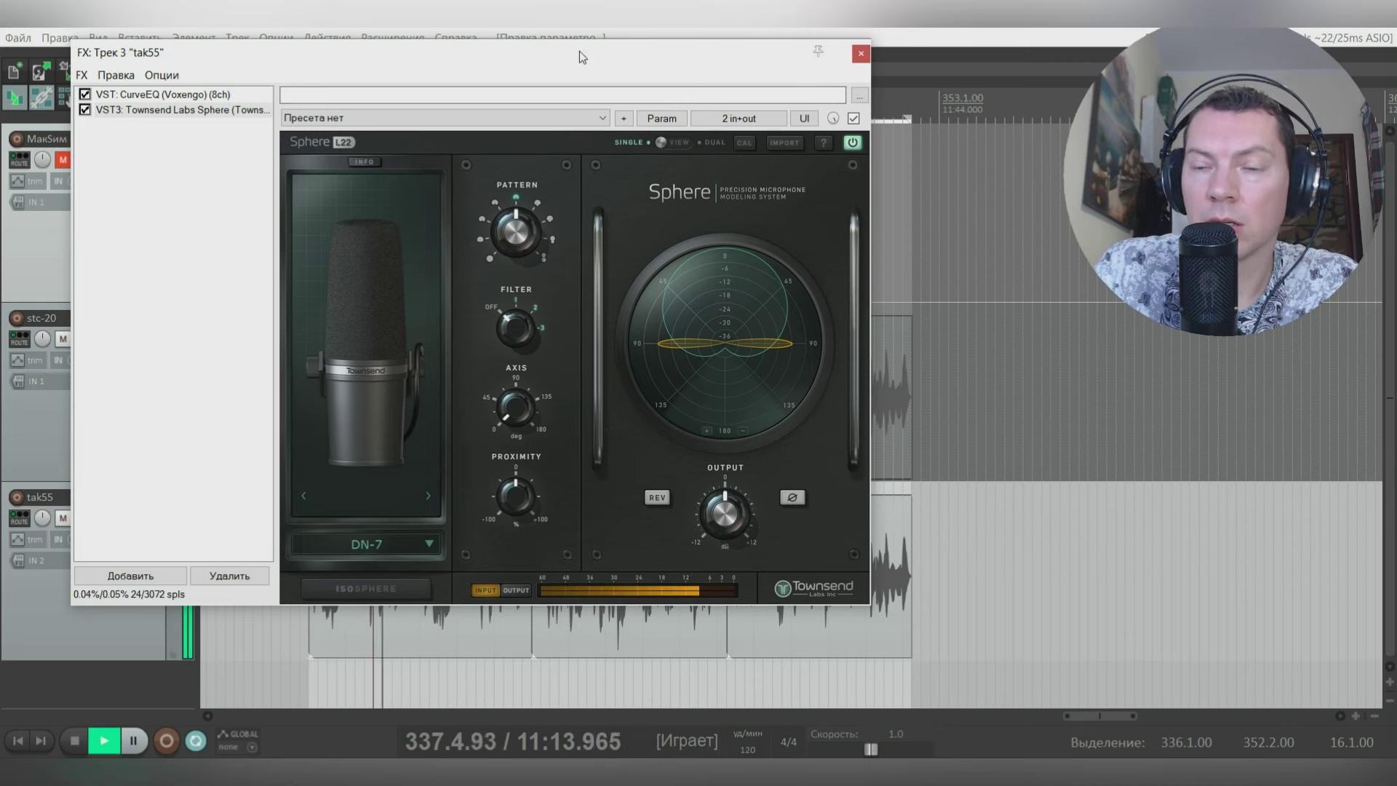
{"action": "left_click_drag", "start_coordinate": [579, 51], "coordinate": [571, 51]}
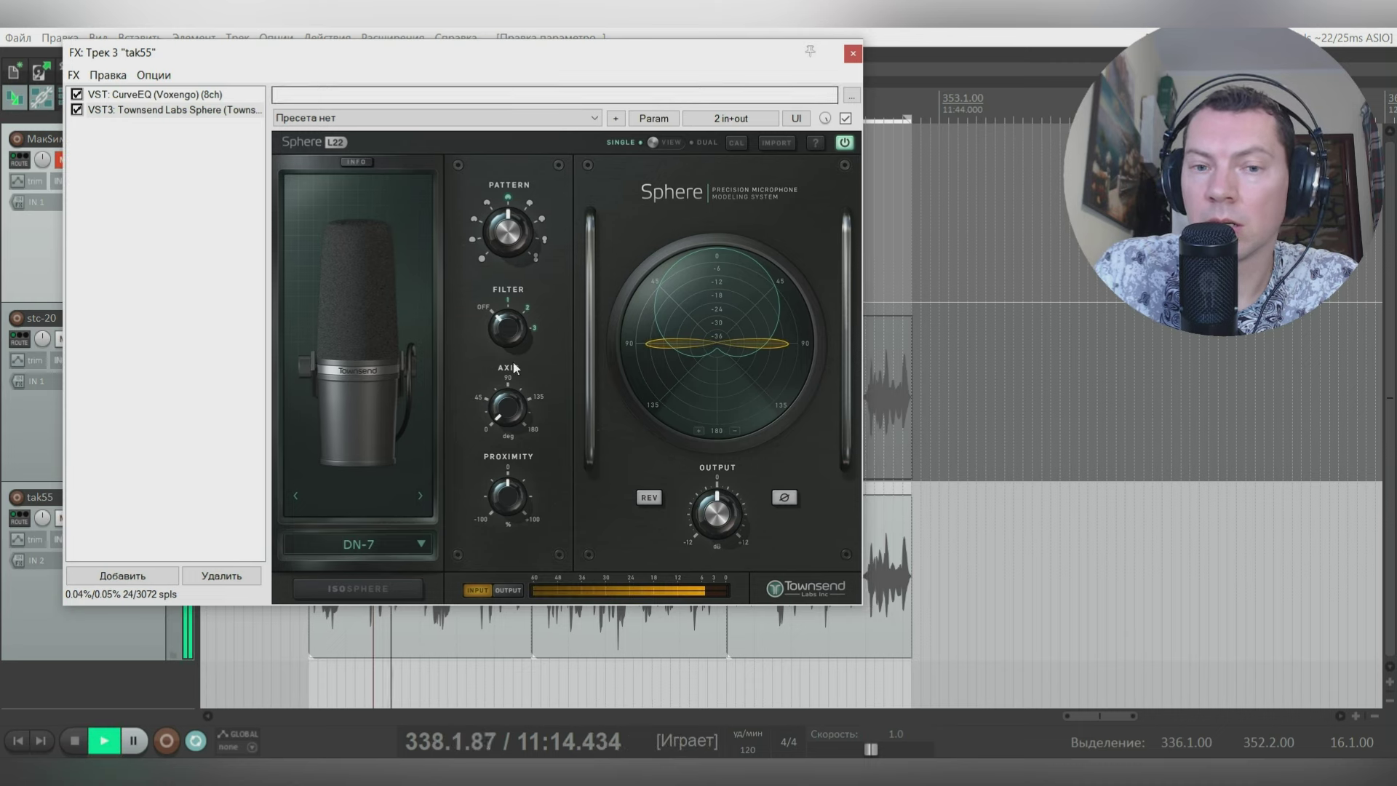
{"action": "left_click", "coordinate": [422, 497]}
{"action": "left_click", "coordinate": [422, 497]}
{"action": "key", "text": "space"}
Step: Close the tak55 FX window and play the soloed track from 340.3.00 in the first LOUD-NT1-5gen take
{"action": "left_click", "coordinate": [852, 54]}
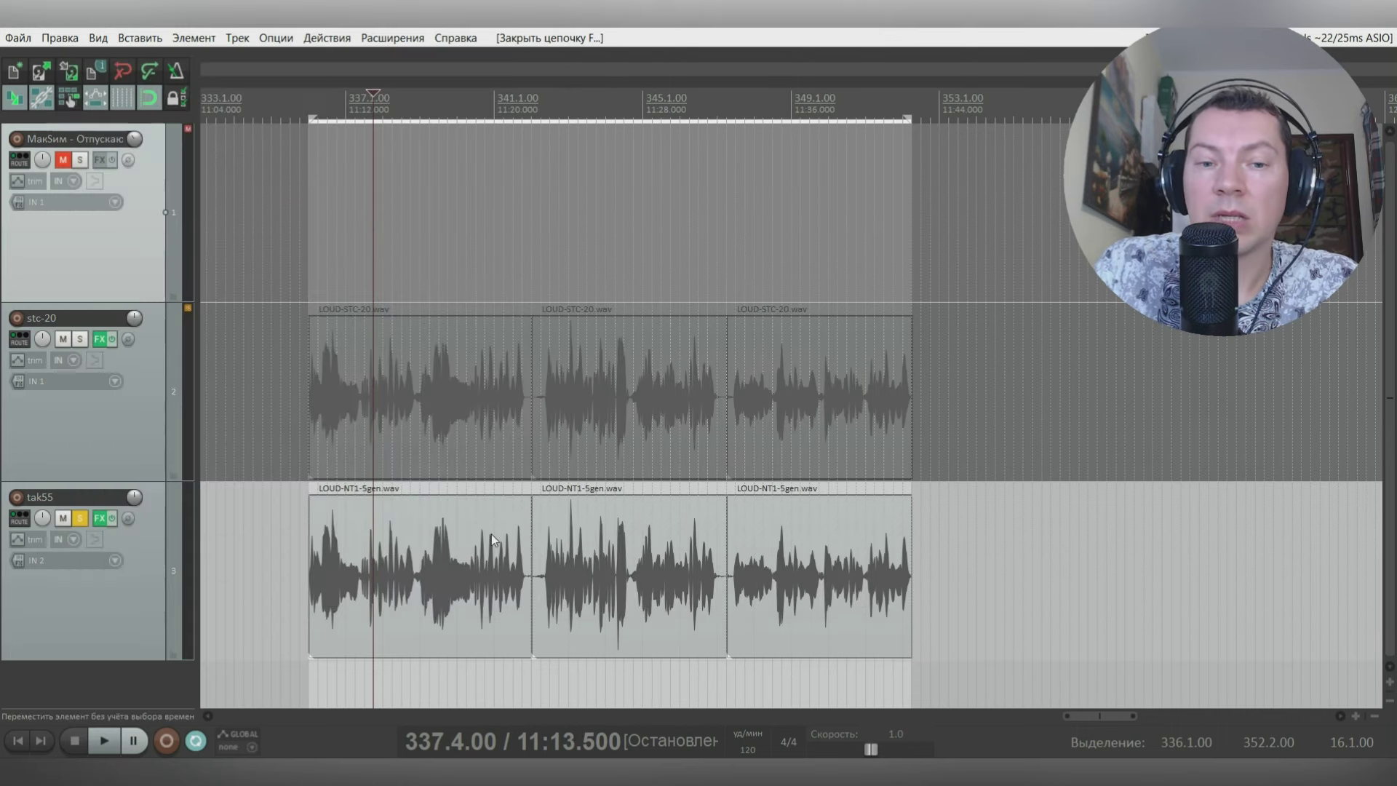
{"action": "left_click", "coordinate": [477, 553]}
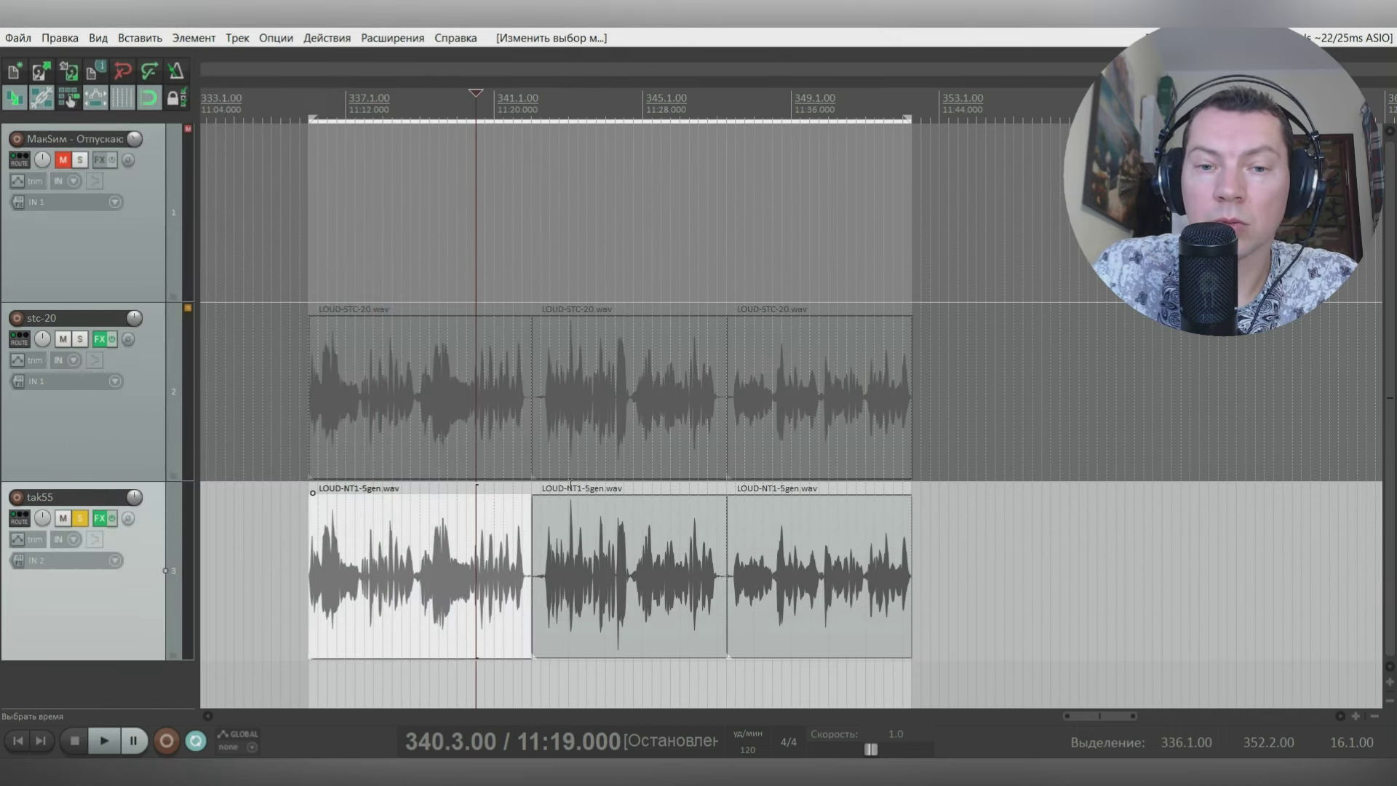
{"action": "left_click", "coordinate": [80, 518]}
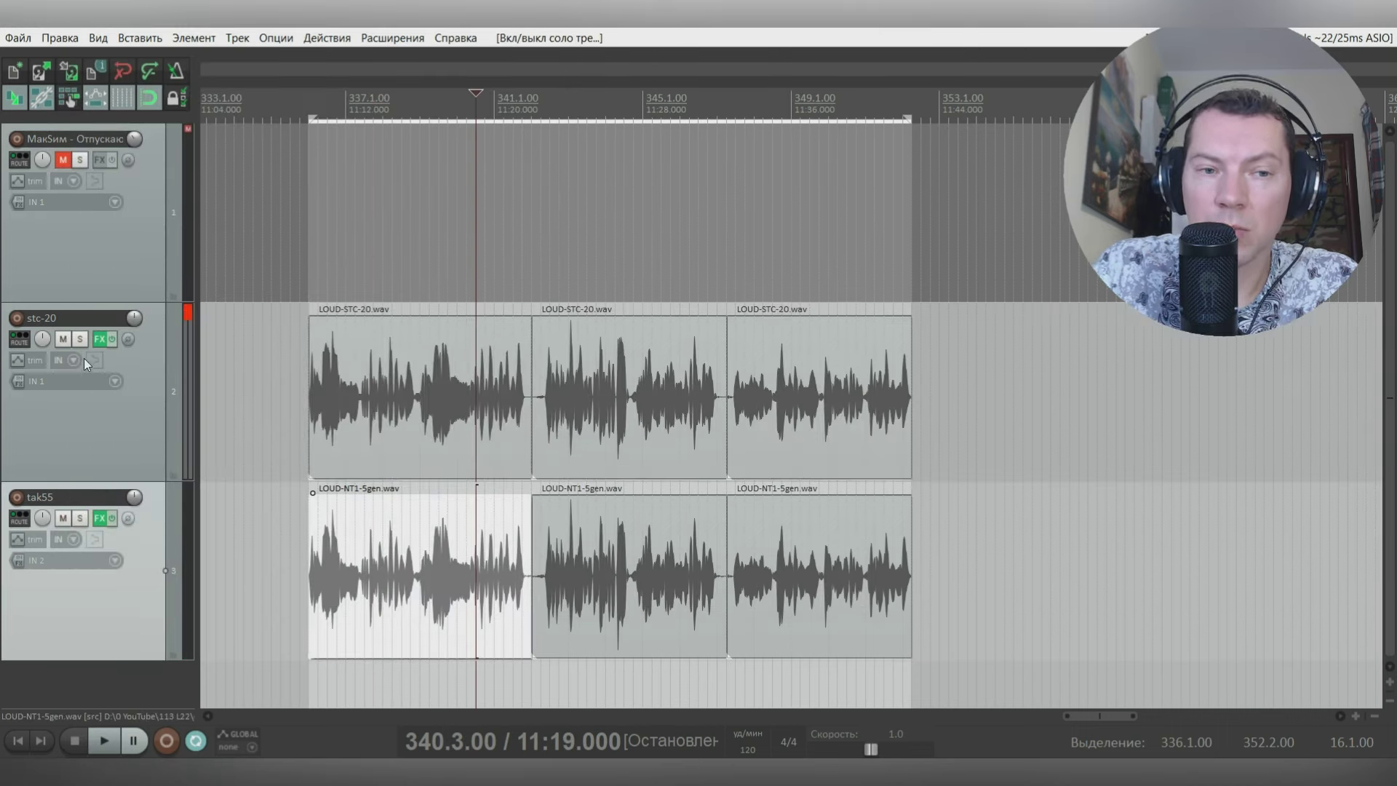
{"action": "left_click", "coordinate": [80, 519]}
{"action": "key", "text": "space"}
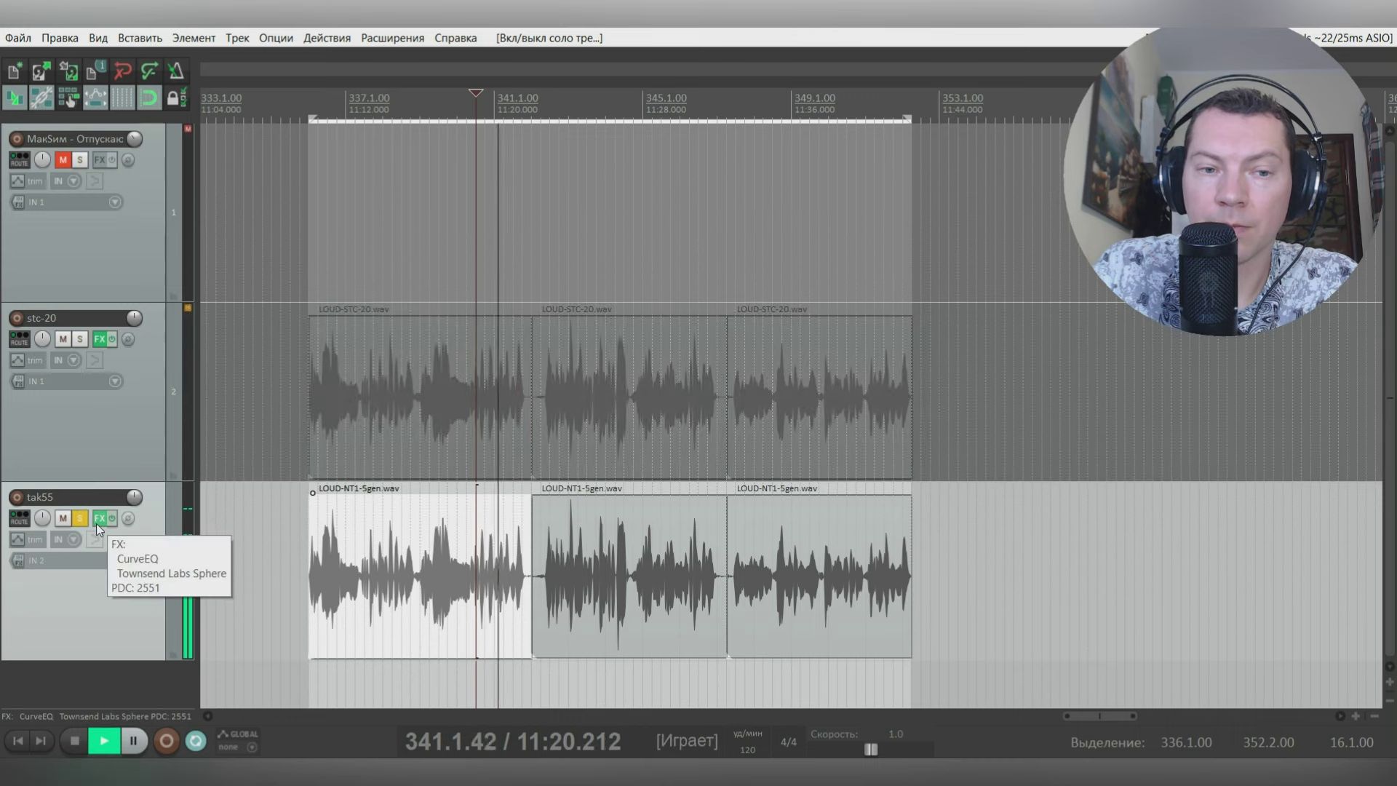
Step: Reopen the tak55 FX chain during playback and audition the DN-409N, DN-421S and DN-421B models
{"action": "left_click", "coordinate": [97, 521]}
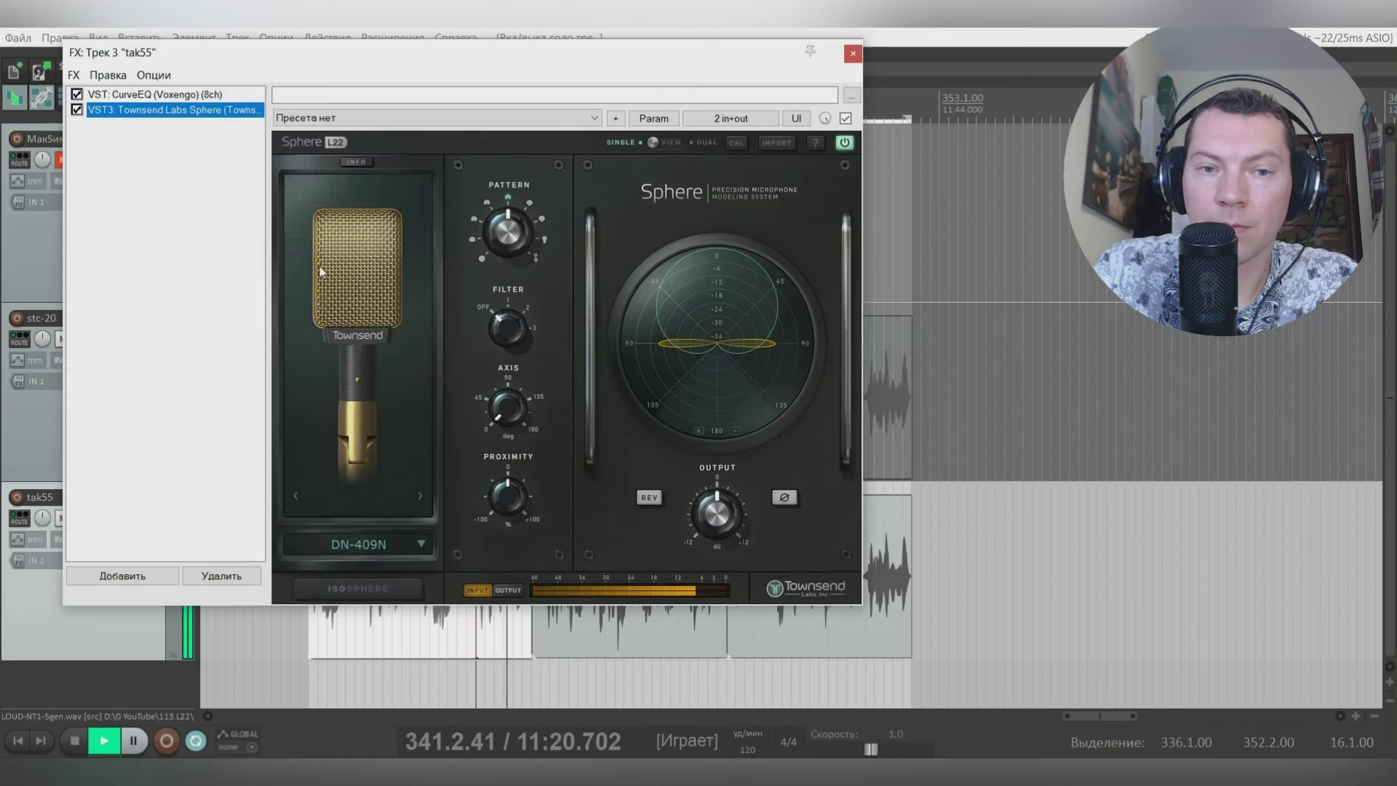
{"action": "left_click", "coordinate": [421, 495]}
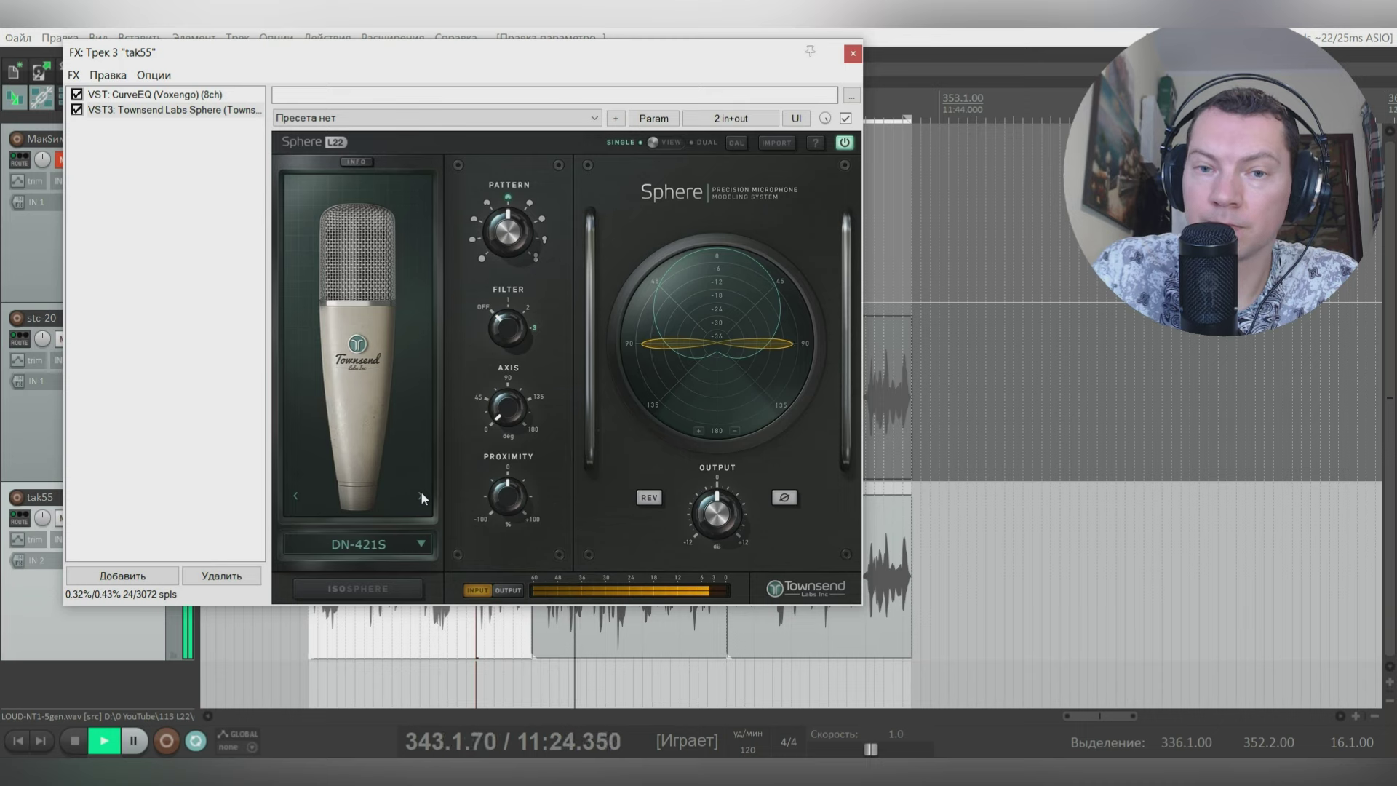
{"action": "left_click", "coordinate": [421, 495]}
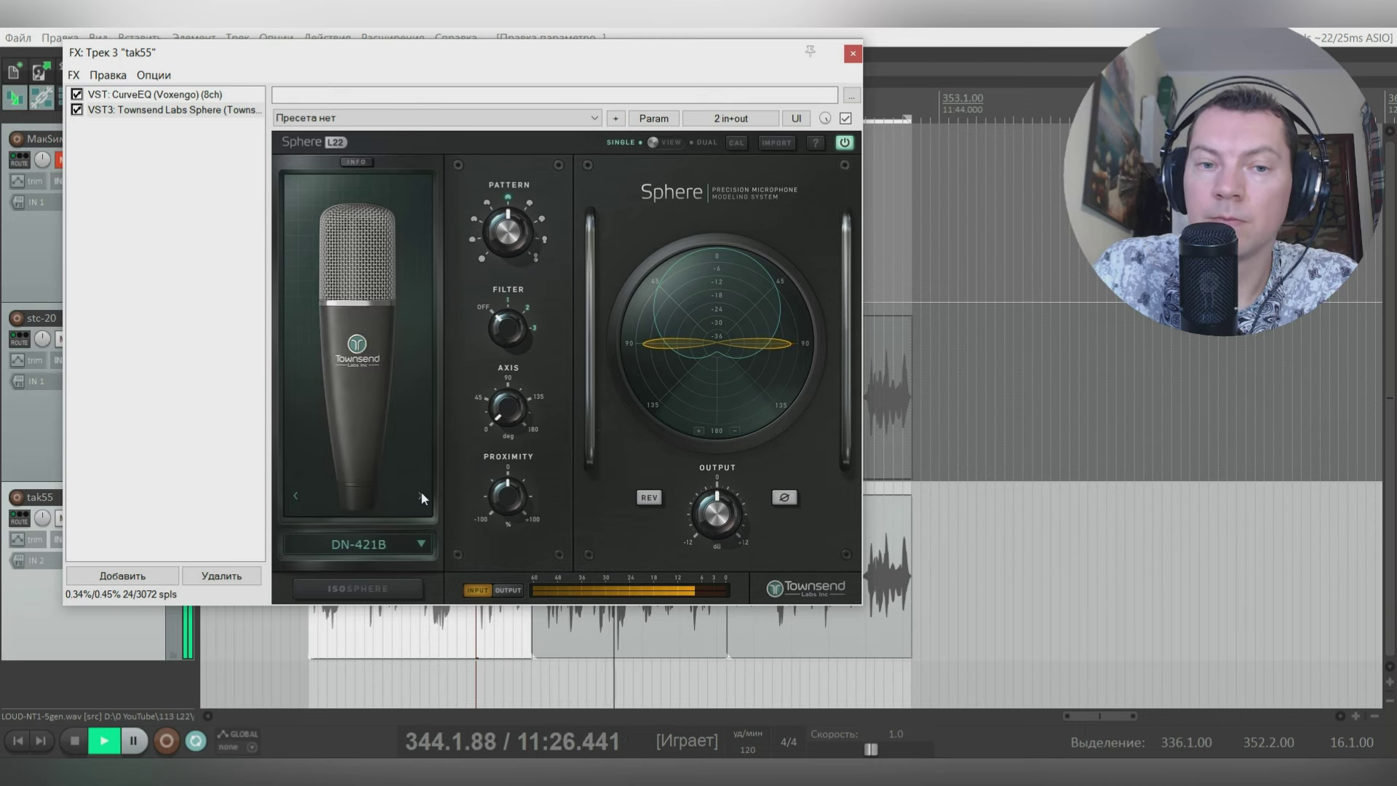
Step: Dismiss the level calibration view and audition the Sphere Linear and Sphere Direct models on tak55
{"action": "left_click", "coordinate": [569, 457]}
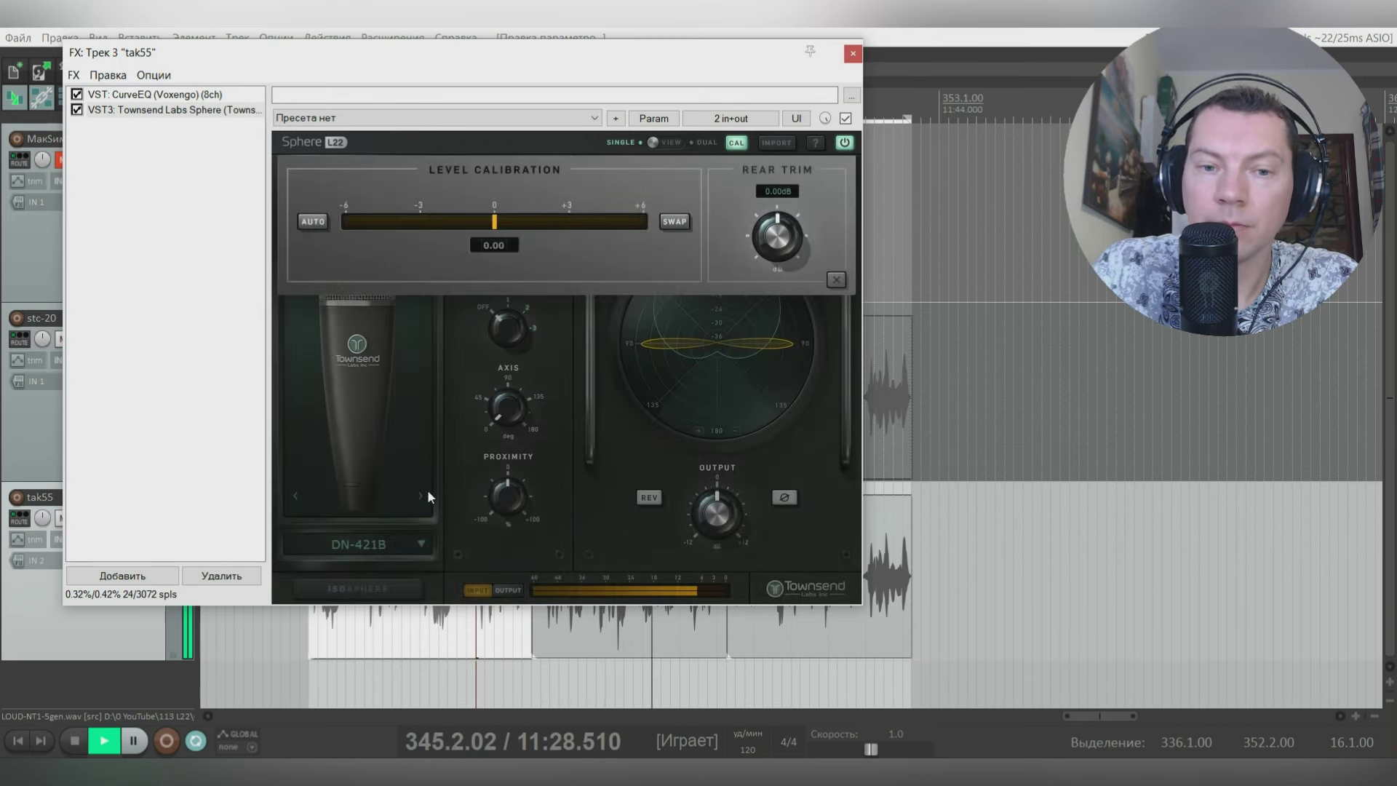
{"action": "left_click", "coordinate": [422, 495]}
{"action": "left_click", "coordinate": [422, 495]}
{"action": "left_click", "coordinate": [422, 495]}
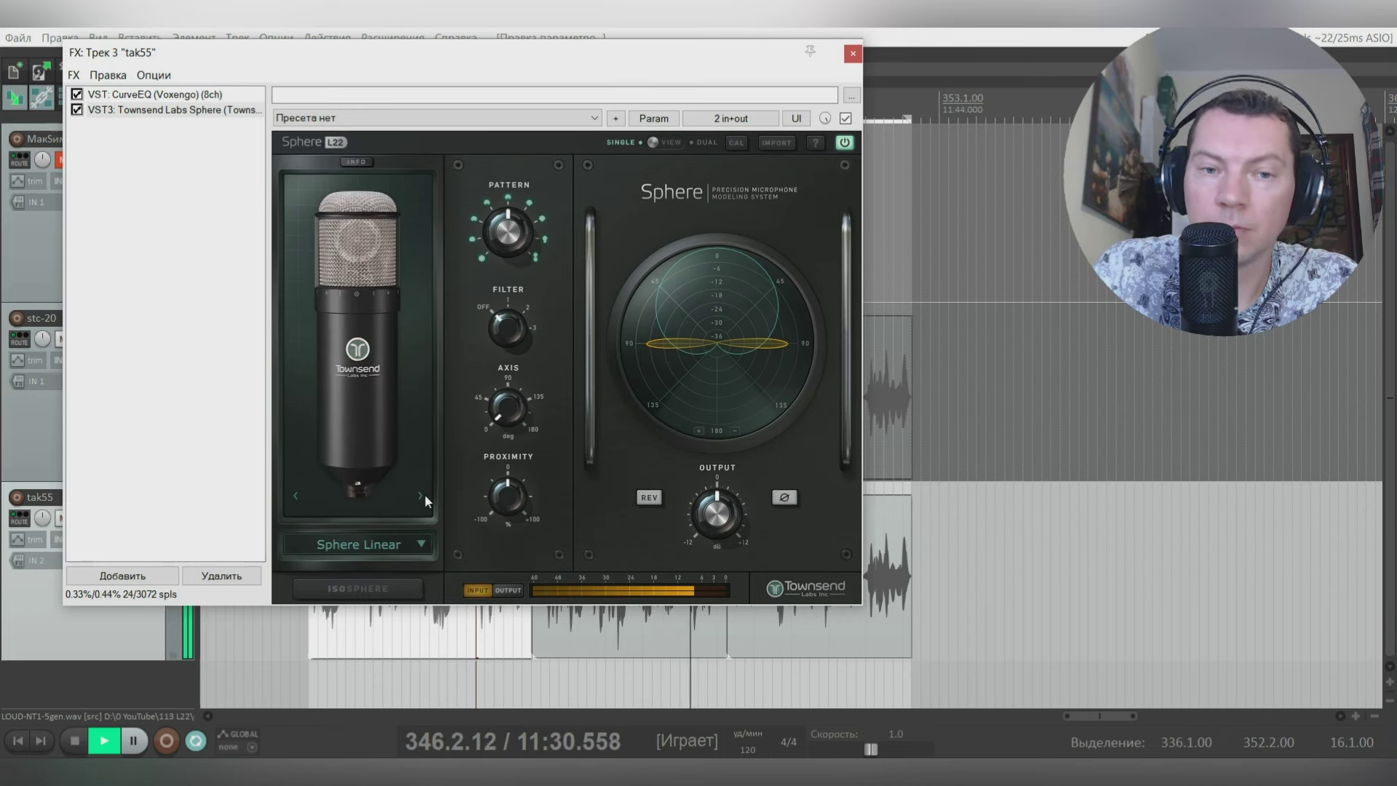
{"action": "left_click", "coordinate": [423, 495]}
{"action": "left_click", "coordinate": [423, 495]}
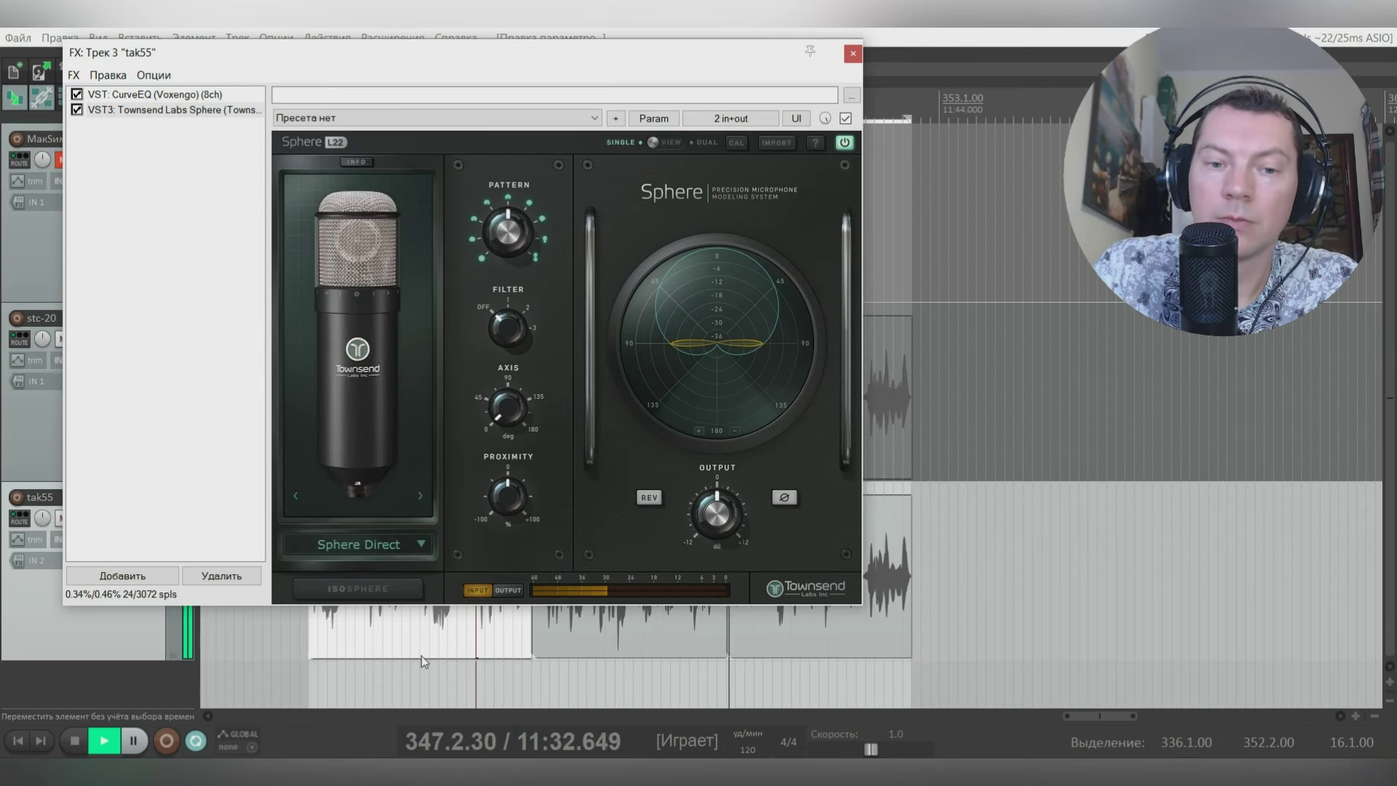
Step: Restart playback from within the first LOUD-NT1-5gen take and advance the Sphere model to LD-49K
{"action": "left_click", "coordinate": [421, 656]}
{"action": "left_click", "coordinate": [419, 497]}
{"action": "left_click", "coordinate": [419, 497]}
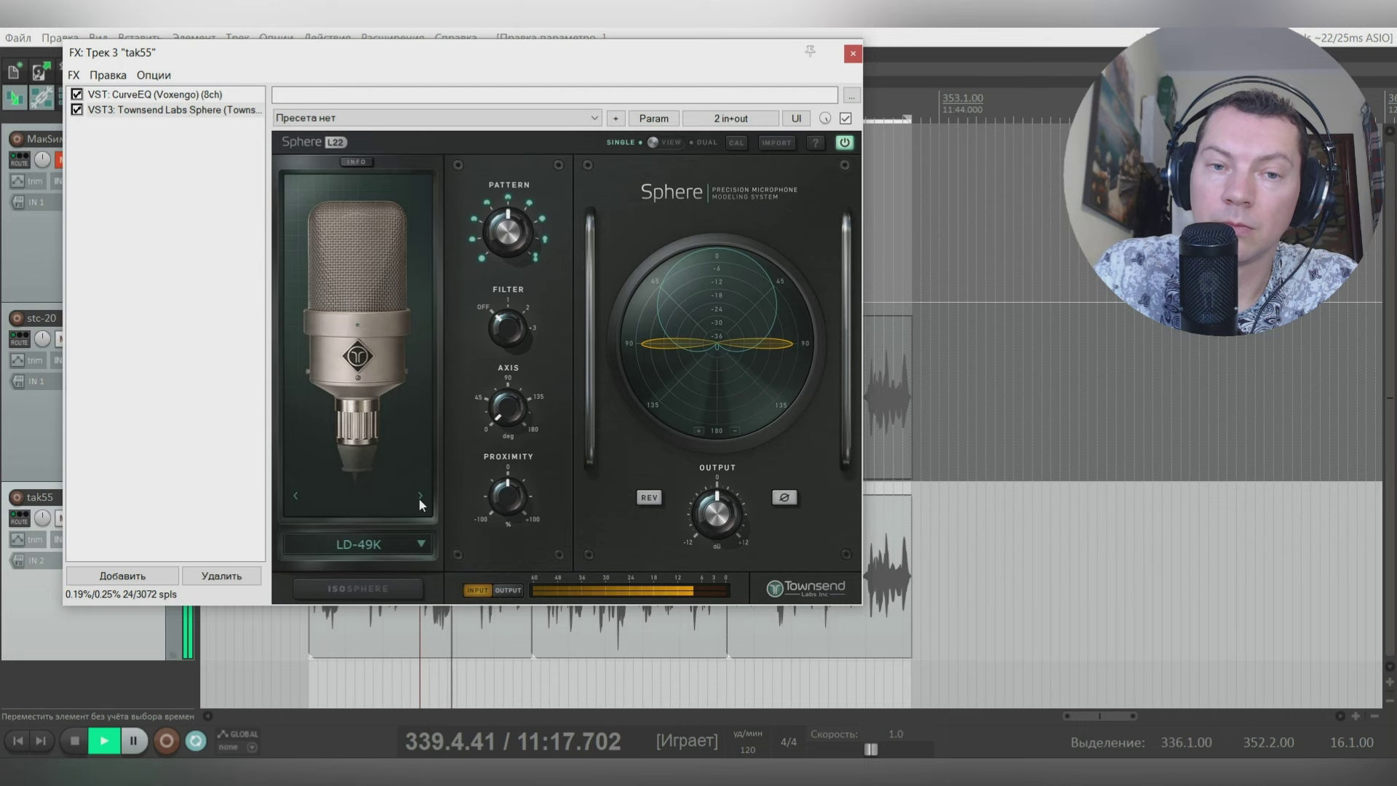
Step: Close the tak55 FX window, stop playback and turn off the track's solo
{"action": "left_click", "coordinate": [561, 455]}
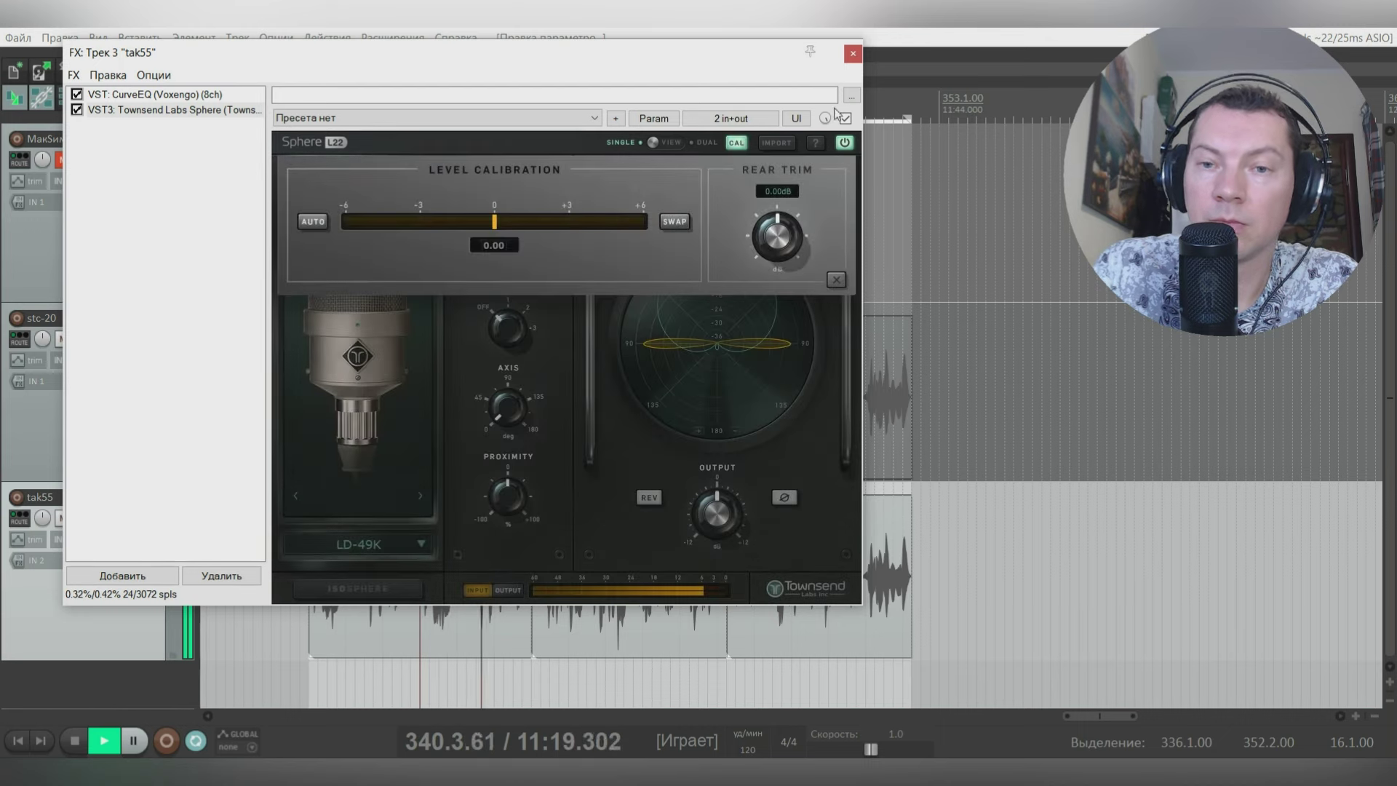
{"action": "left_click", "coordinate": [851, 56]}
{"action": "key", "text": "space"}
{"action": "left_click", "coordinate": [451, 474]}
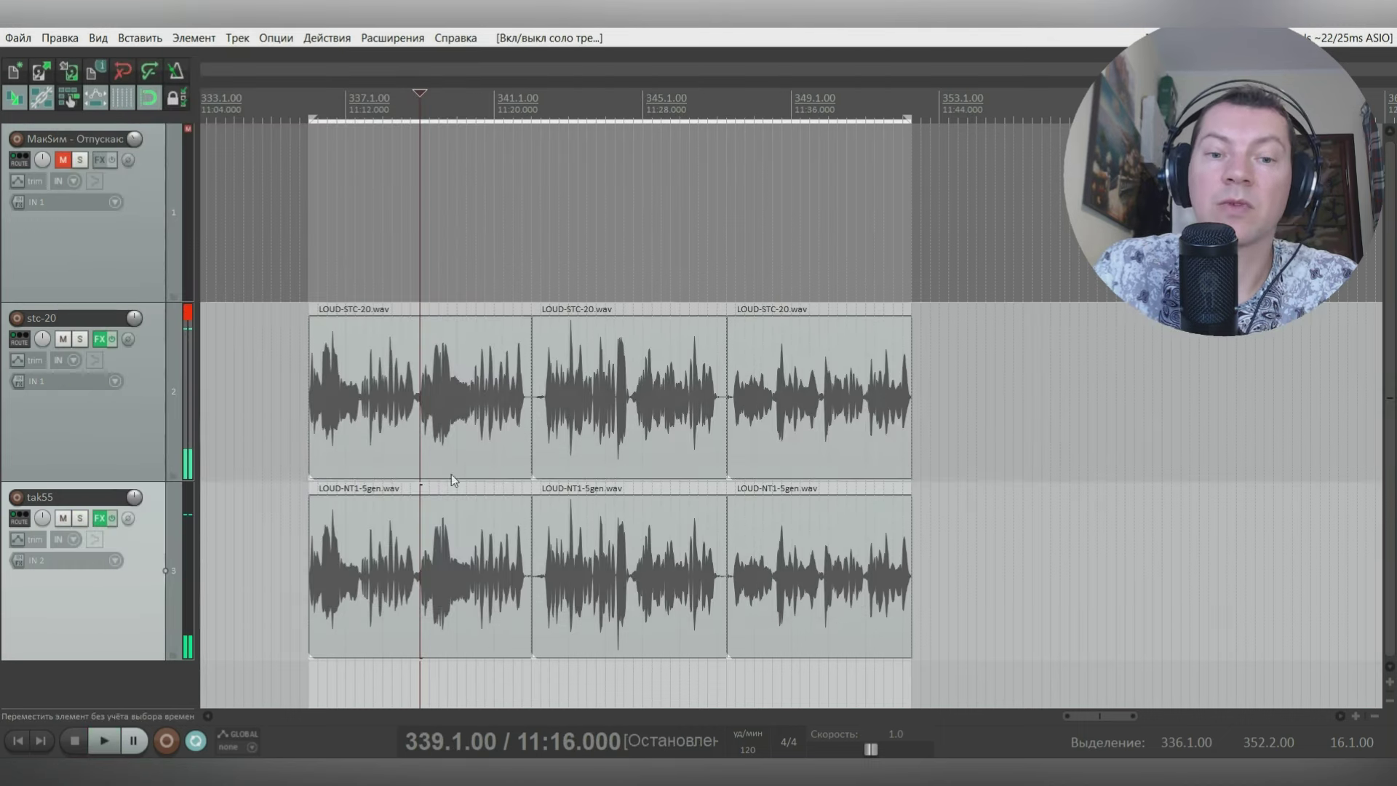
{"action": "scroll", "coordinate": [474, 367], "scroll_direction": "down", "scroll_amount": 2}
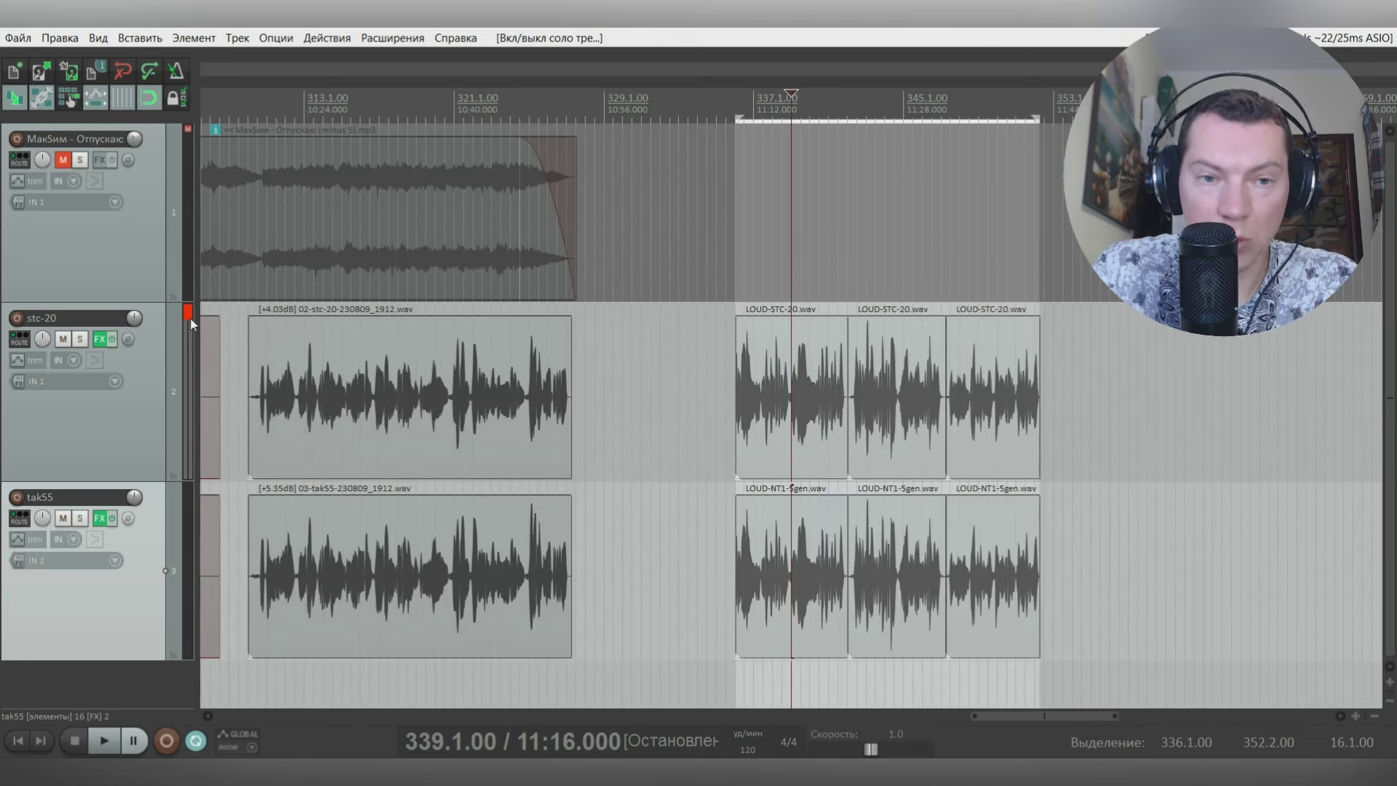
{"action": "scroll", "coordinate": [420, 355], "scroll_direction": "down", "scroll_amount": 5}
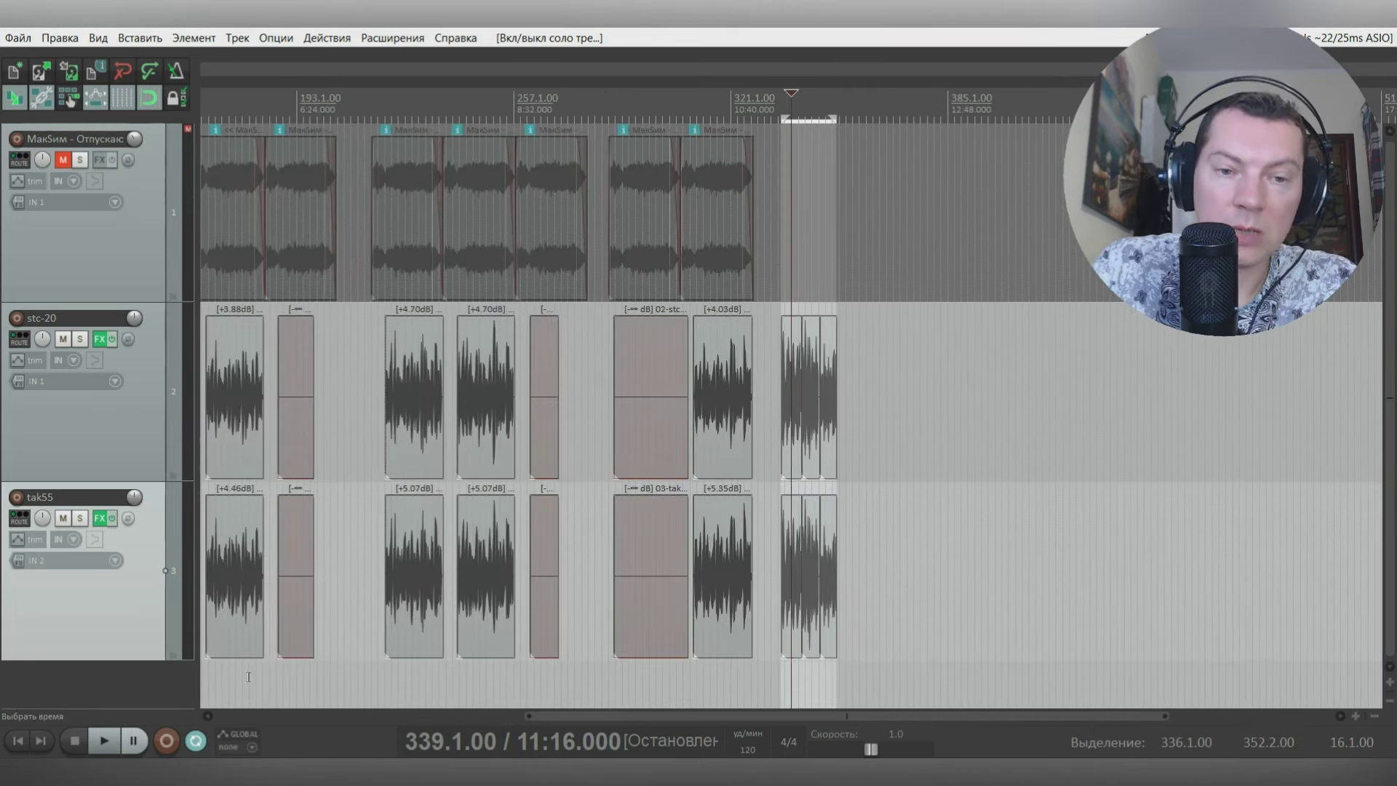
{"action": "scroll", "coordinate": [294, 575], "scroll_direction": "down", "scroll_amount": 2}
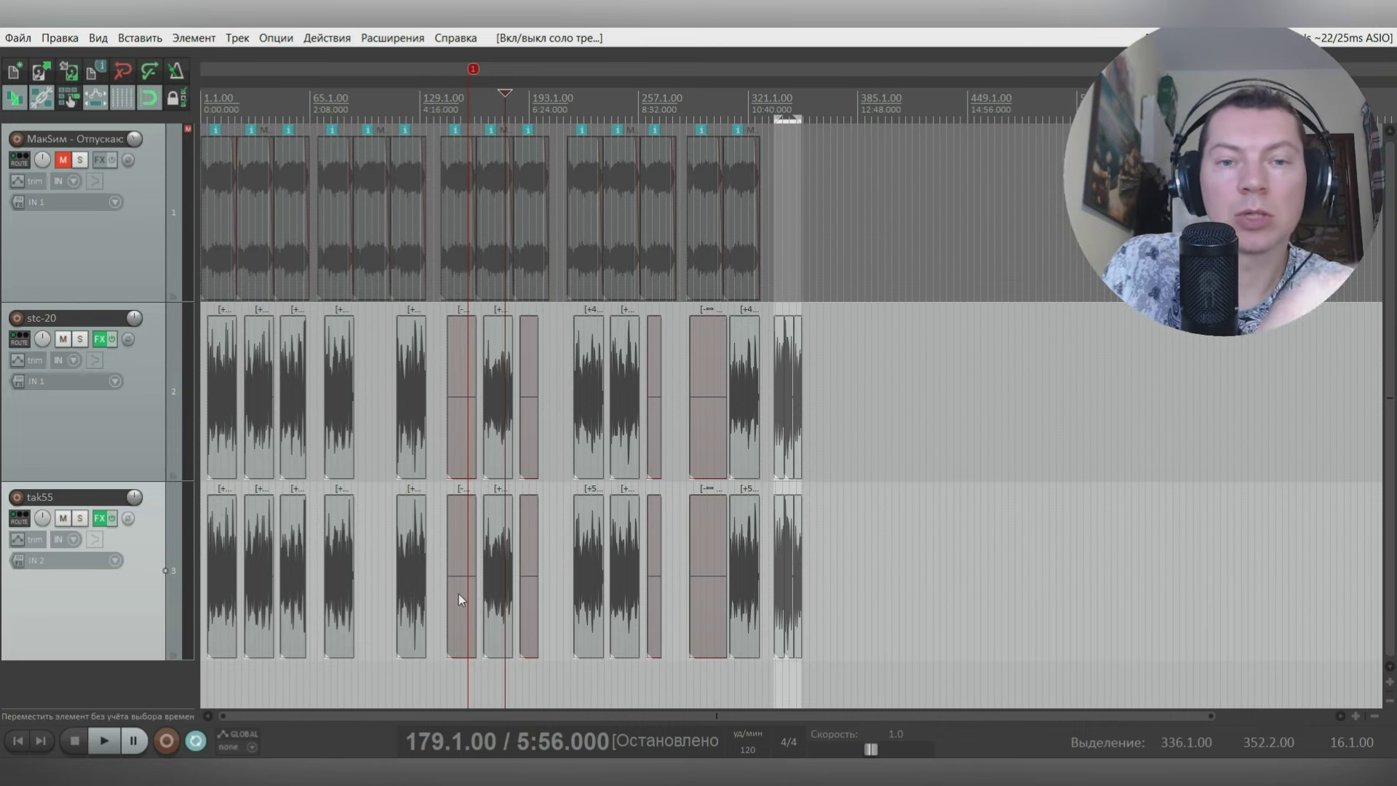
{"action": "left_click", "coordinate": [234, 646]}
{"action": "scroll", "coordinate": [273, 569], "scroll_direction": "up", "scroll_amount": 1}
{"action": "scroll", "coordinate": [328, 549], "scroll_direction": "down", "scroll_amount": 2}
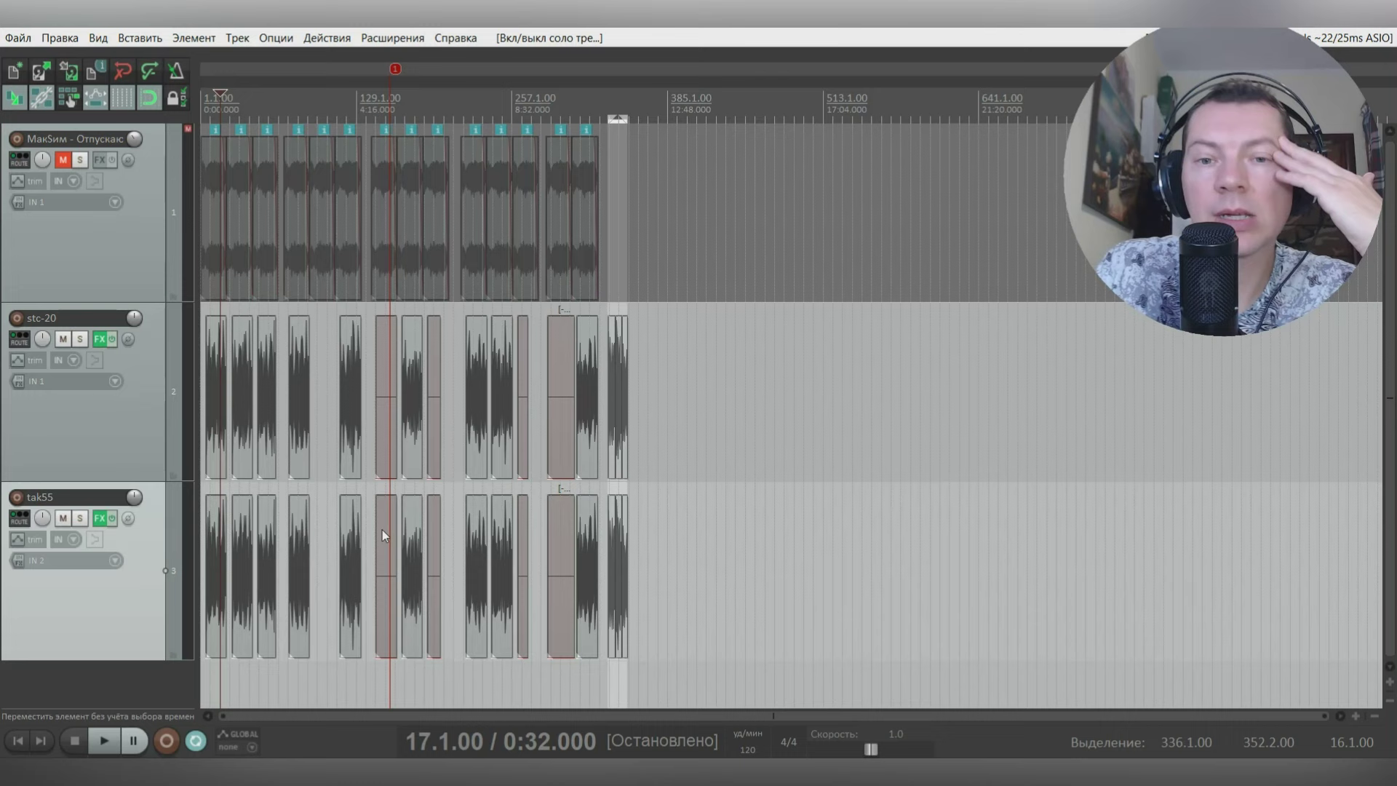
{"action": "left_click", "coordinate": [665, 414]}
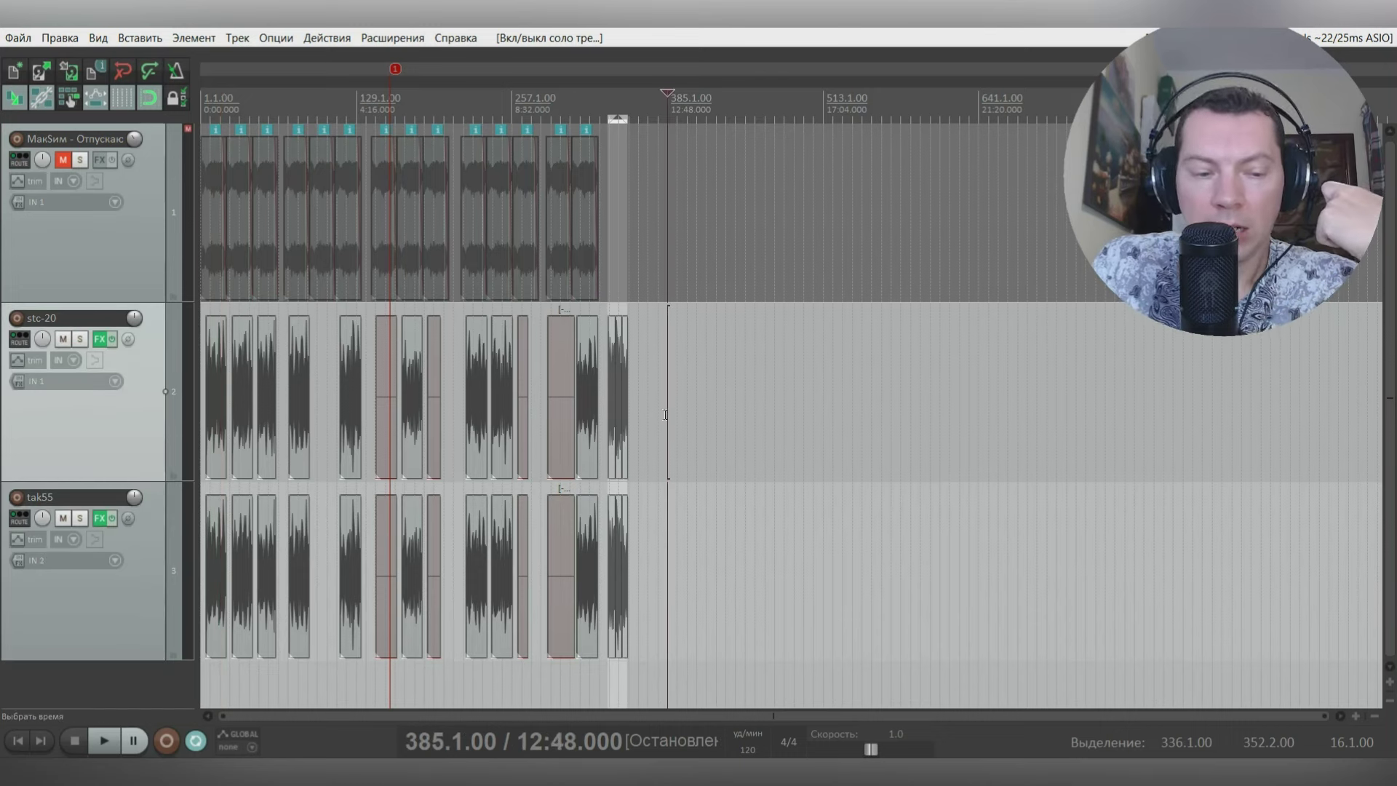
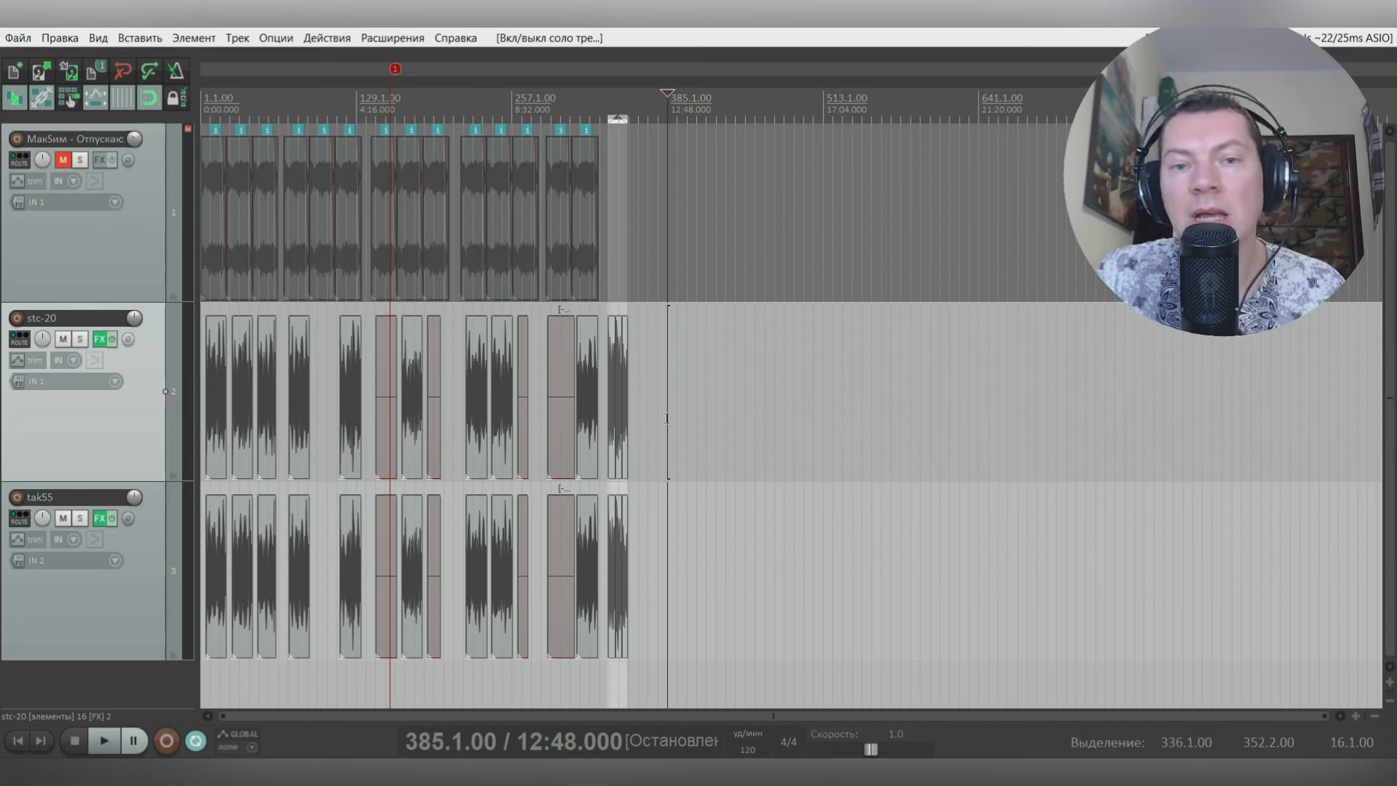
{"action": "left_click", "coordinate": [725, 554]}
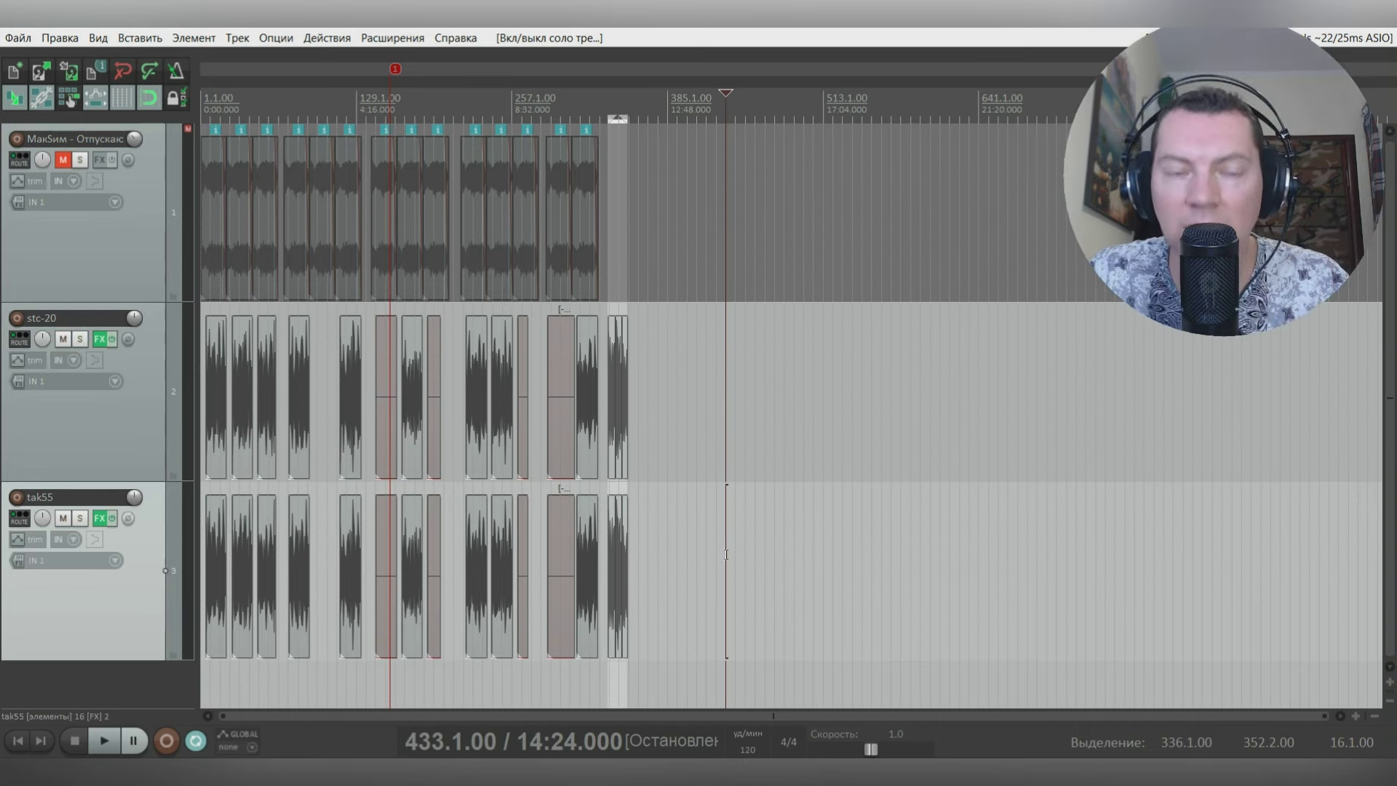
{"action": "scroll", "coordinate": [726, 555], "scroll_direction": "up", "scroll_amount": 2}
{"action": "scroll", "coordinate": [726, 554], "scroll_direction": "up", "scroll_amount": 1}
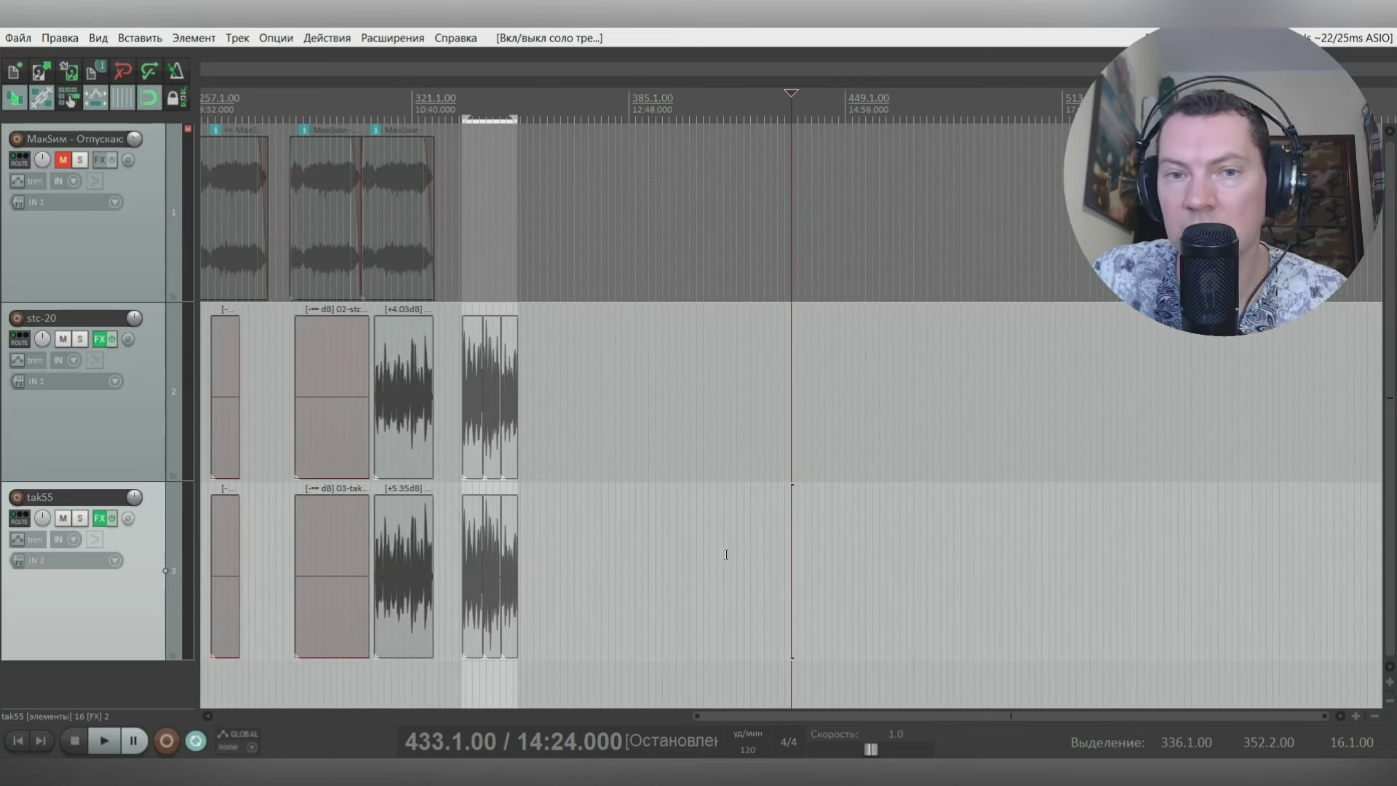
{"action": "left_click", "coordinate": [499, 243]}
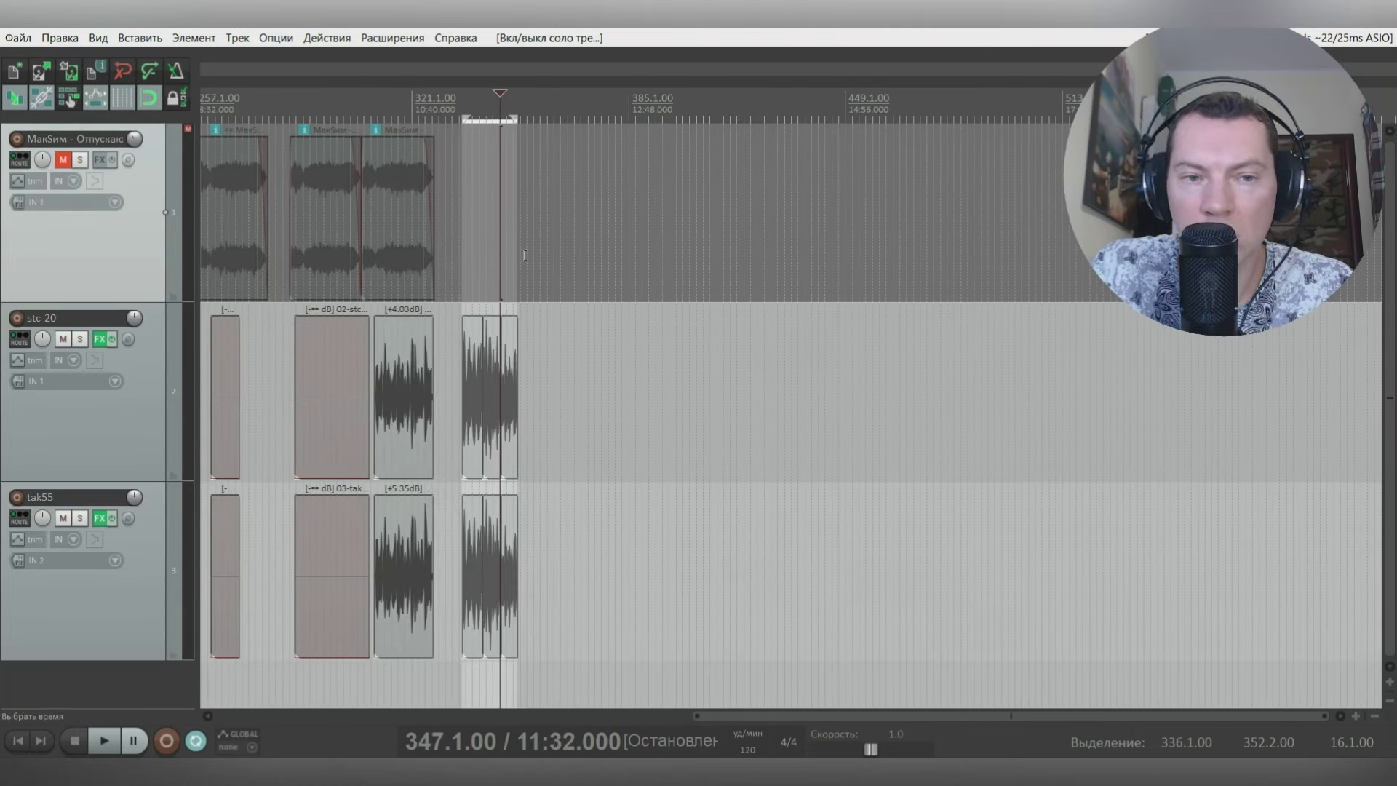
Step: Set the time selection from 1.1.00 to 377.1.00 across all takes and place the edit cursor at 17.1.00
{"action": "left_click_drag", "start_coordinate": [729, 279], "coordinate": [540, 278]}
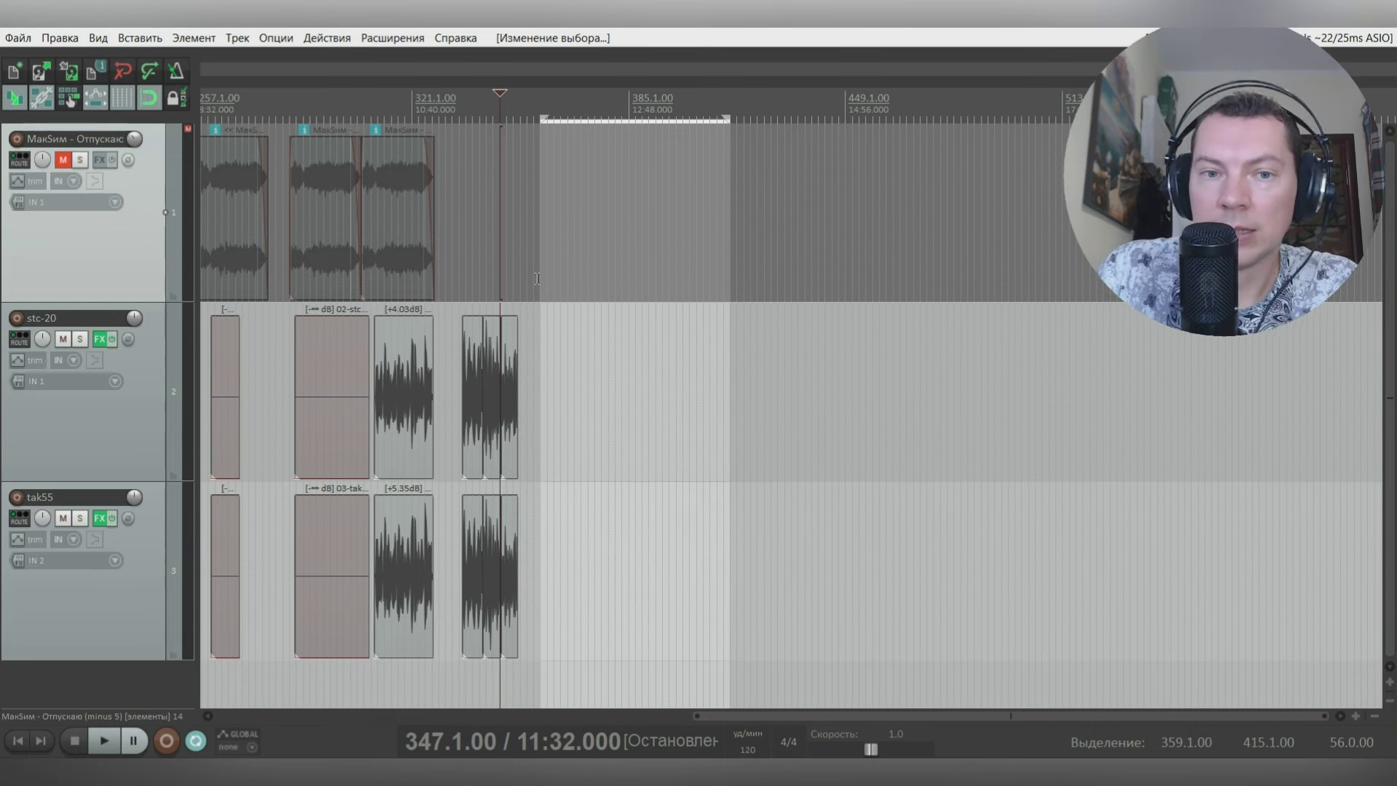
{"action": "scroll", "coordinate": [583, 276], "scroll_direction": "down", "scroll_amount": 4}
{"action": "left_click", "coordinate": [518, 284]}
{"action": "left_click_drag", "start_coordinate": [525, 283], "coordinate": [204, 275]}
{"action": "left_click", "coordinate": [505, 266]}
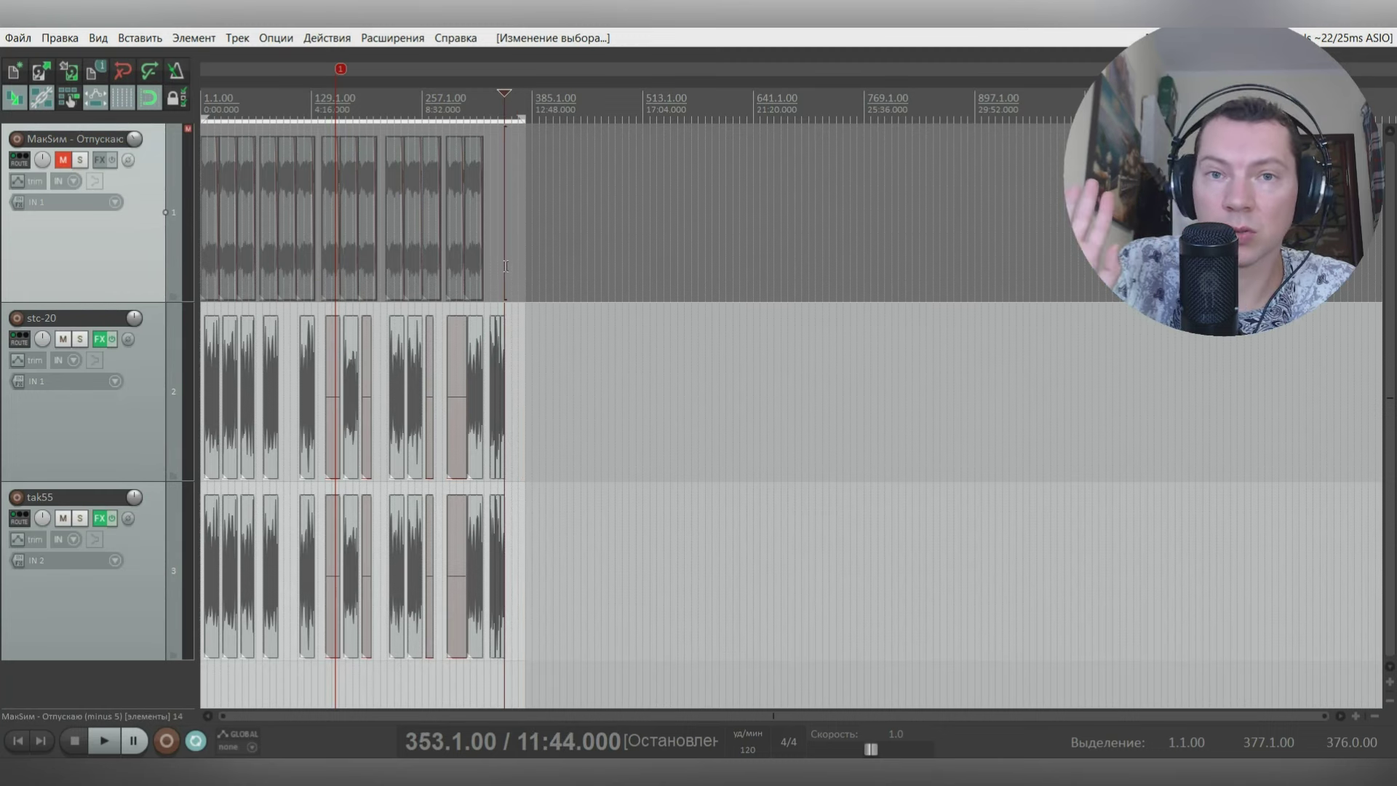
{"action": "scroll", "coordinate": [780, 291], "scroll_direction": "up", "scroll_amount": 6}
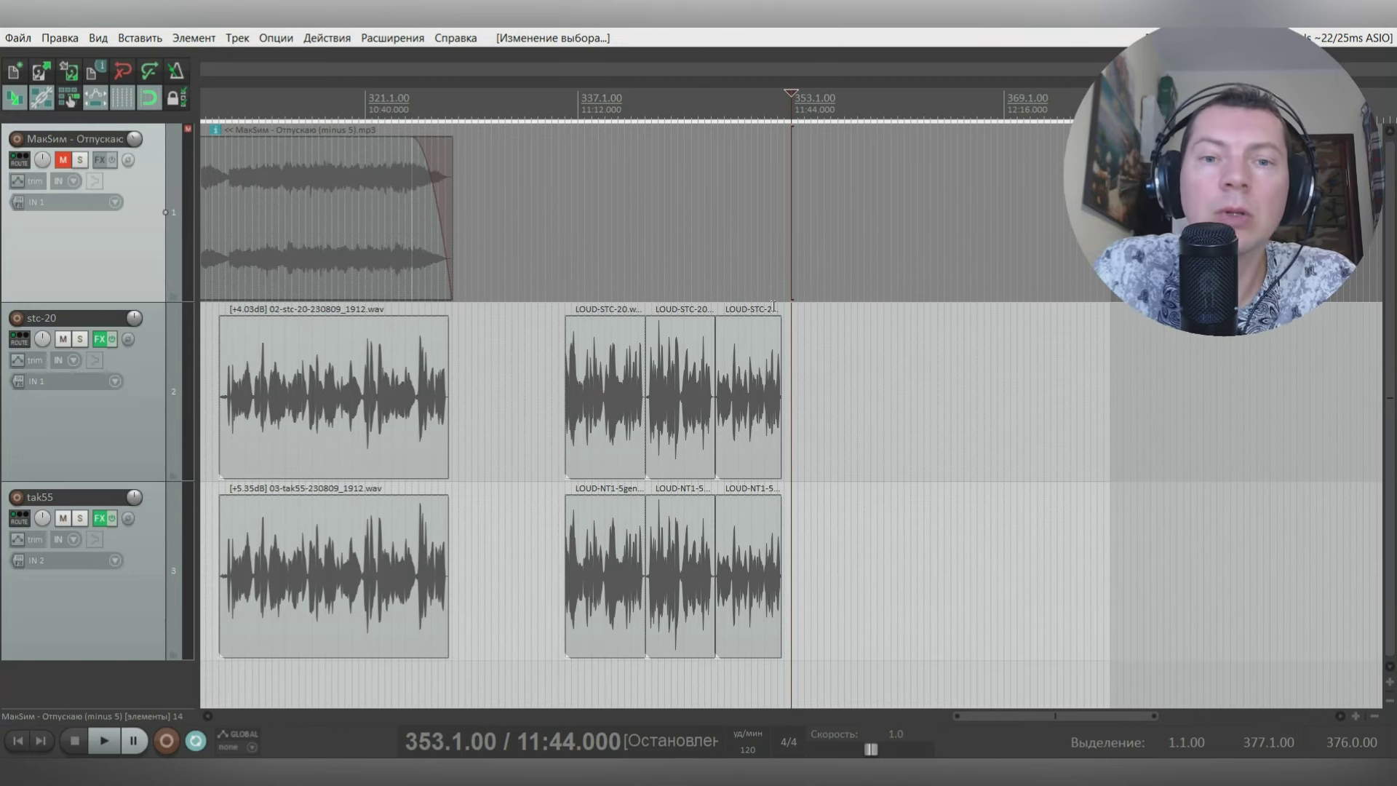
{"action": "scroll", "coordinate": [774, 306], "scroll_direction": "down", "scroll_amount": 10}
{"action": "left_click", "coordinate": [215, 699]}
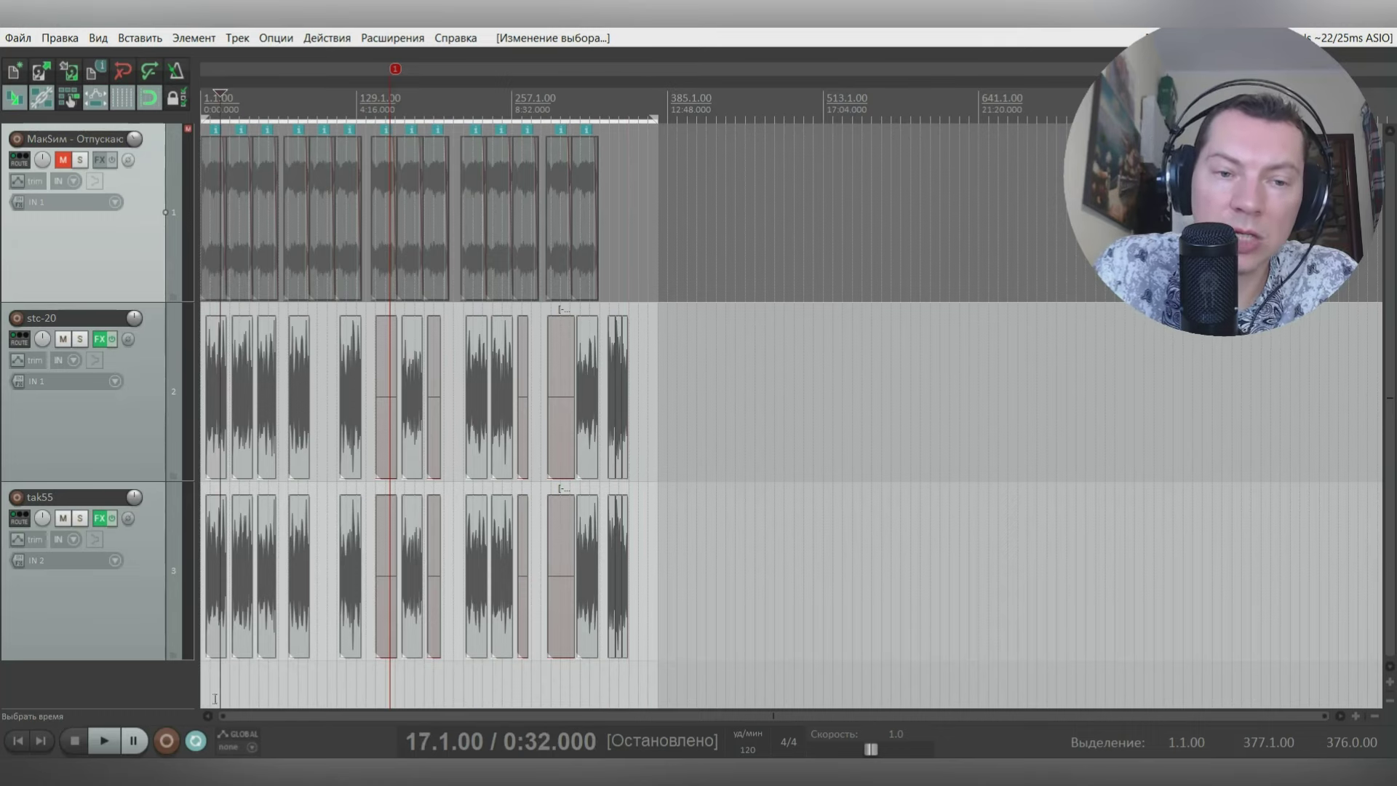
Step: Show the stc-20 track's input FX chain with its plugin browser, and close both without adding a plugin
{"action": "left_click", "coordinate": [116, 384]}
{"action": "left_click", "coordinate": [13, 381]}
{"action": "left_click", "coordinate": [14, 382]}
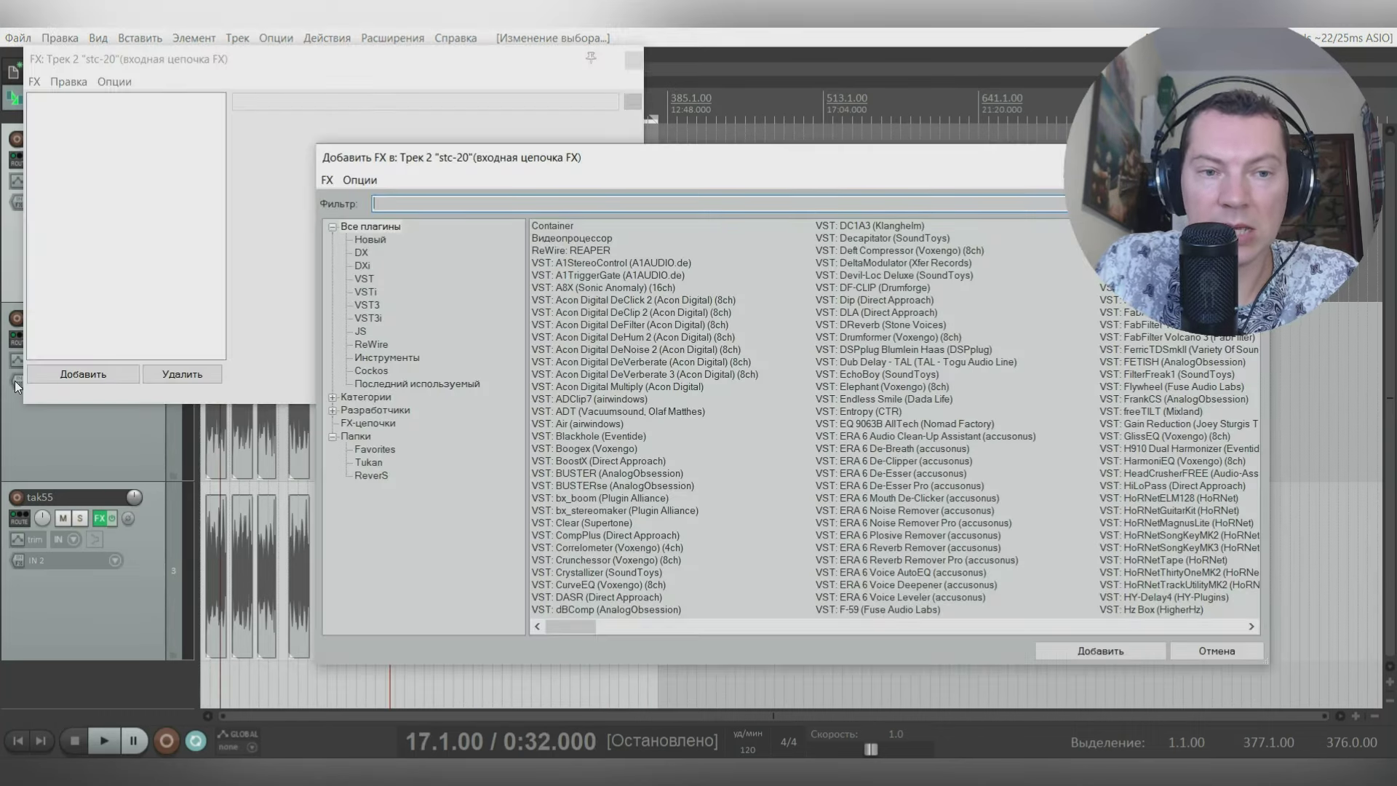
{"action": "left_click_drag", "start_coordinate": [786, 154], "coordinate": [478, 154]}
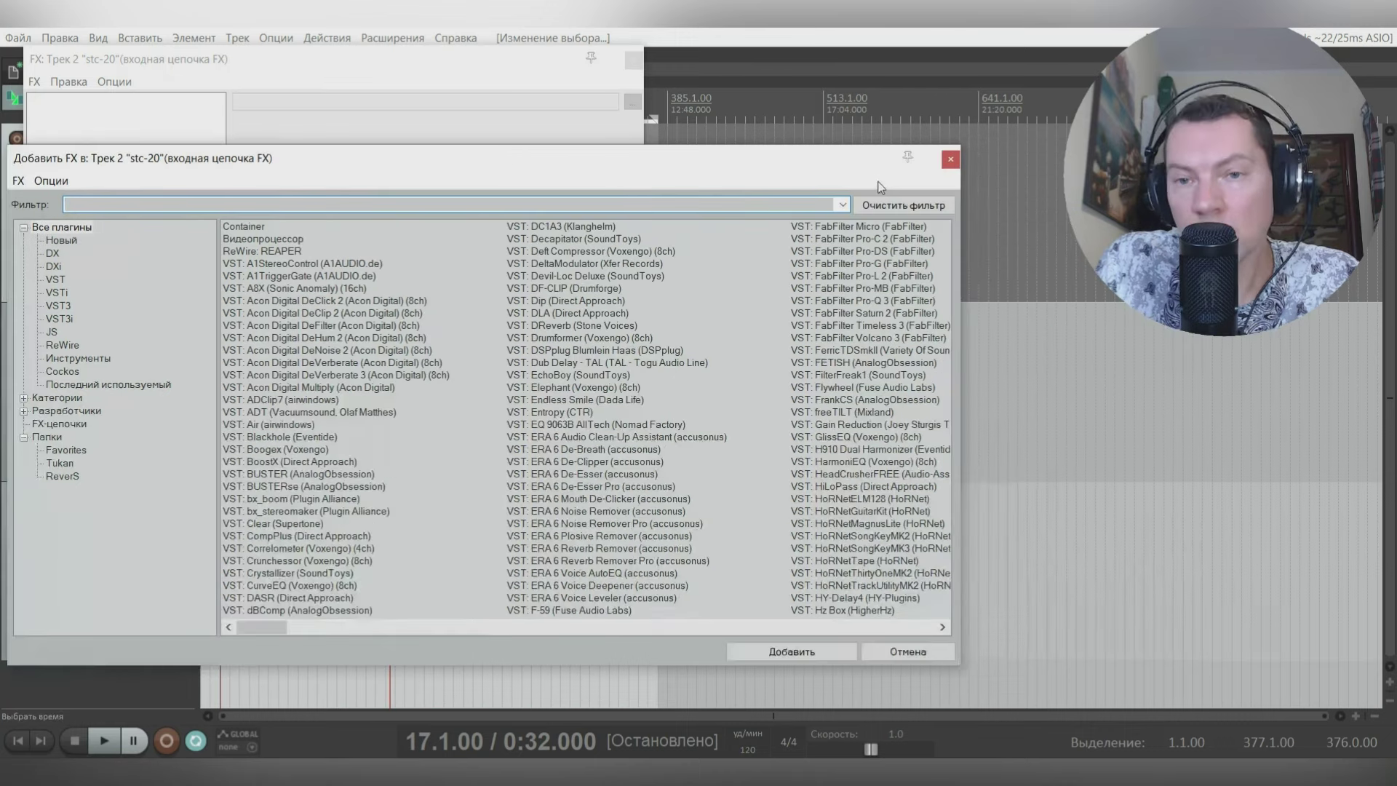
{"action": "left_click", "coordinate": [950, 159]}
{"action": "left_click", "coordinate": [634, 59]}
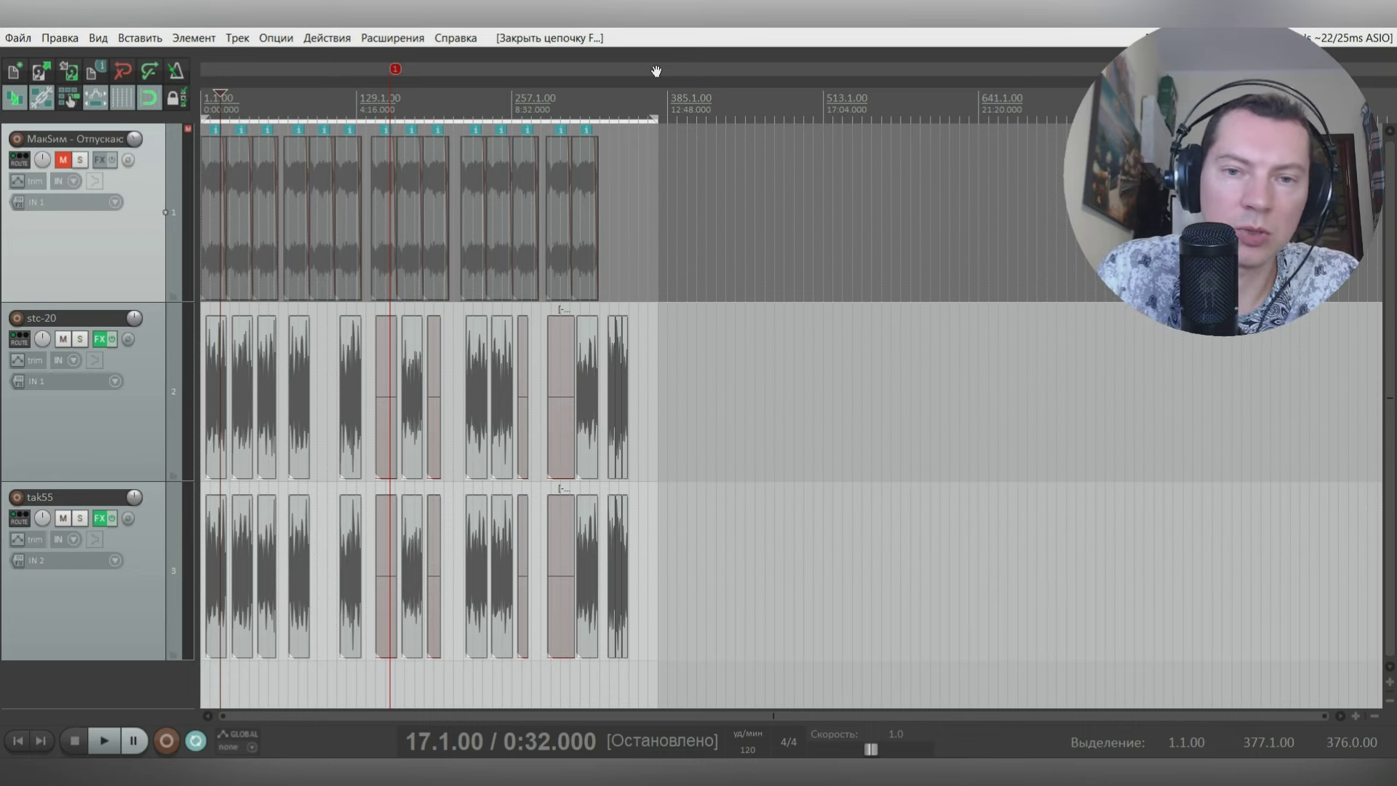
{"action": "scroll", "coordinate": [655, 71], "scroll_direction": "up", "scroll_amount": 5}
{"action": "scroll", "coordinate": [716, 293], "scroll_direction": "down", "scroll_amount": 5}
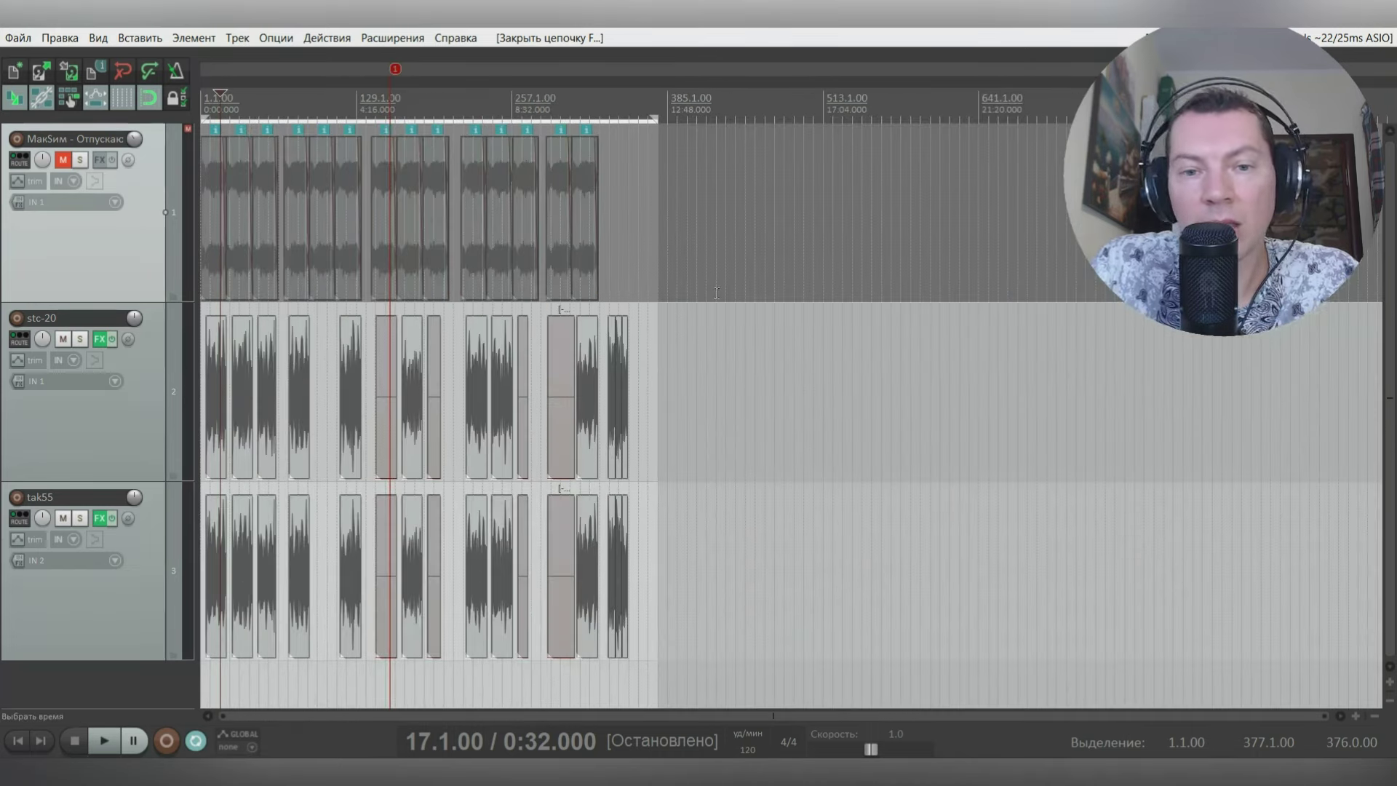
{"action": "left_click", "coordinate": [646, 279]}
{"action": "scroll", "coordinate": [646, 279], "scroll_direction": "up", "scroll_amount": 5}
{"action": "left_click", "coordinate": [659, 264]}
{"action": "scroll", "coordinate": [705, 266], "scroll_direction": "up", "scroll_amount": 2}
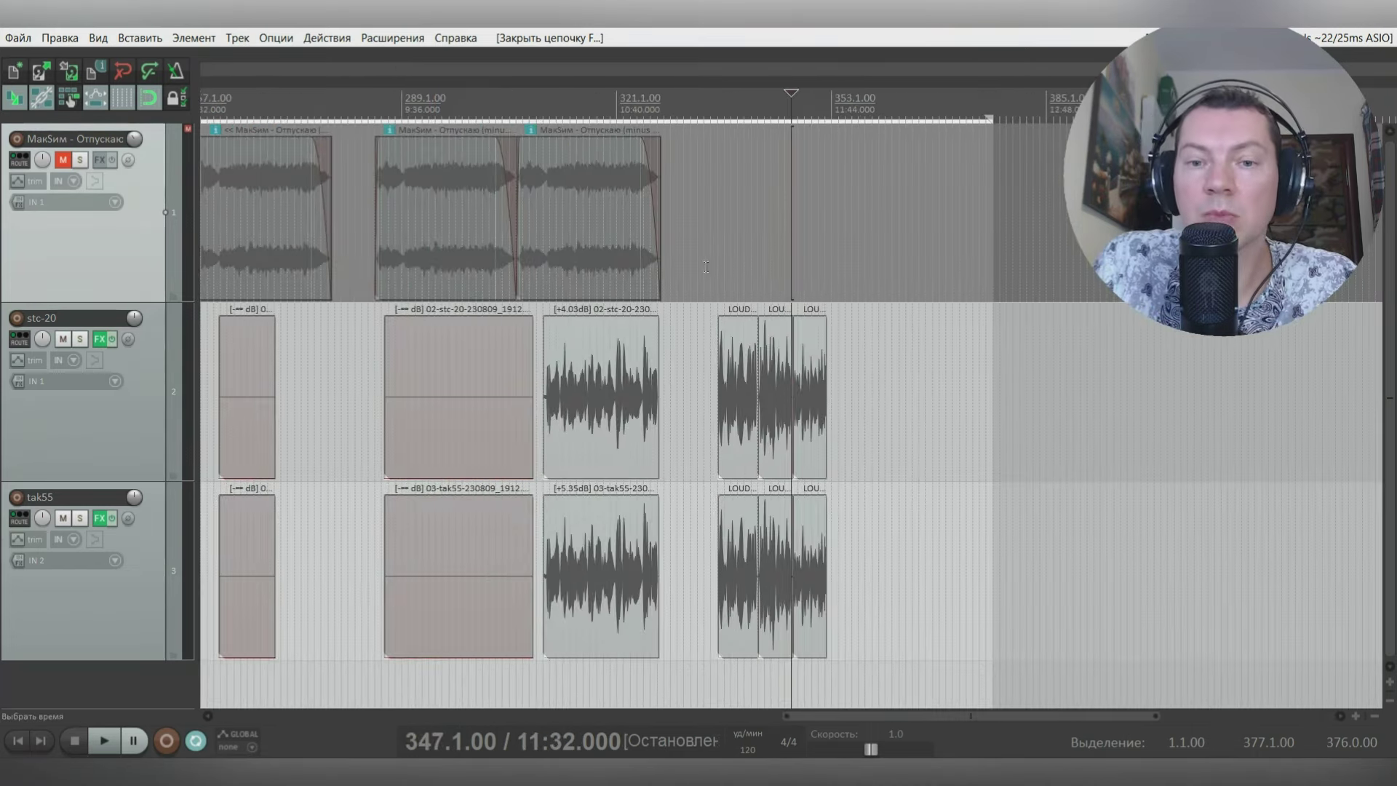
{"action": "left_click", "coordinate": [845, 283]}
{"action": "scroll", "coordinate": [845, 282], "scroll_direction": "up", "scroll_amount": 3}
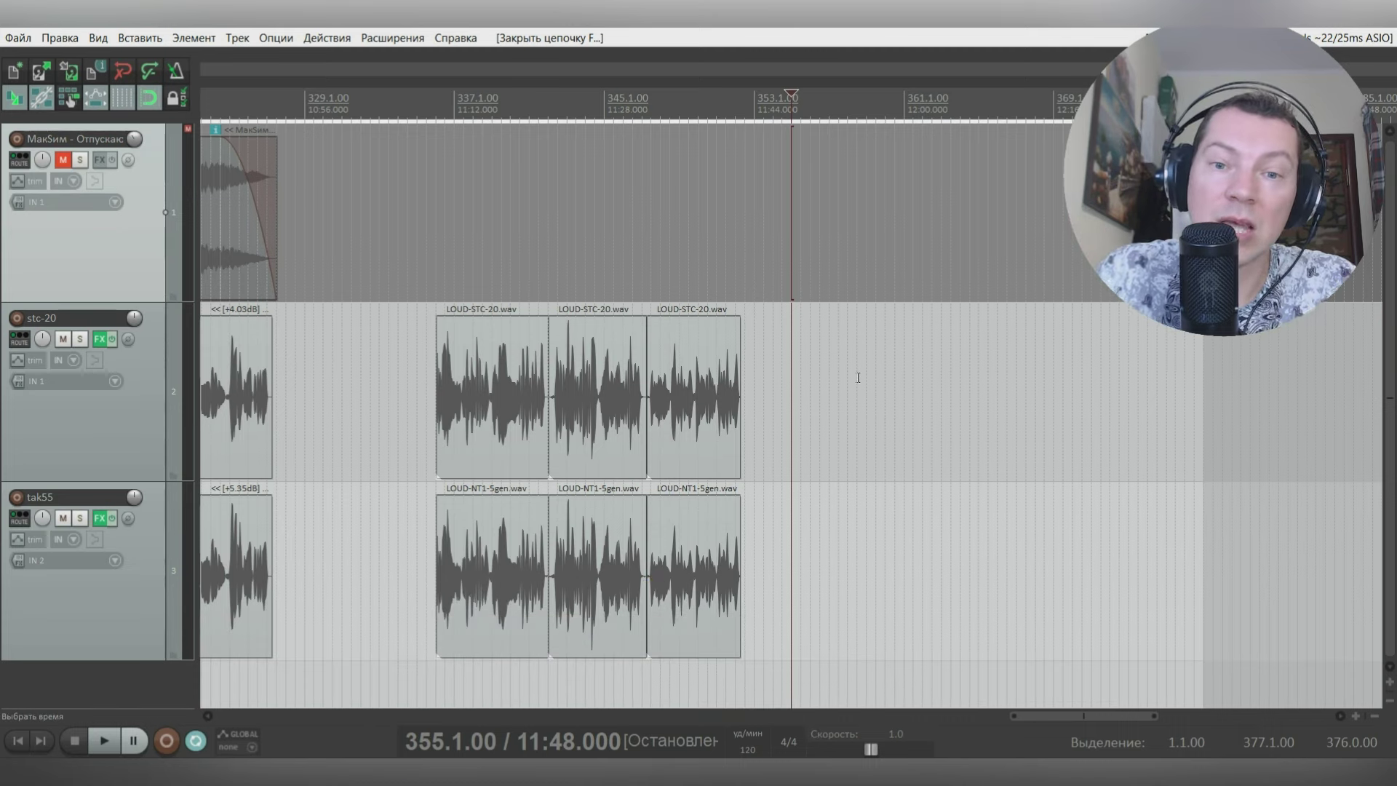
{"action": "scroll", "coordinate": [858, 377], "scroll_direction": "down", "scroll_amount": 2}
{"action": "scroll", "coordinate": [858, 377], "scroll_direction": "down", "scroll_amount": 2}
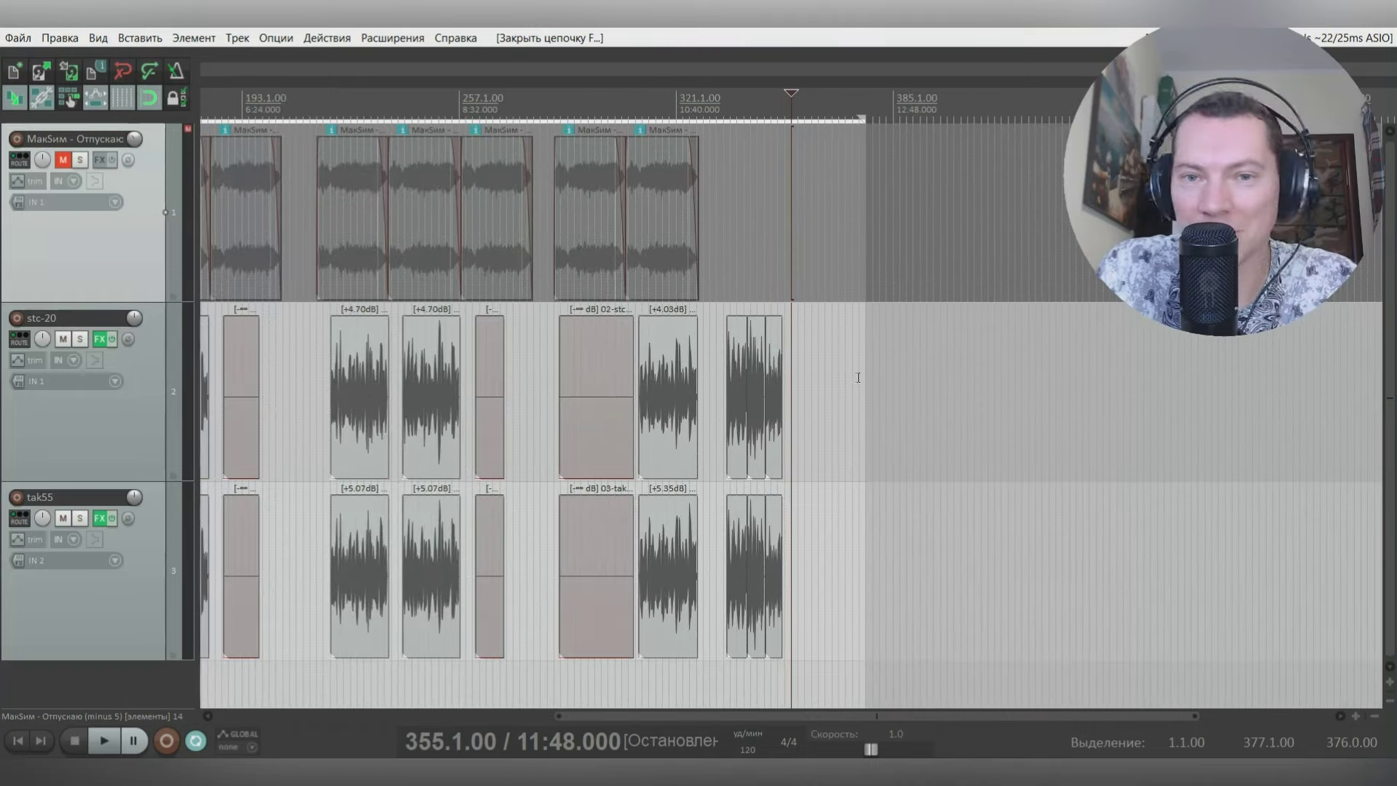